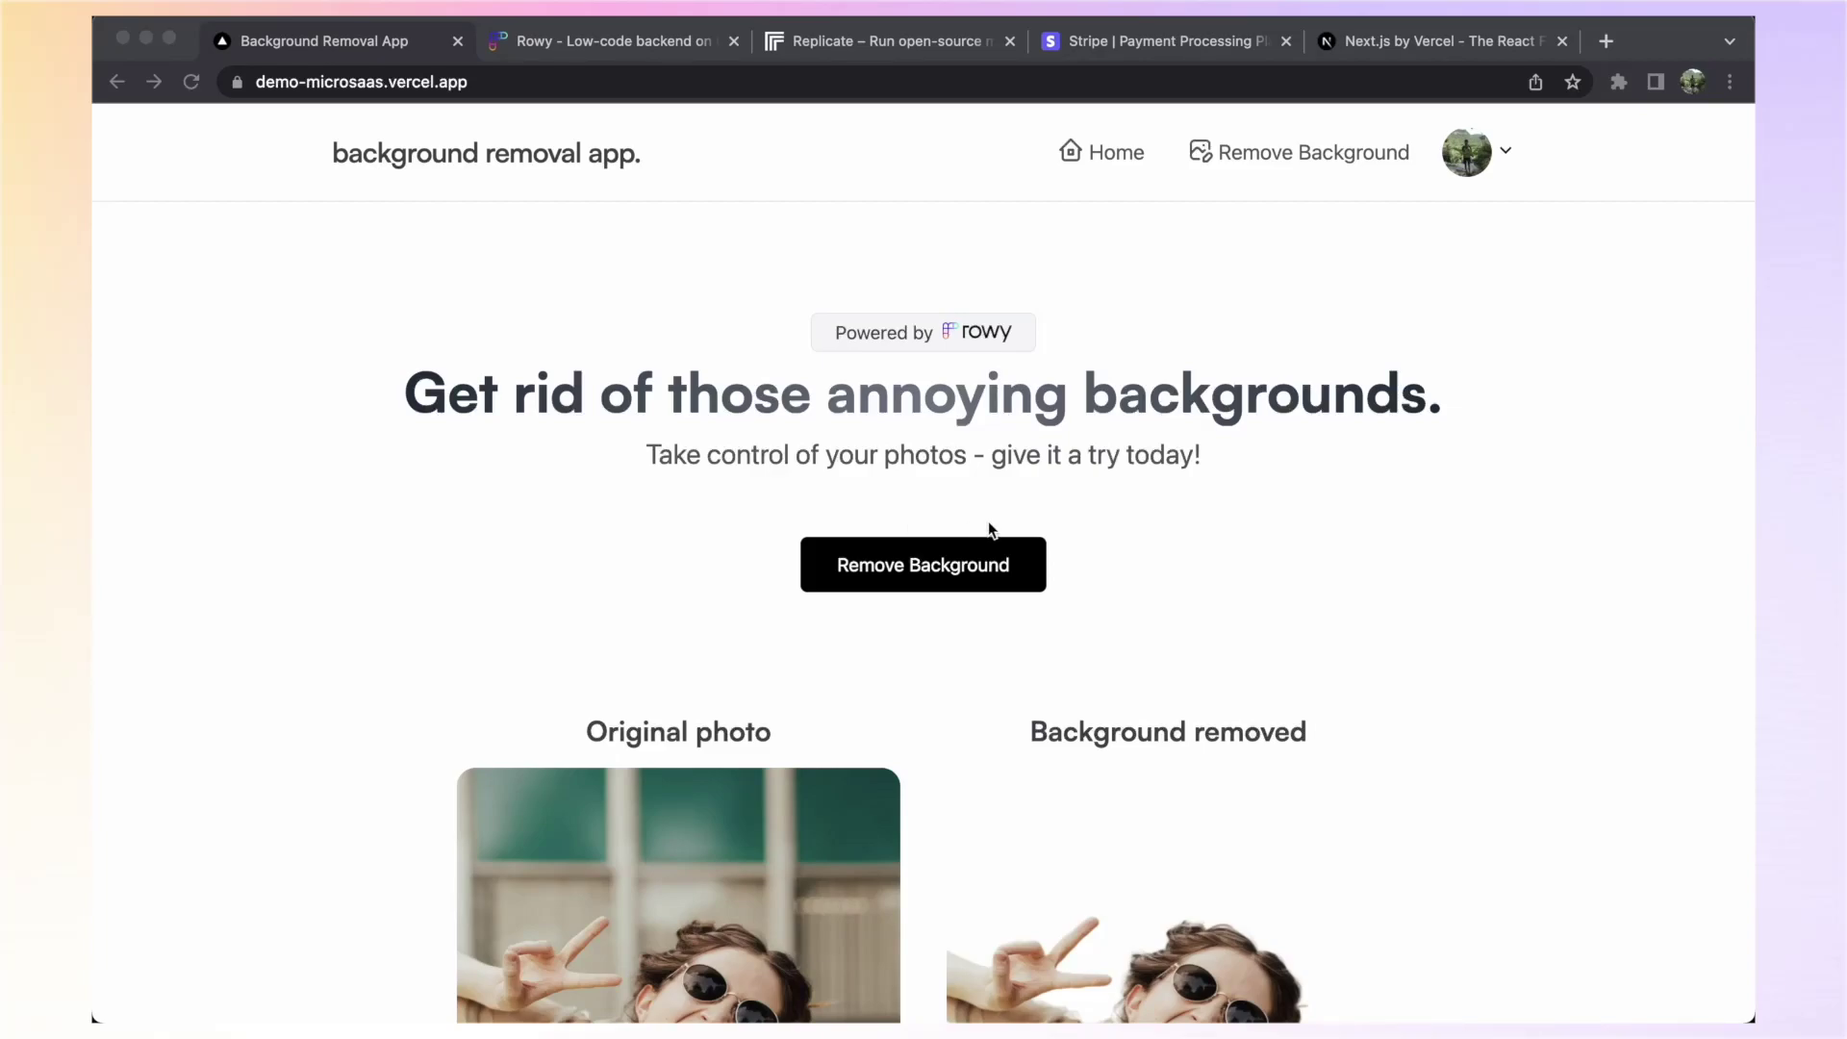
Upload one.jpeg to the Background Removal App and view its background-removed cutout
click(935, 573)
click(930, 568)
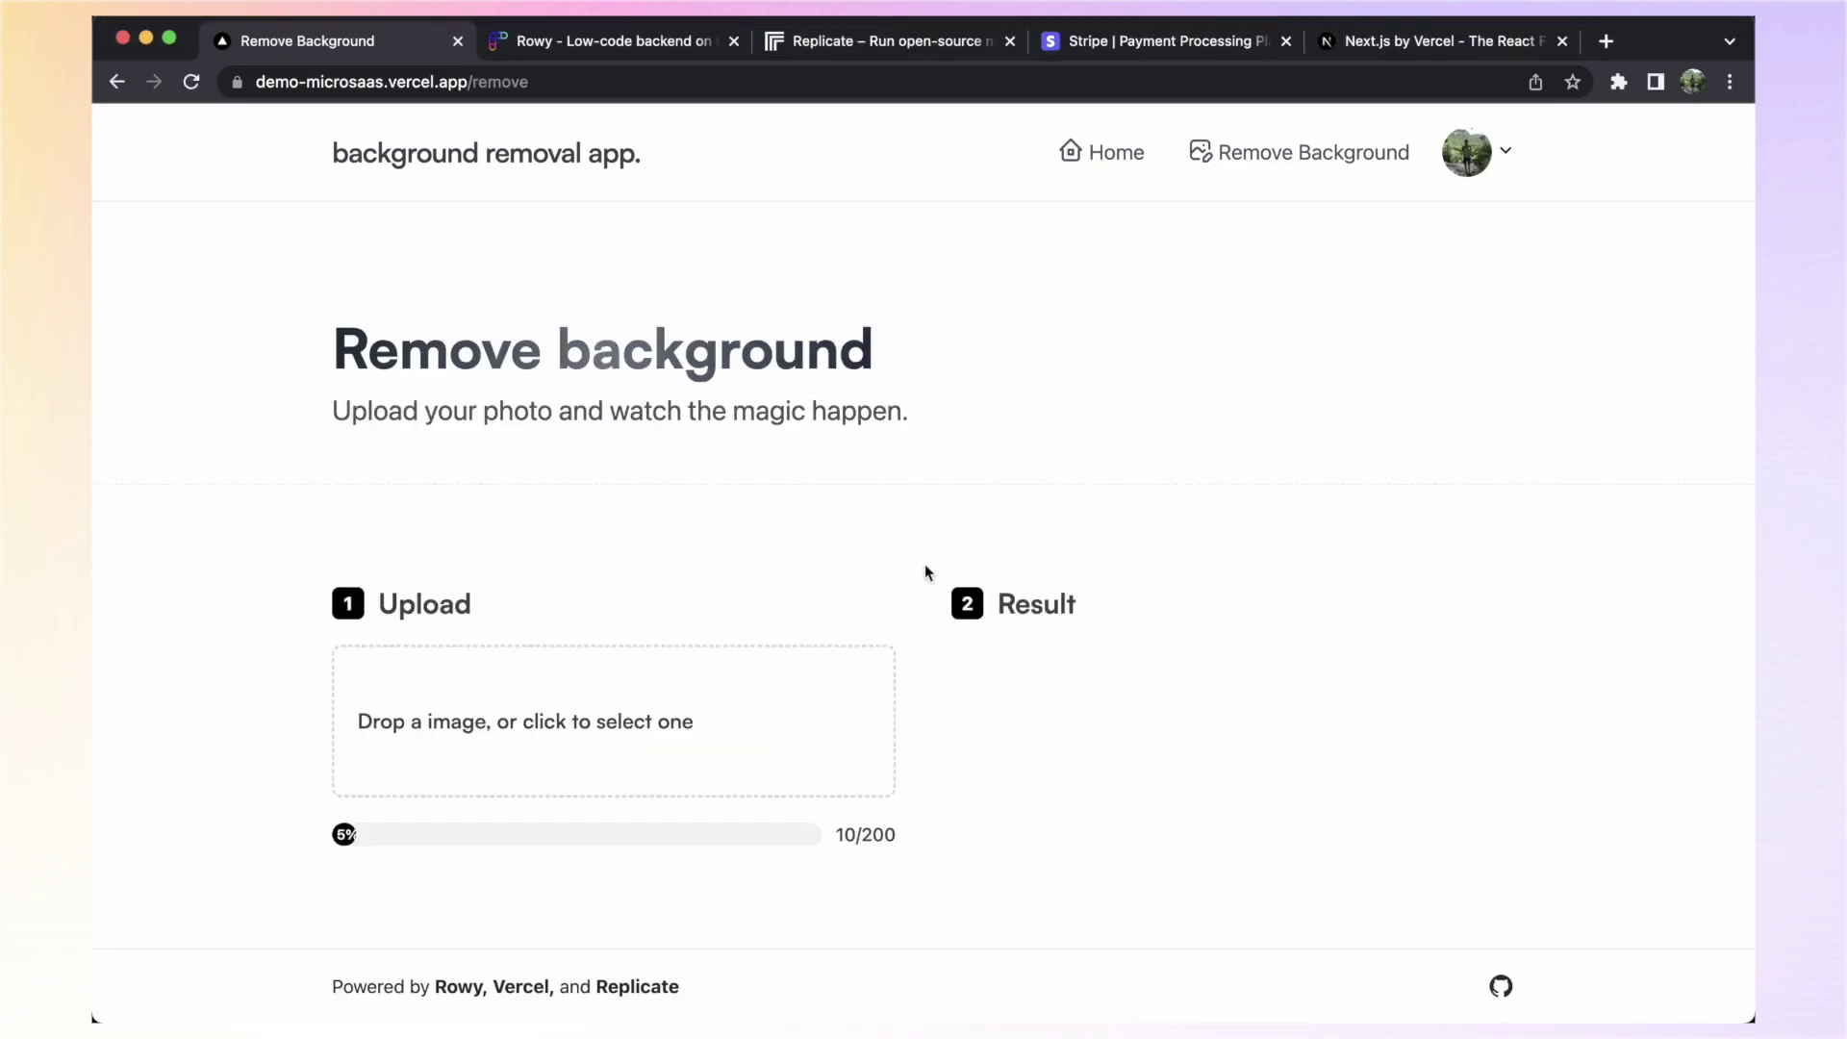
click(566, 672)
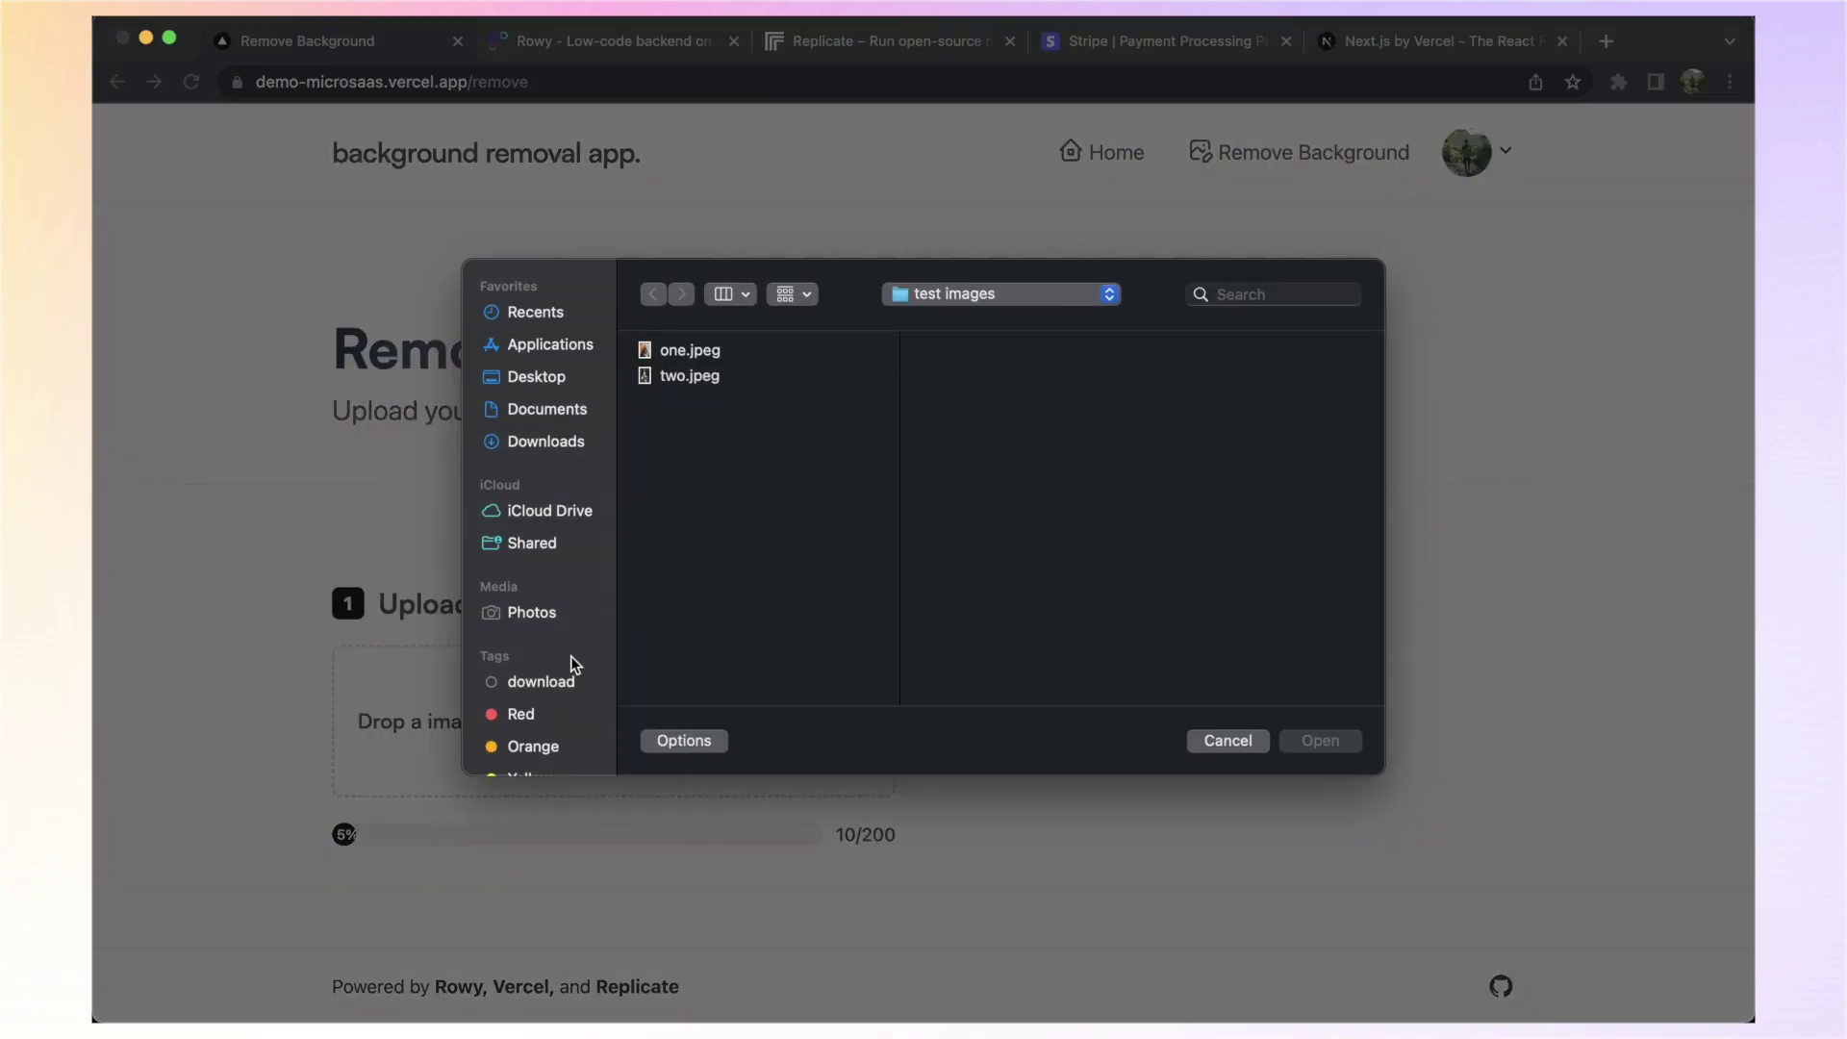
click(668, 358)
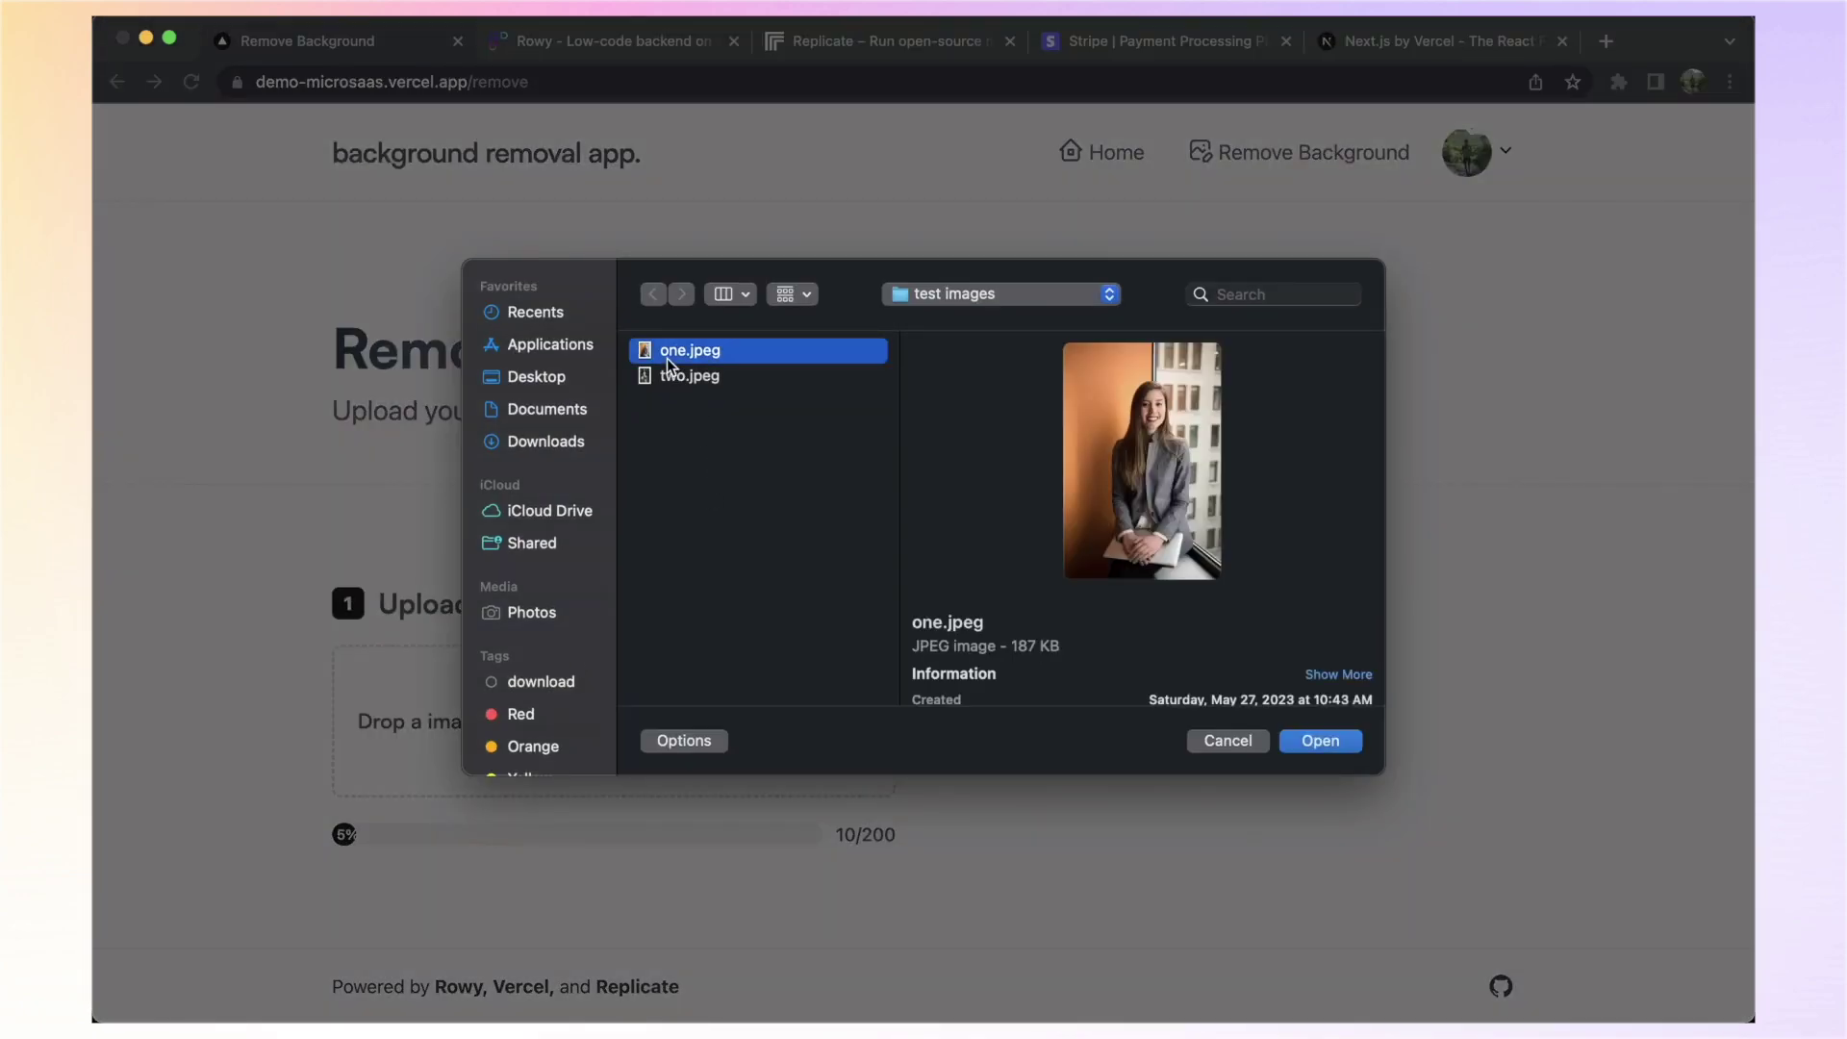
key(Return)
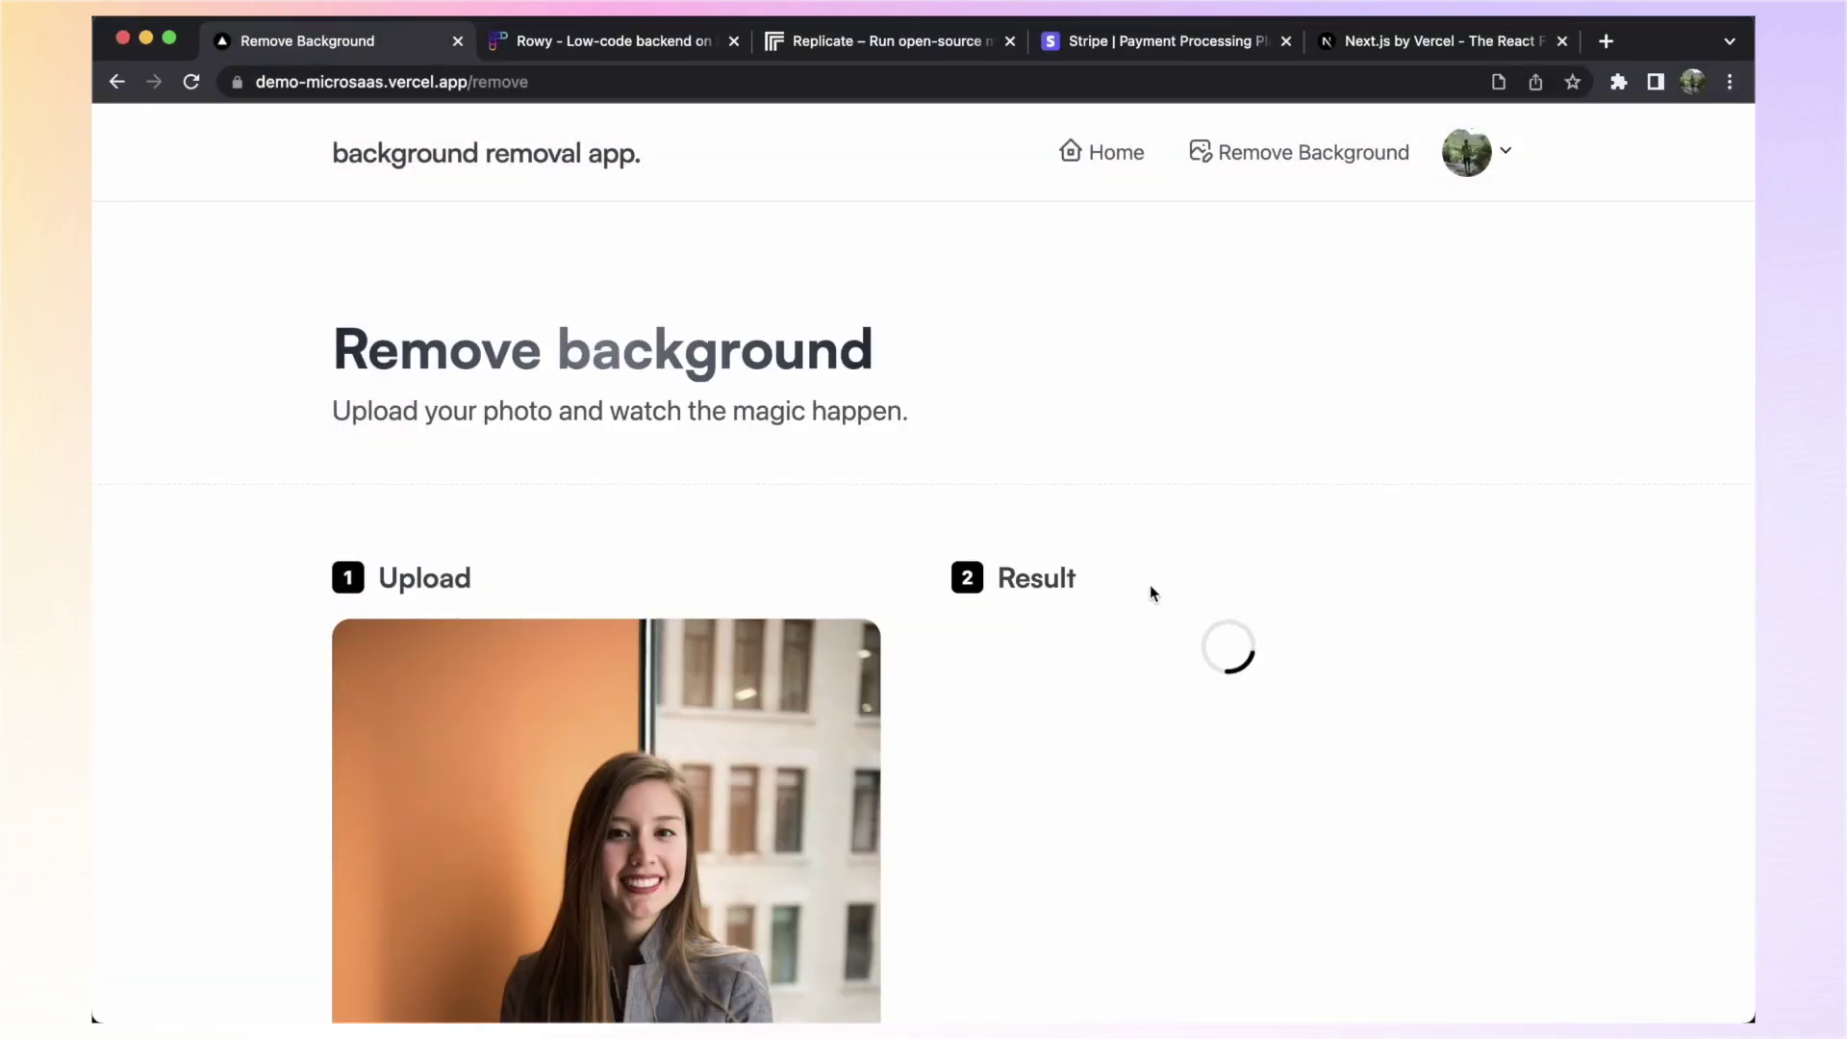
scroll(1185, 610, down, 2)
scroll(1184, 612, down, 2)
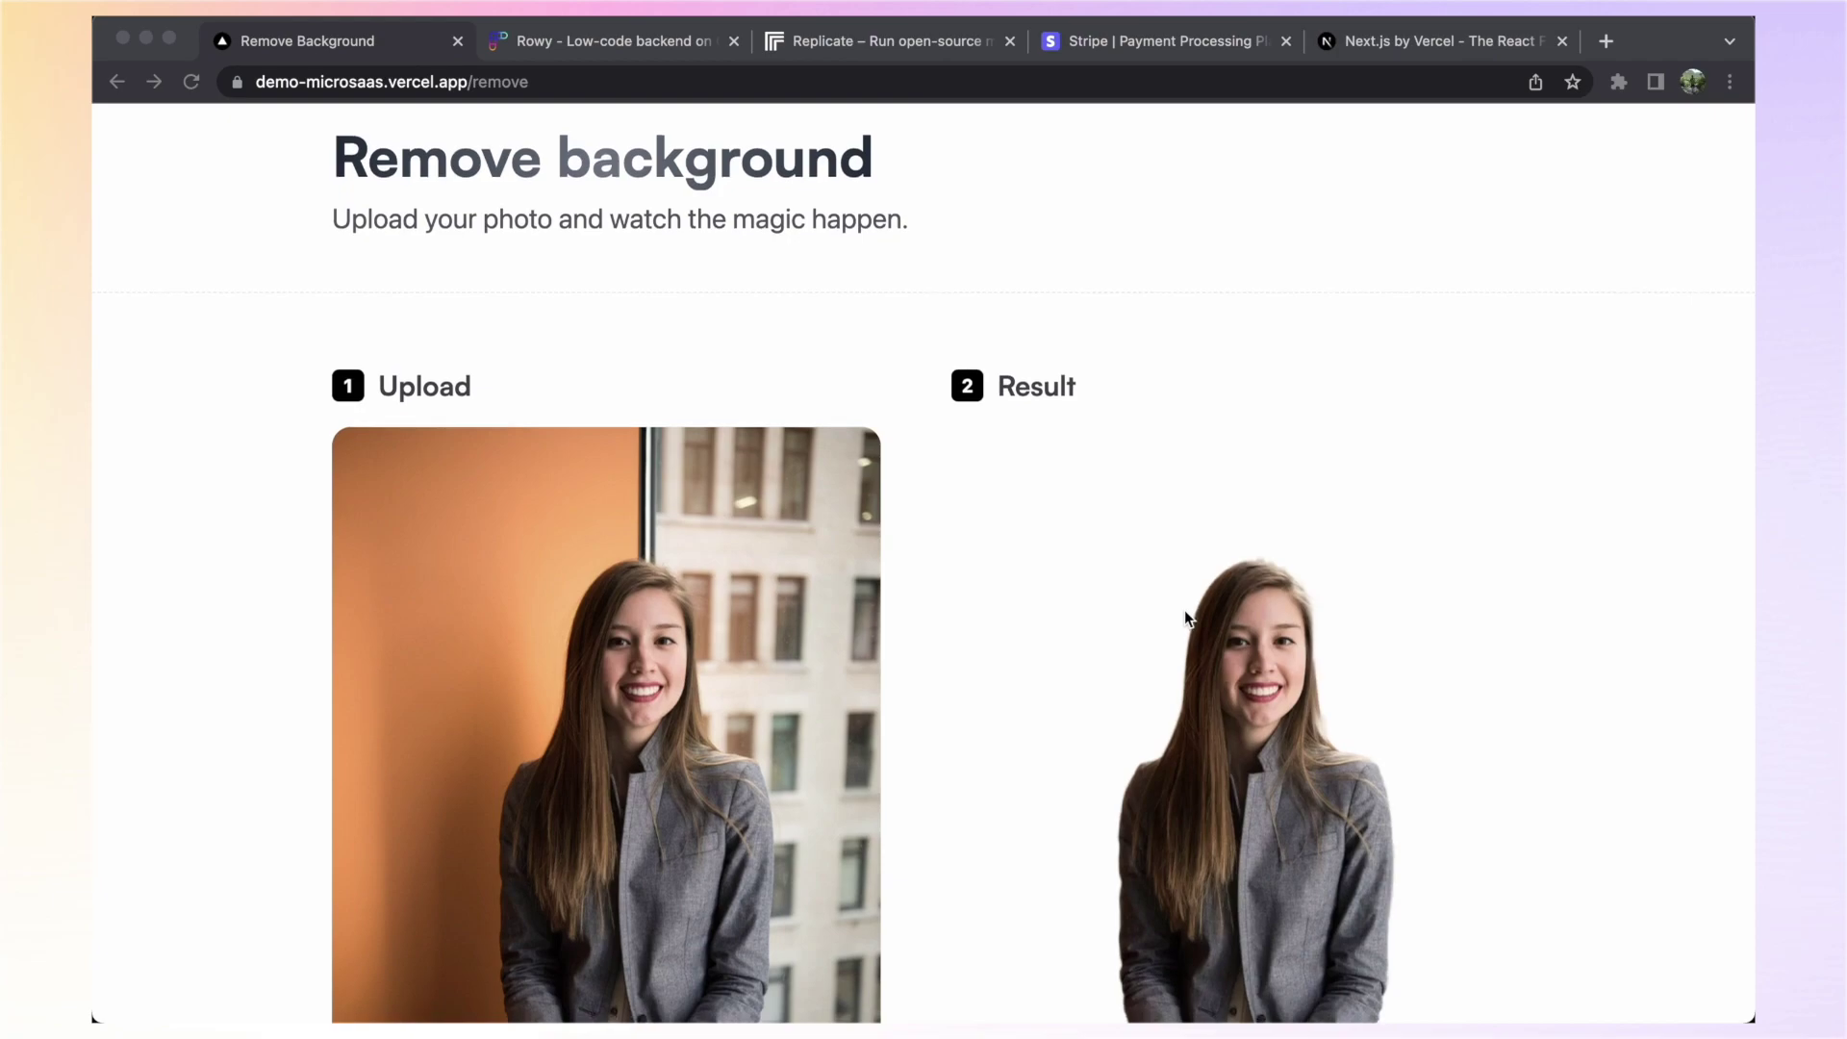
scroll(1186, 610, down, 4)
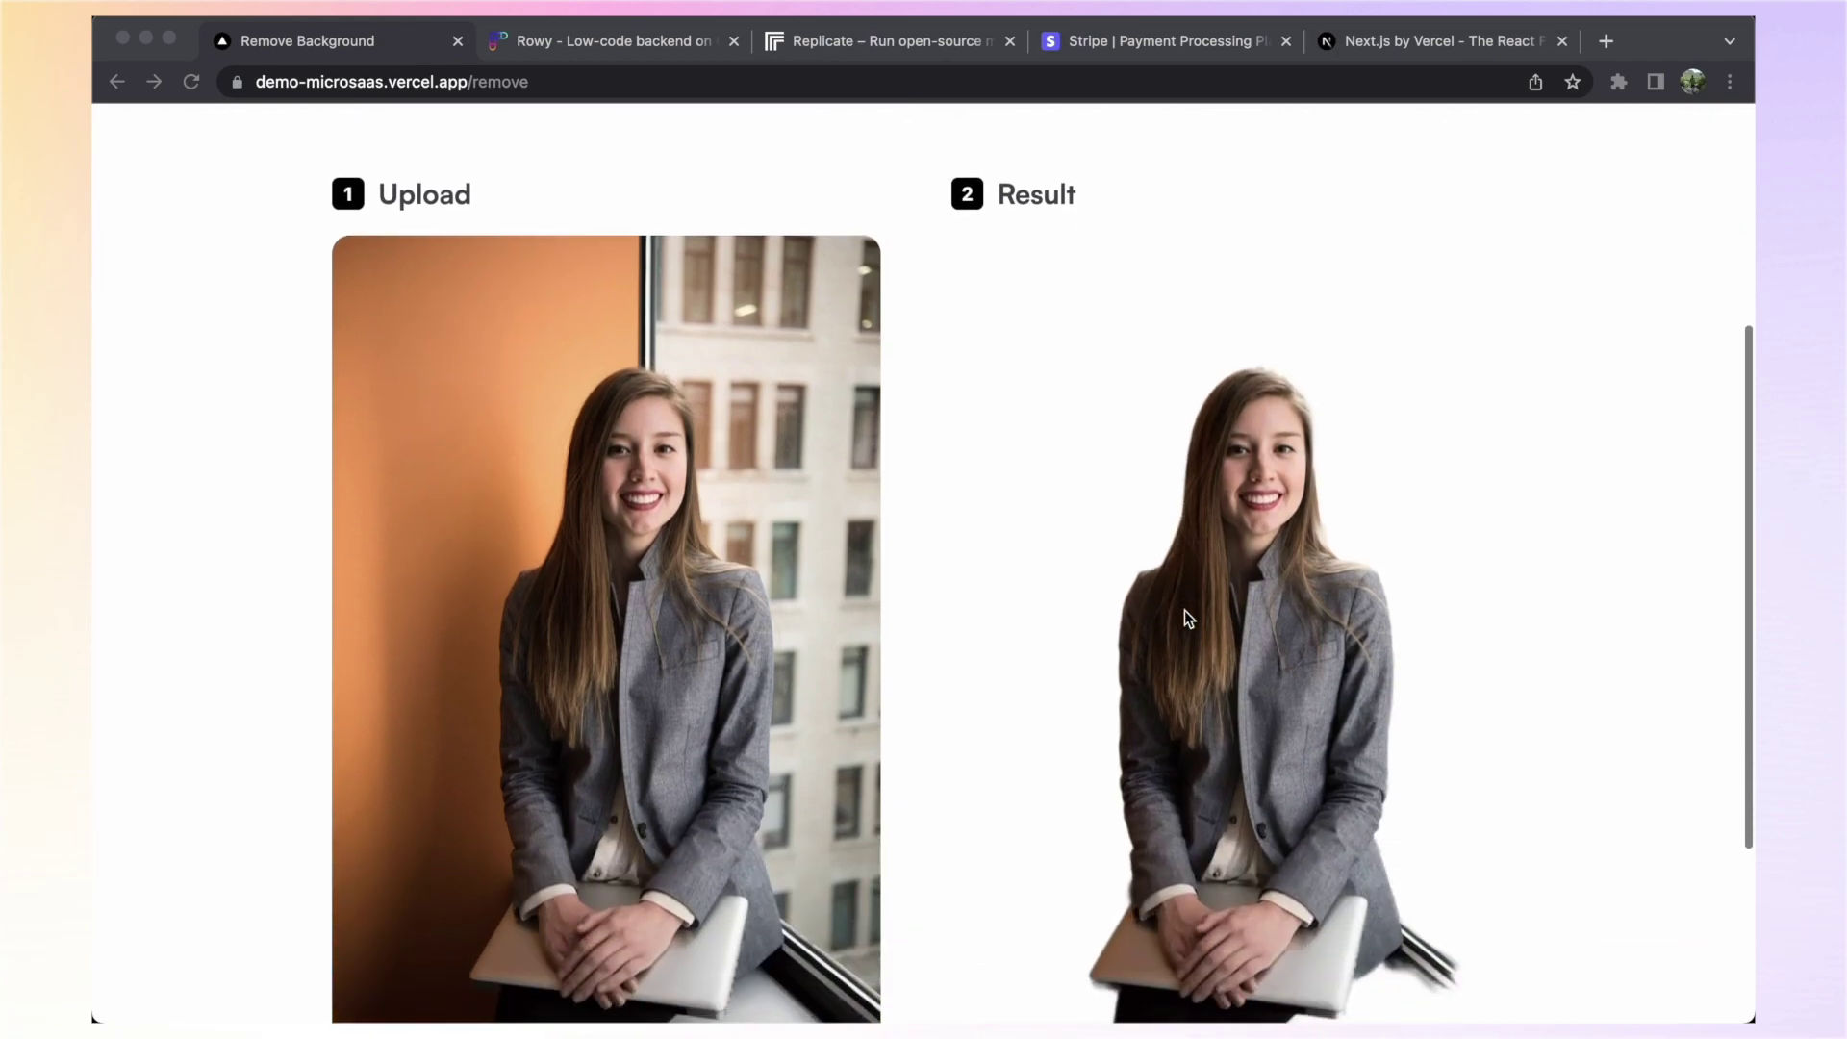
scroll(1185, 610, down, 2)
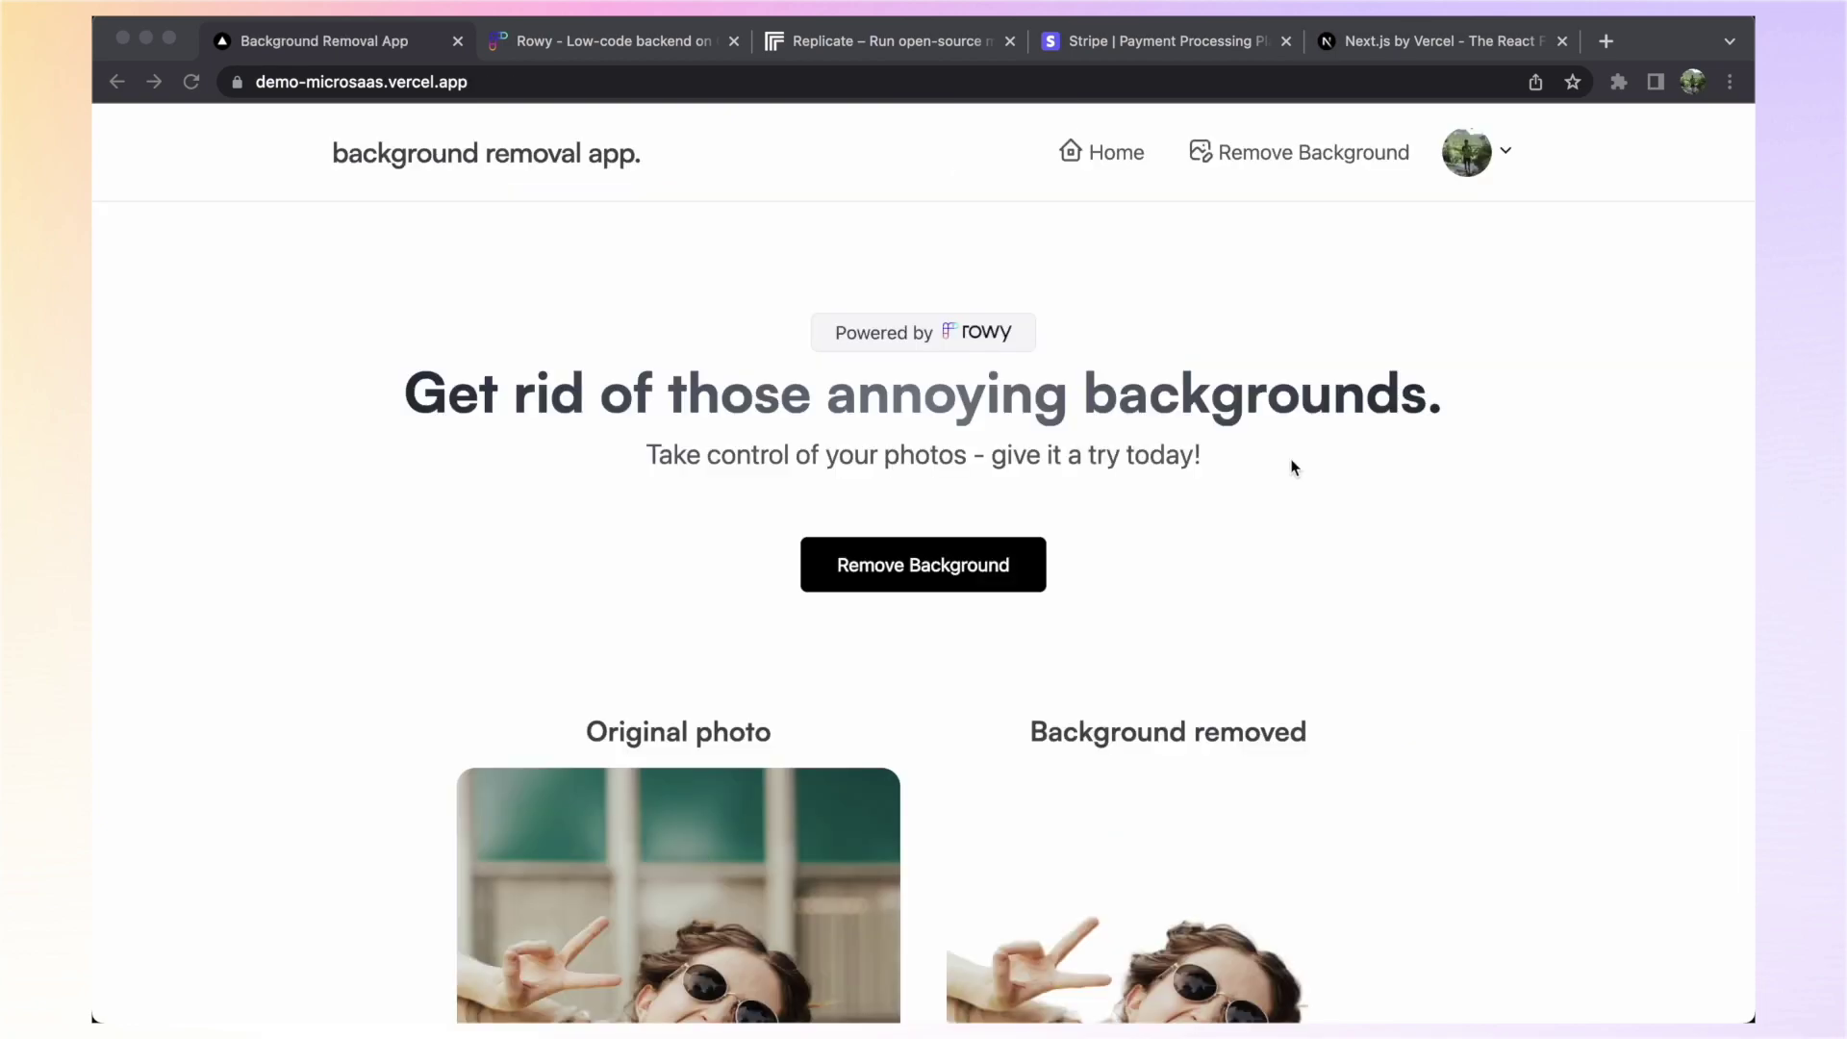
Browse the Rowy, Replicate, Stripe and Next.js sites one after another
click(570, 43)
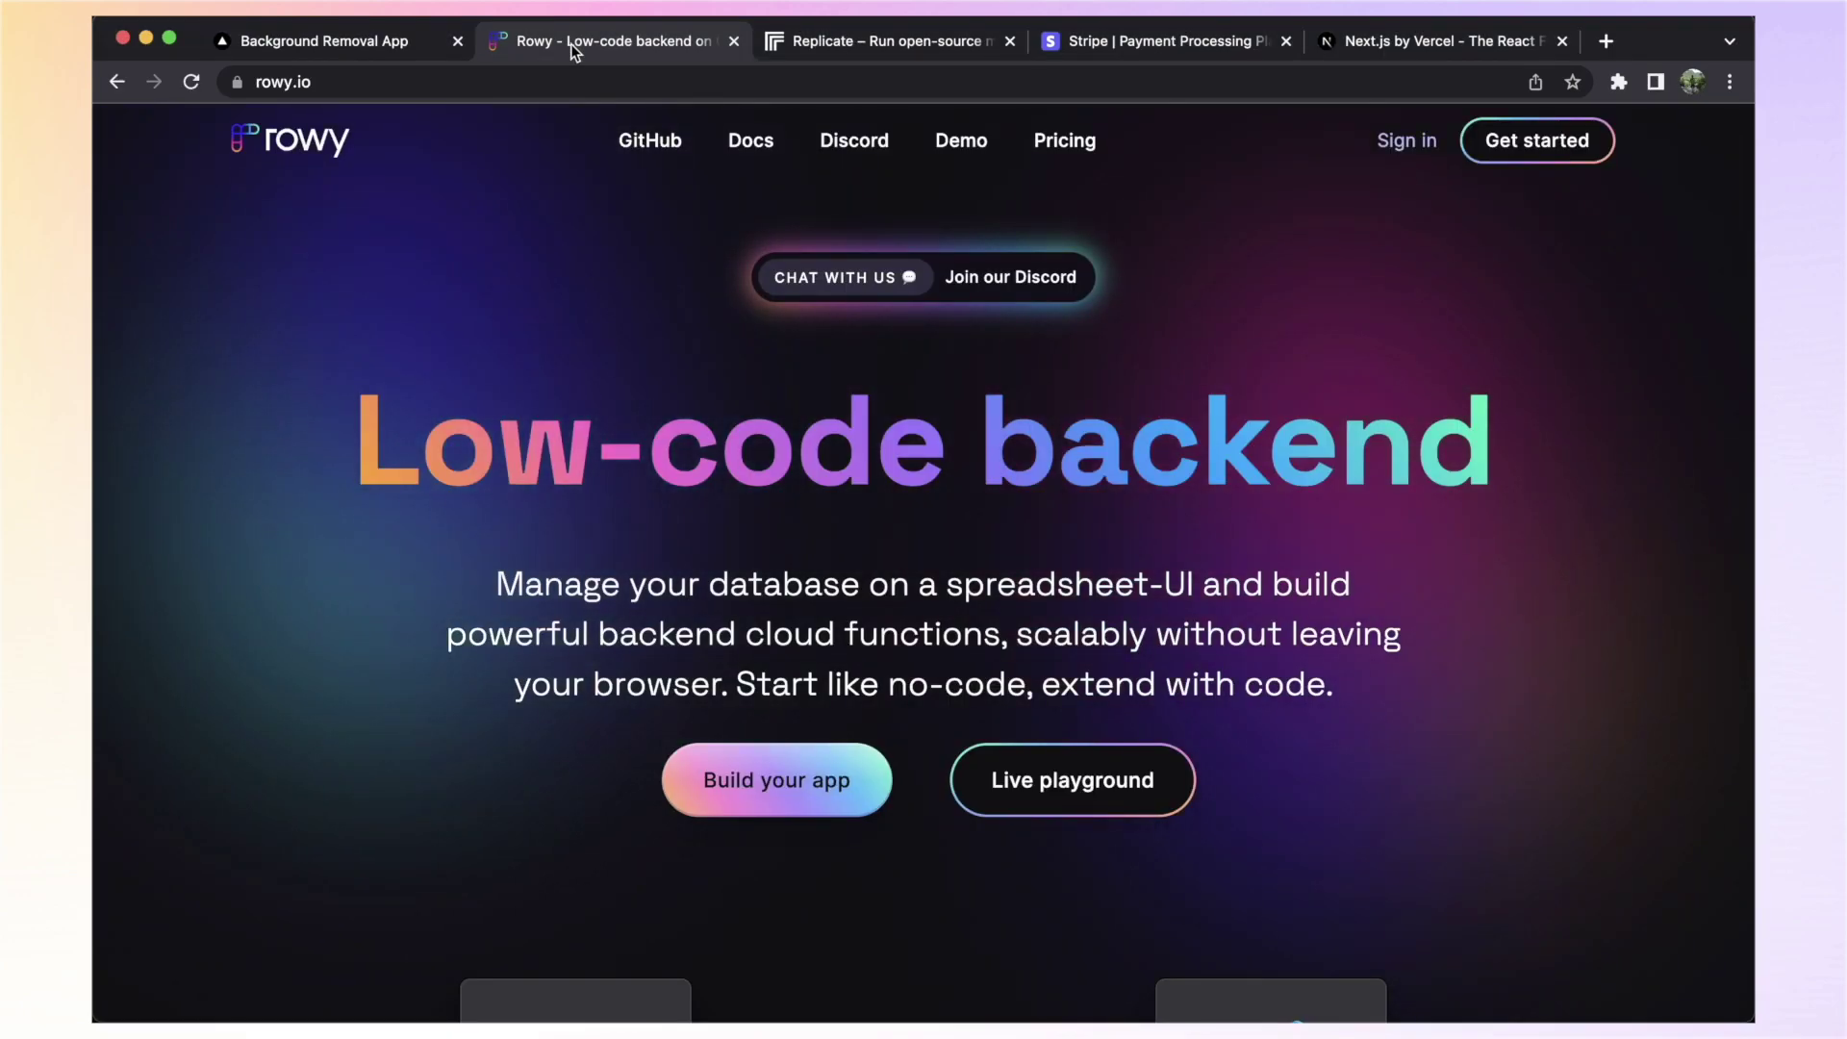
click(826, 40)
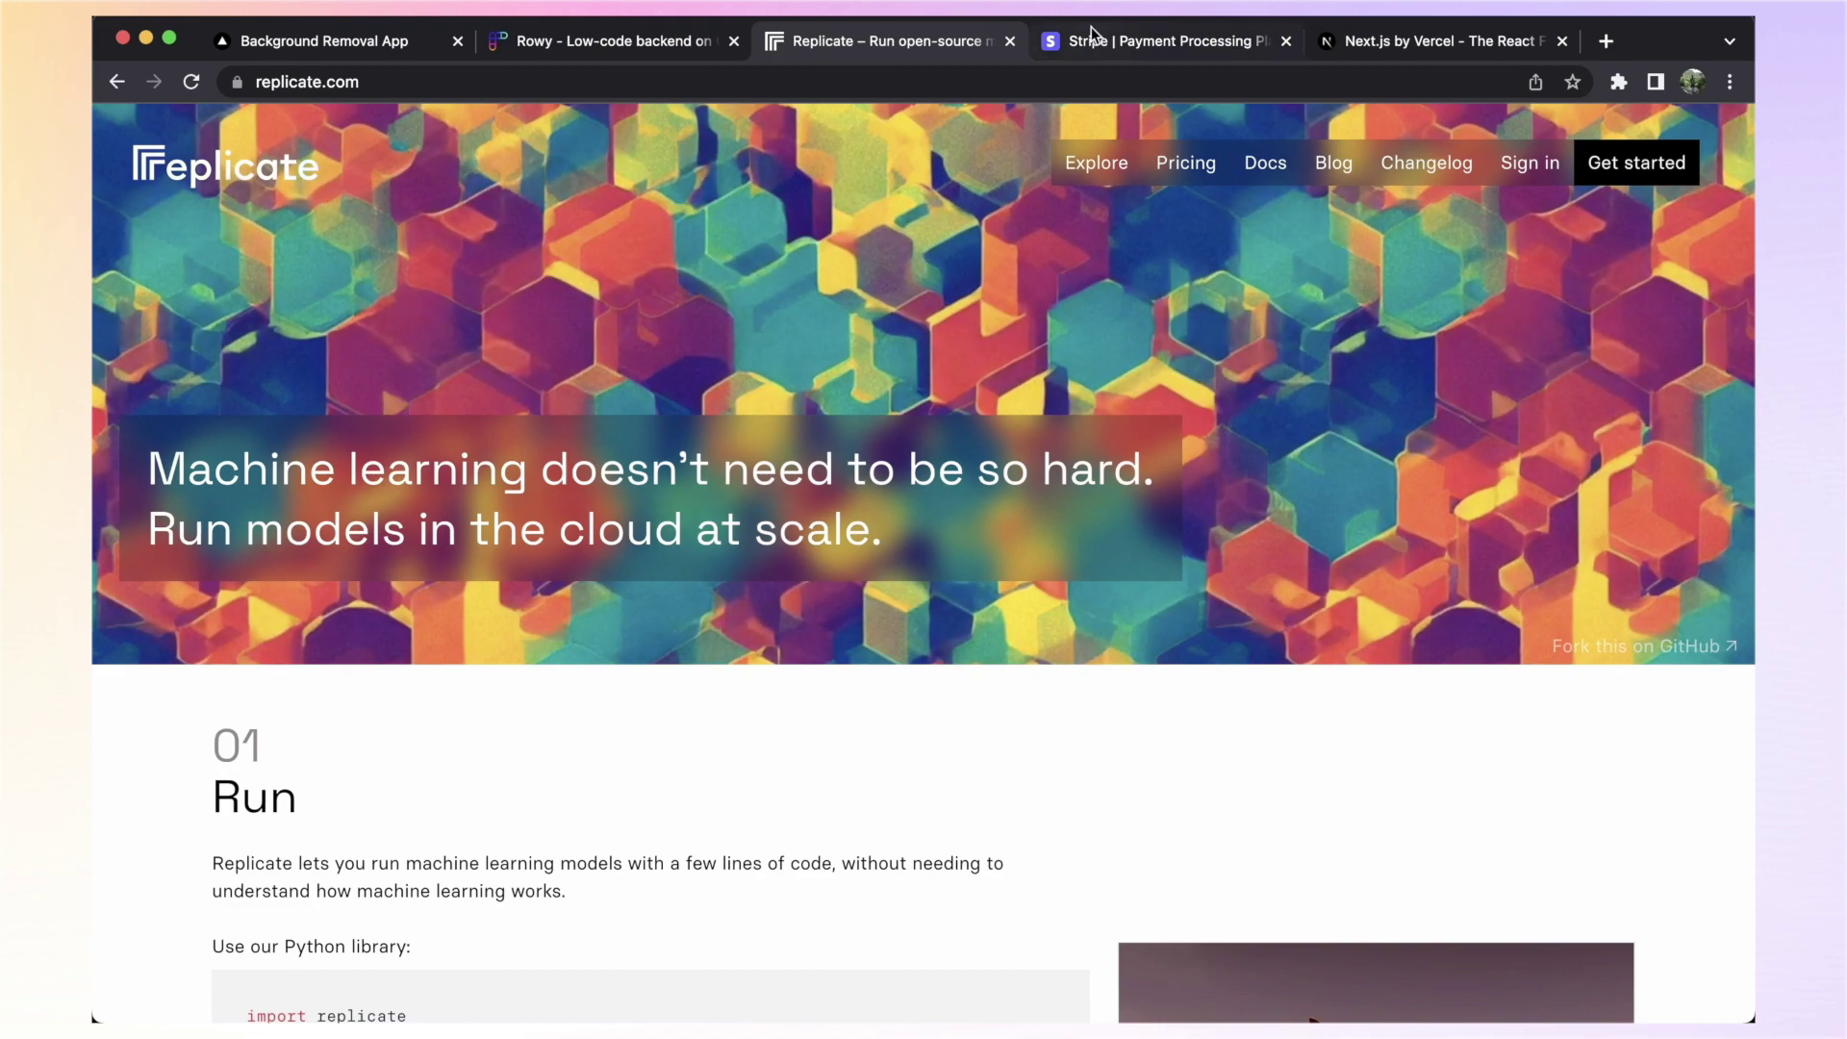
click(1127, 44)
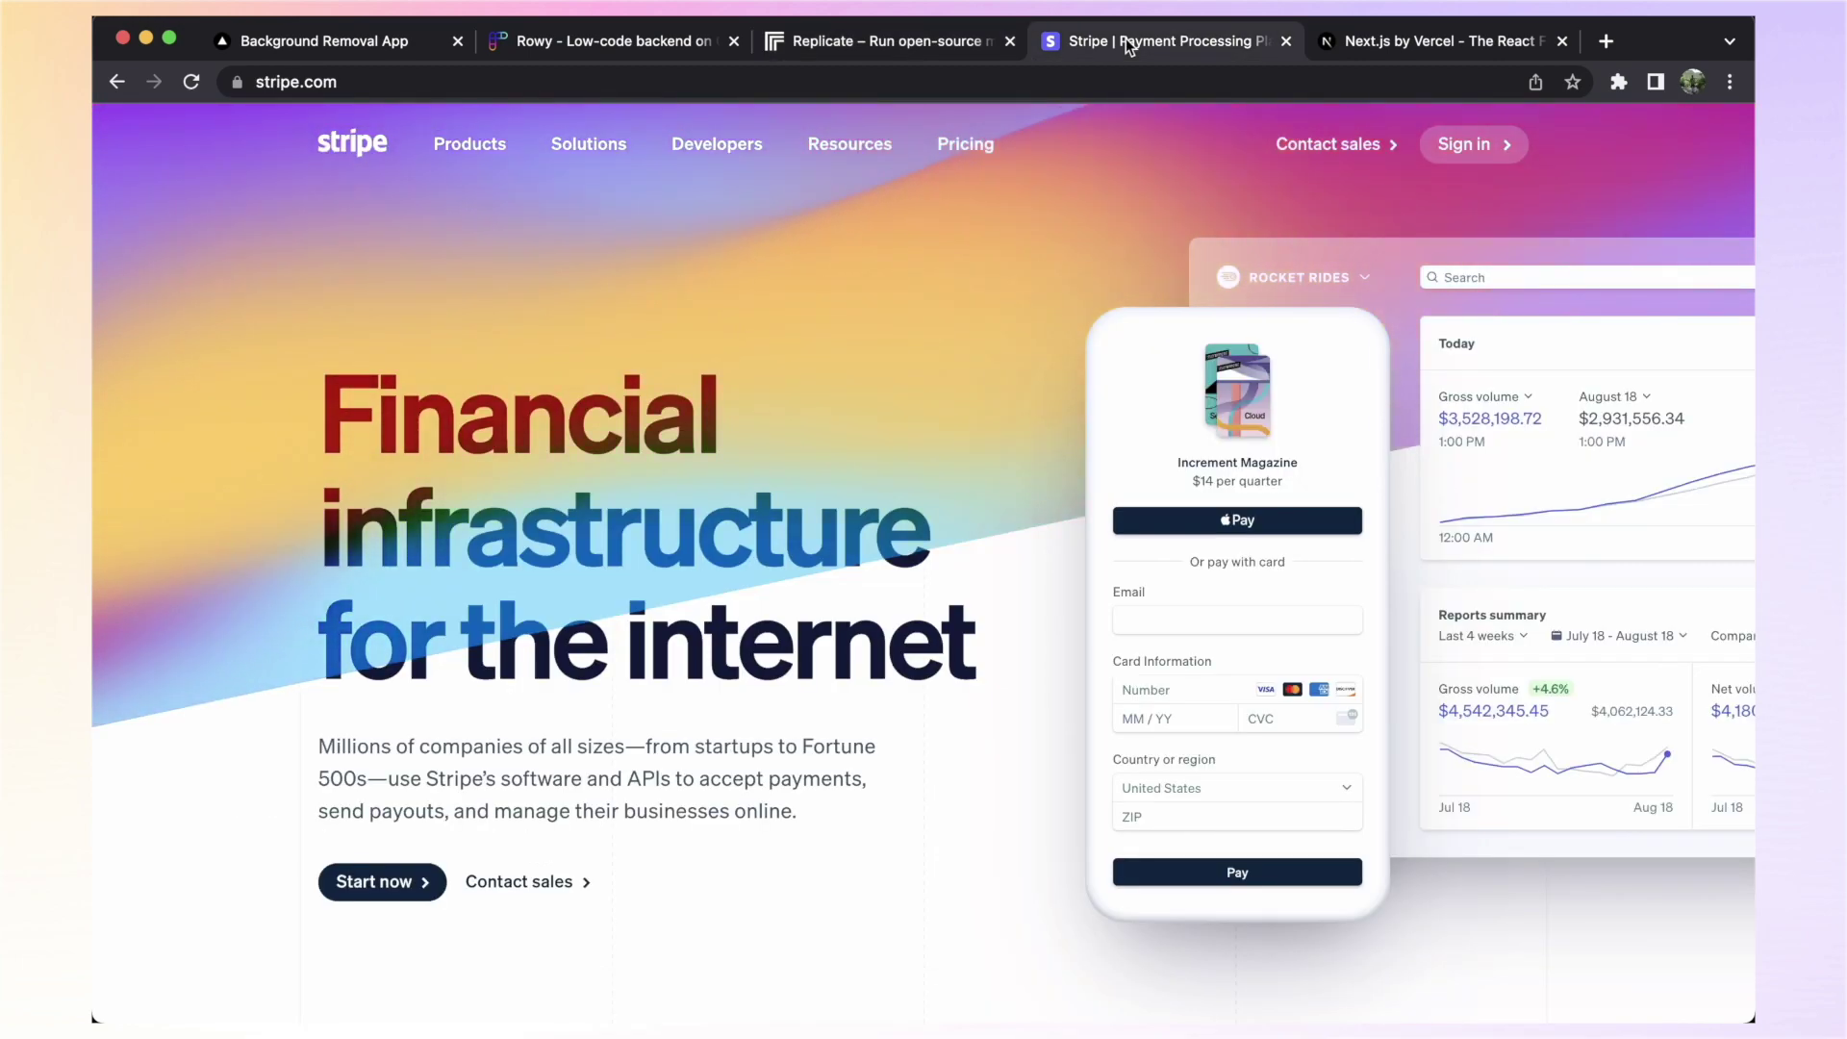
click(1364, 41)
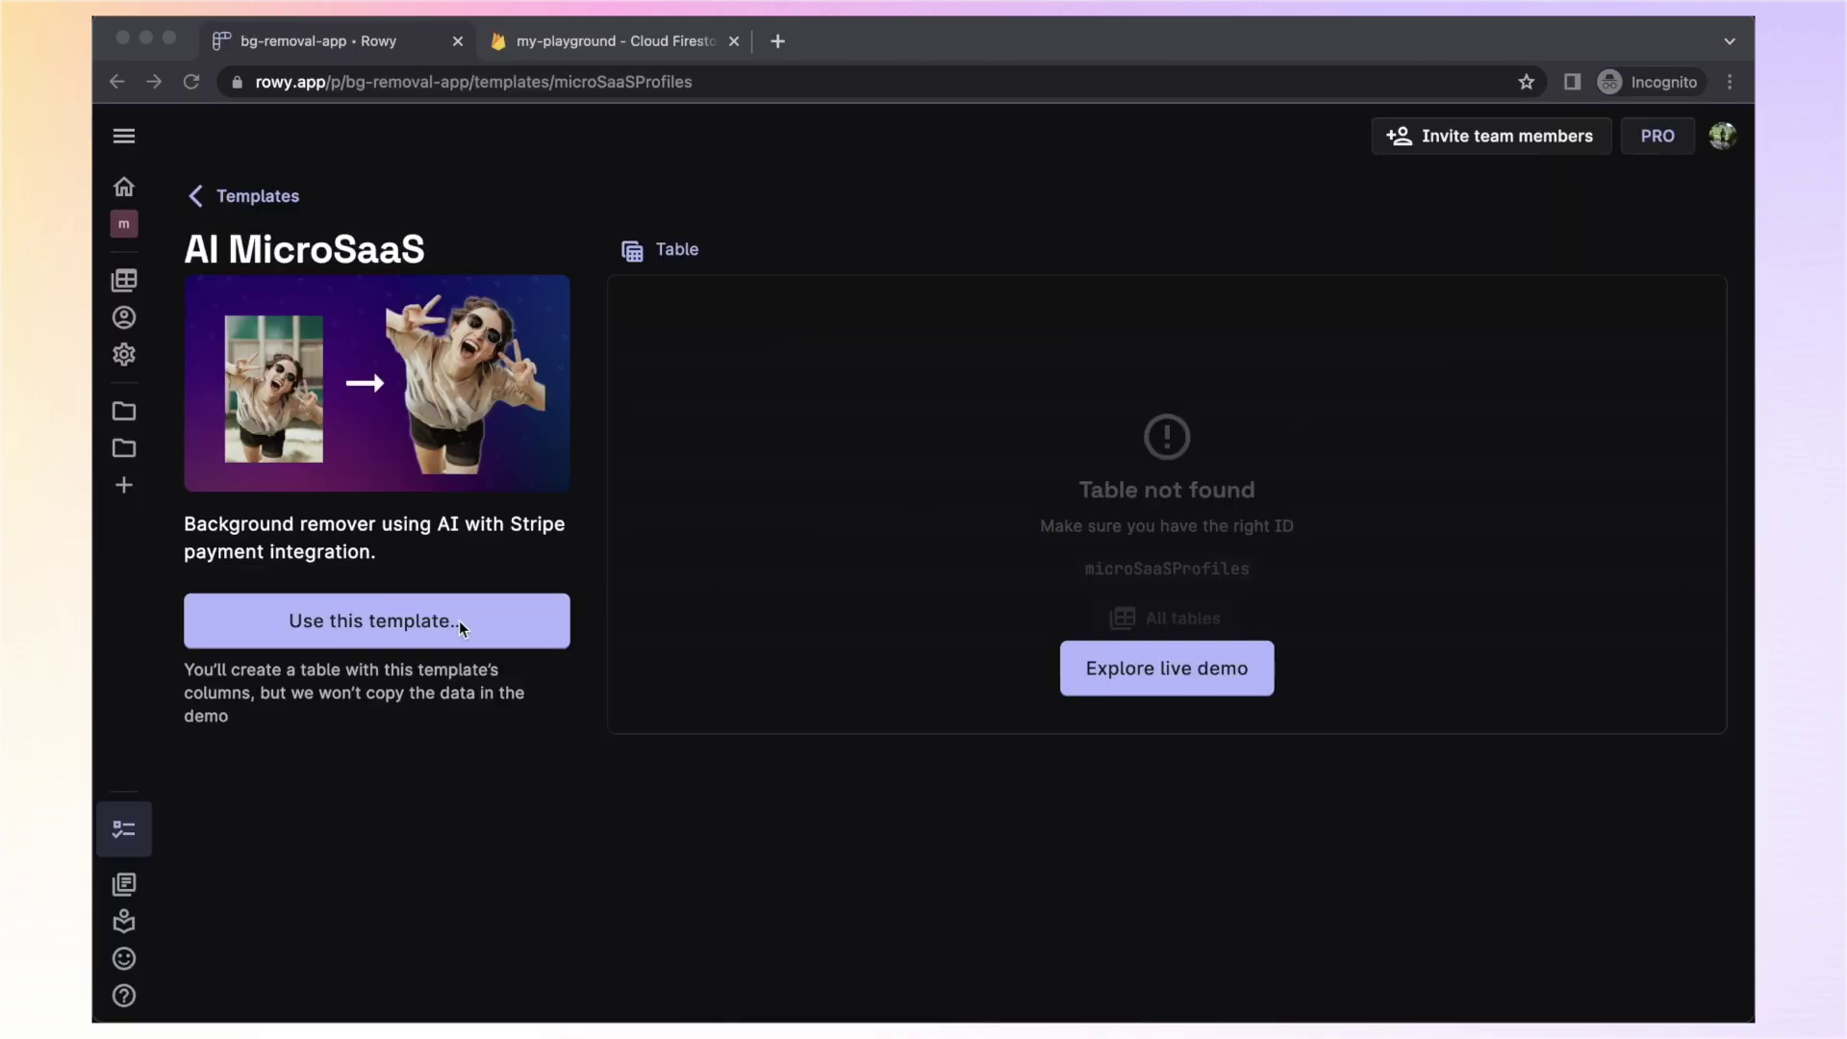
Launch the AI MicroSaaS template wizard and have it create the template's tables
click(433, 623)
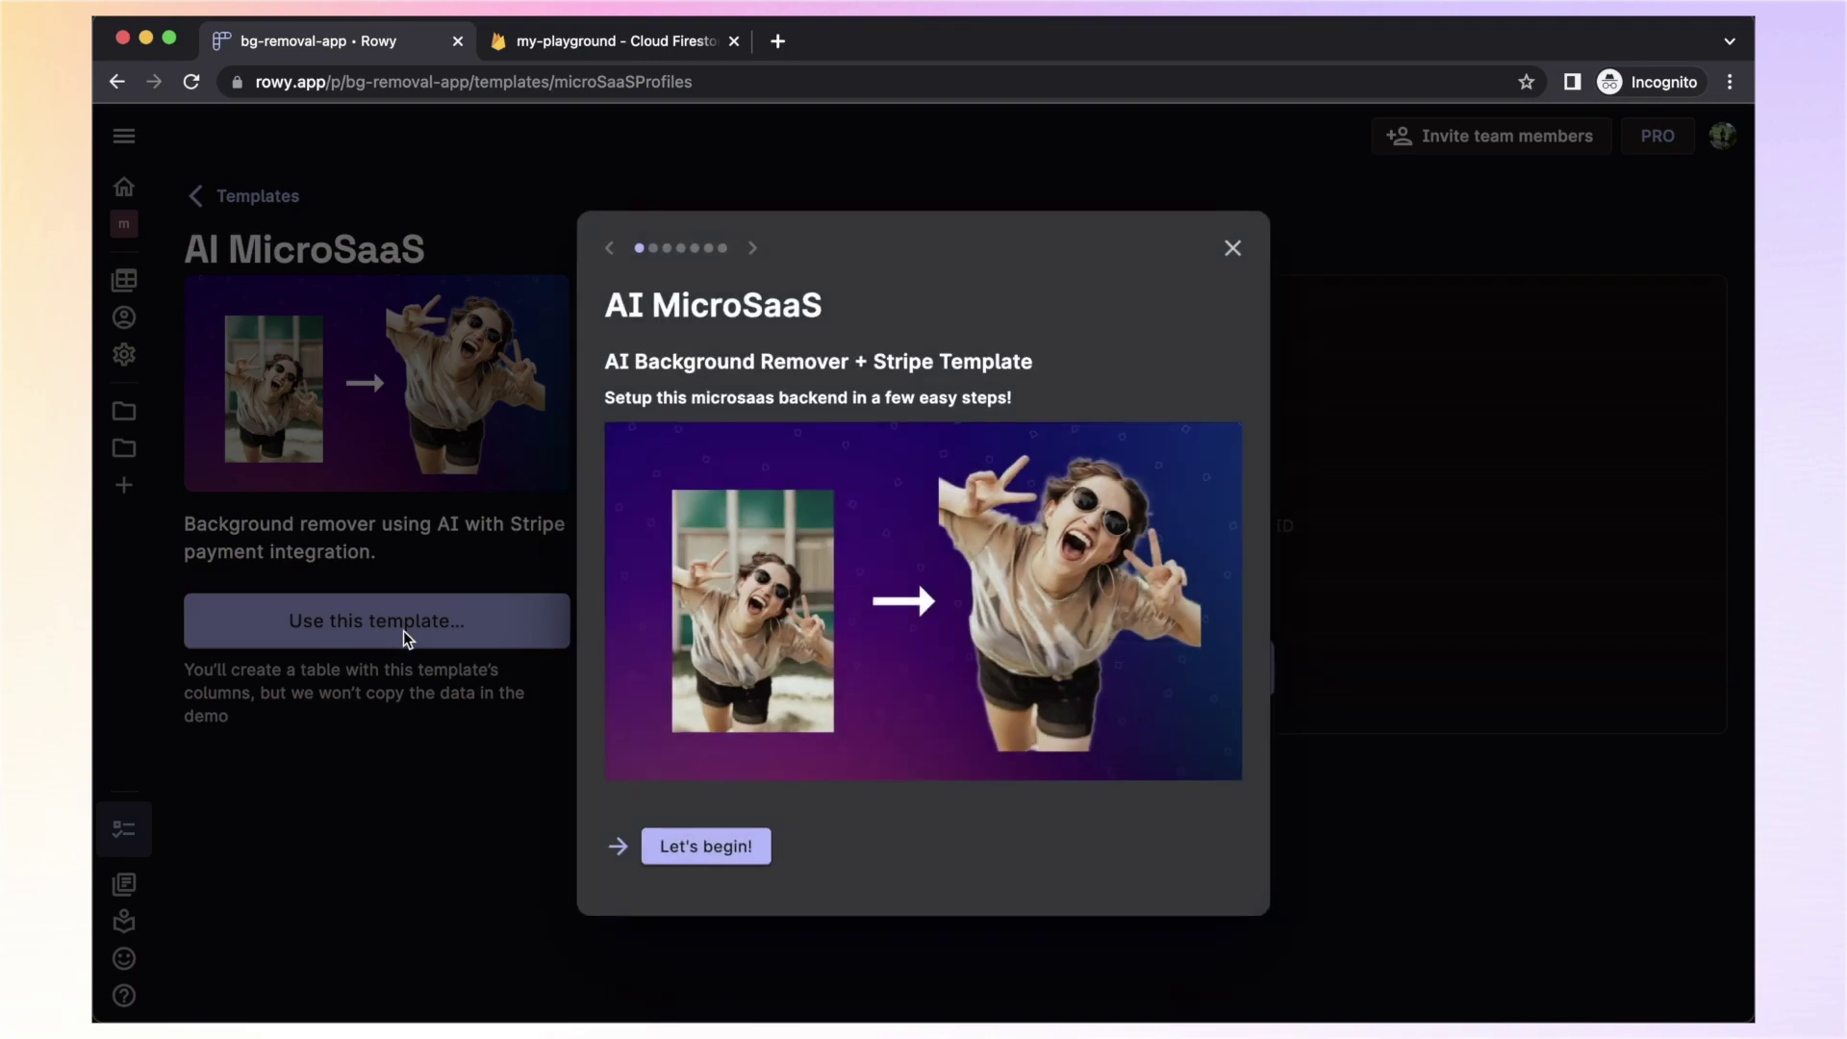
click(709, 848)
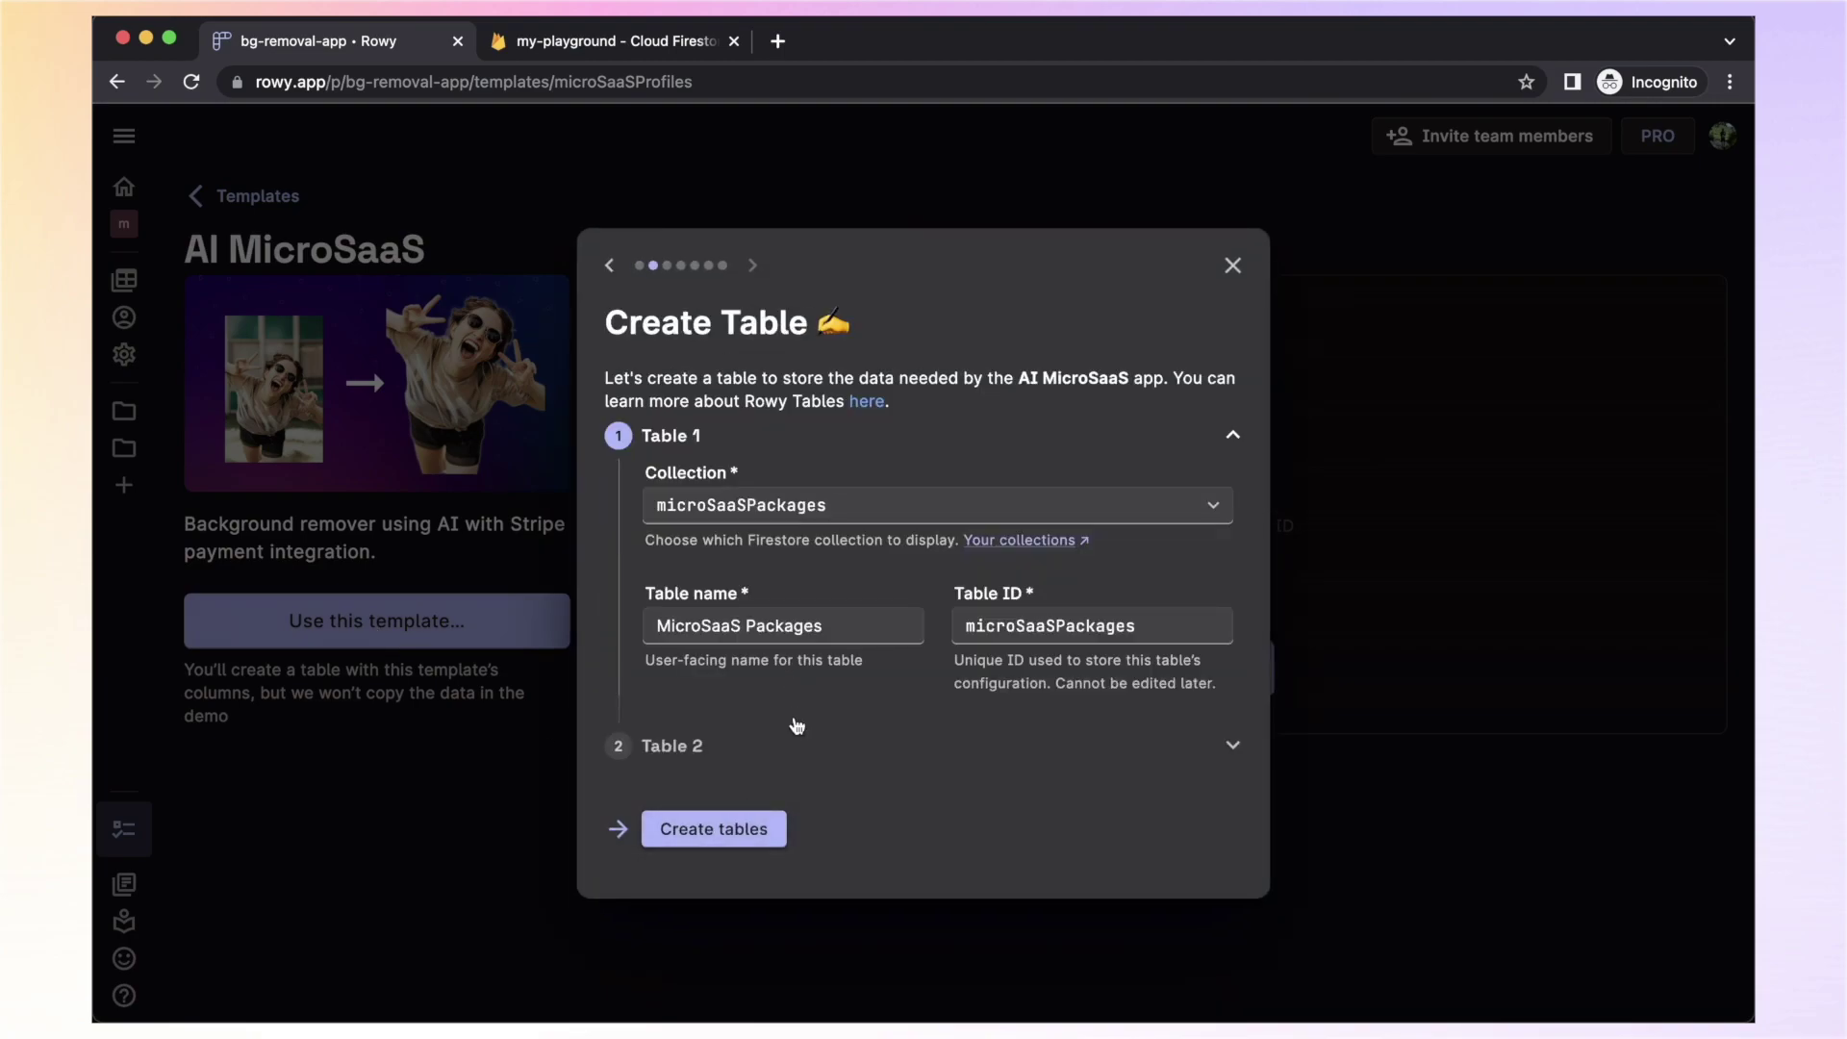
click(722, 834)
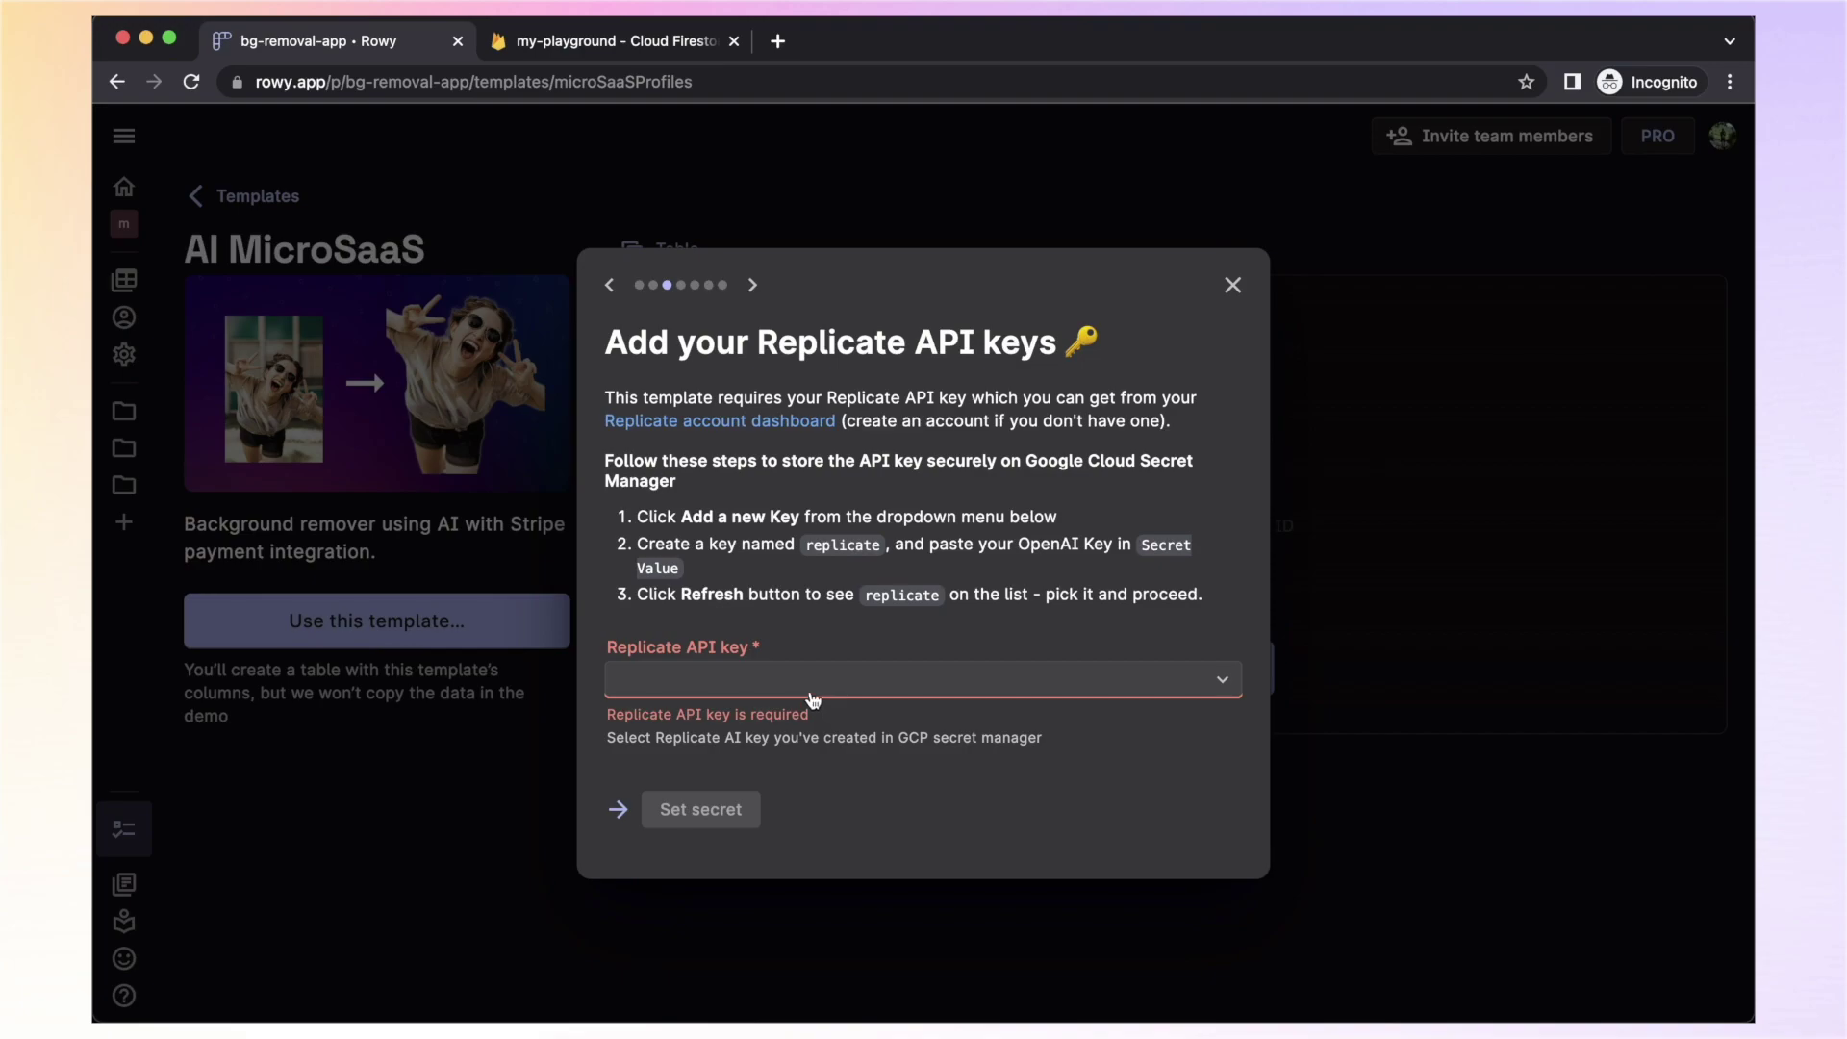
Set the template's Replicate API key to the stored 'replicate' secret
click(772, 680)
click(736, 808)
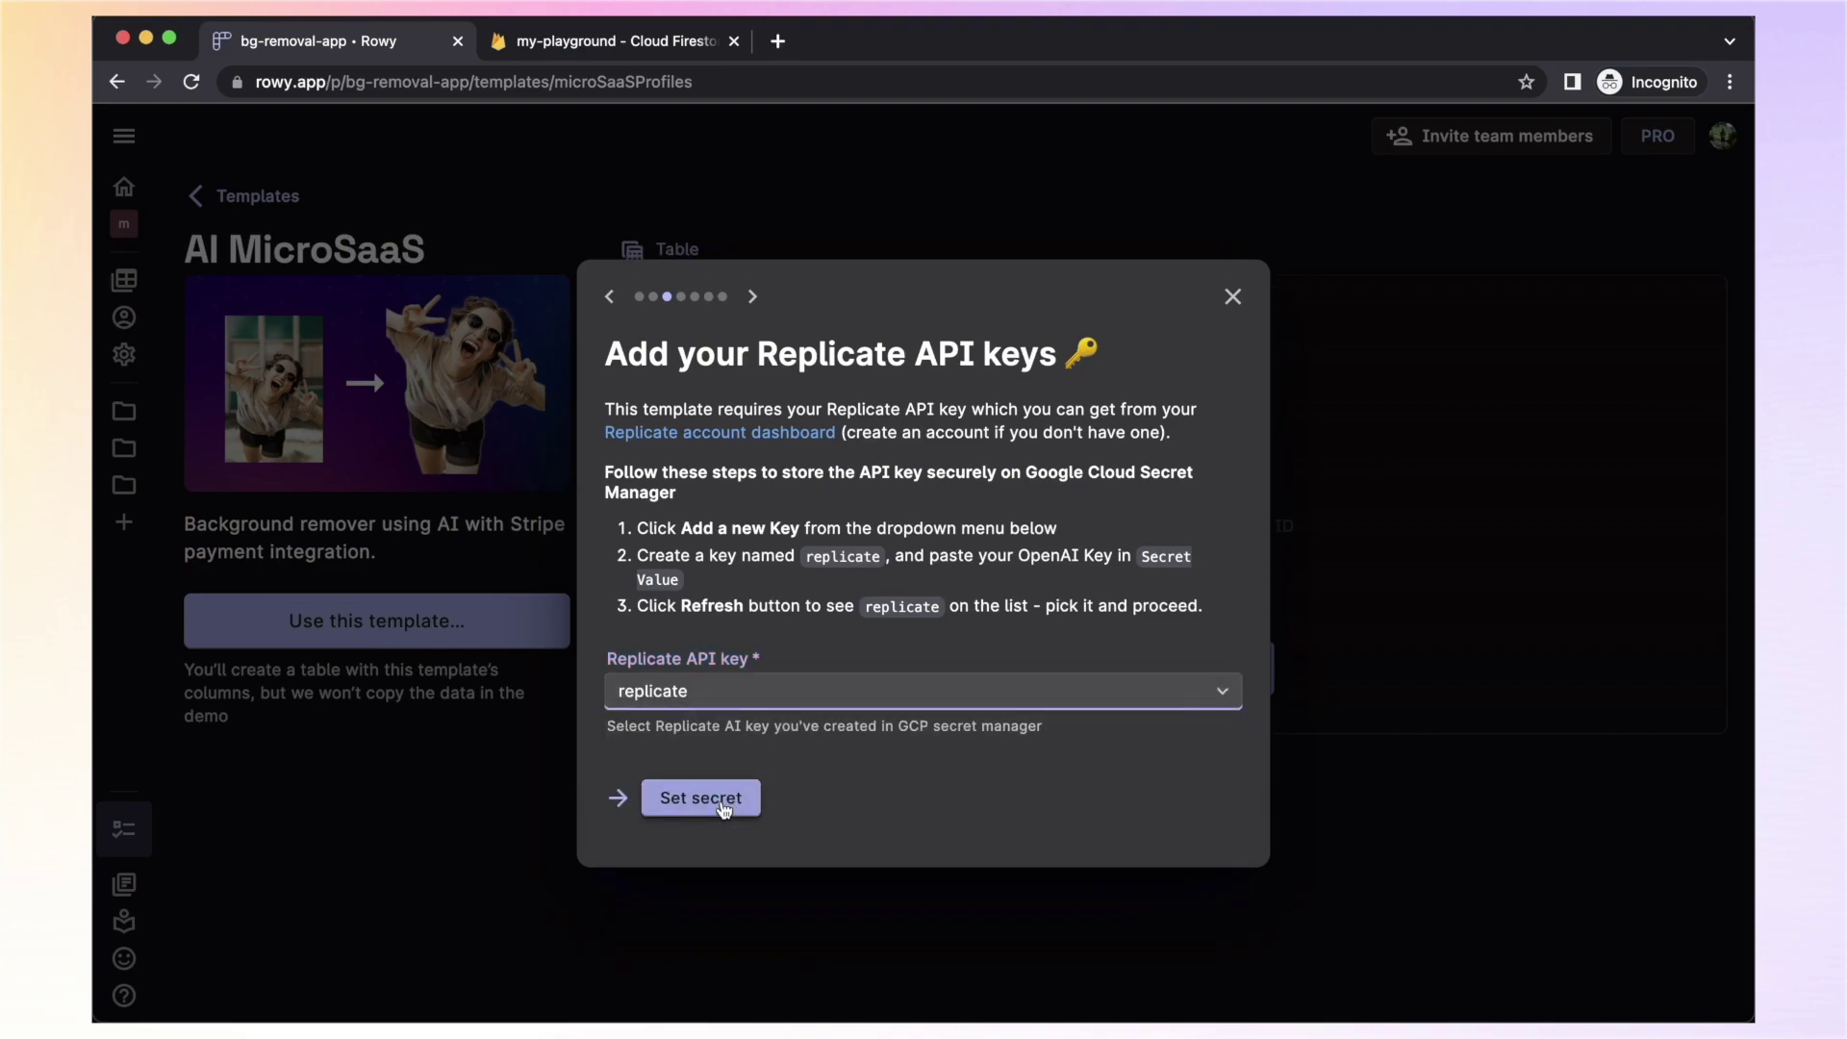
click(720, 803)
click(695, 821)
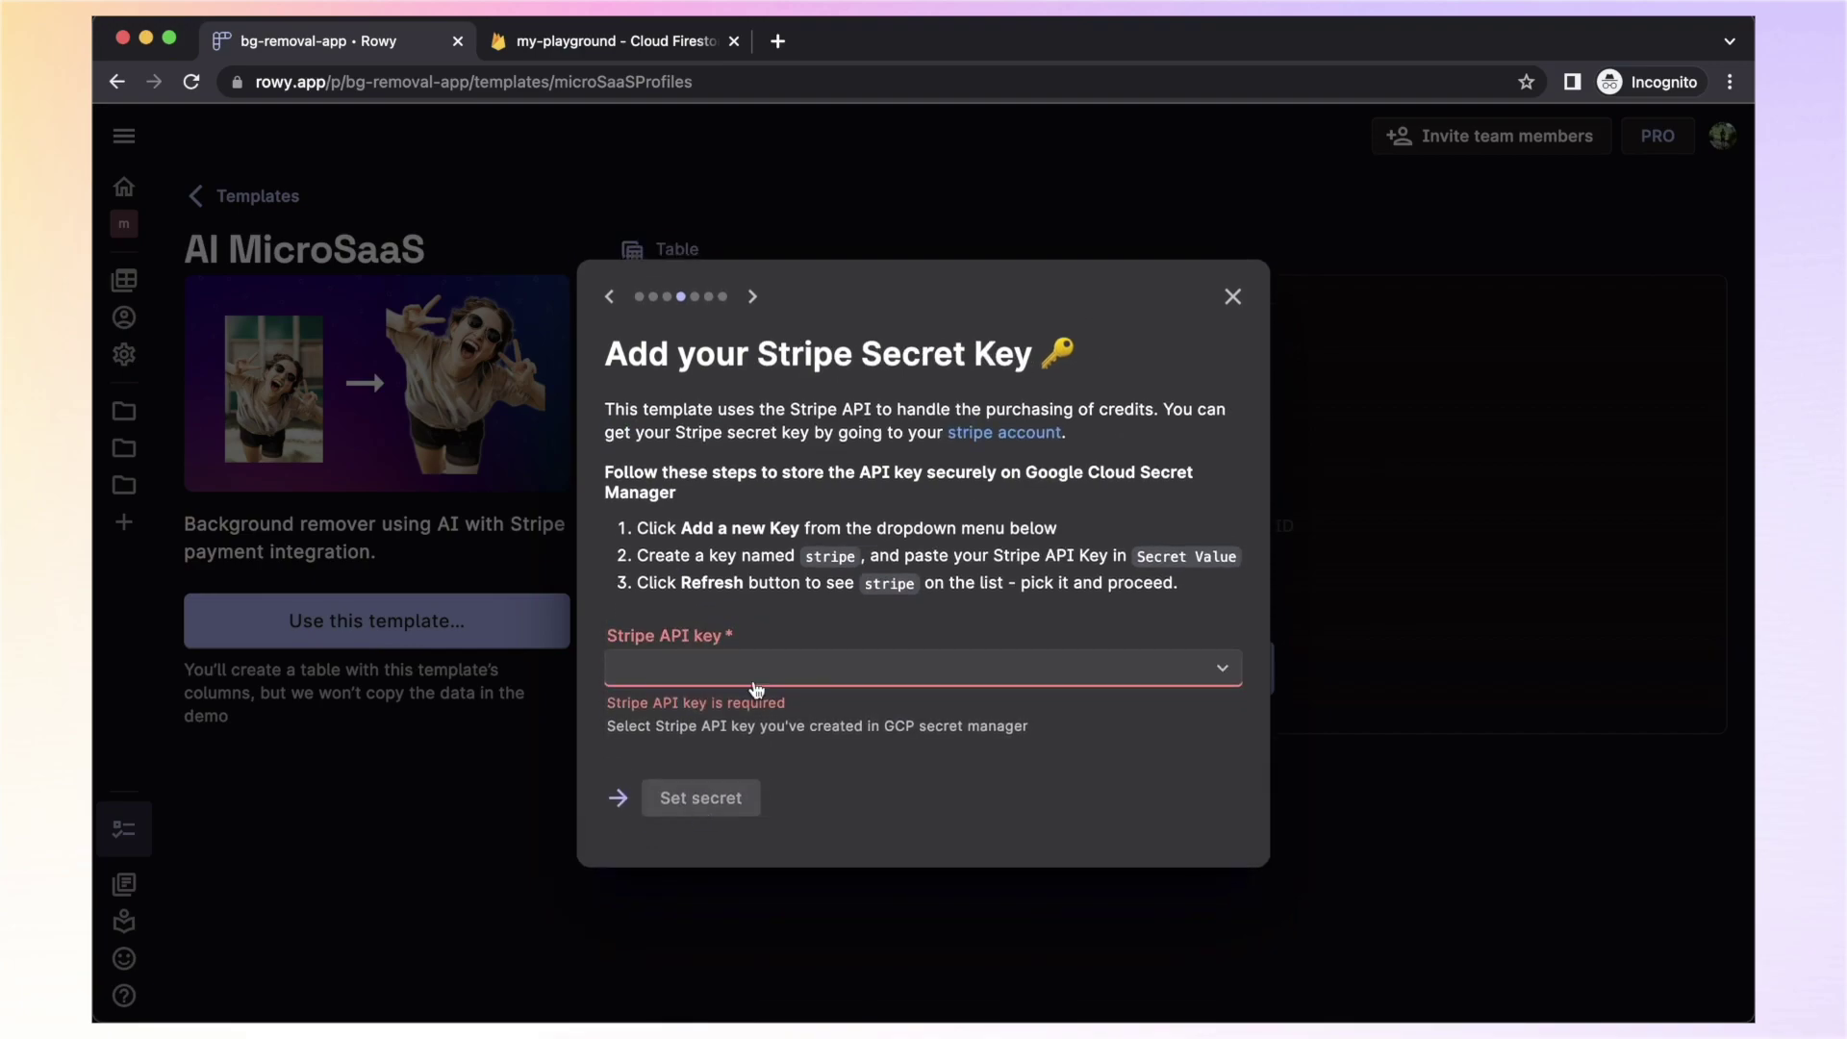
click(797, 674)
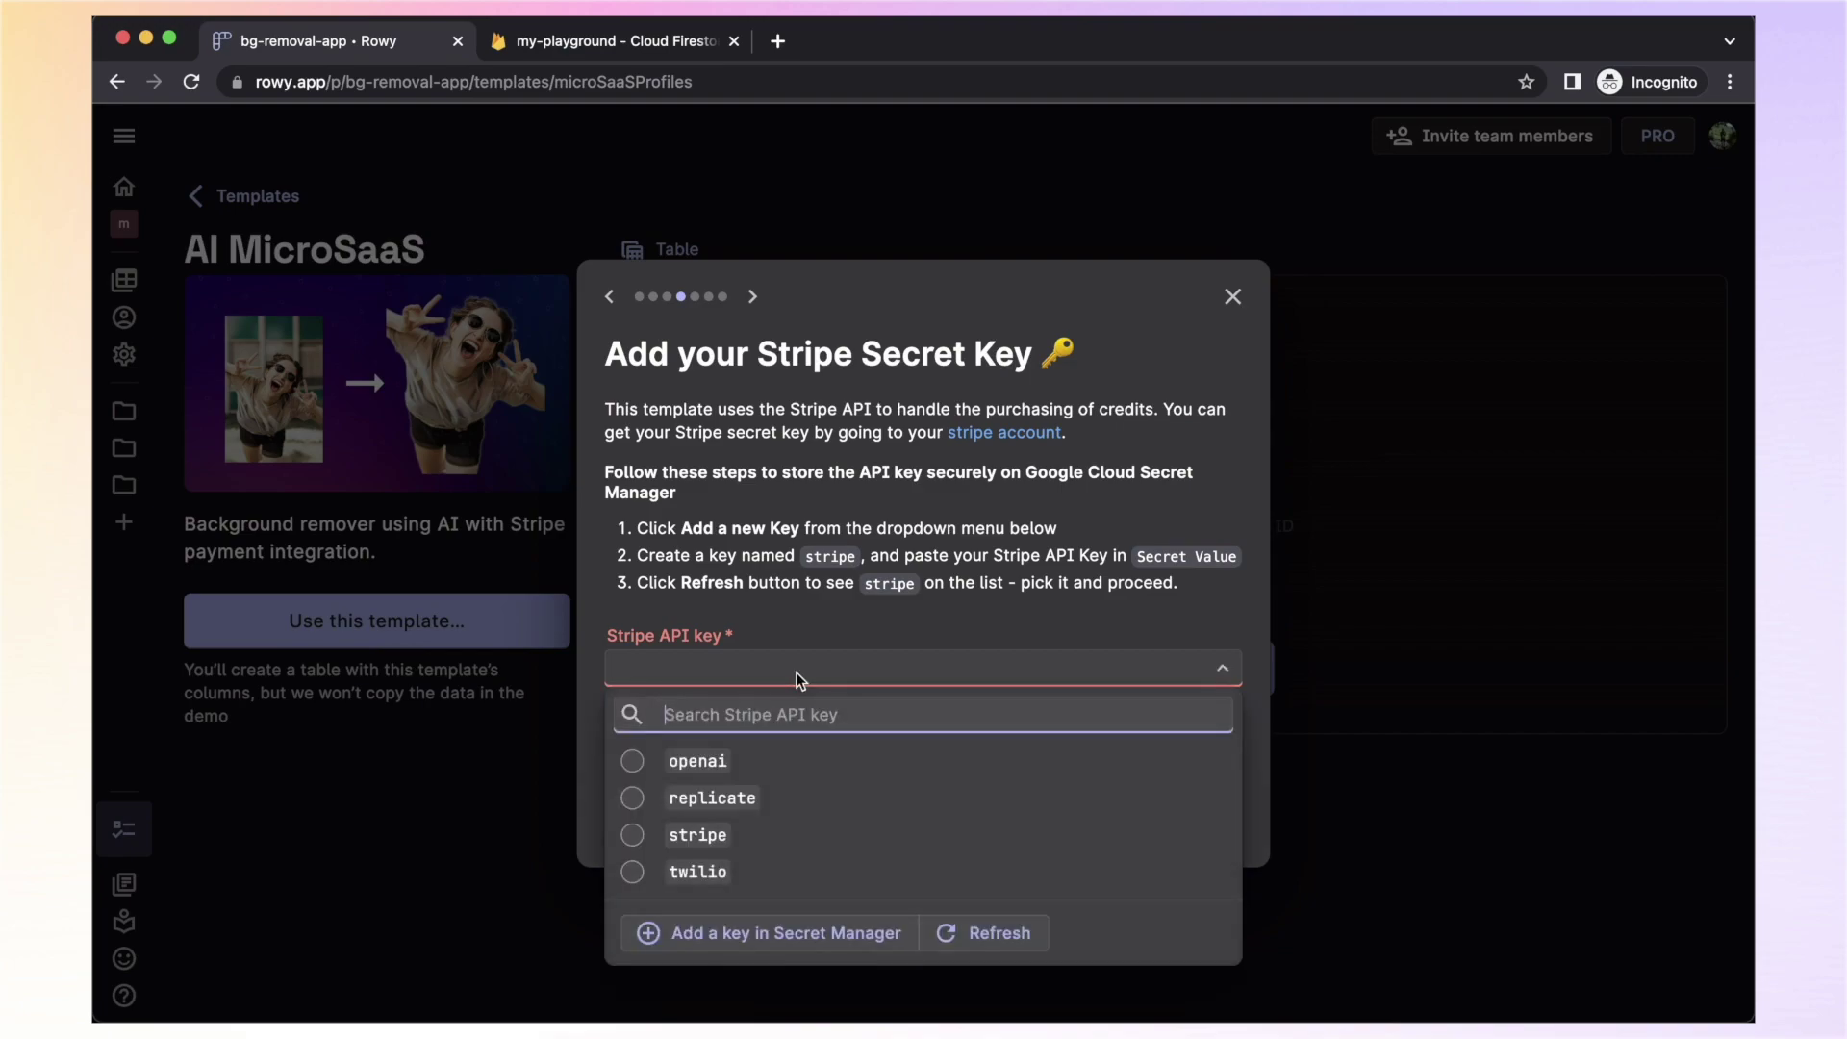
click(731, 834)
click(702, 779)
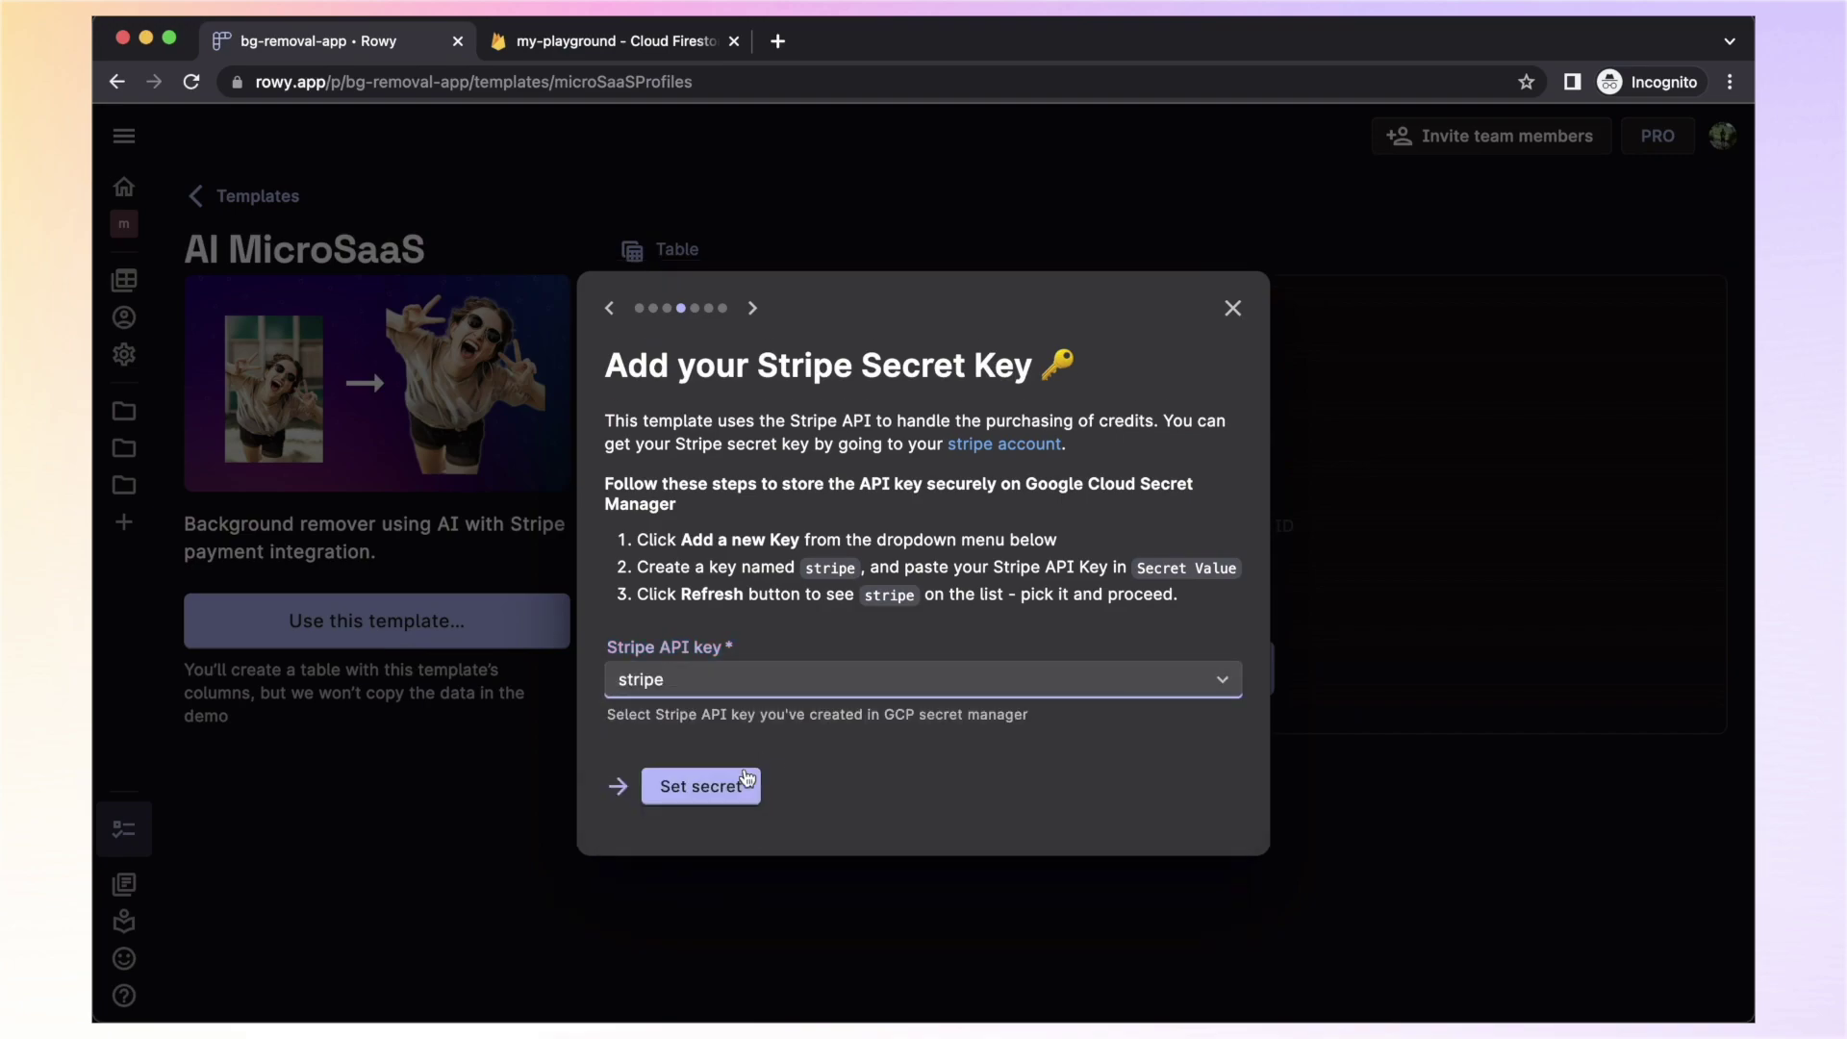
click(702, 780)
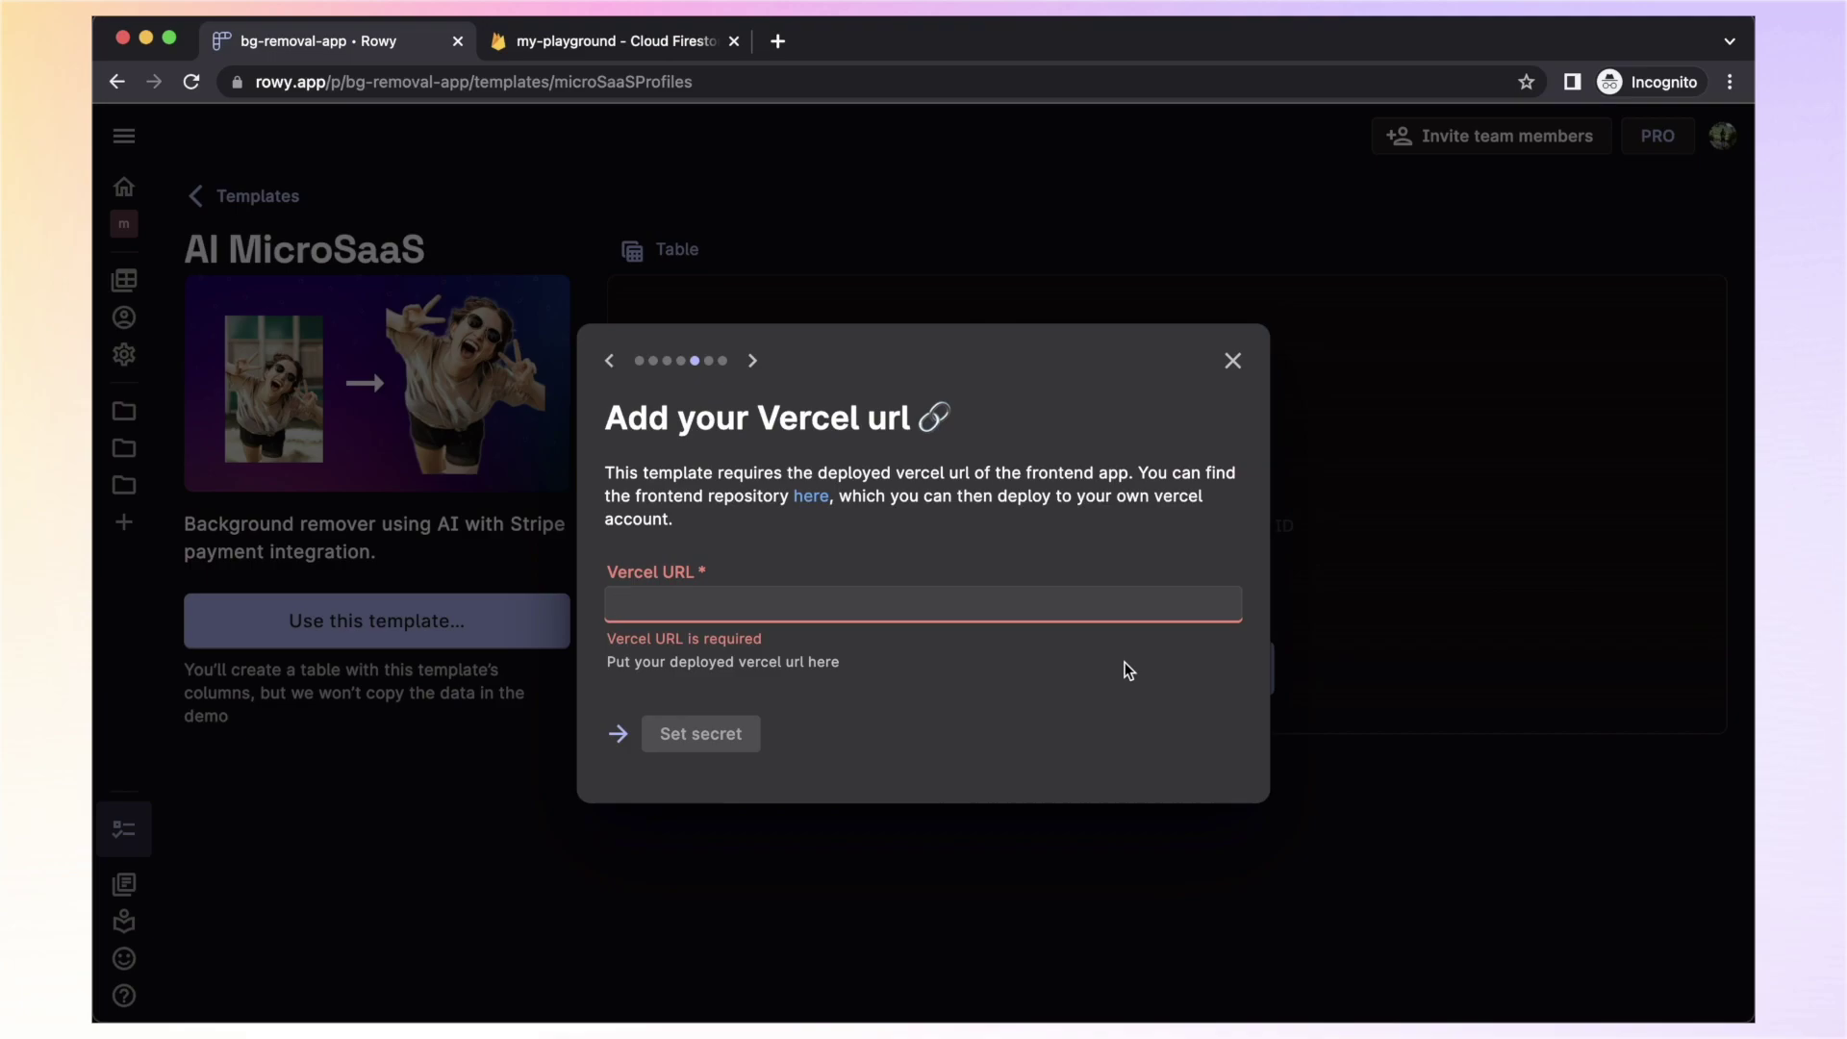
text(http://localhost:3000)
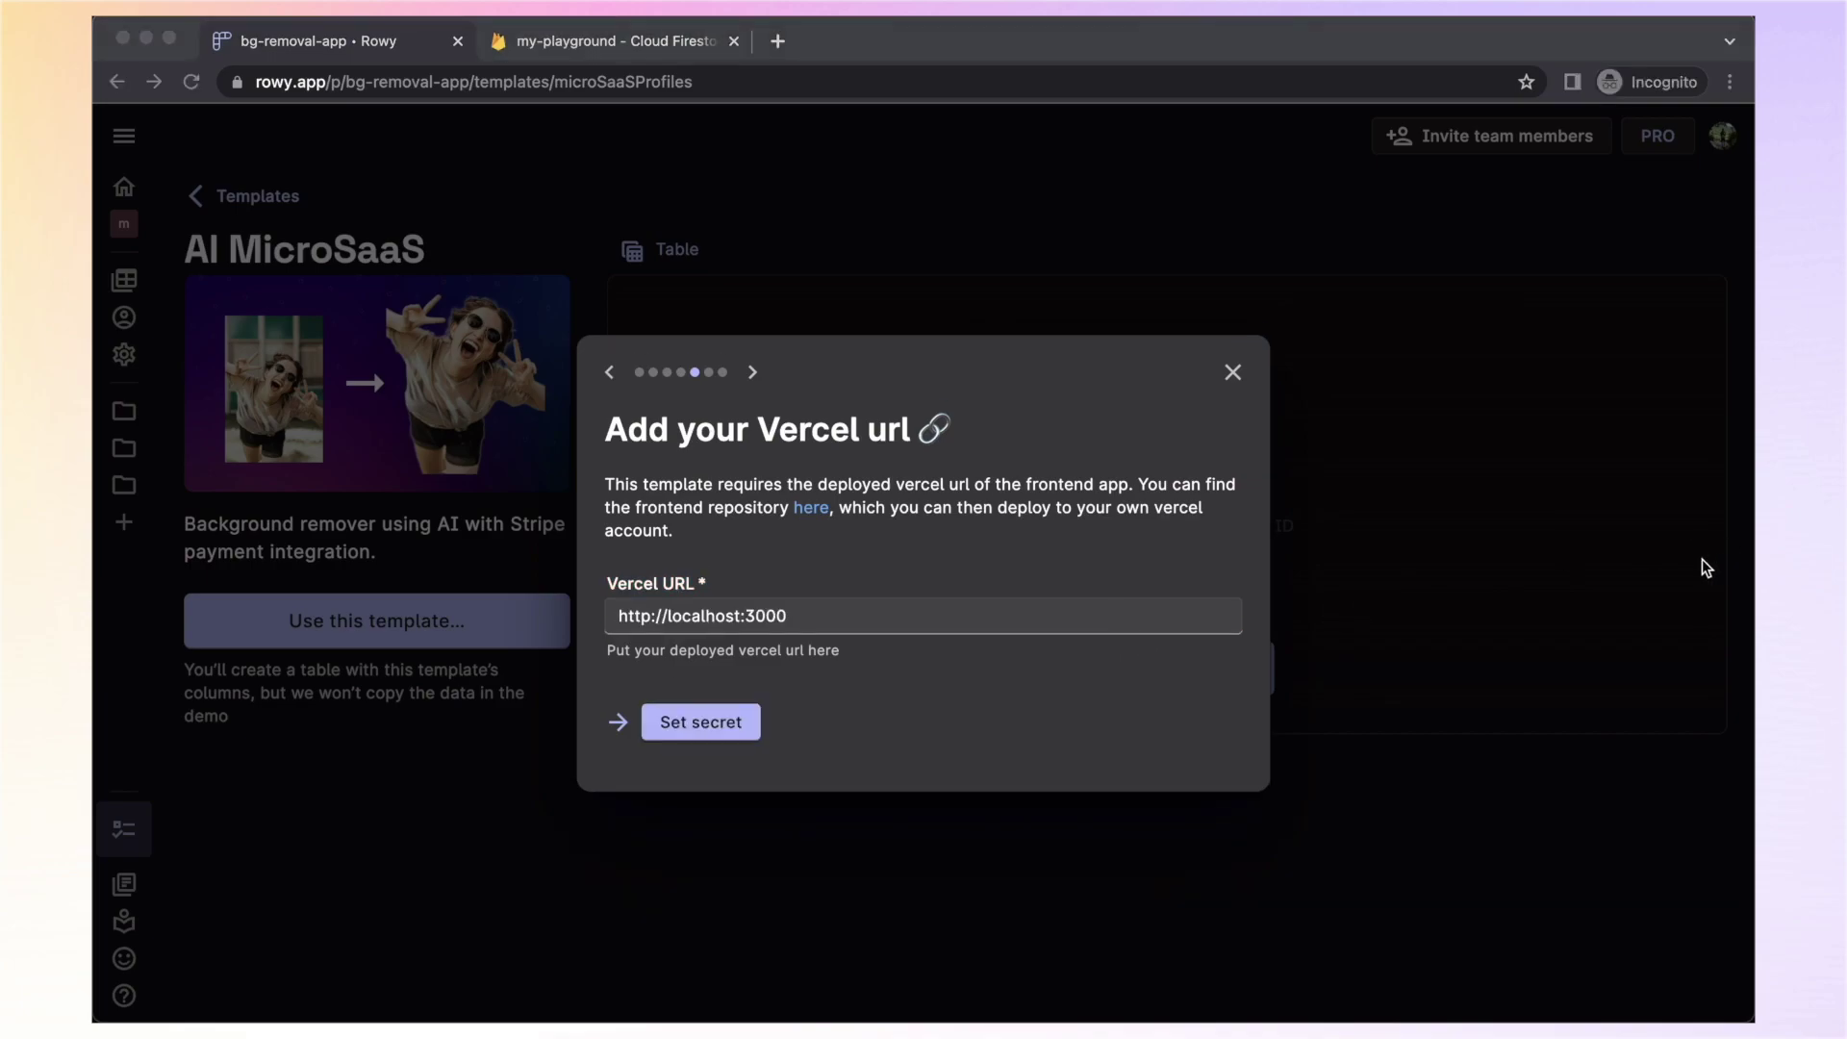
click(679, 733)
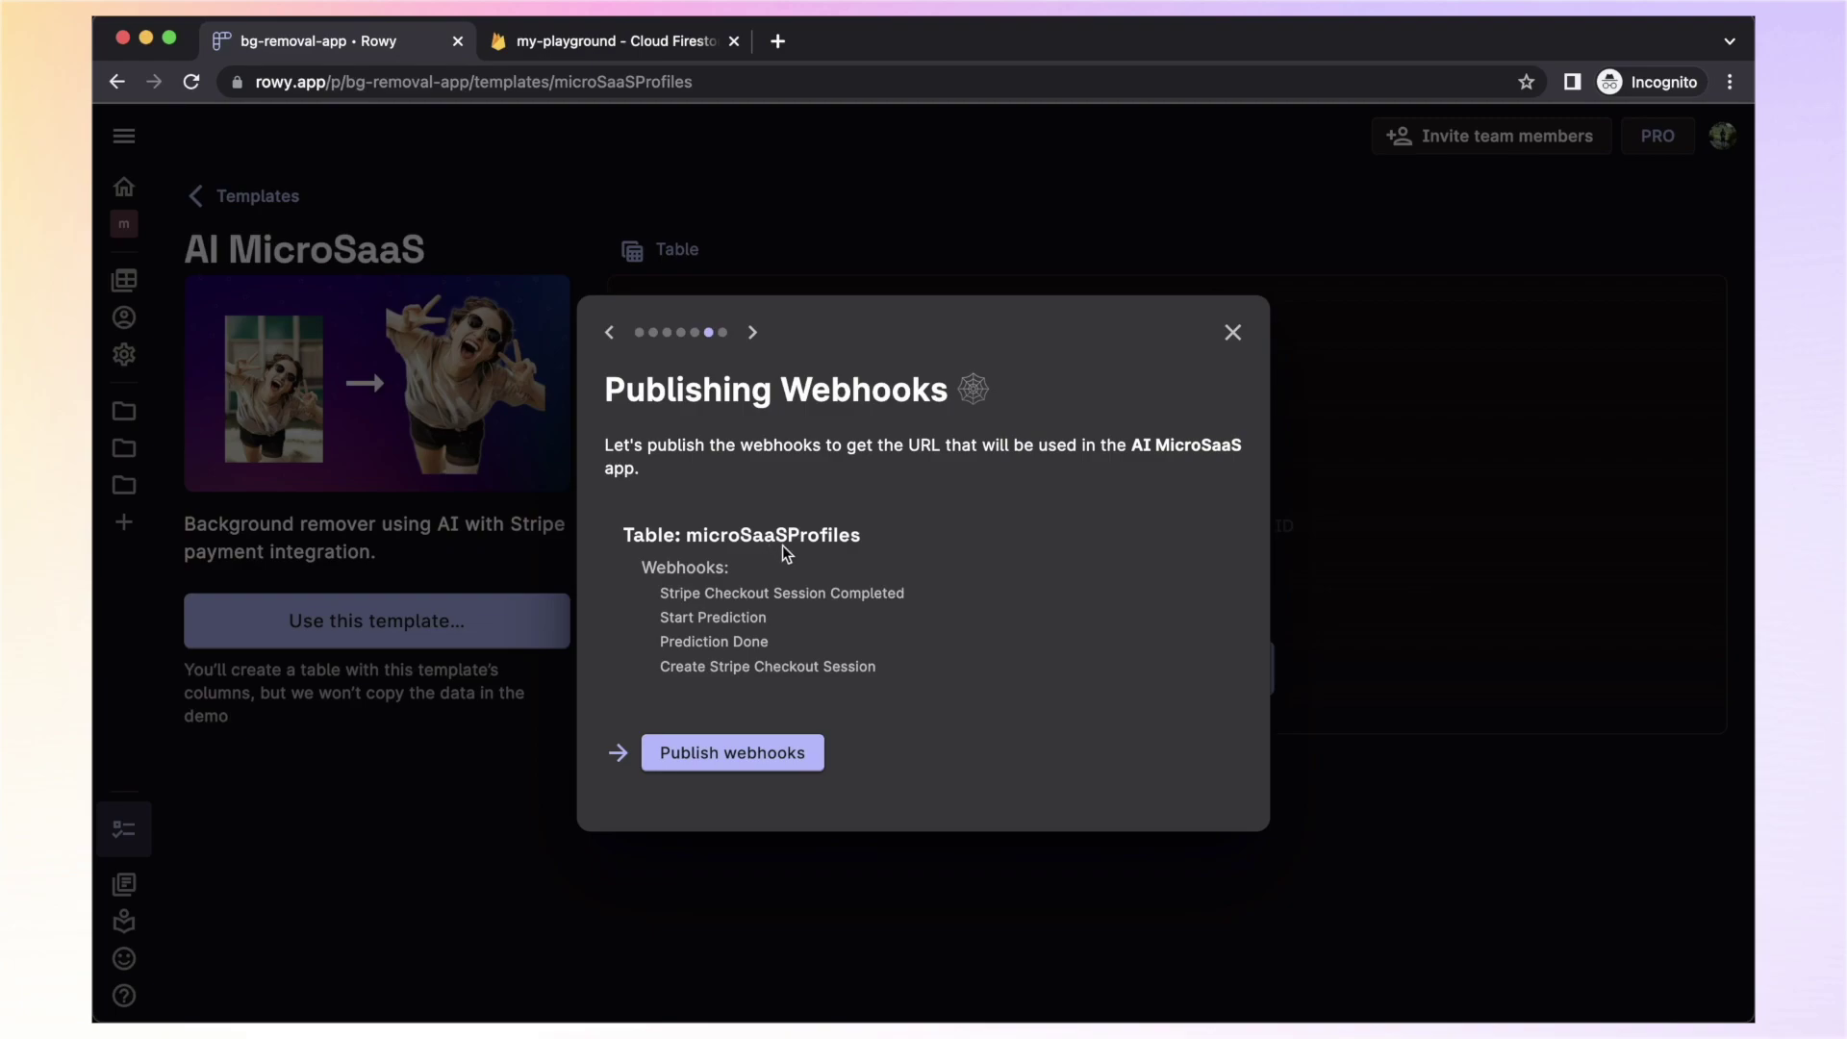
Publish the four webhooks and deploy functions for microSaaSProfiles, images and predictions
click(754, 733)
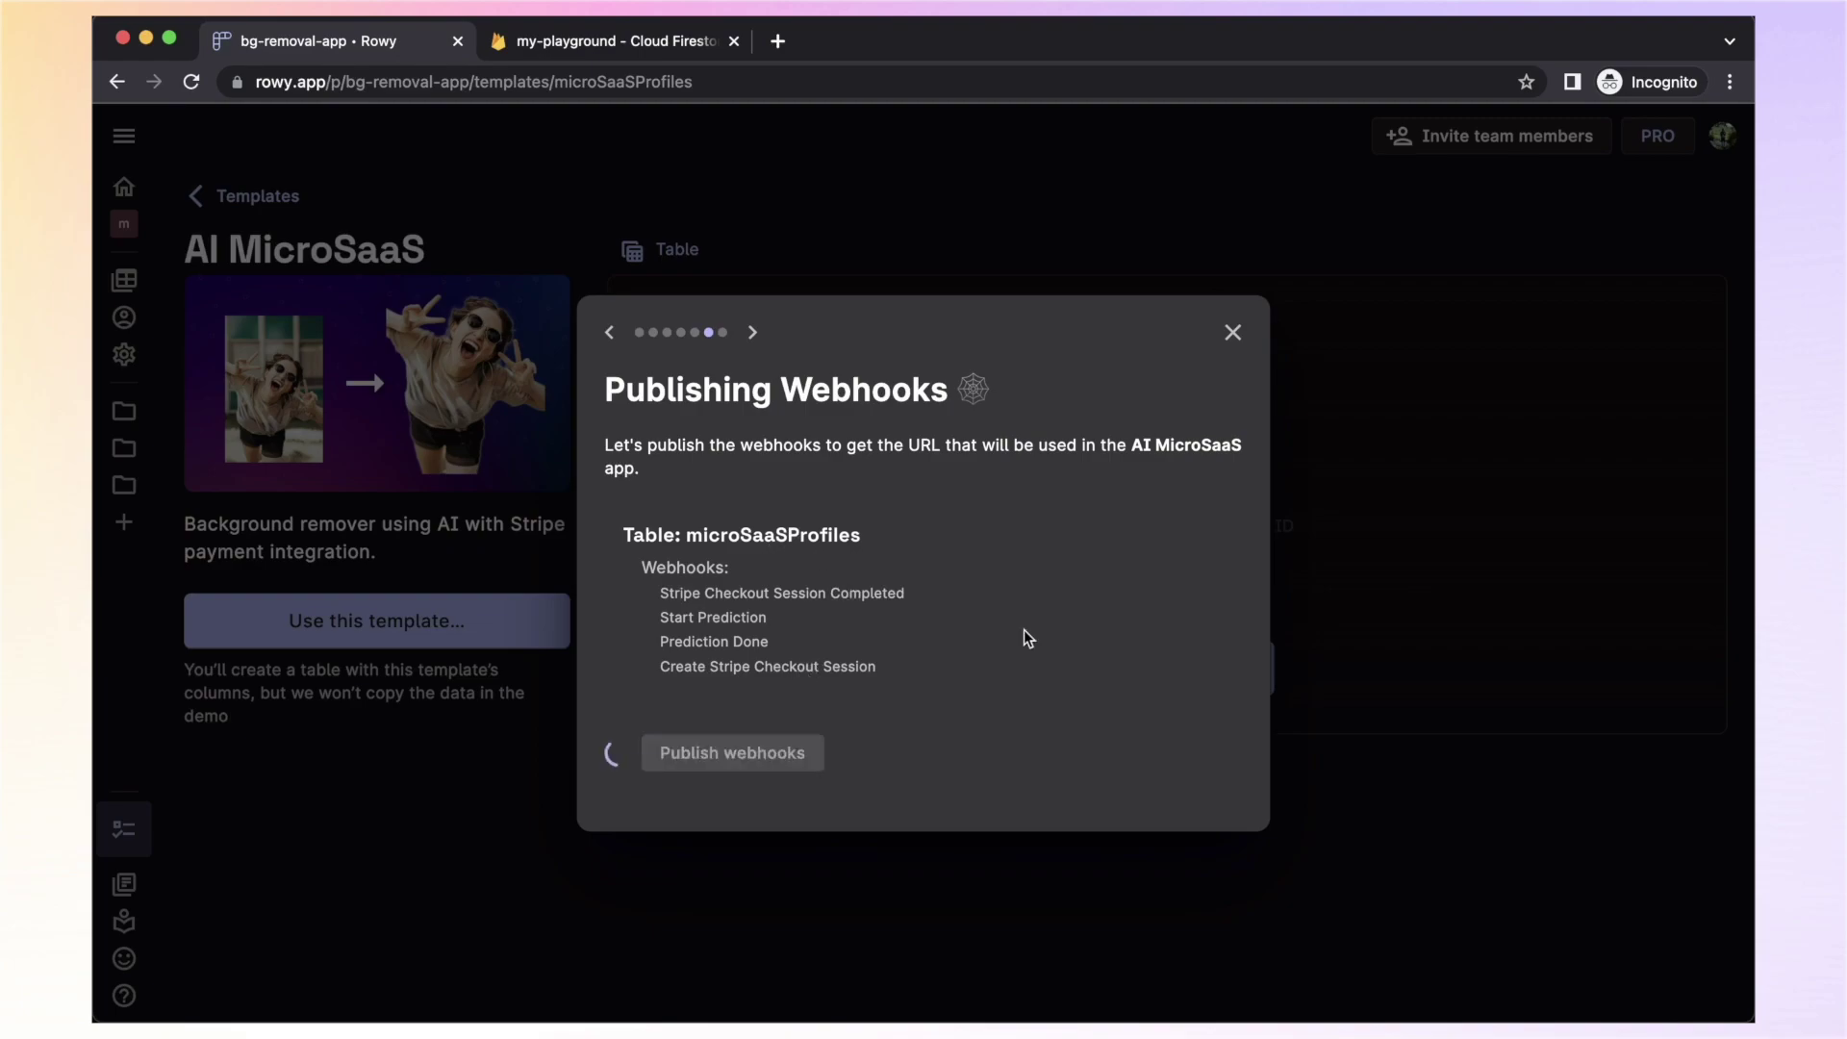
click(718, 780)
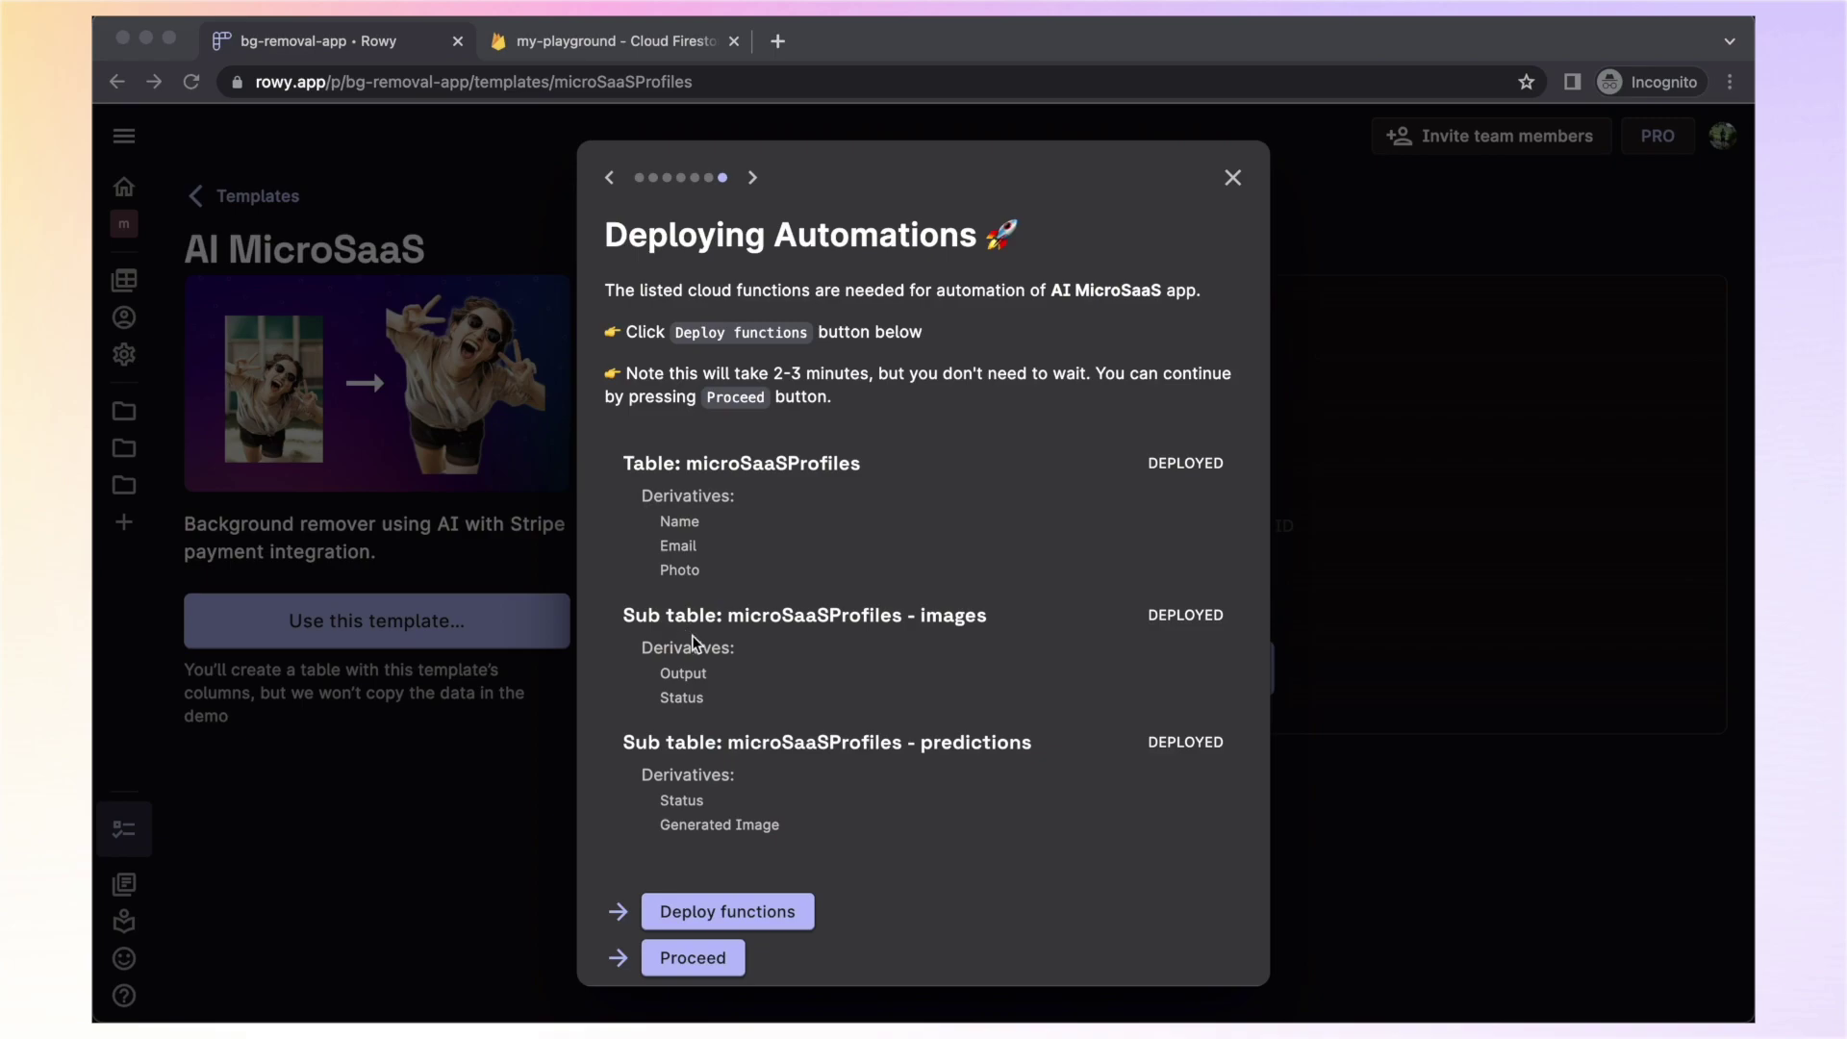
click(669, 911)
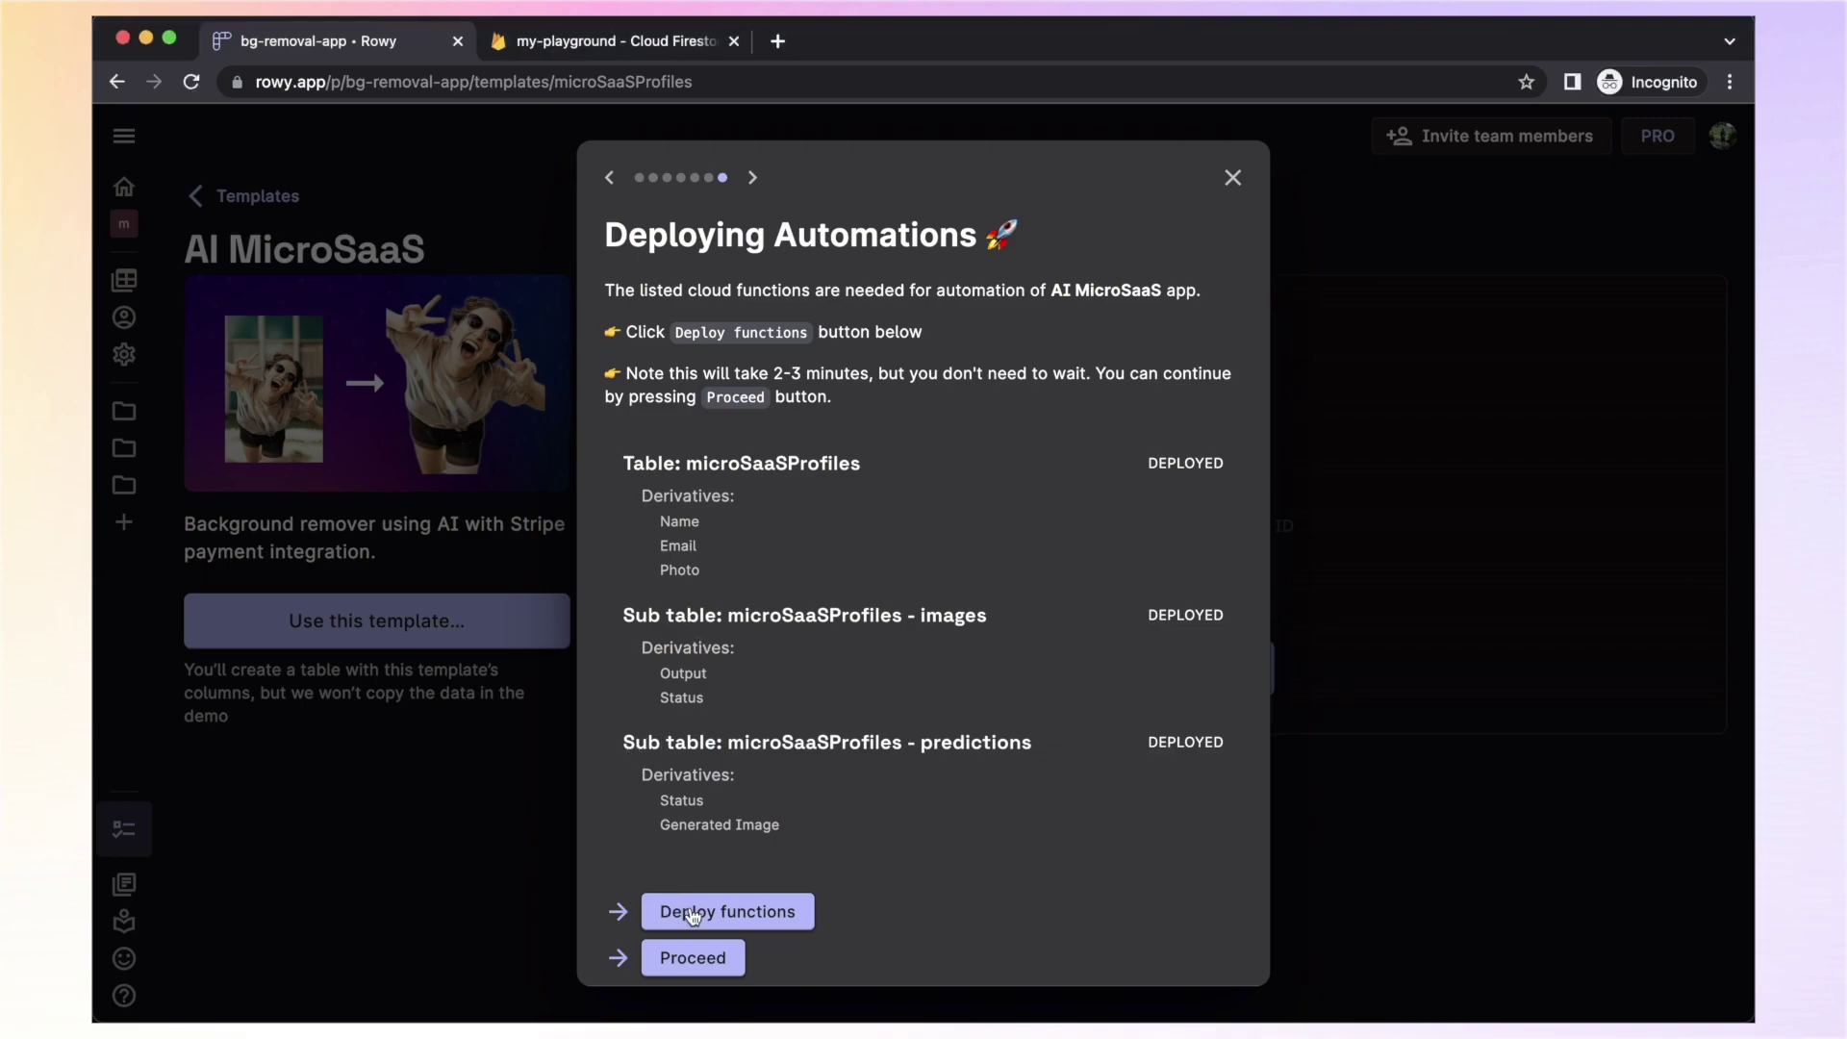
click(716, 912)
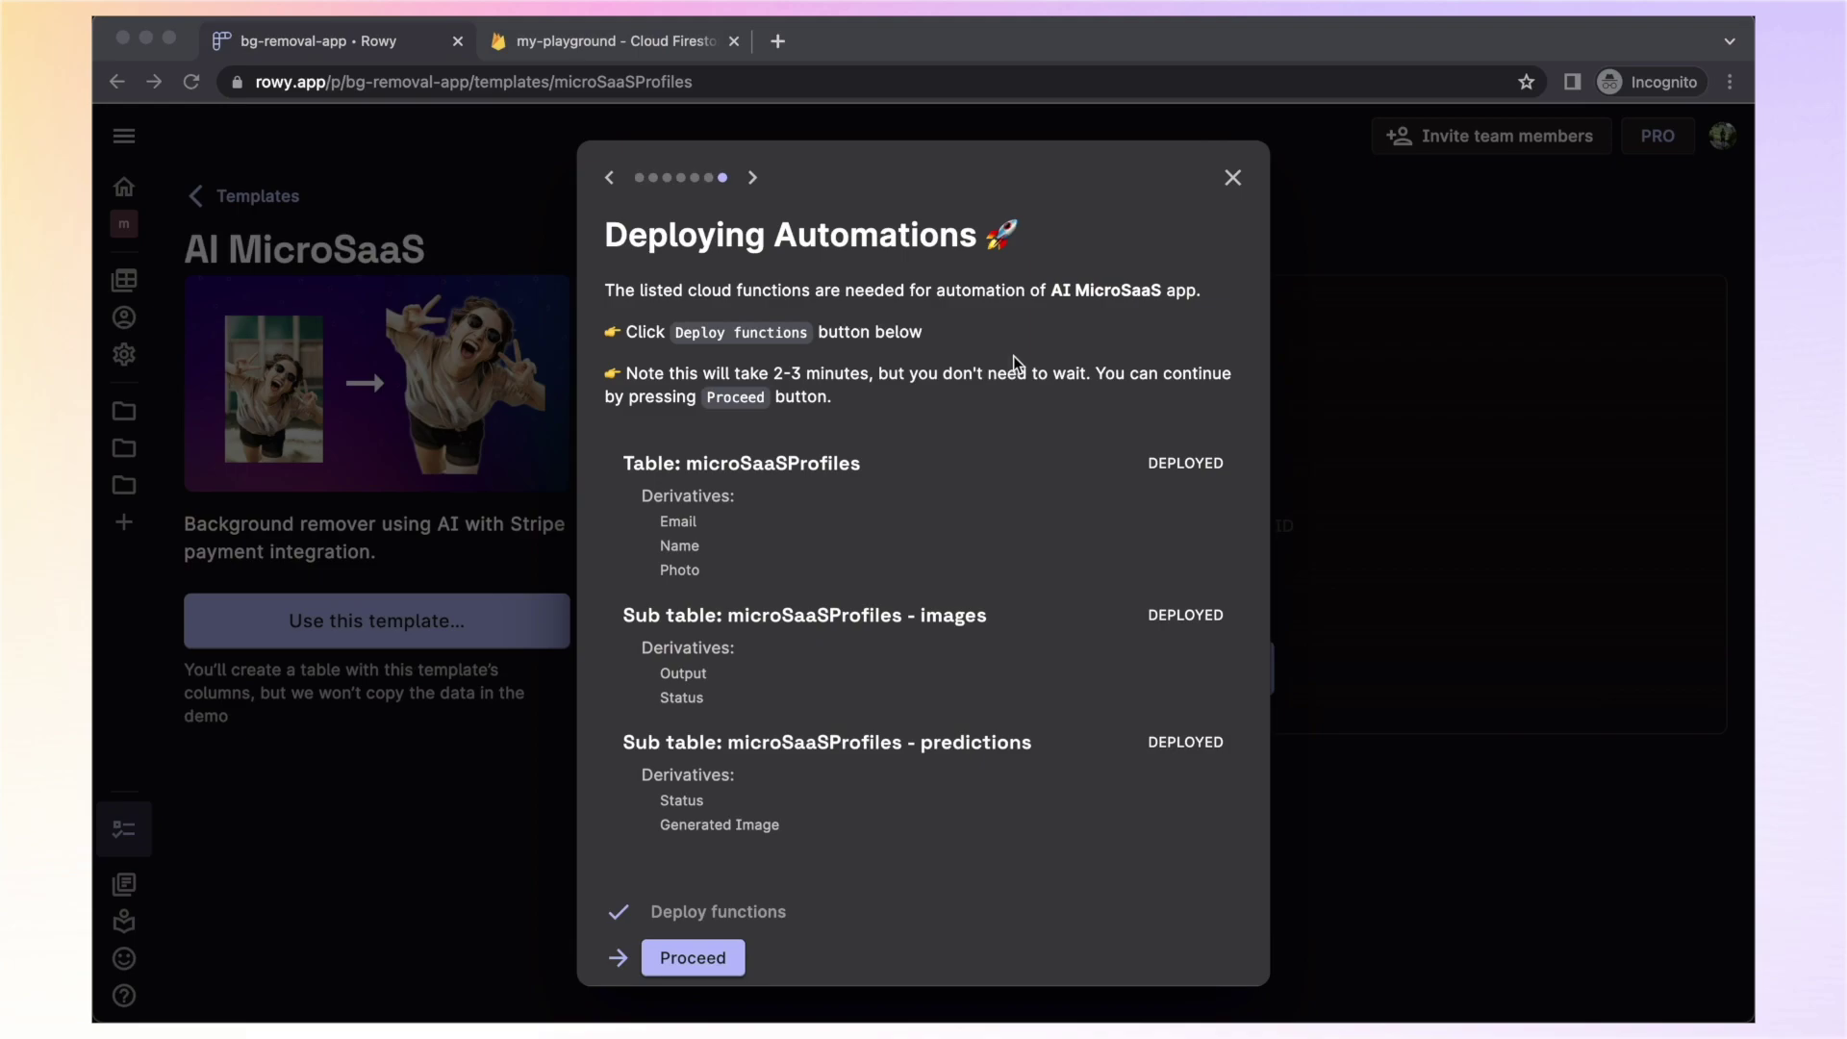
Open the MicroSaaS Profiles table and inspect the Start Prediction webhook in its webhooks list
click(717, 956)
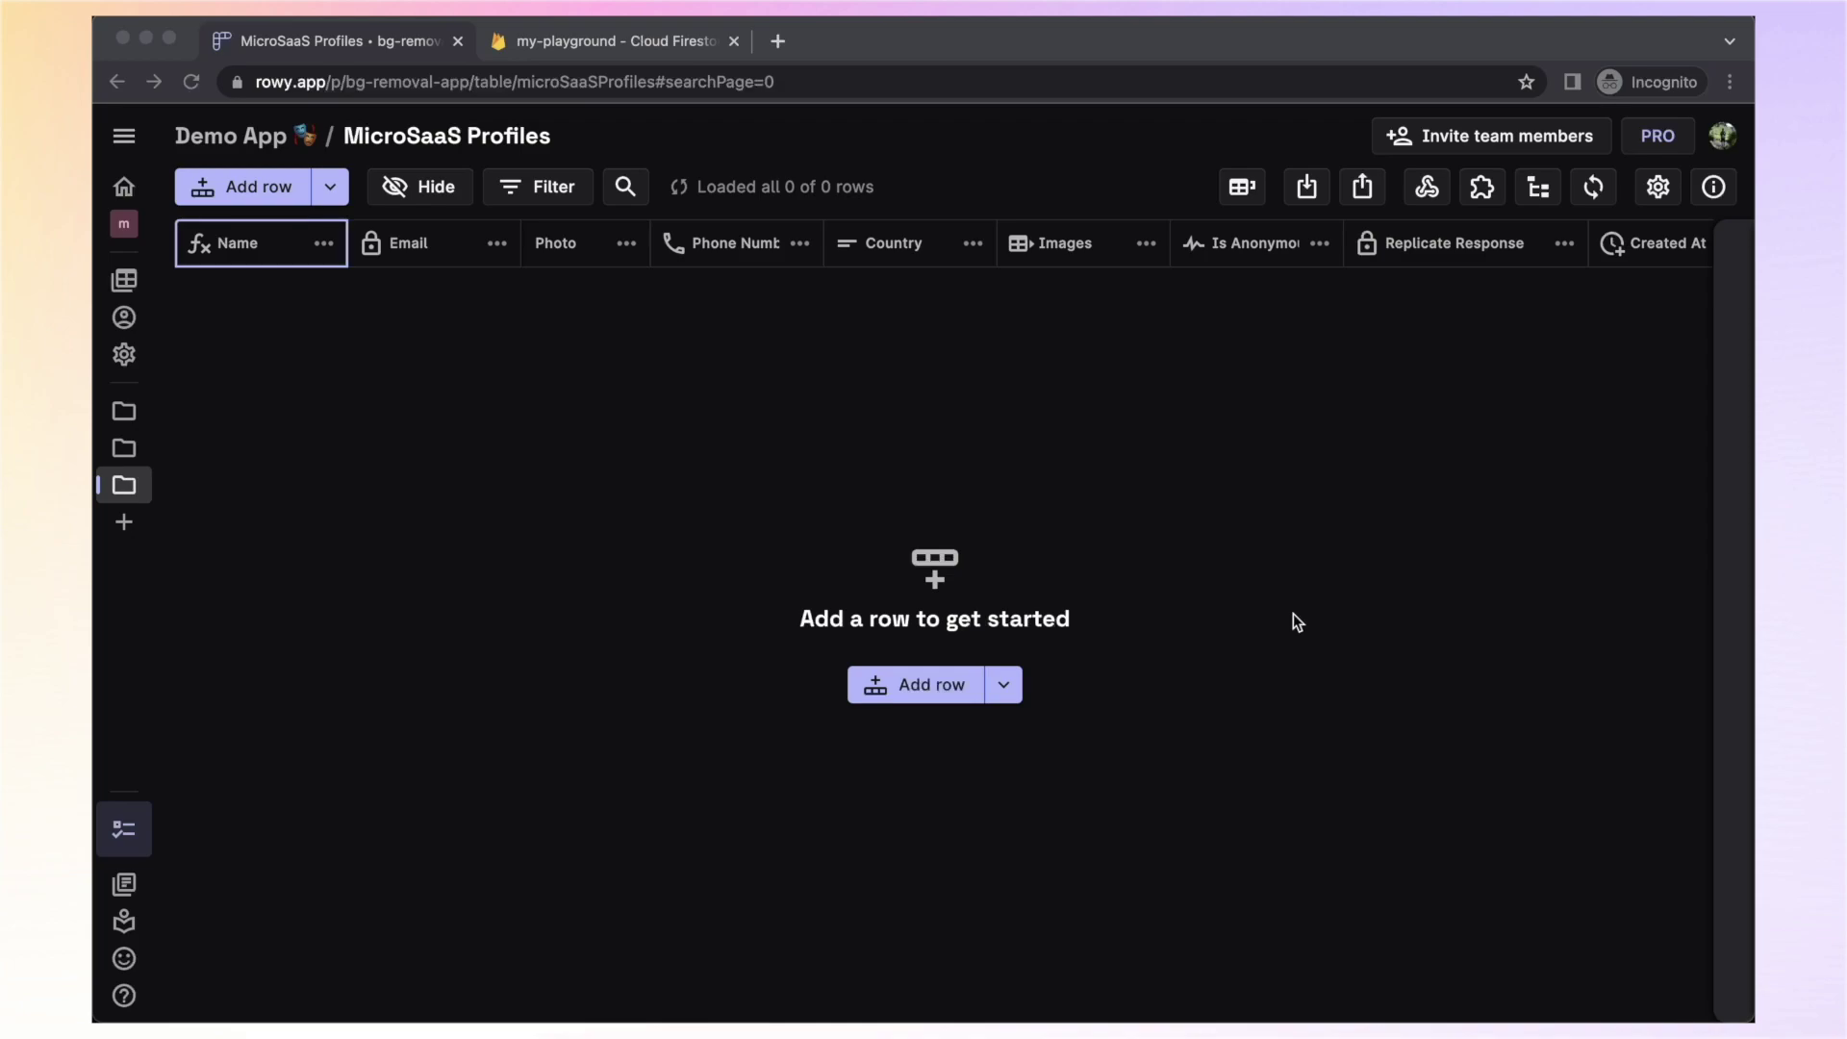
click(1426, 188)
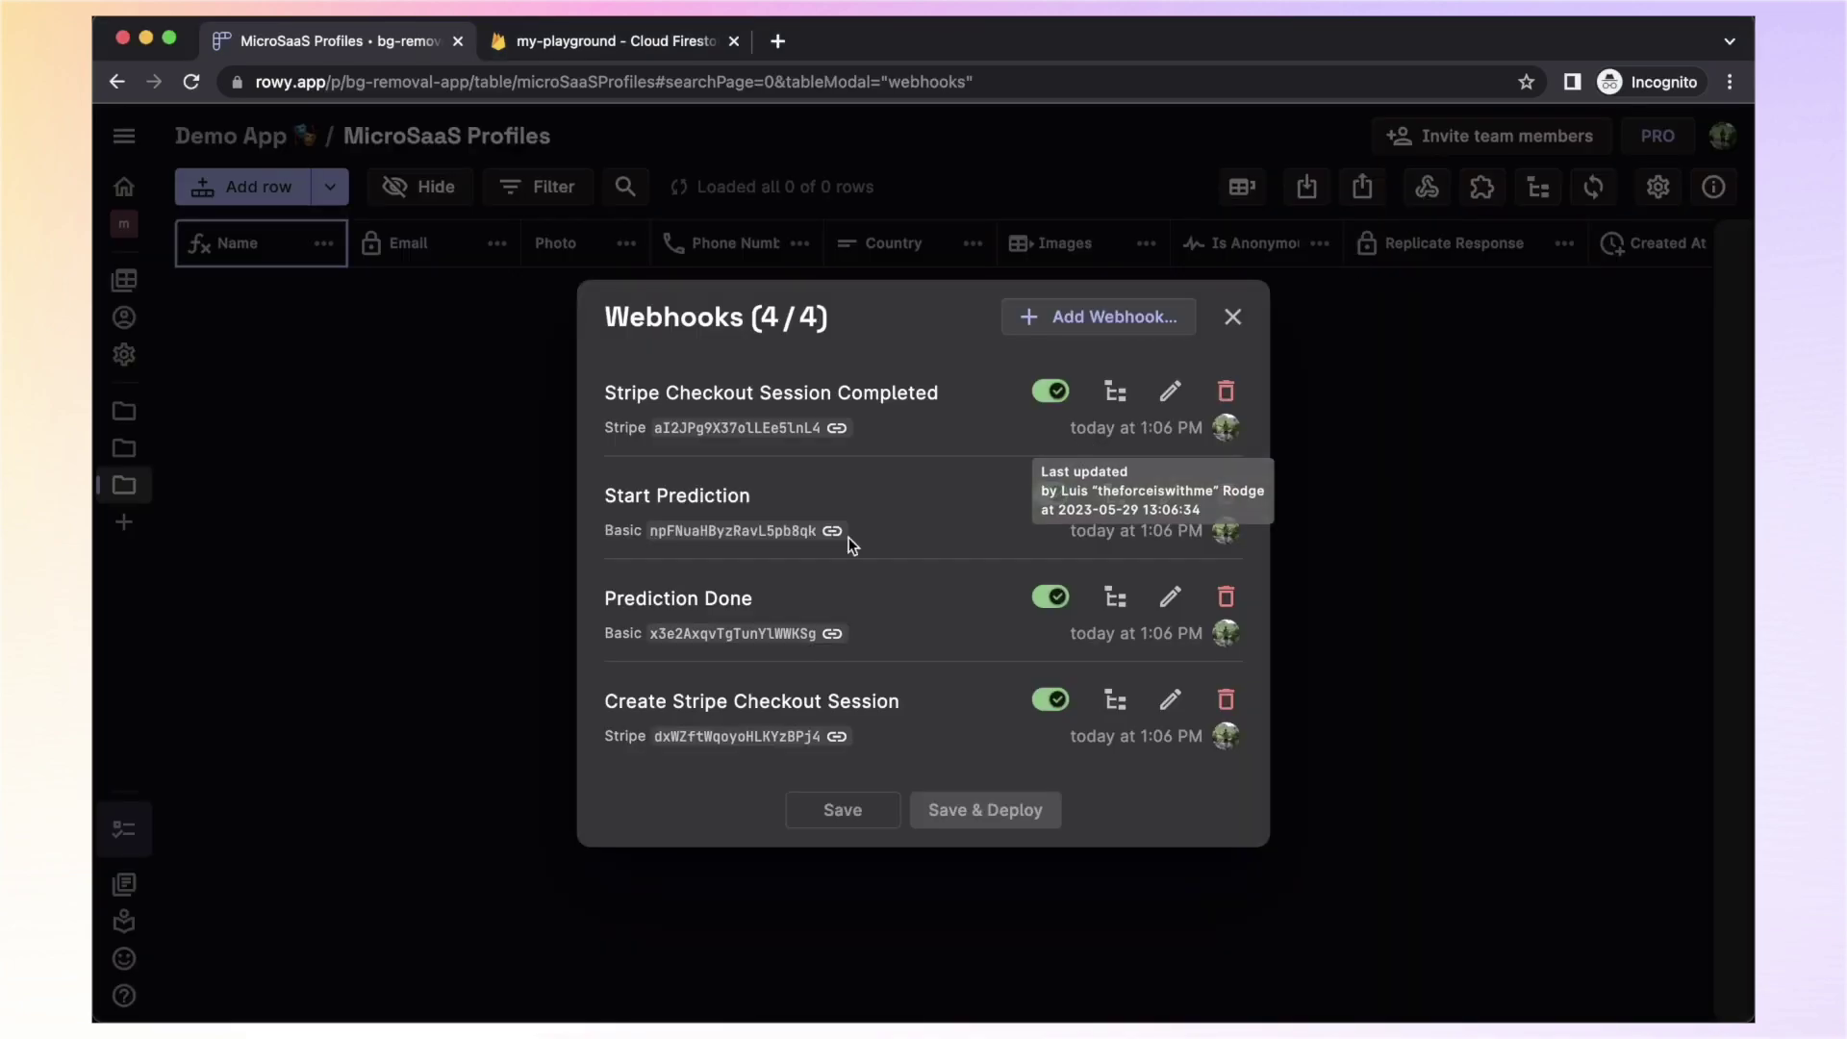
click(1169, 497)
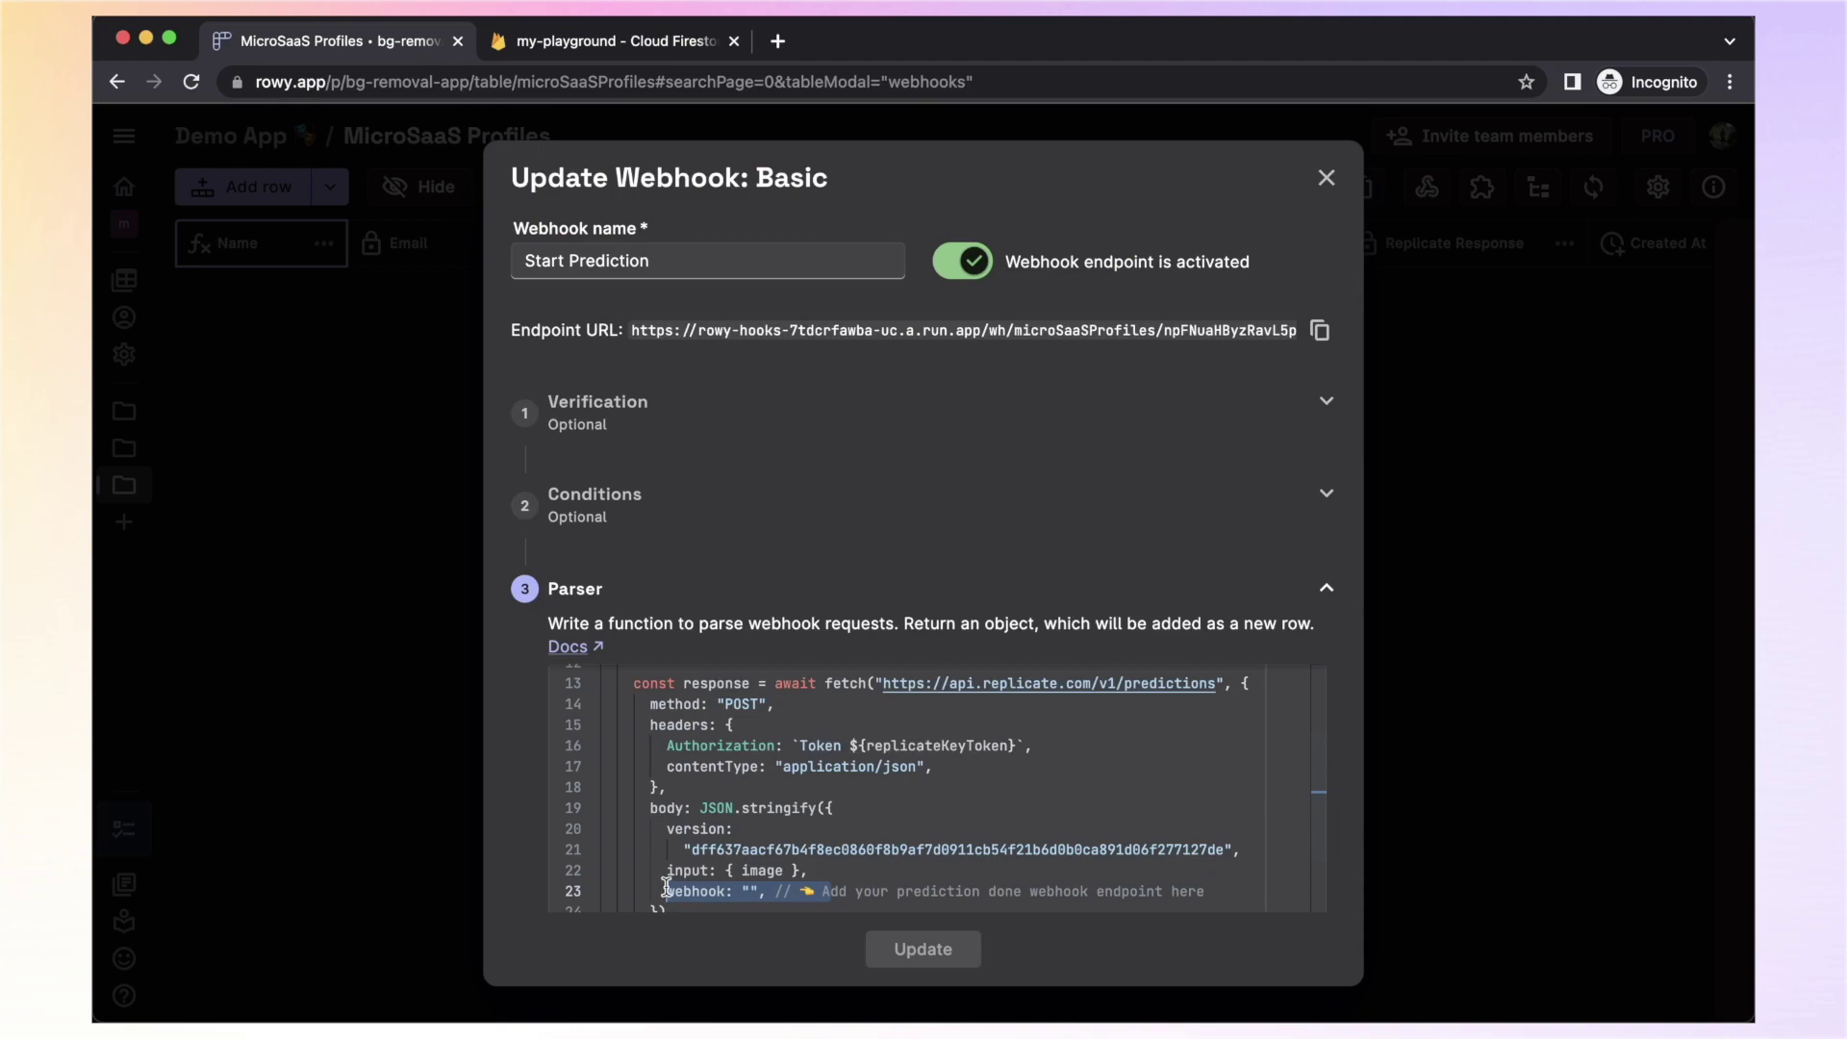
click(1327, 179)
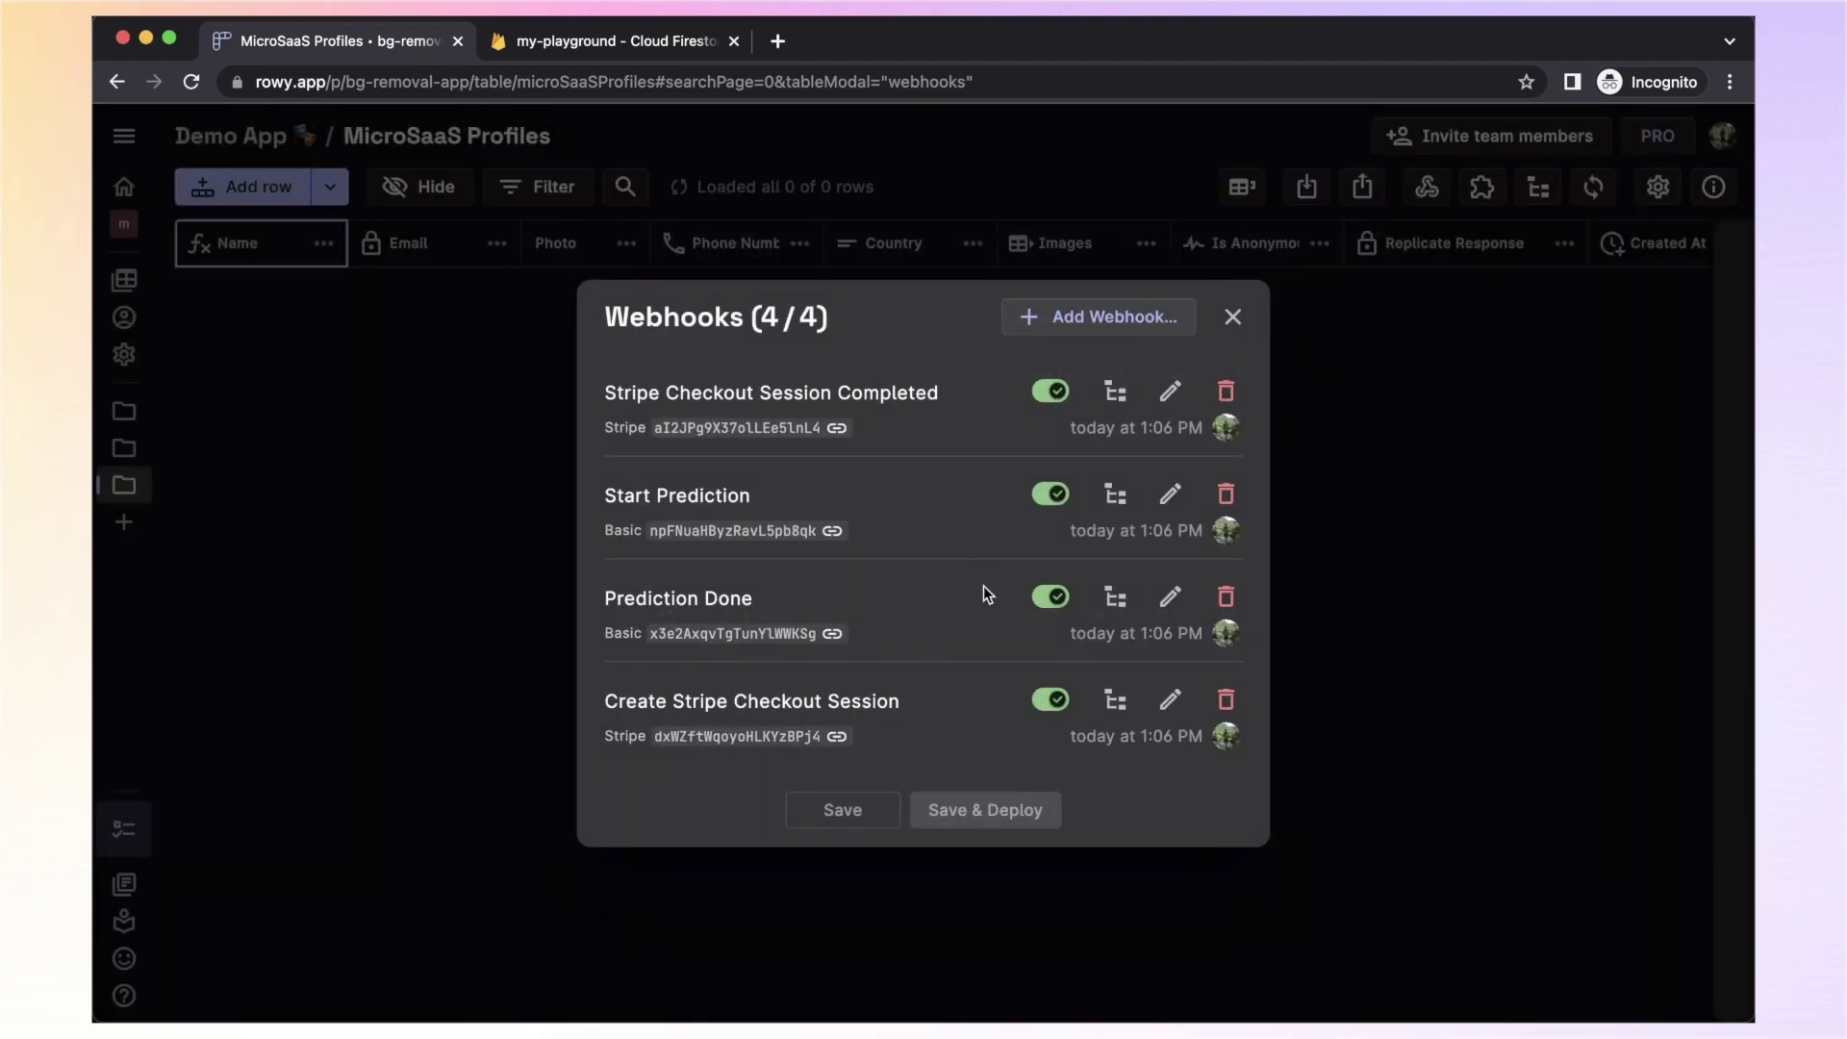
Copy the Prediction Done webhook URL, update the Start Prediction webhook, and close the list
click(832, 633)
click(1166, 500)
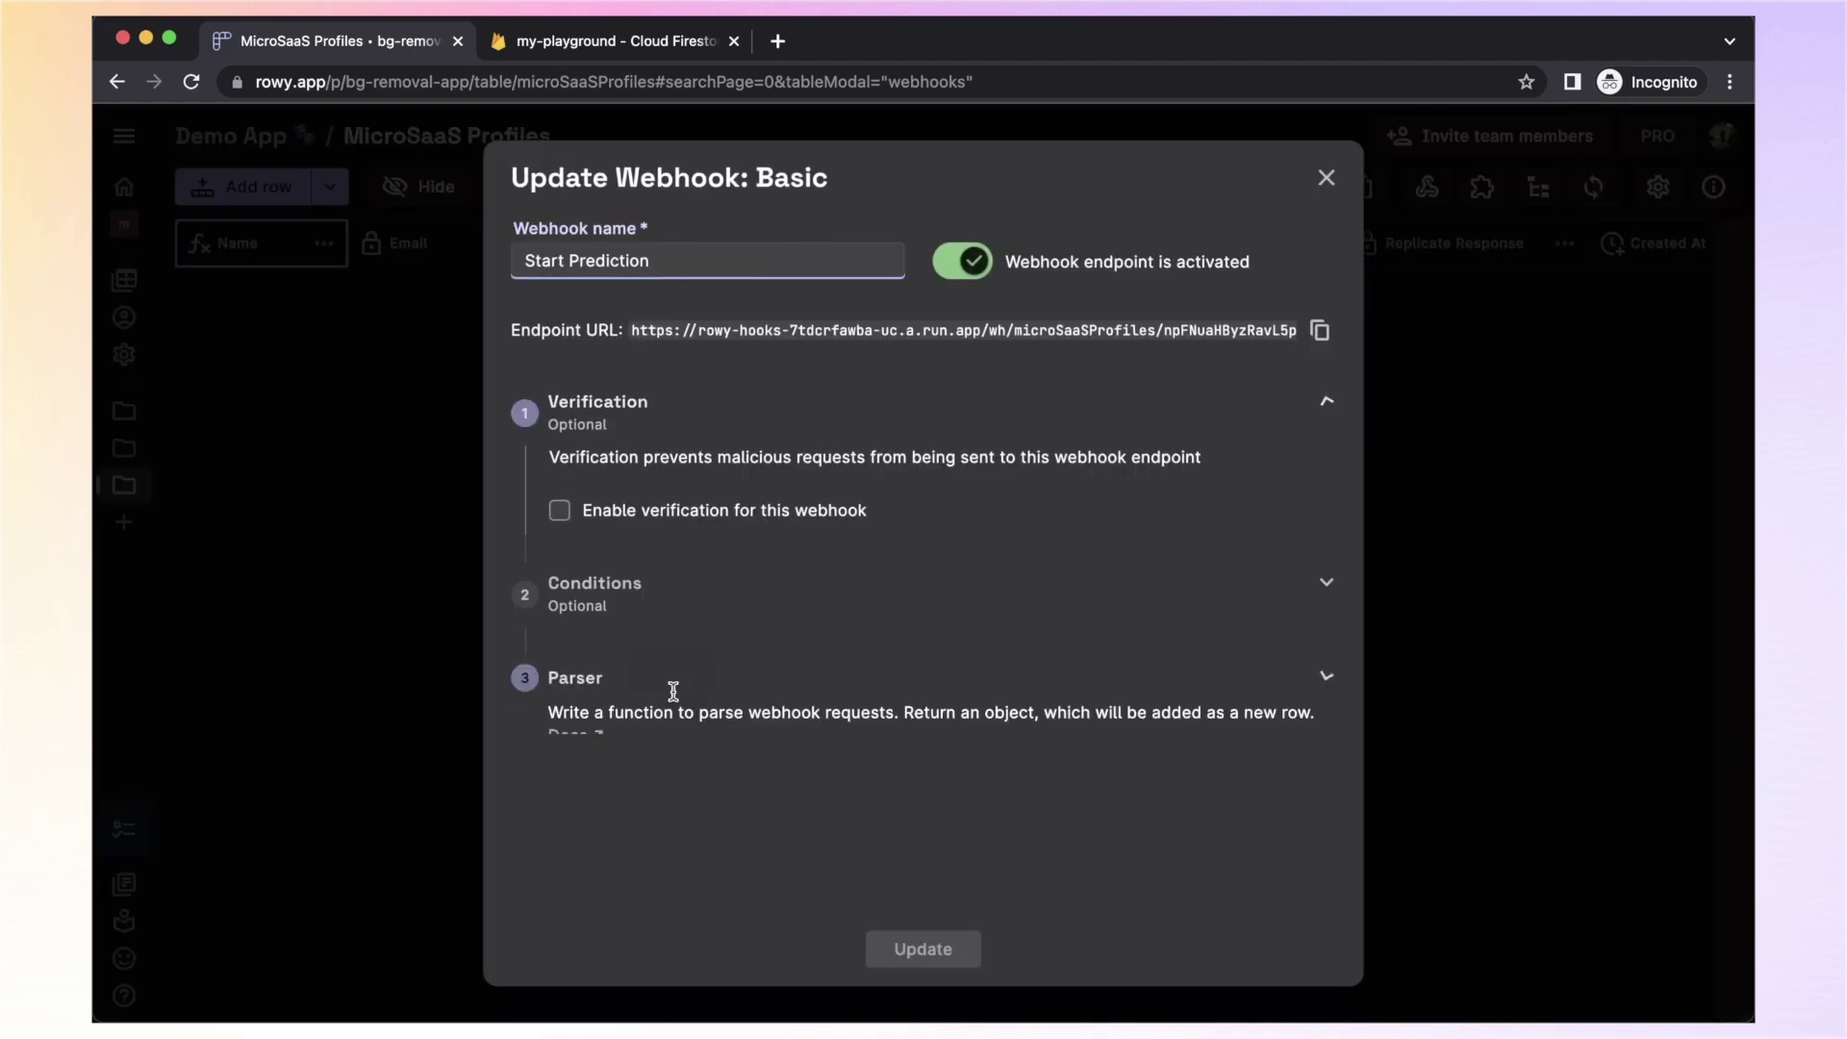
click(673, 685)
scroll(945, 691, down, 3)
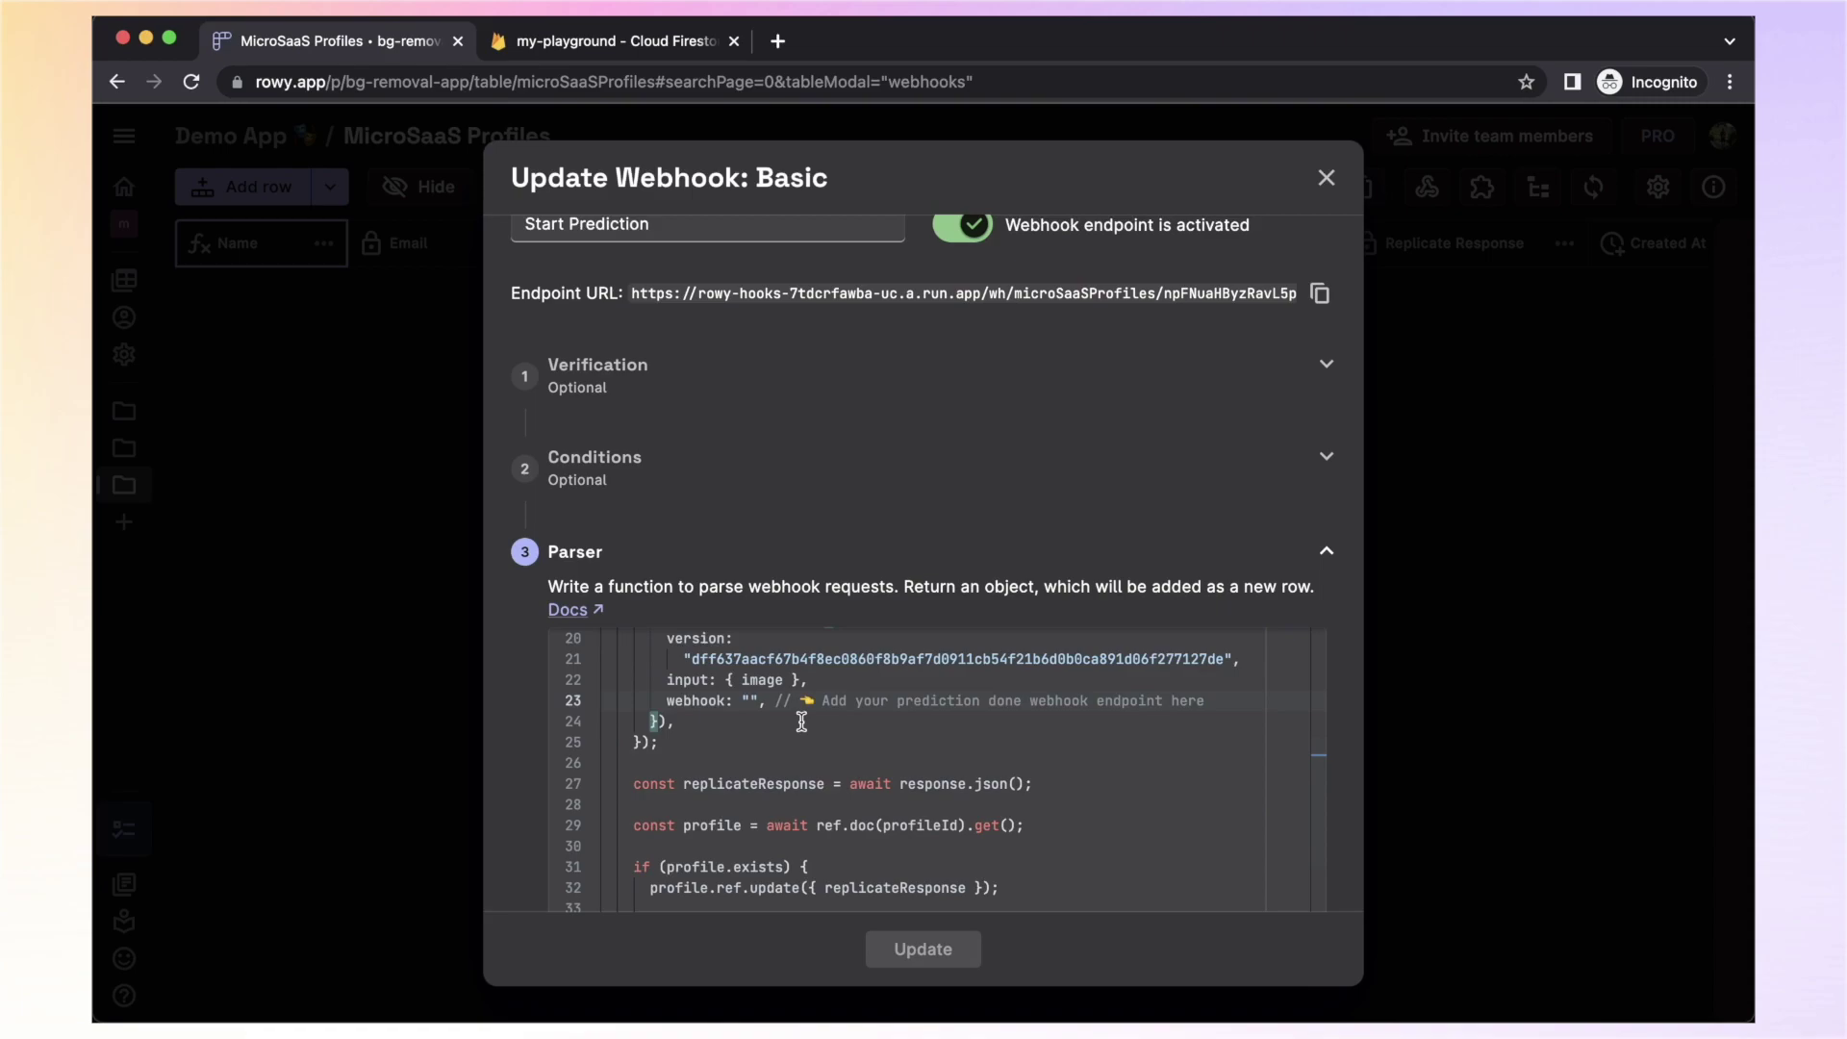
click(923, 949)
click(976, 825)
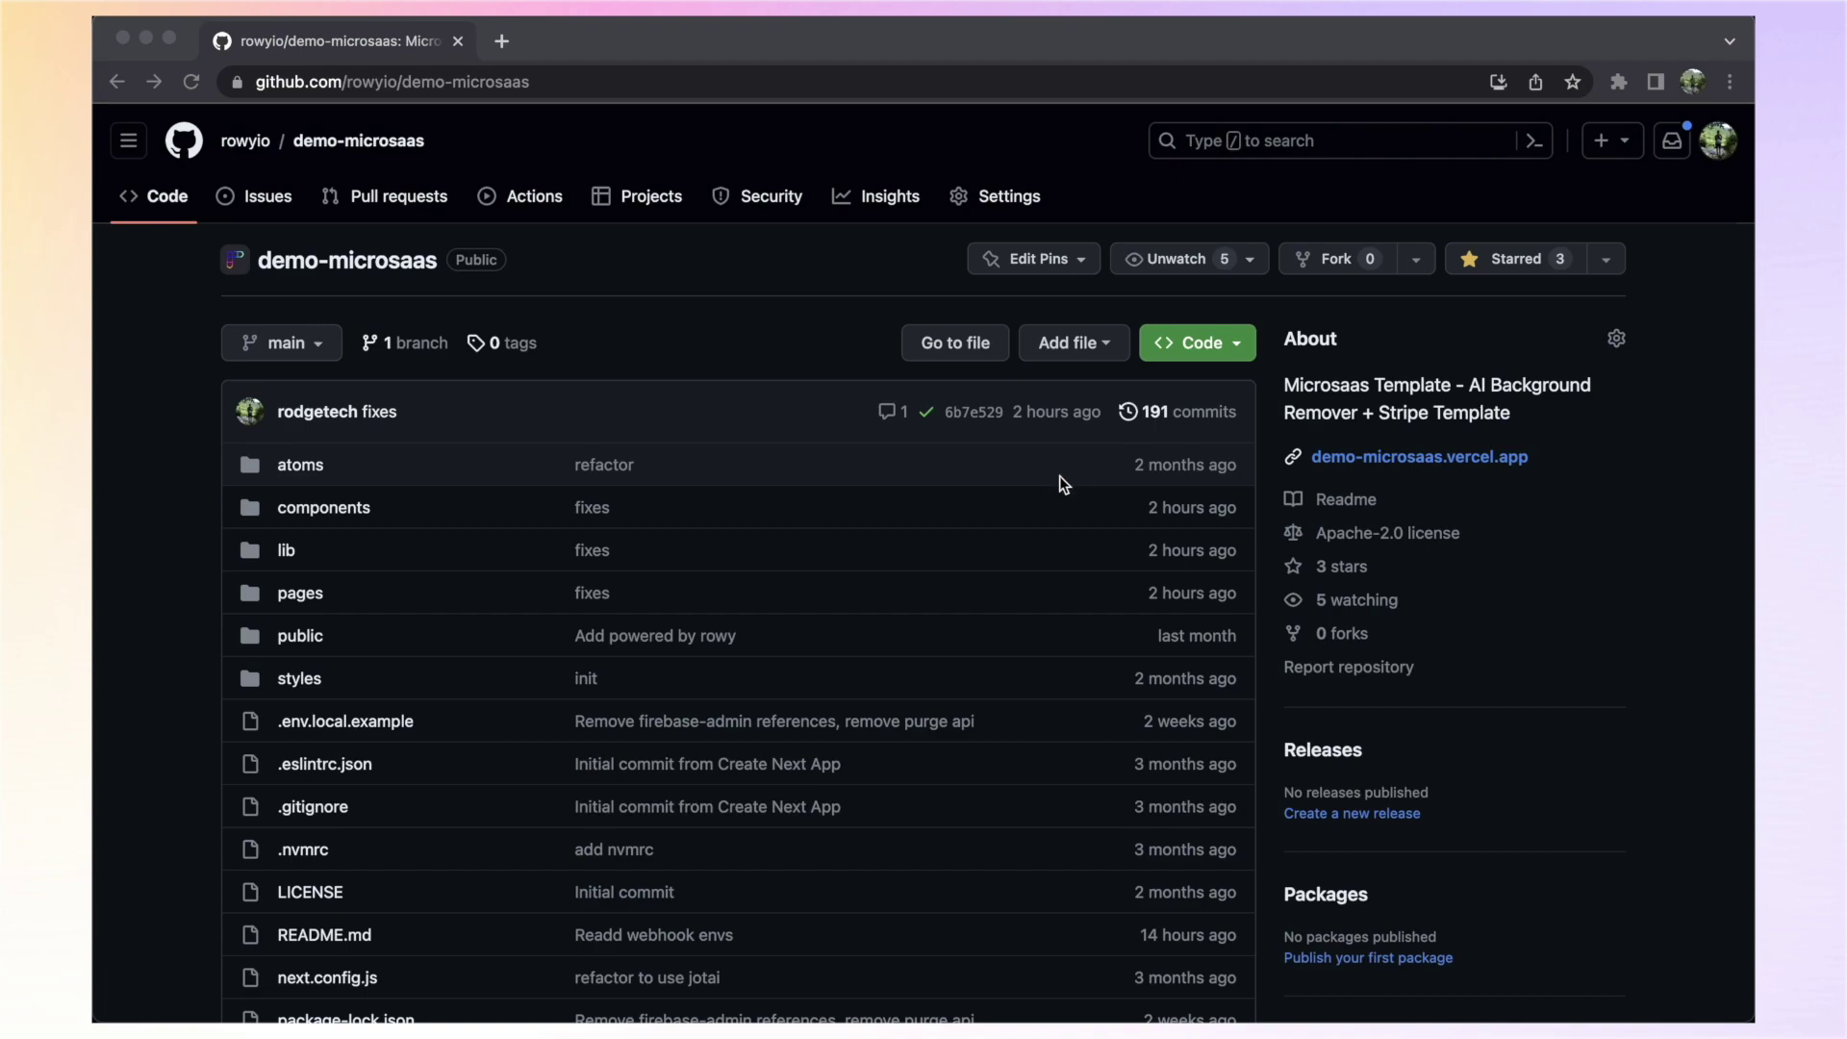
Copy the demo-microsaas repository's SSH clone URL from the Code menu
click(1198, 347)
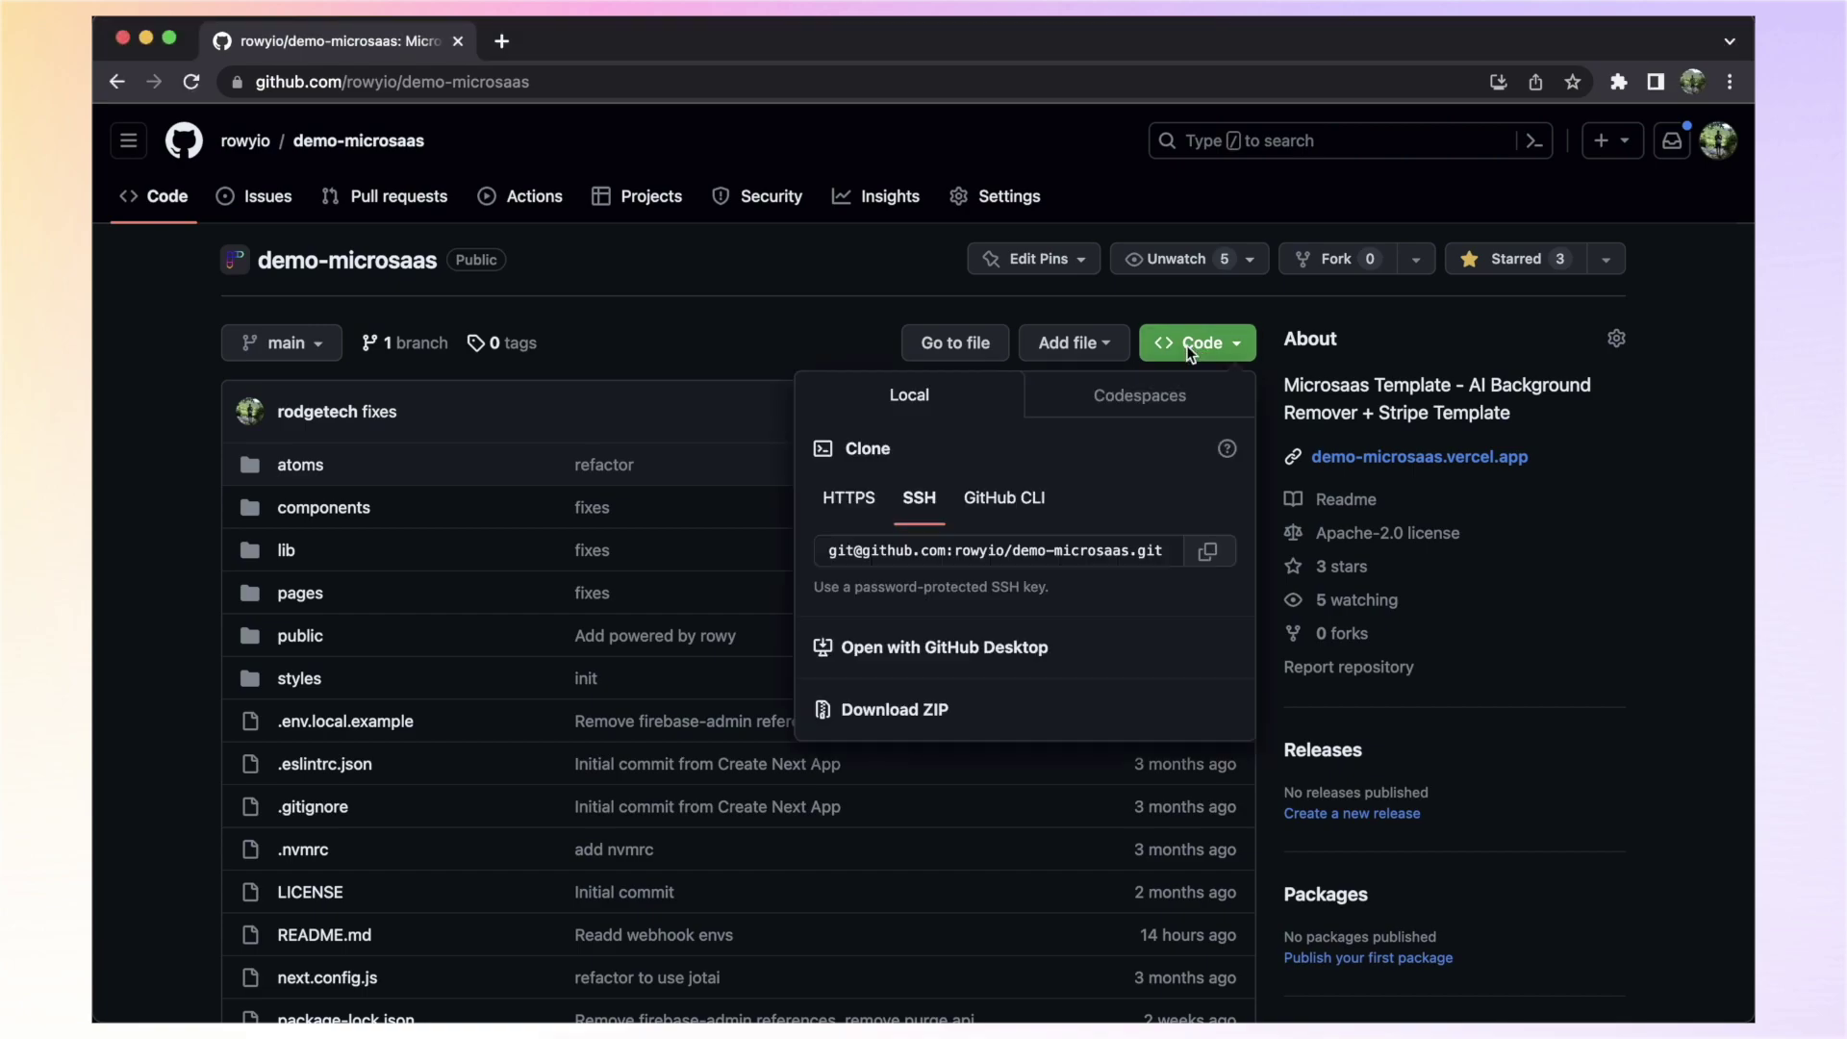
click(1208, 550)
Clone the demo-microsaas repository onto the Desktop with git clone and the SSH URL
click(880, 986)
text(git clone)
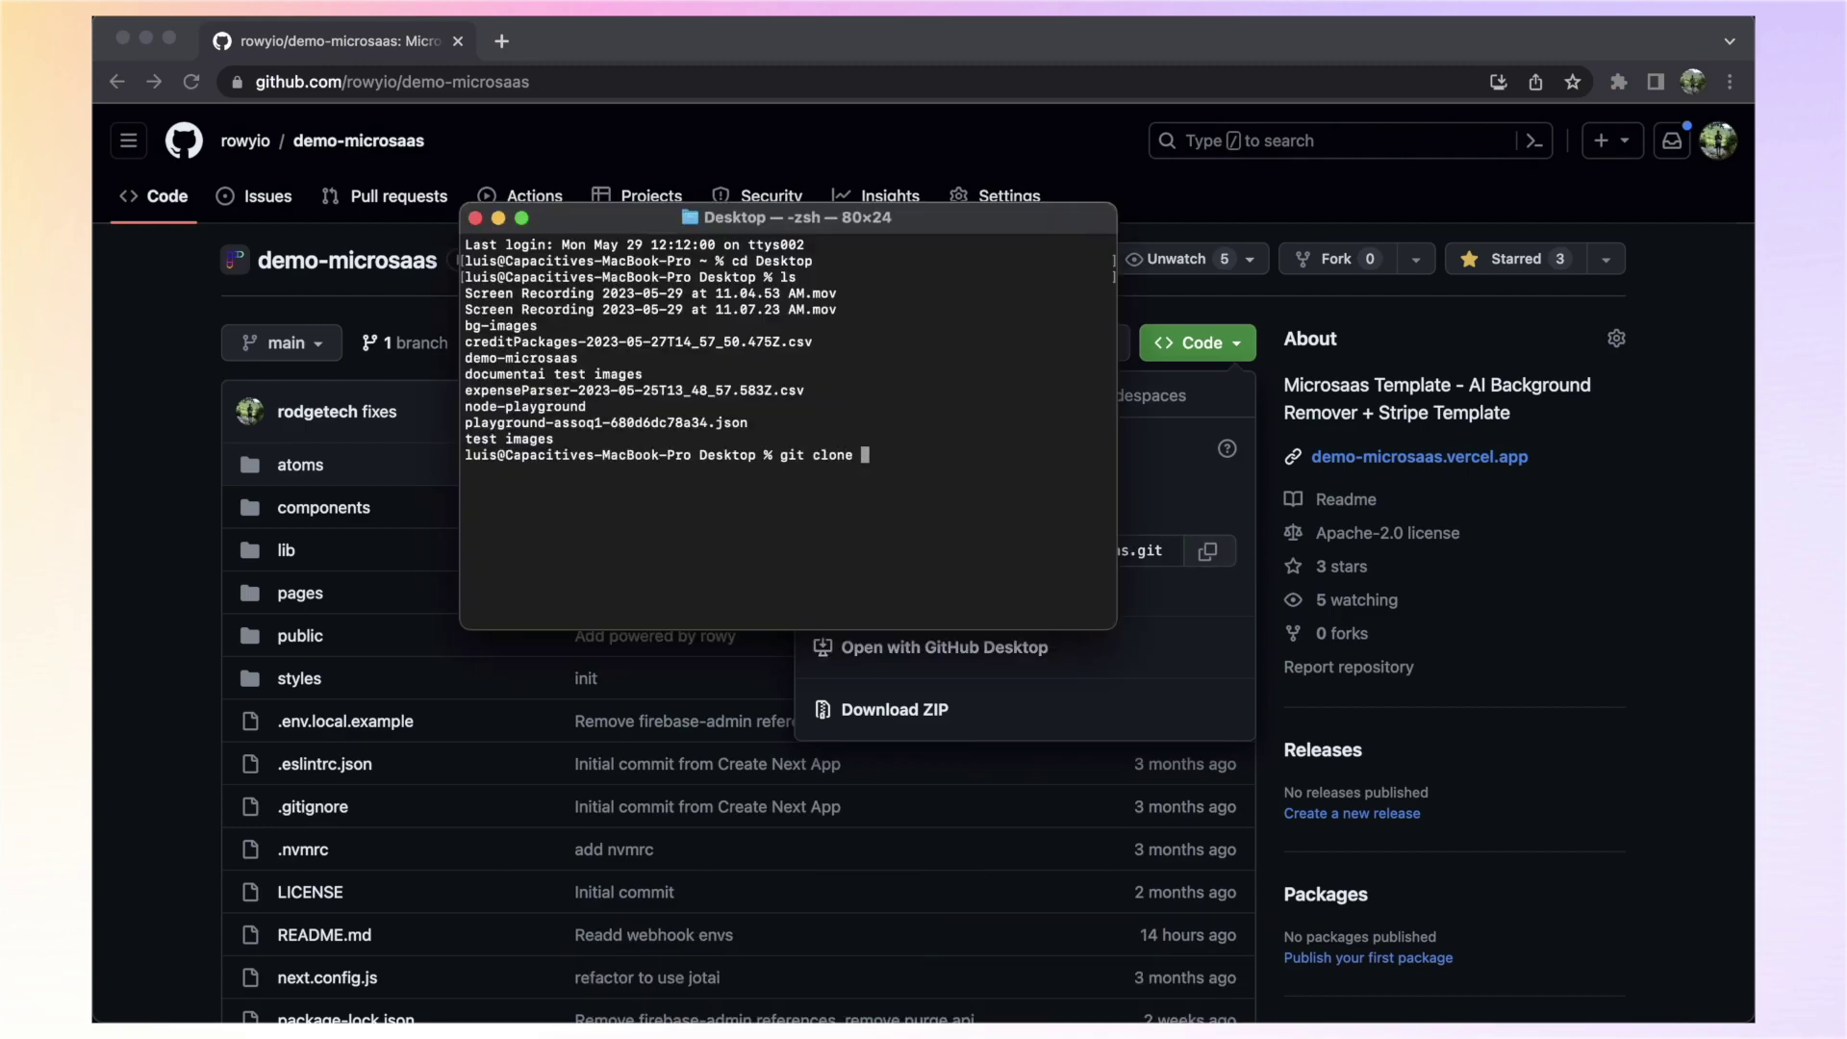
key(super+v)
key(Return)
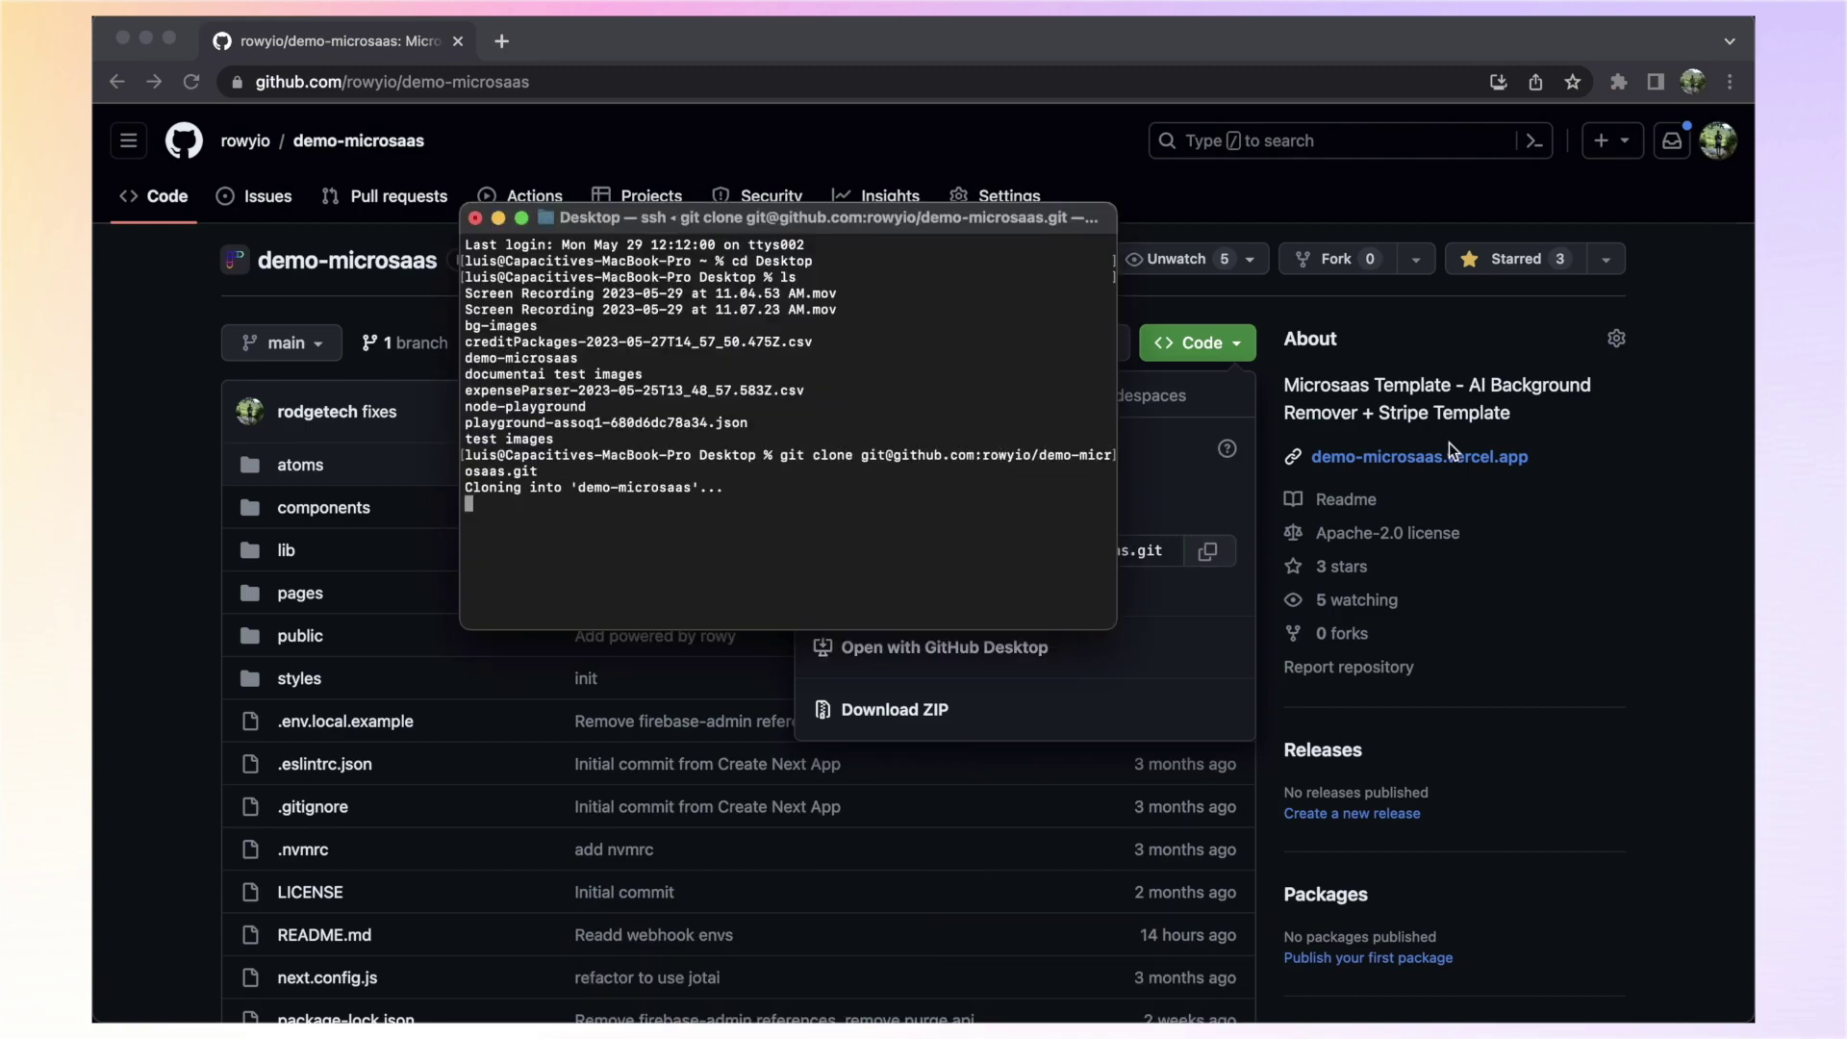
Move into the demo-microsaas folder and run npm install
text(cd dem)
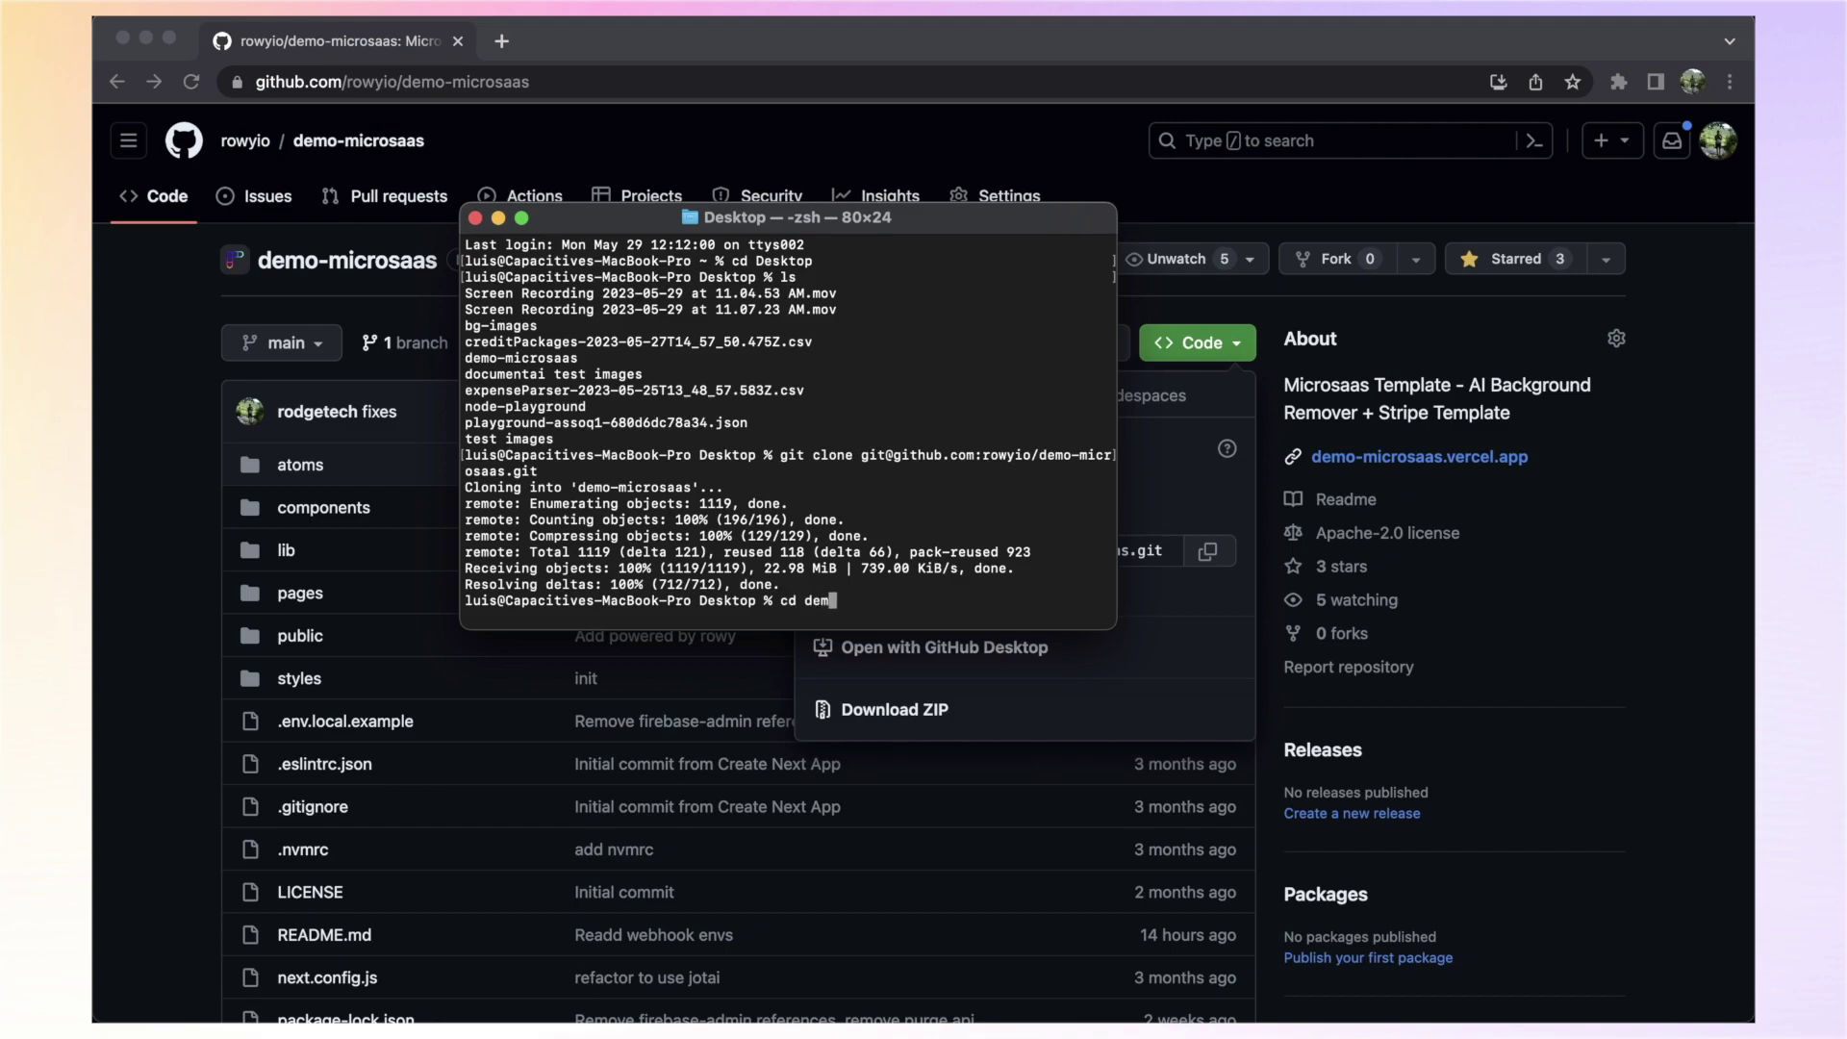
key(Tab)
key(Return)
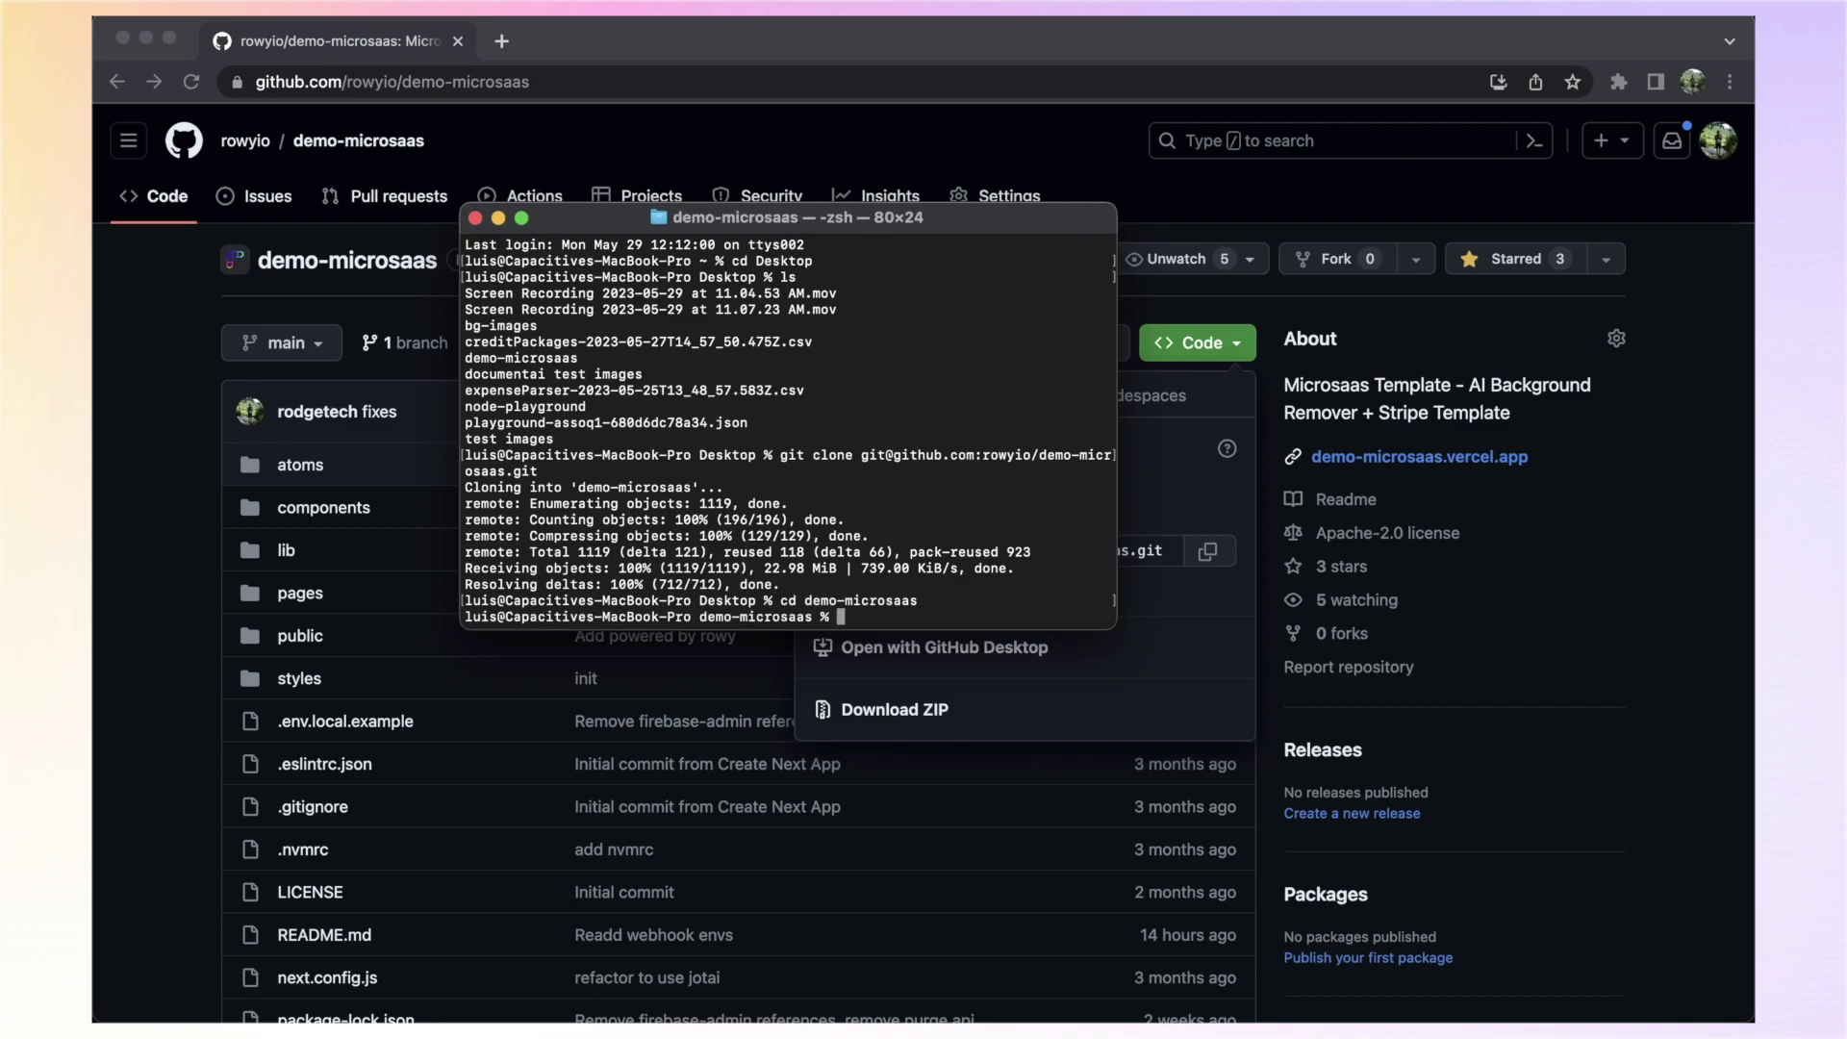
text(npm install)
key(Return)
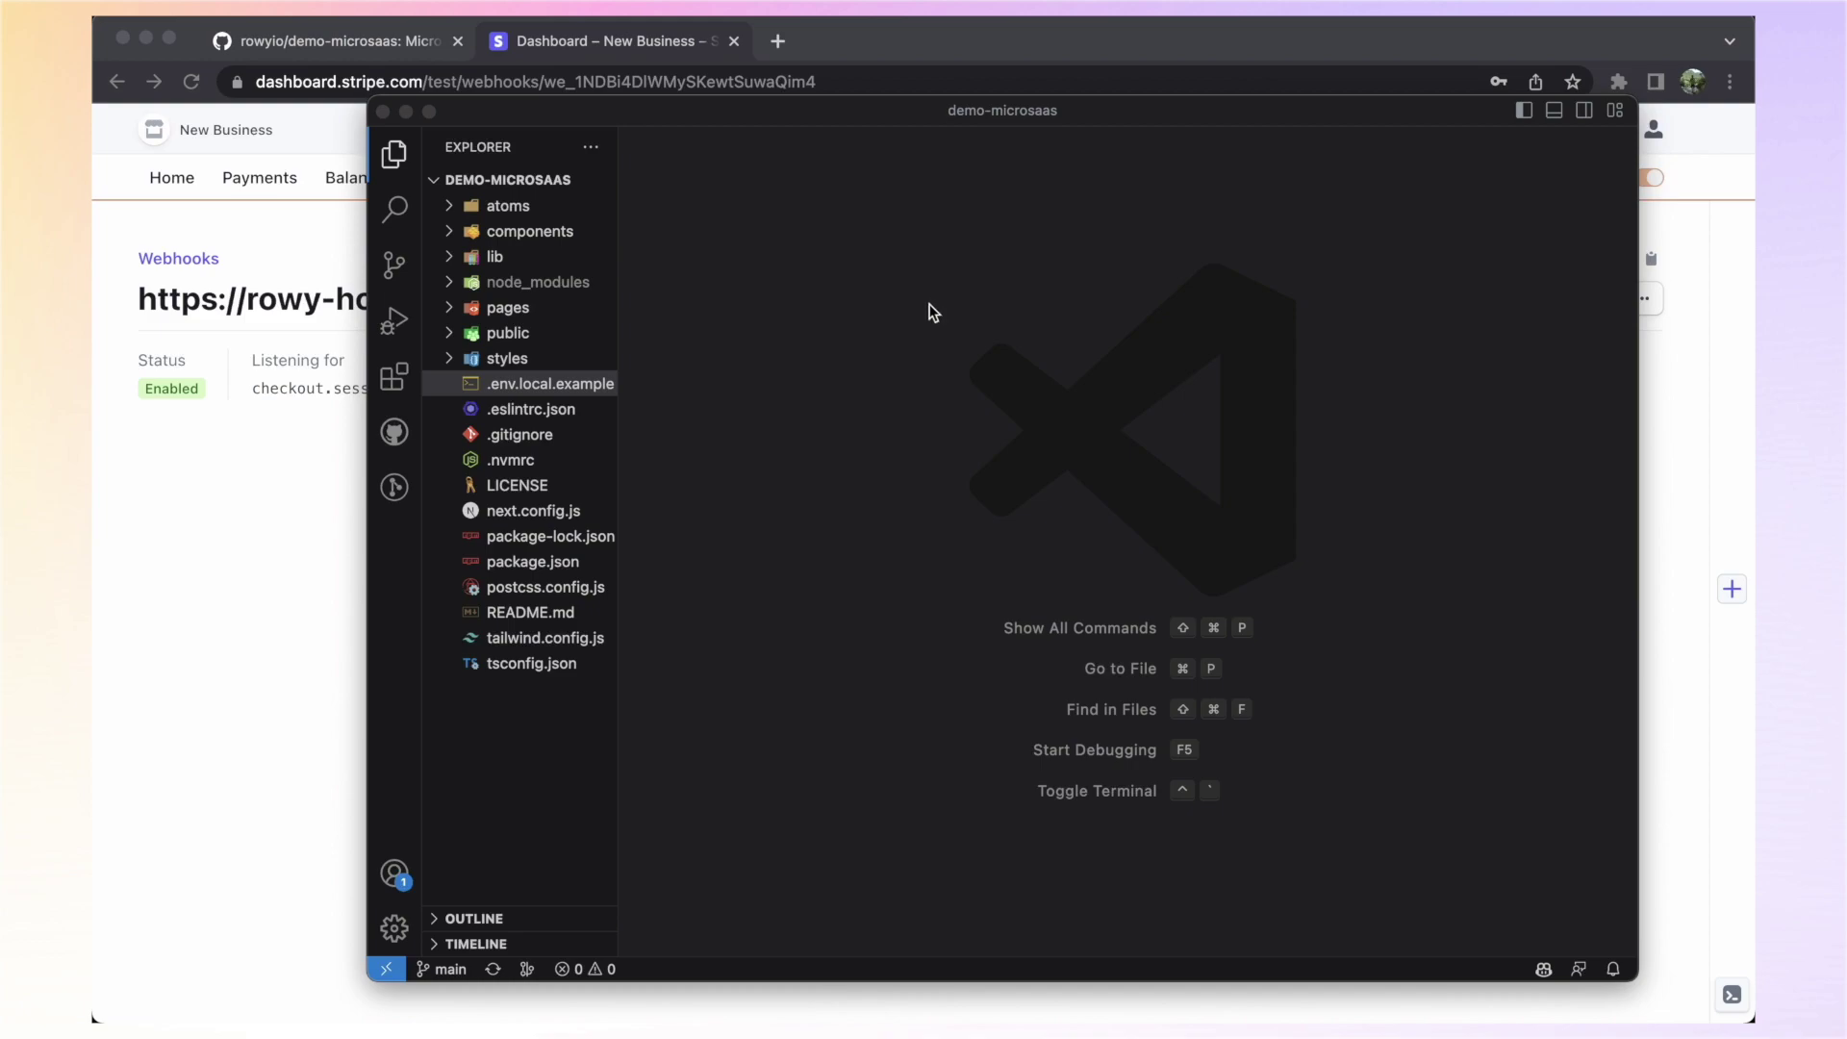
Create a new .env.local file in the project root
right_click(541, 736)
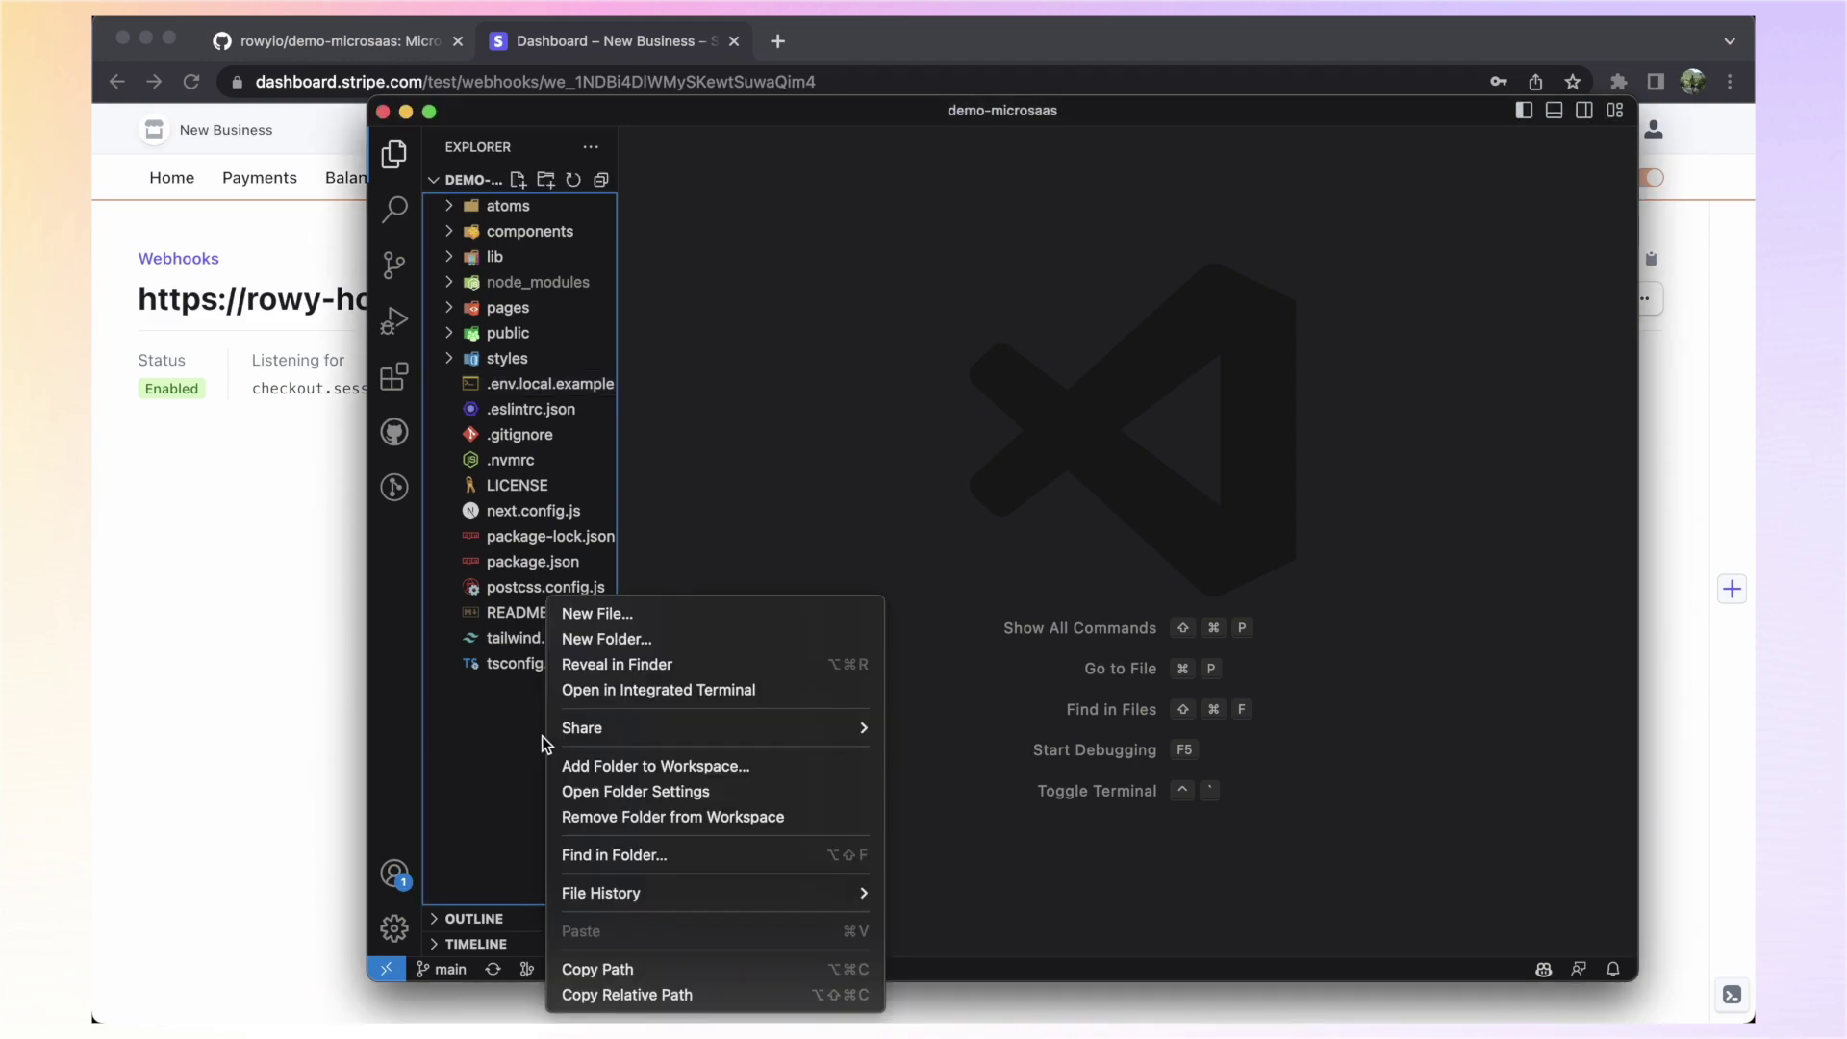
click(683, 613)
text(.env.local)
key(Return)
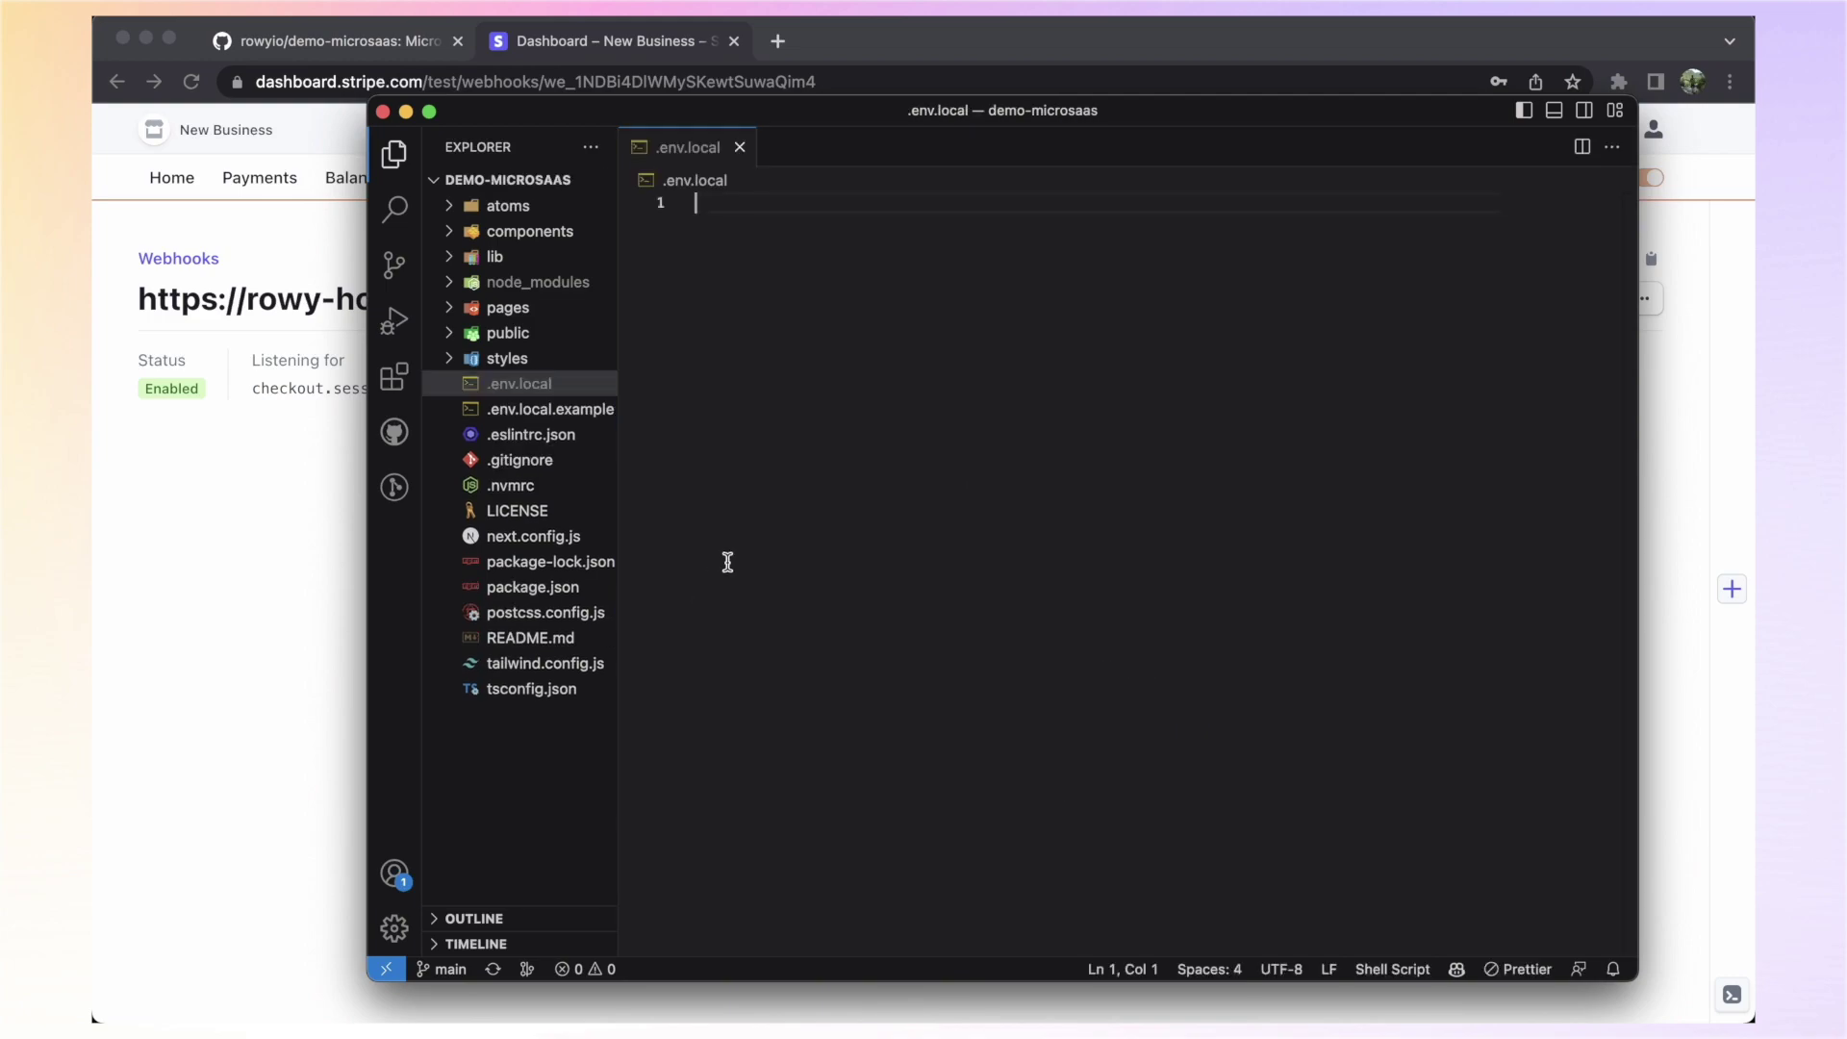
Copy the contents of .env.local.example into .env.local and save it
click(575, 413)
key(super+a)
key(super+c)
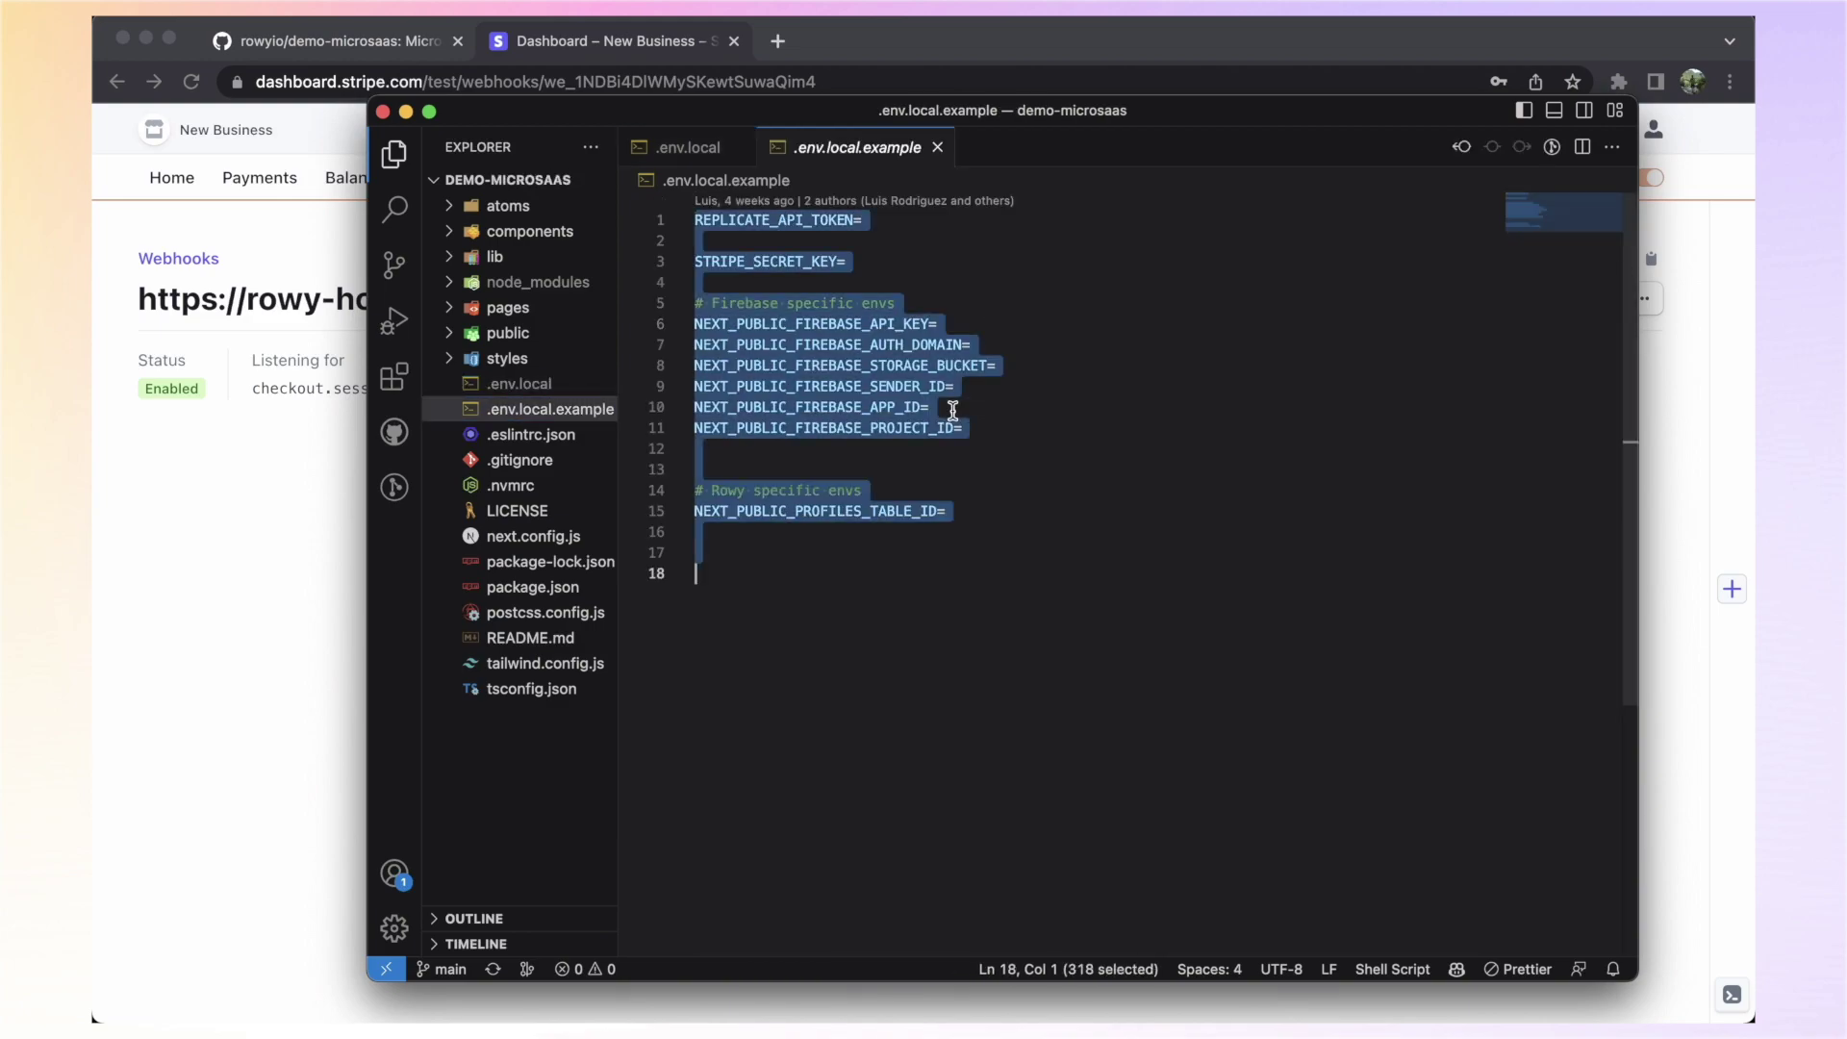
click(519, 384)
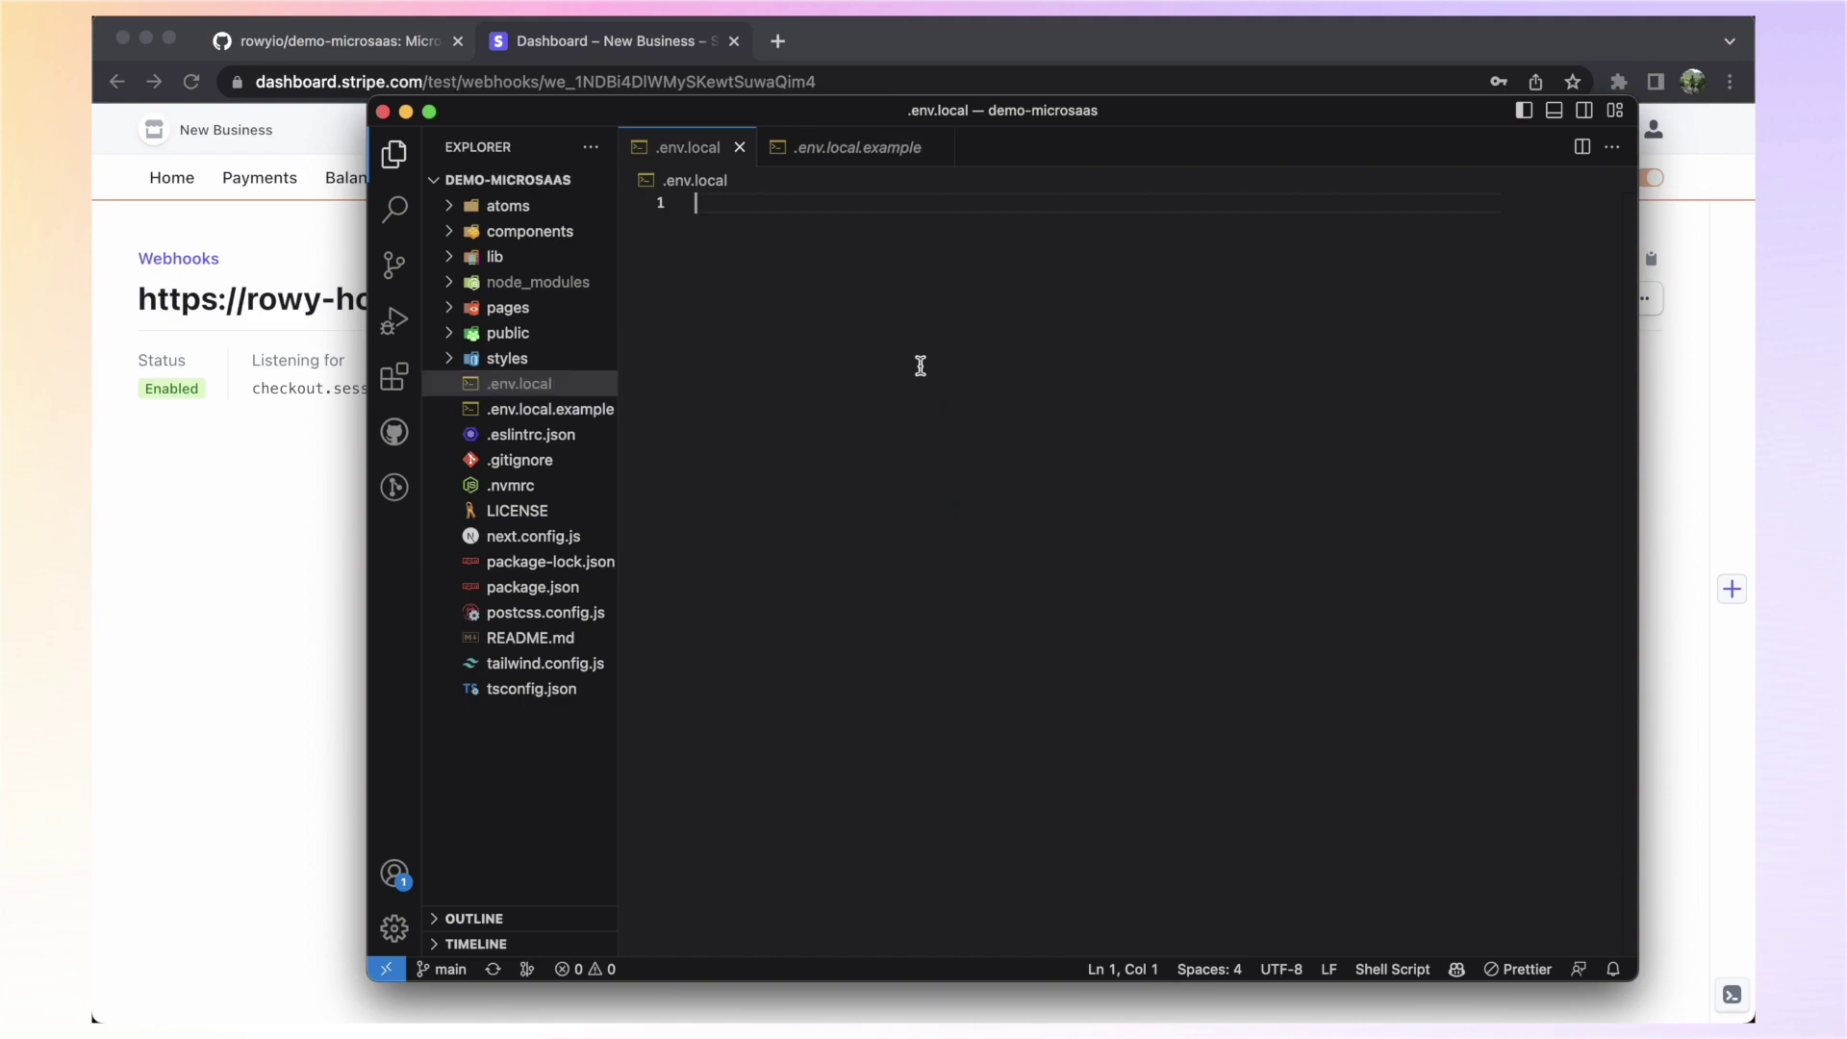
key(super+v)
click(937, 148)
key(super+s)
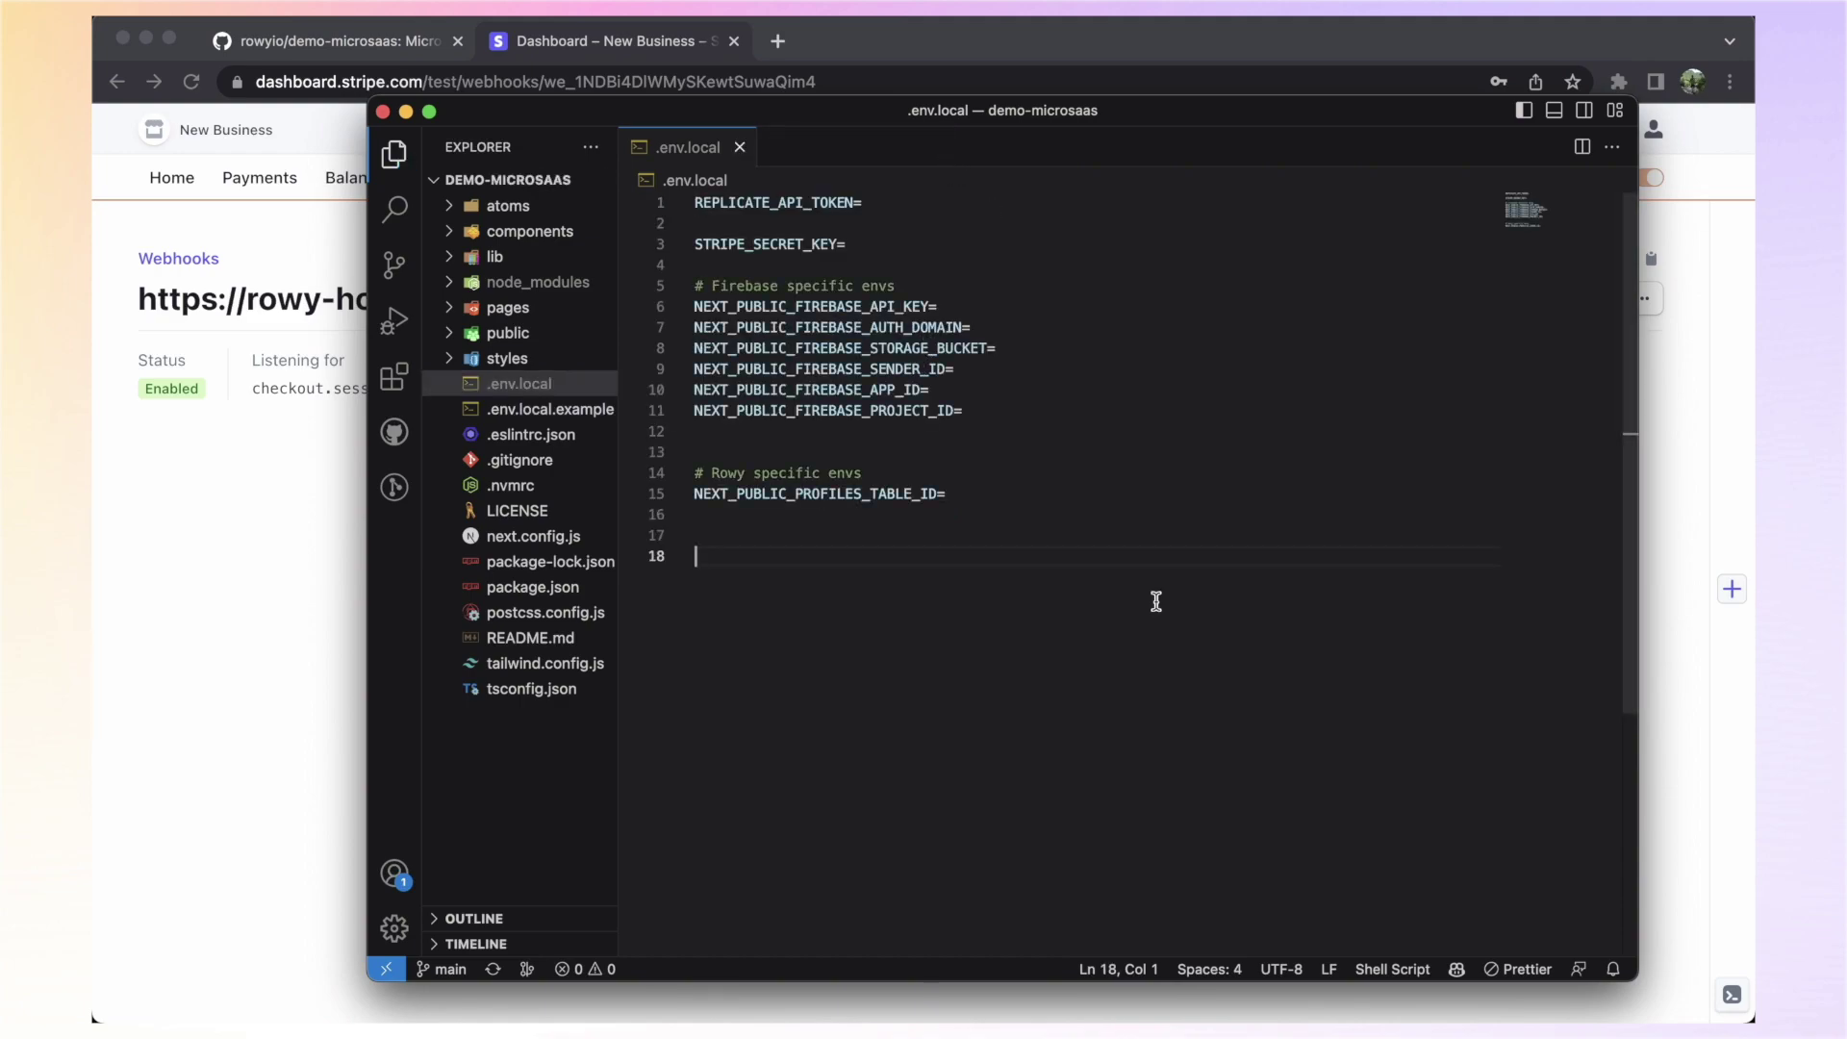
Paste the Replicate token and Stripe secret key over lines 1–3, then select the Firebase variables
drag(877, 245, 637, 193)
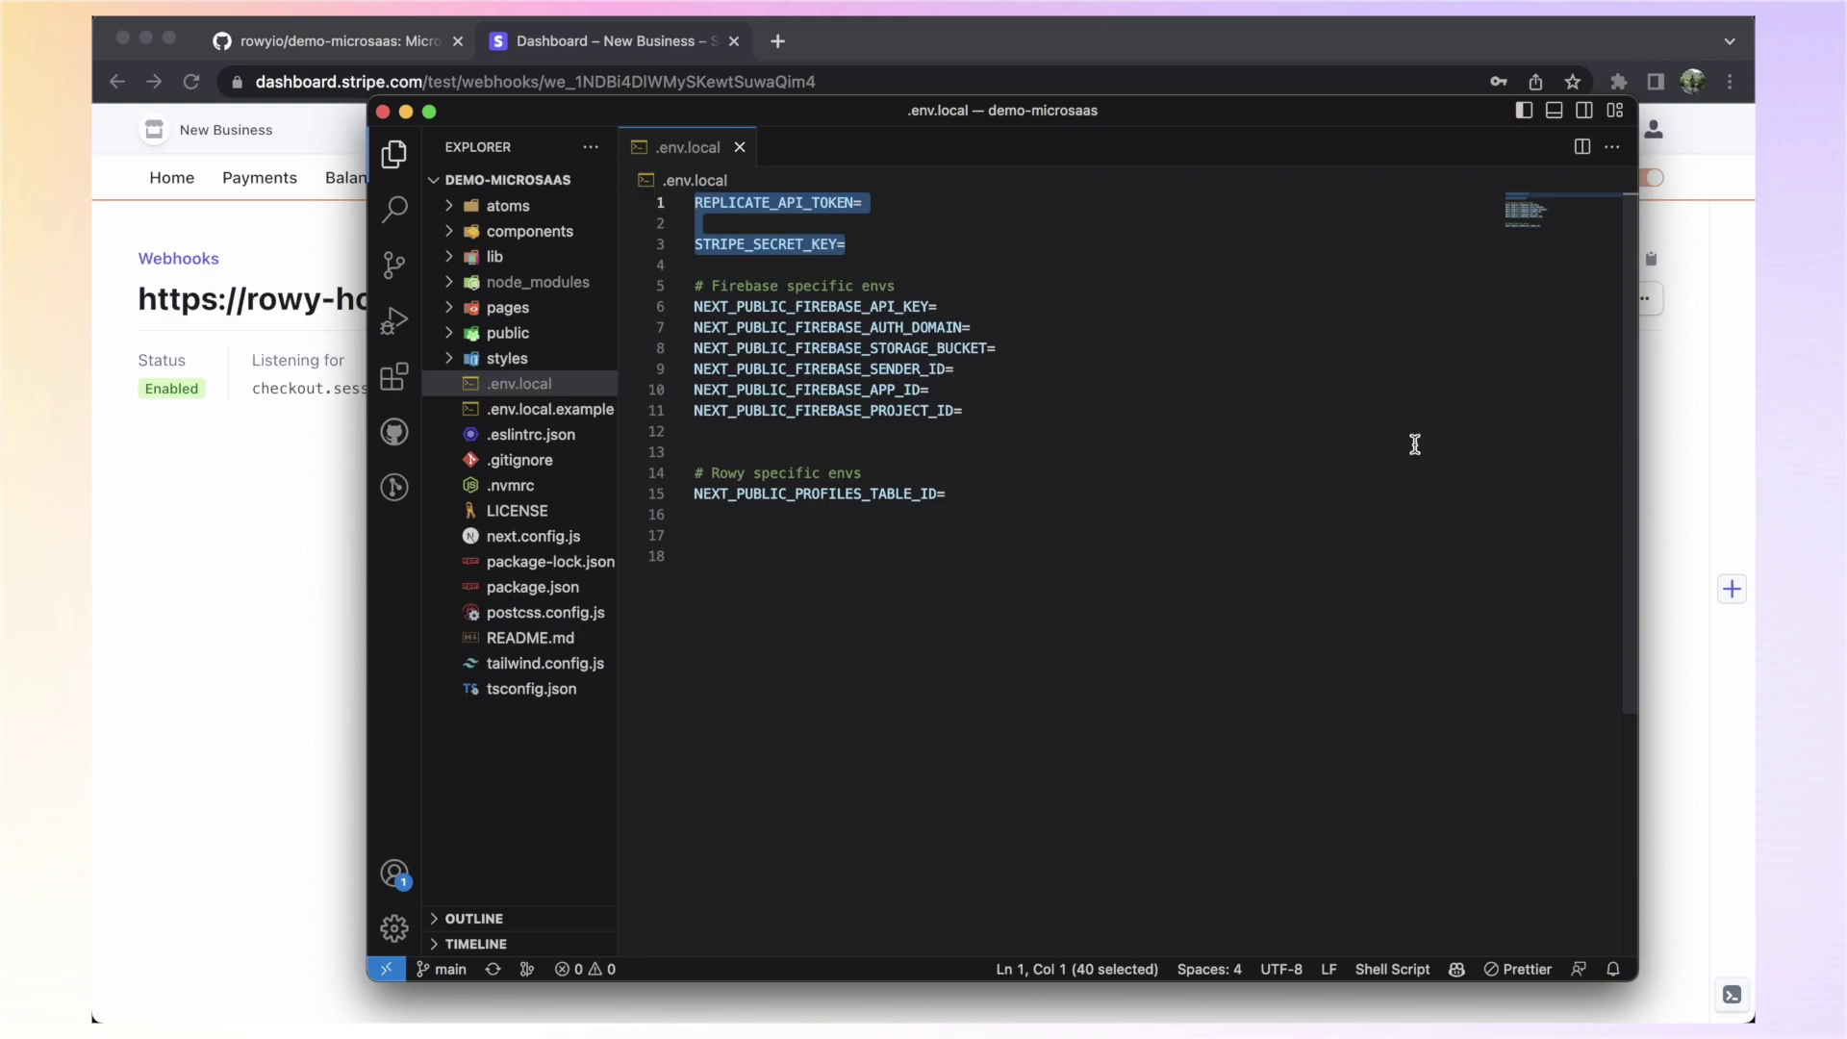
key(super+v)
drag(973, 431, 657, 315)
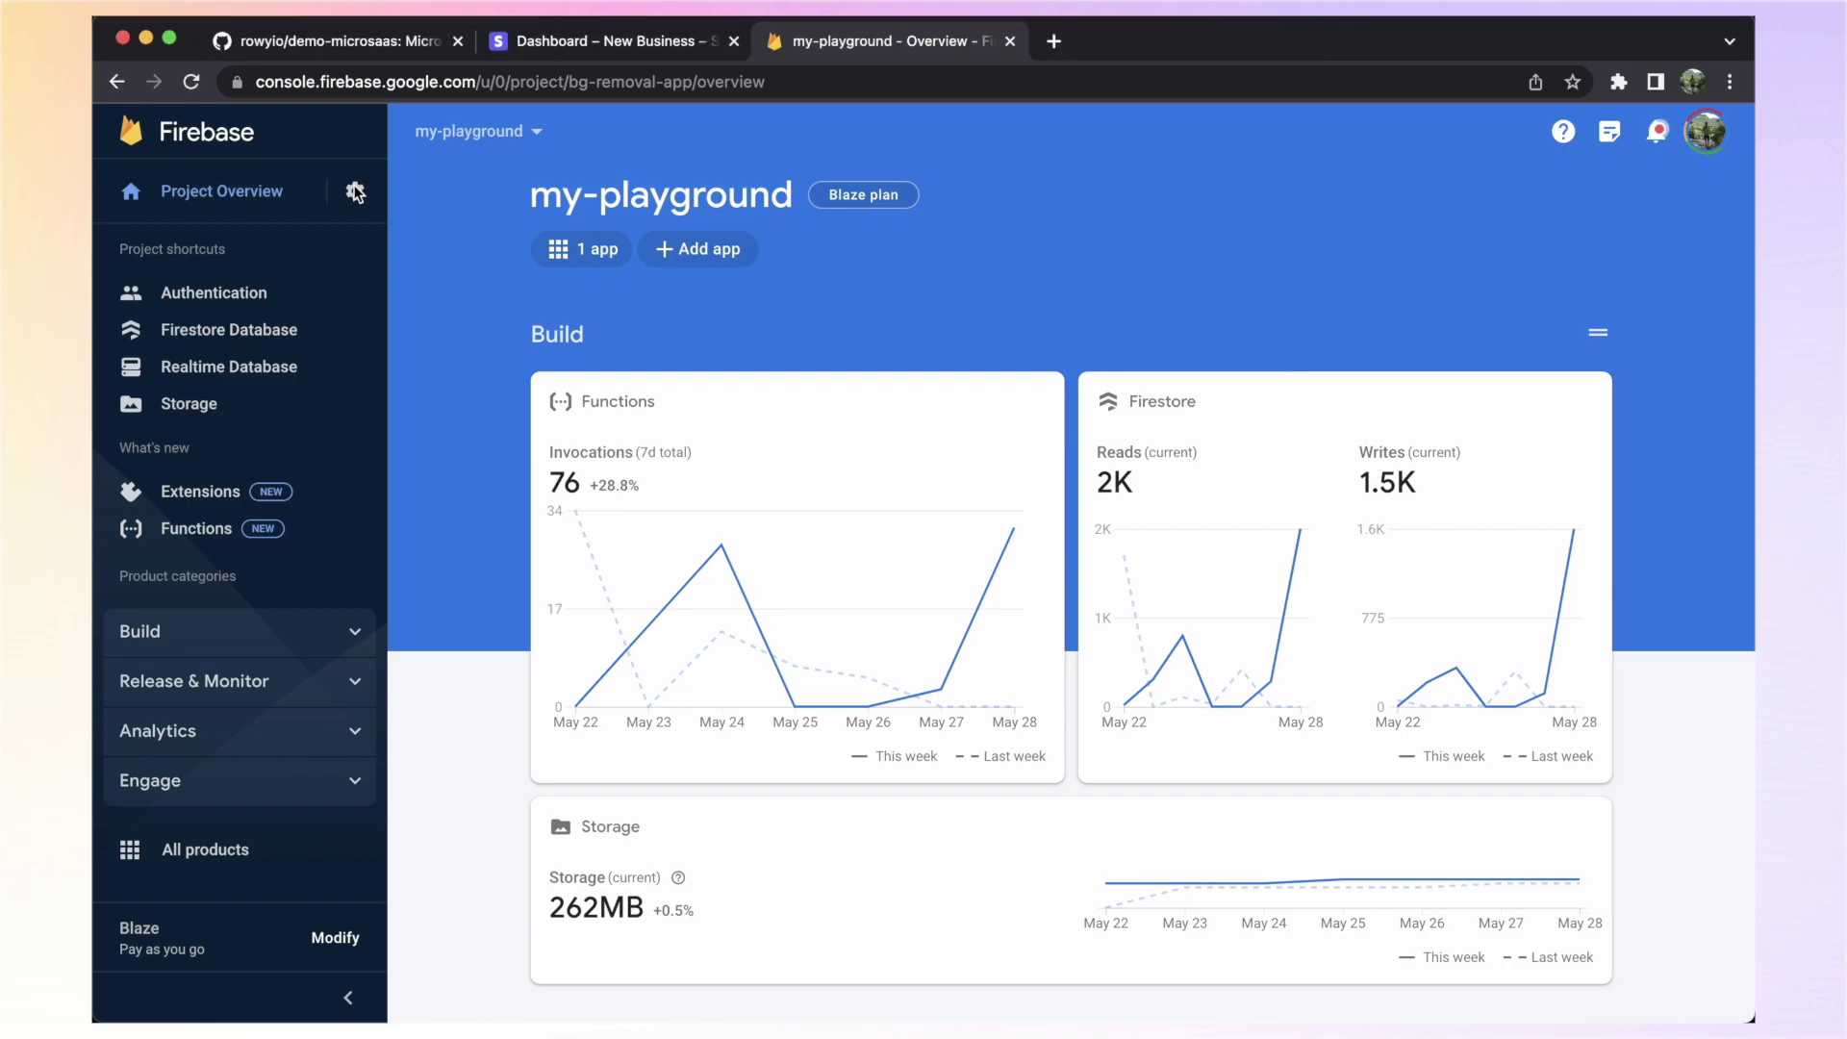
Open Firebase Project settings and display the web app's Config snippet
click(355, 193)
click(441, 200)
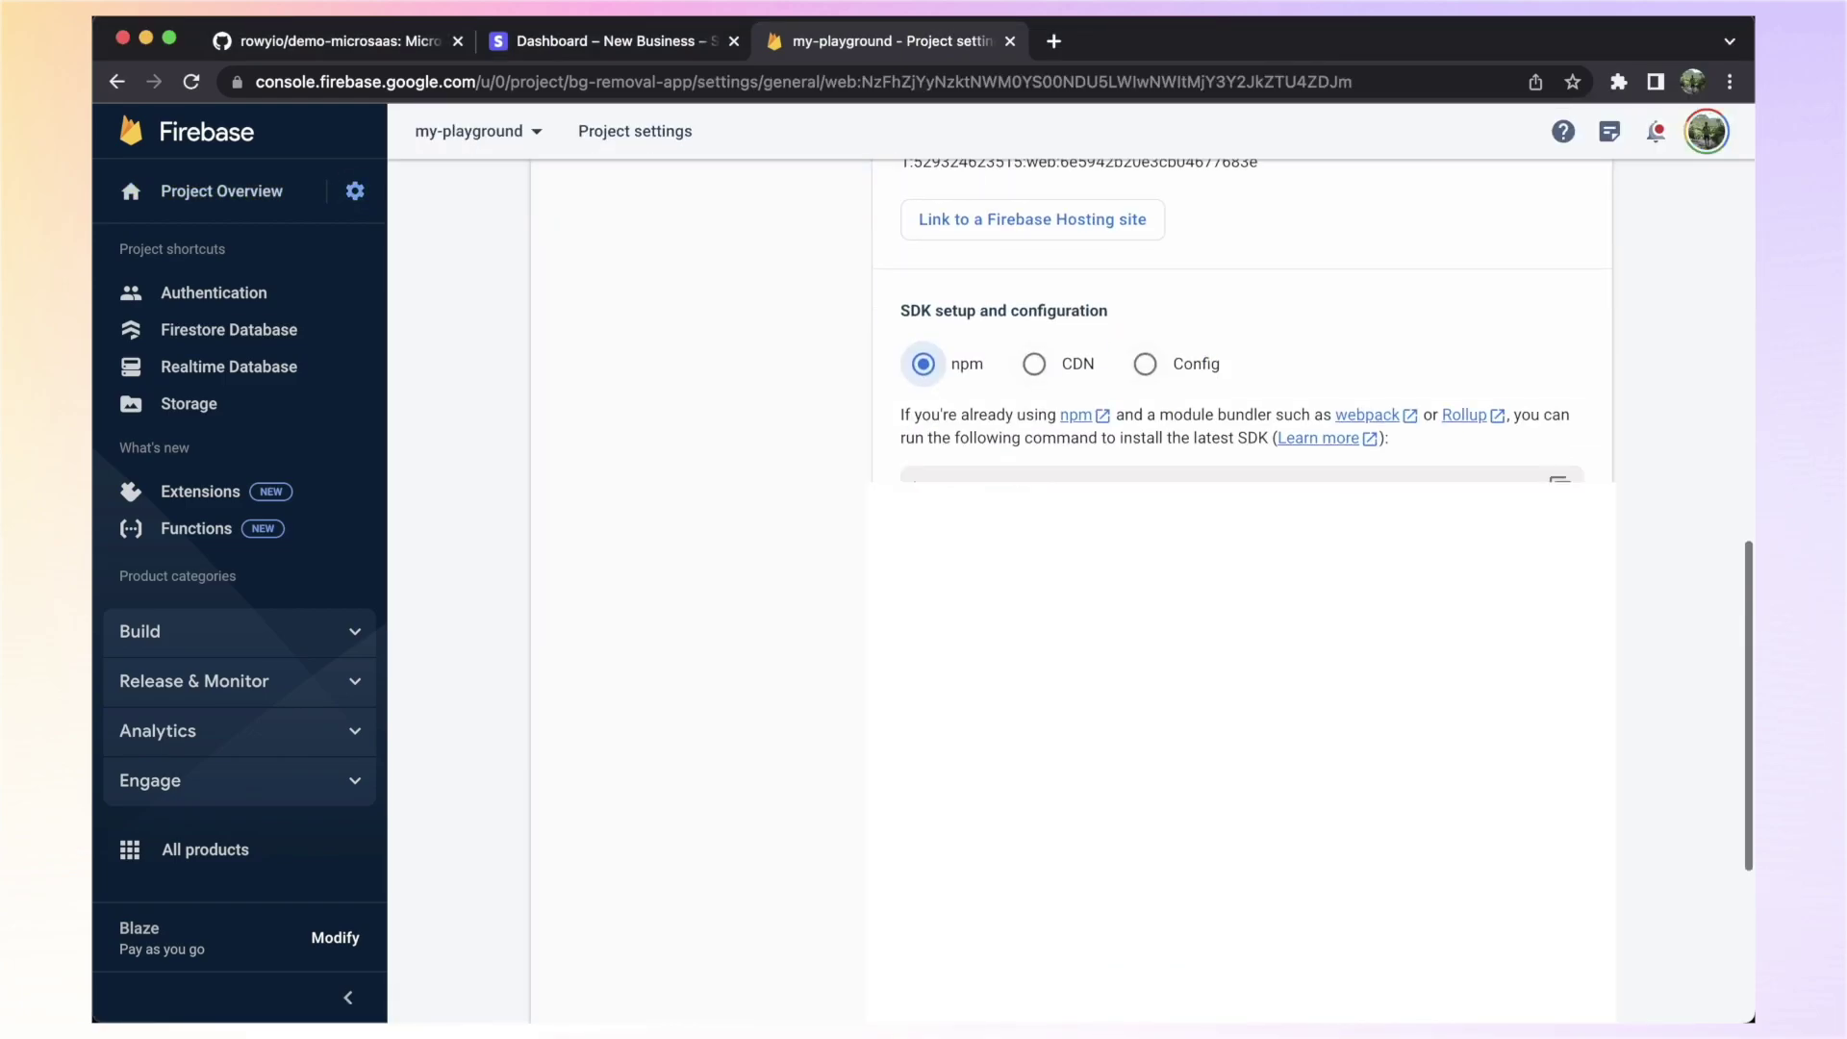
click(1145, 363)
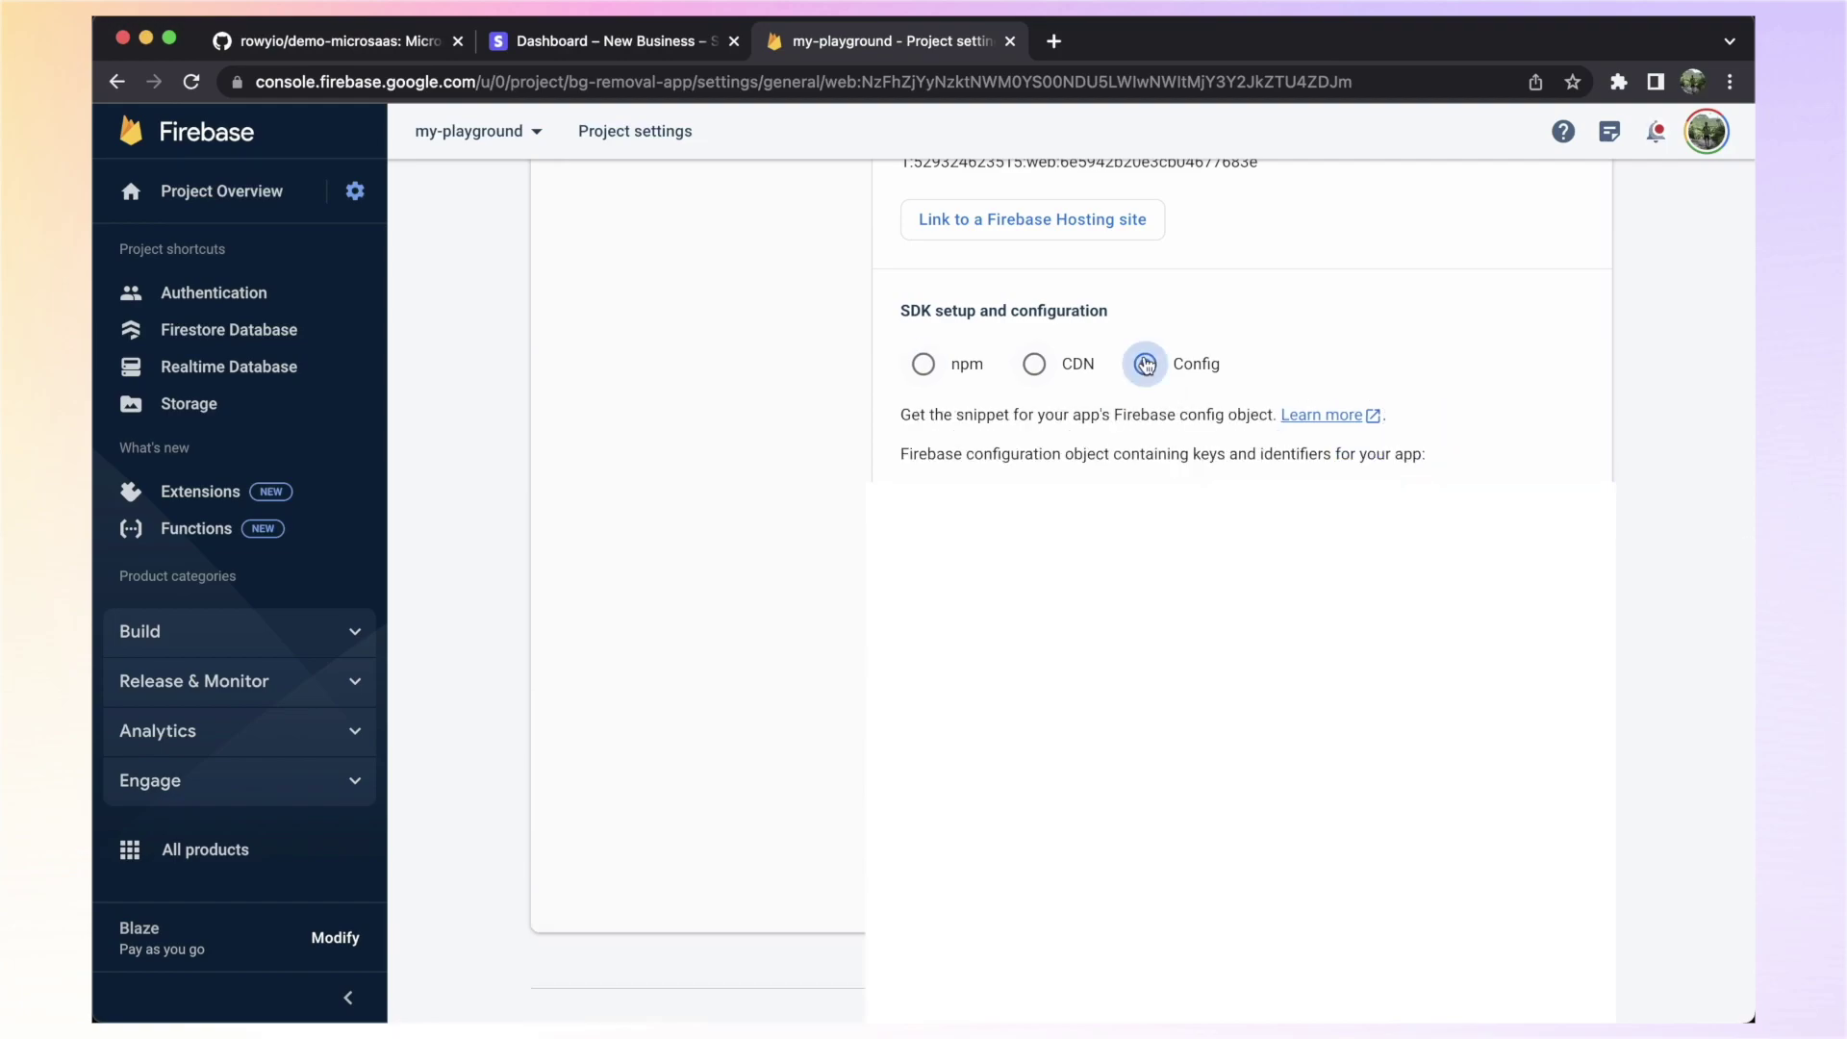
key(super+Tab)
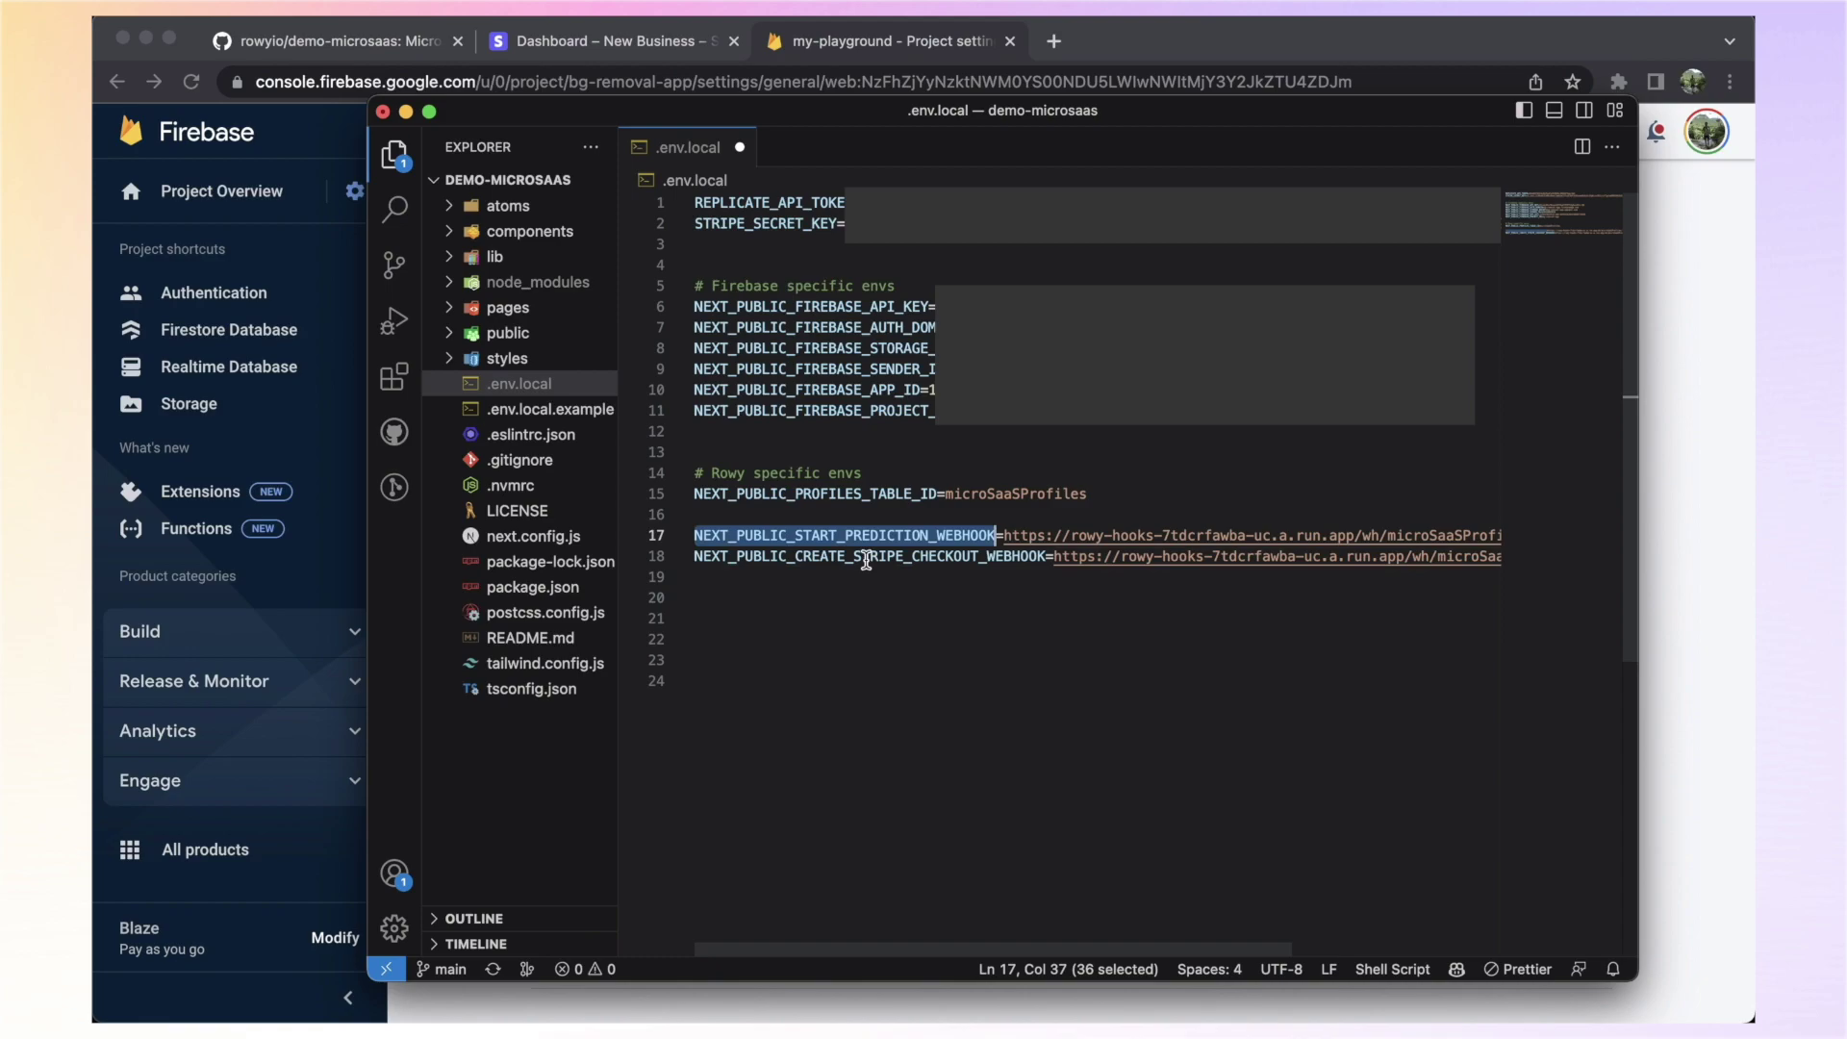
Select the NEXT_PUBLIC_CREATE_STRIPE_CHECKOUT_WEBHOOK variable name in .env.local
double_click(866, 558)
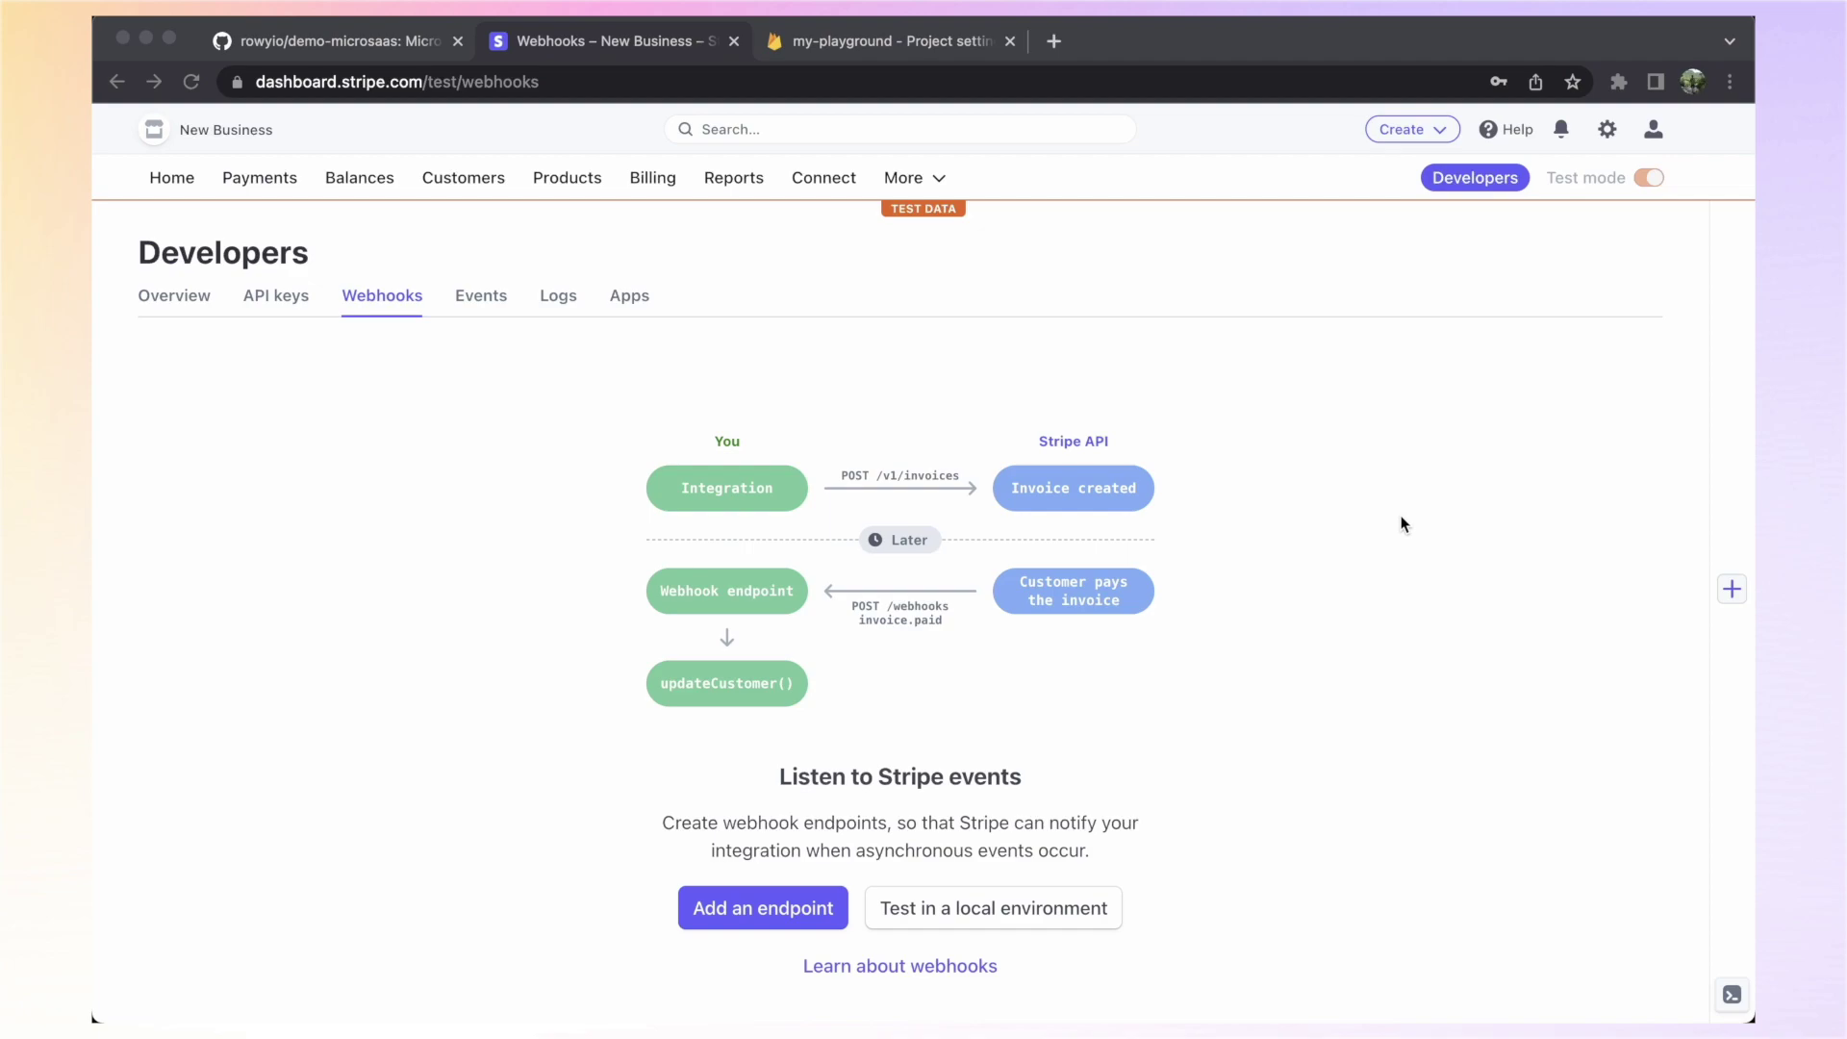
Start a new Stripe webhook endpoint using the Rowy microSaaSProfiles webhook URL
click(752, 910)
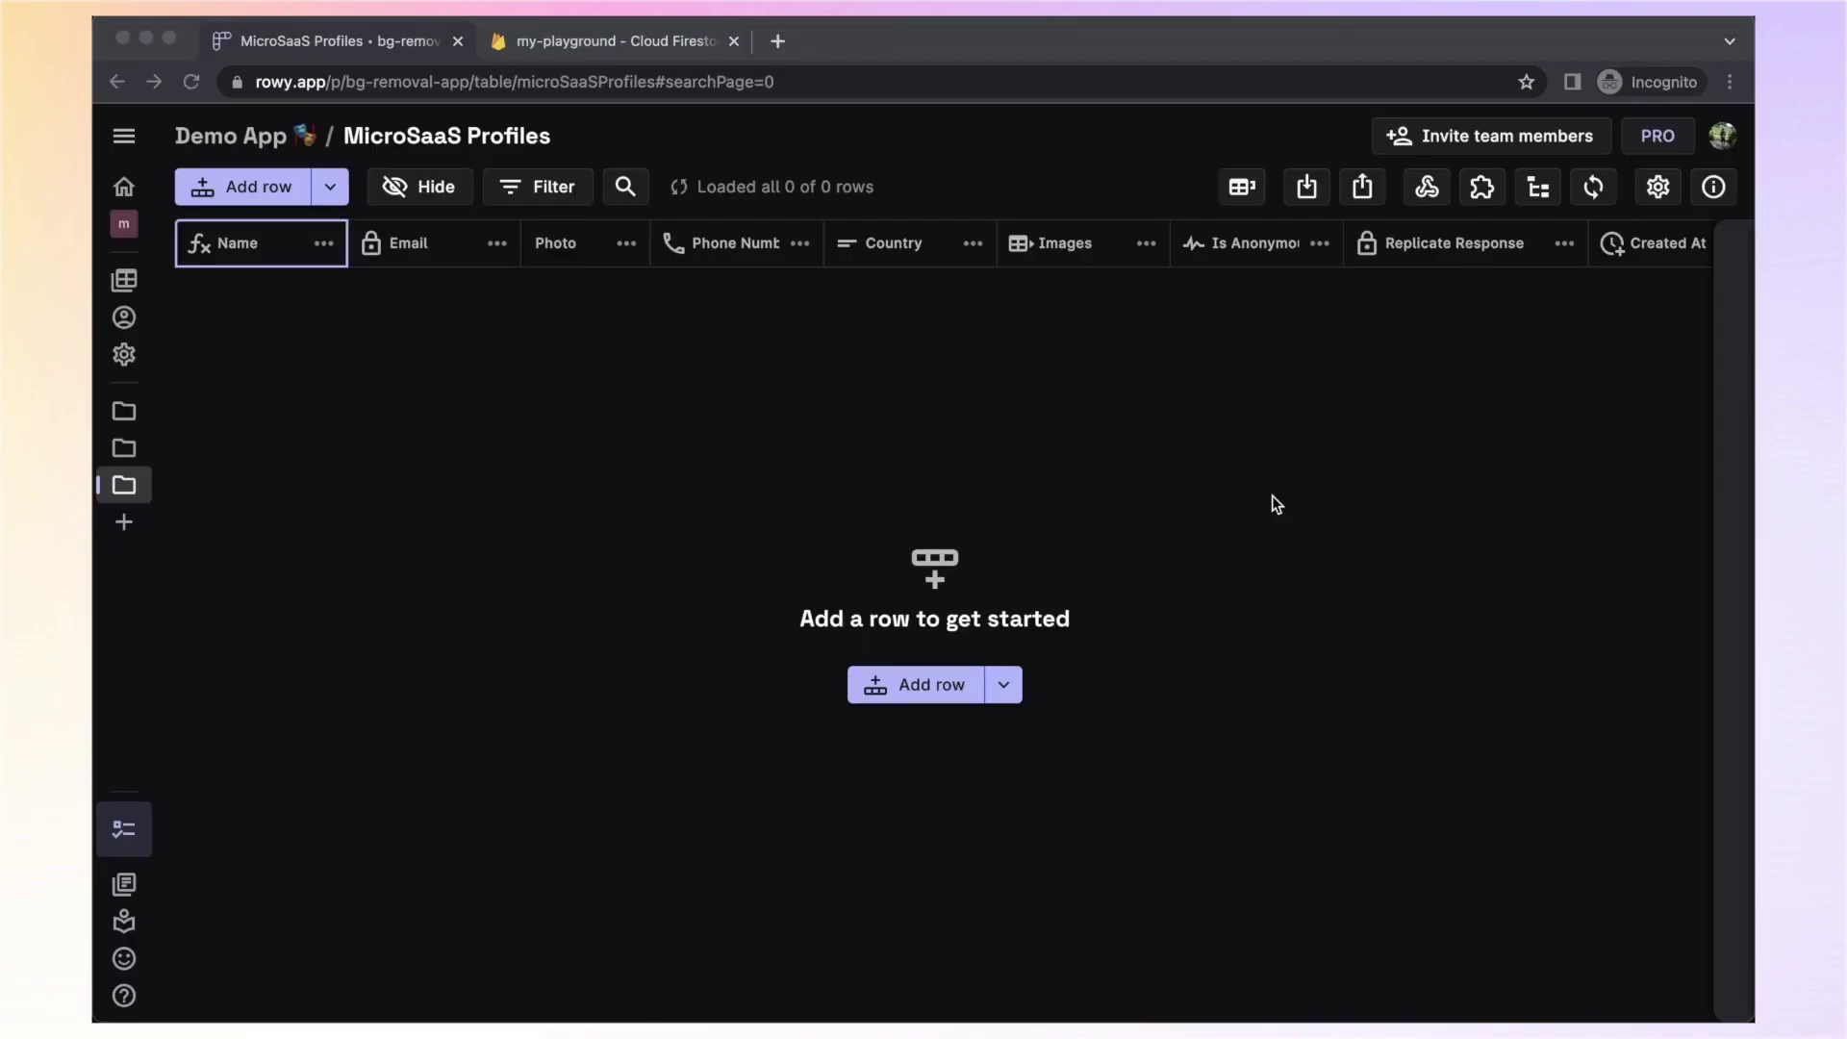
click(1427, 187)
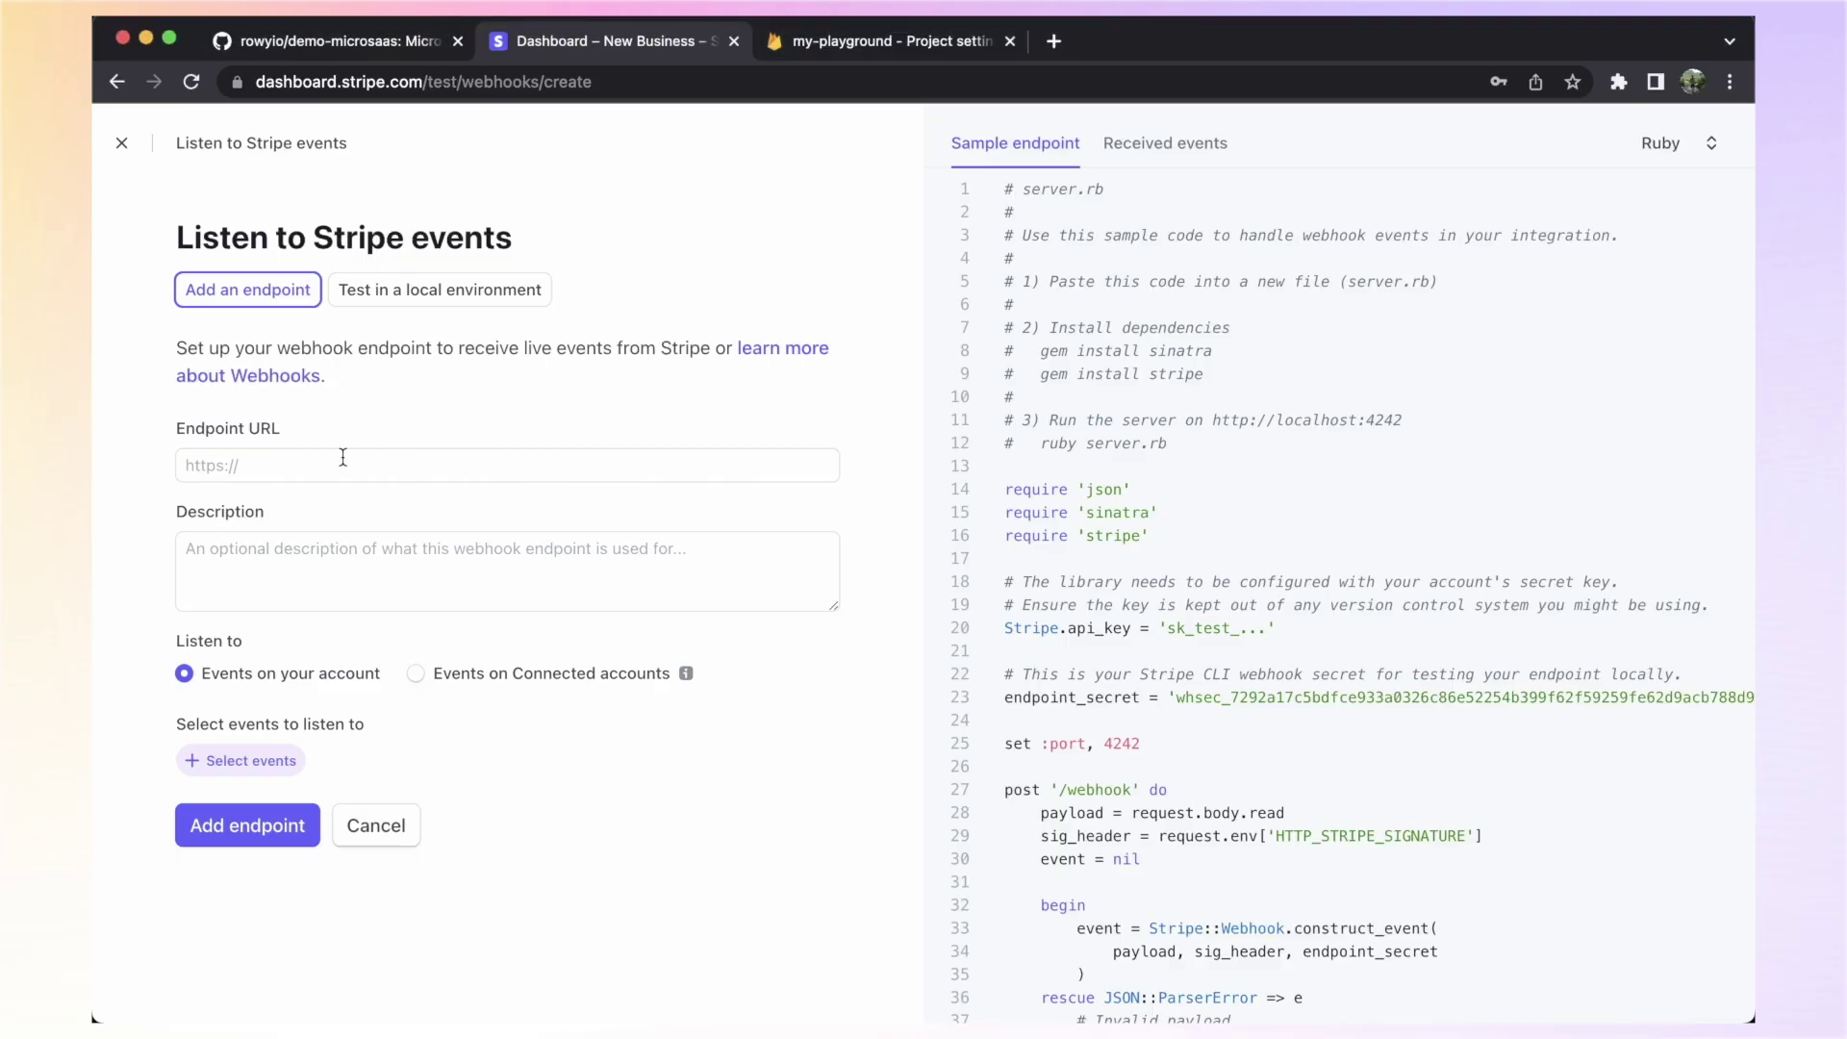
click(300, 463)
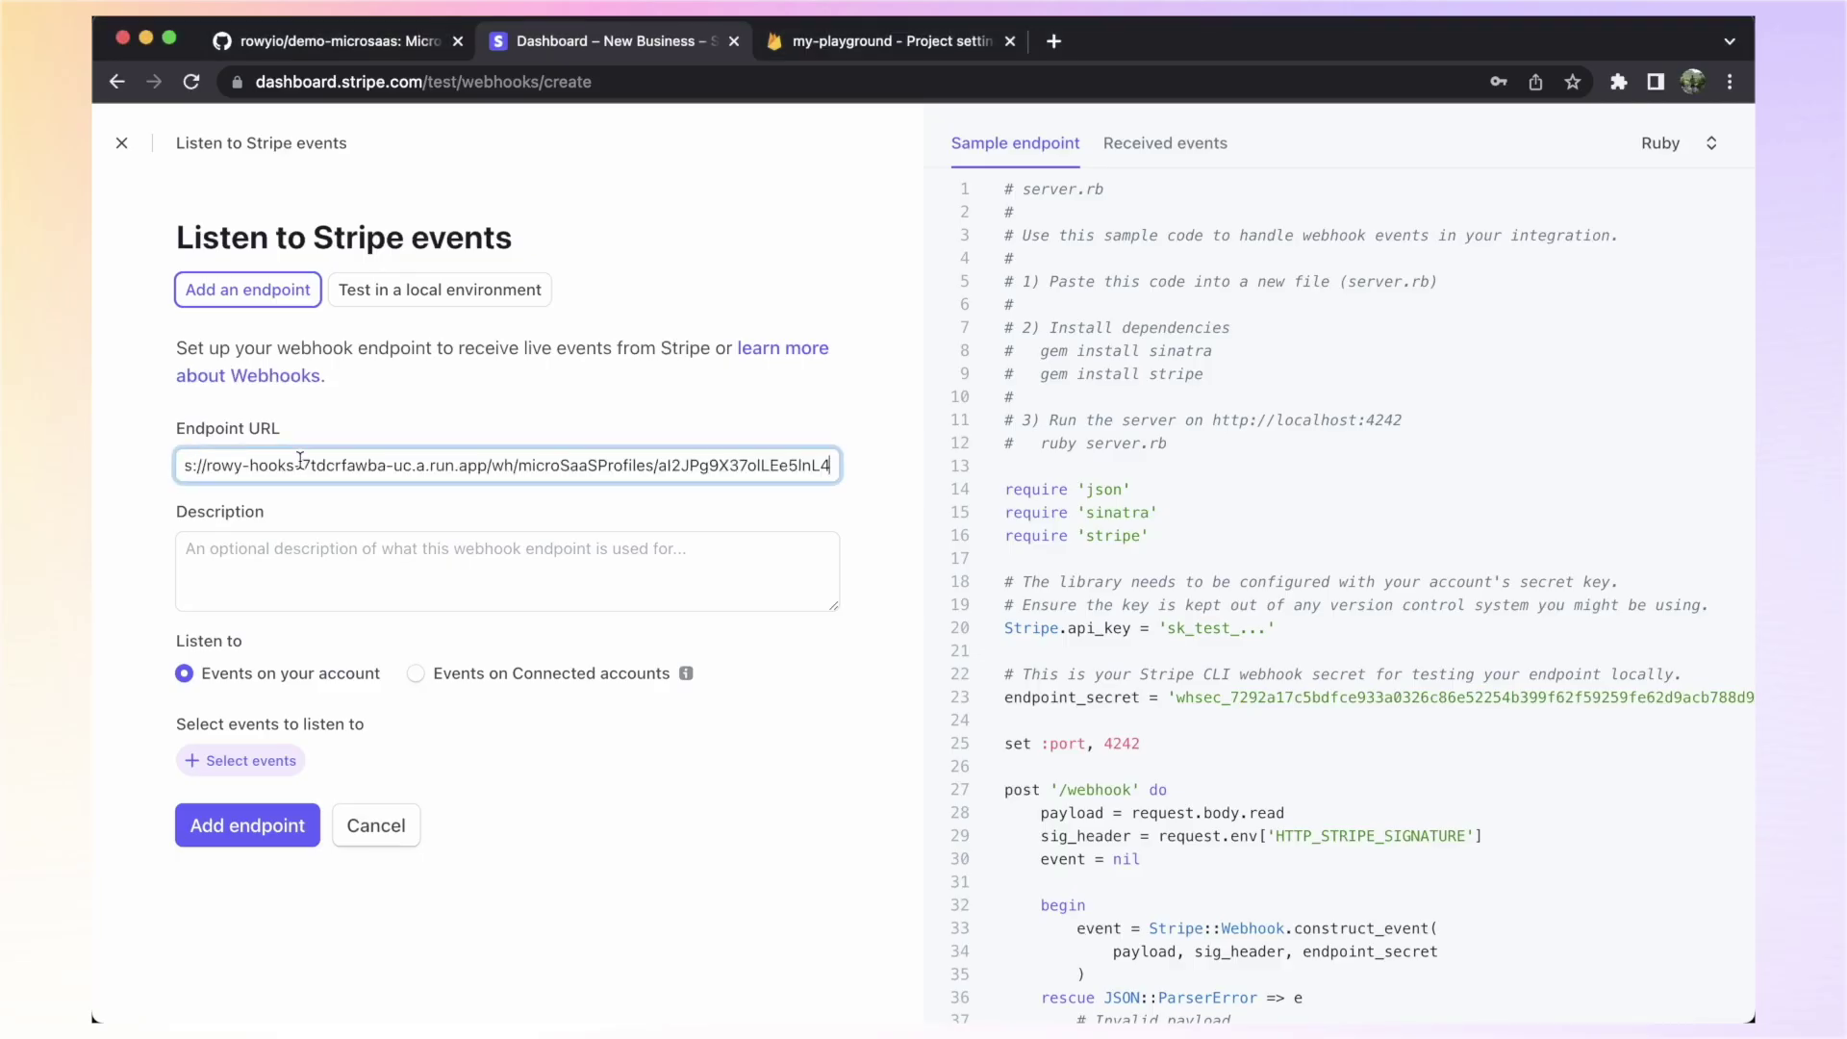
Subscribe the endpoint to checkout.session.completed and create it
click(240, 762)
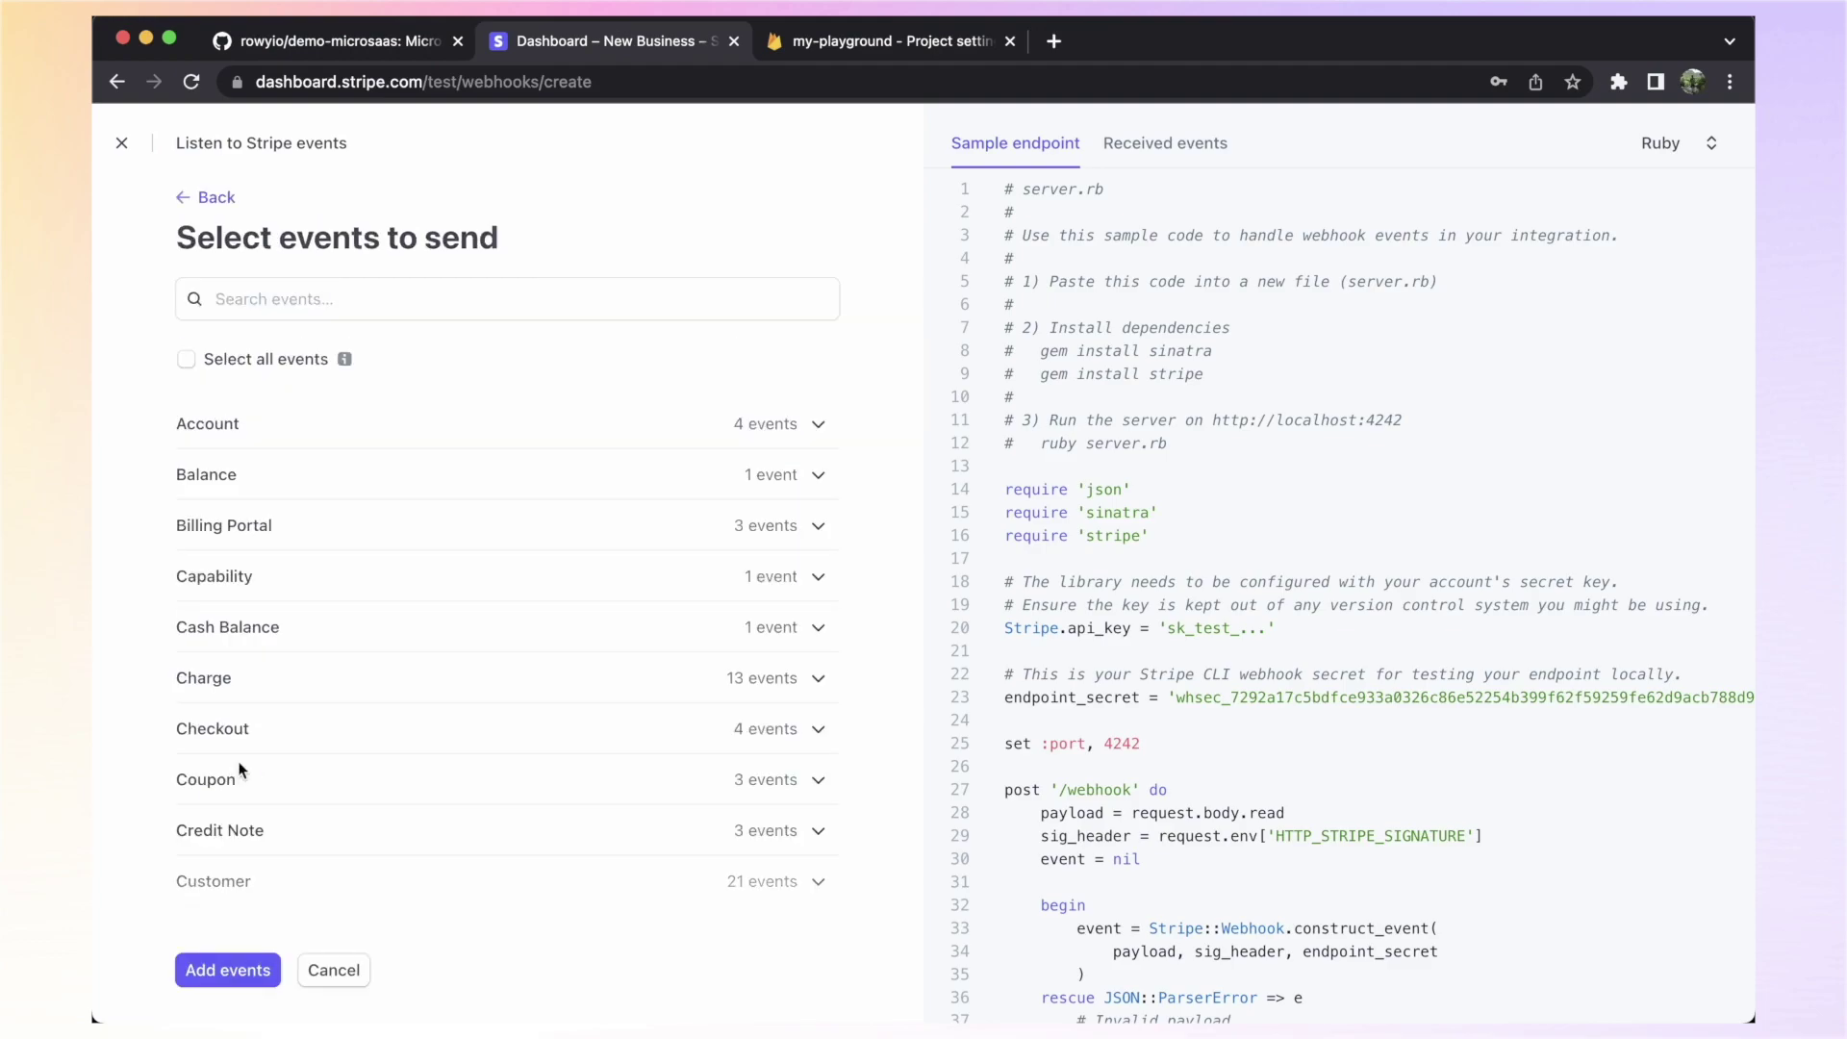
click(262, 300)
text(chec)
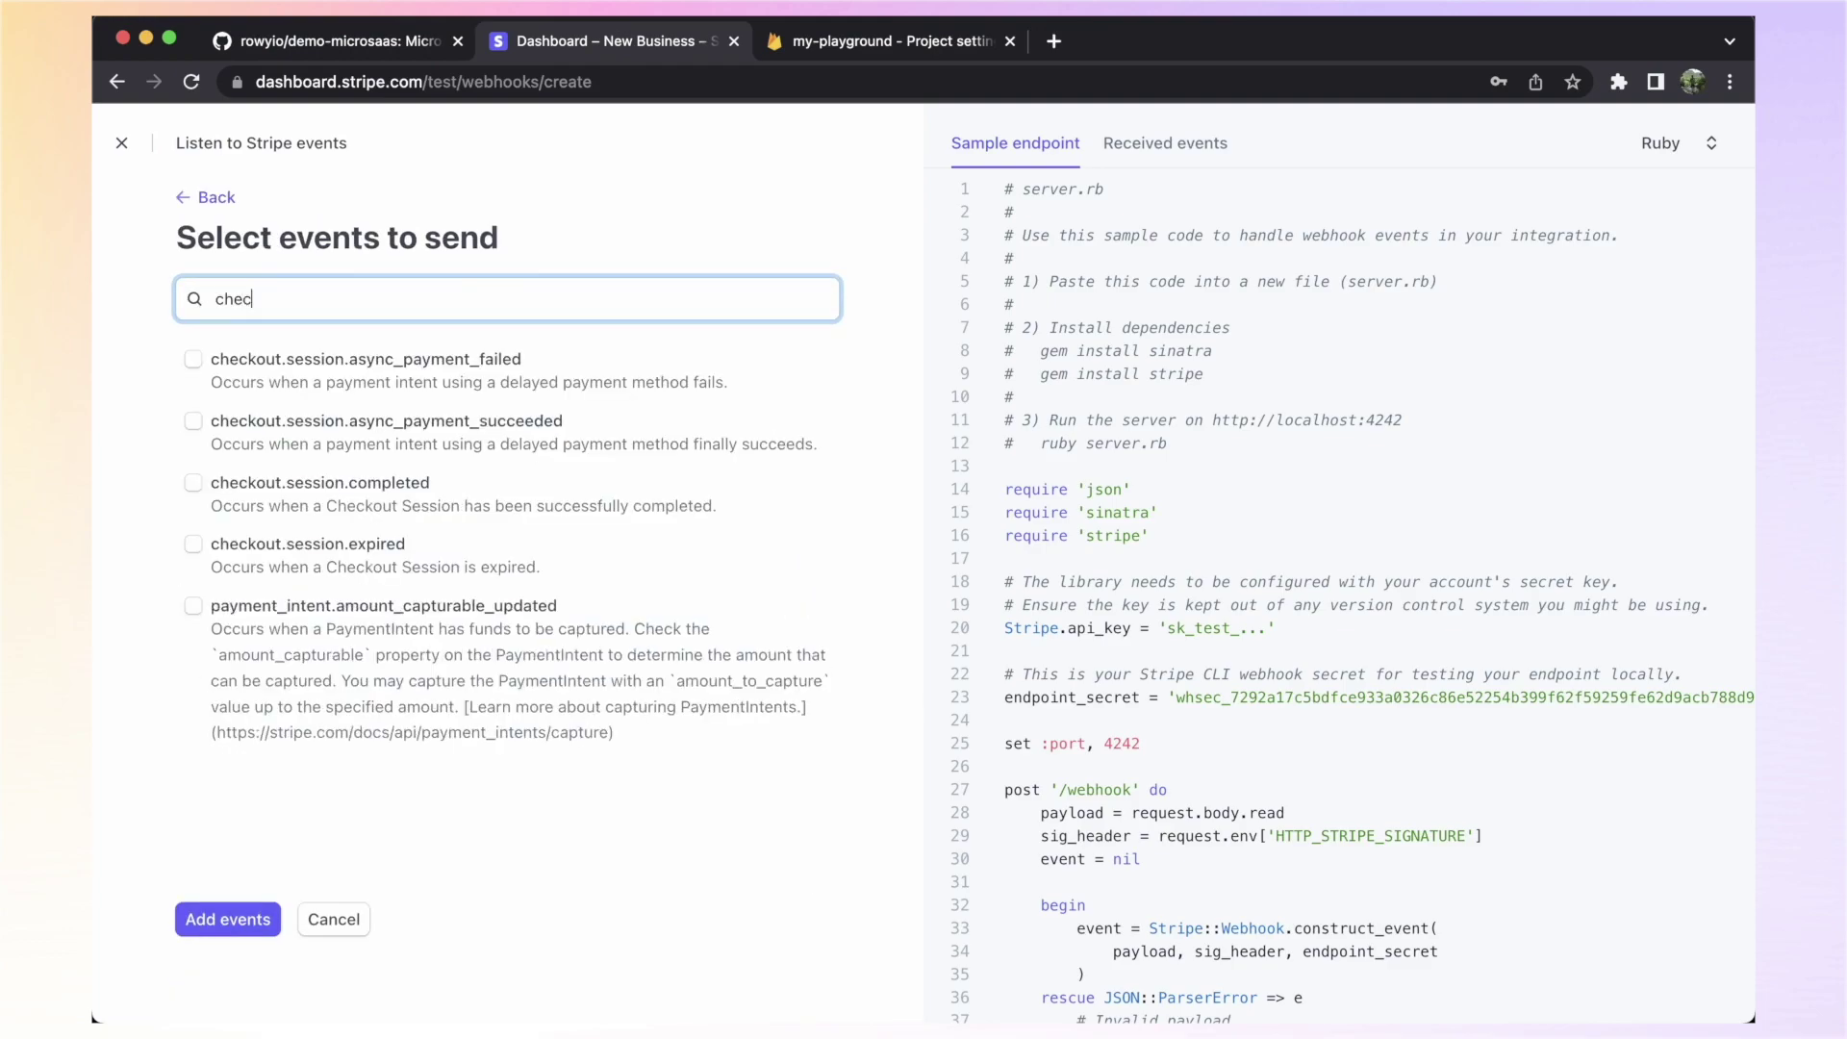
text(kout)
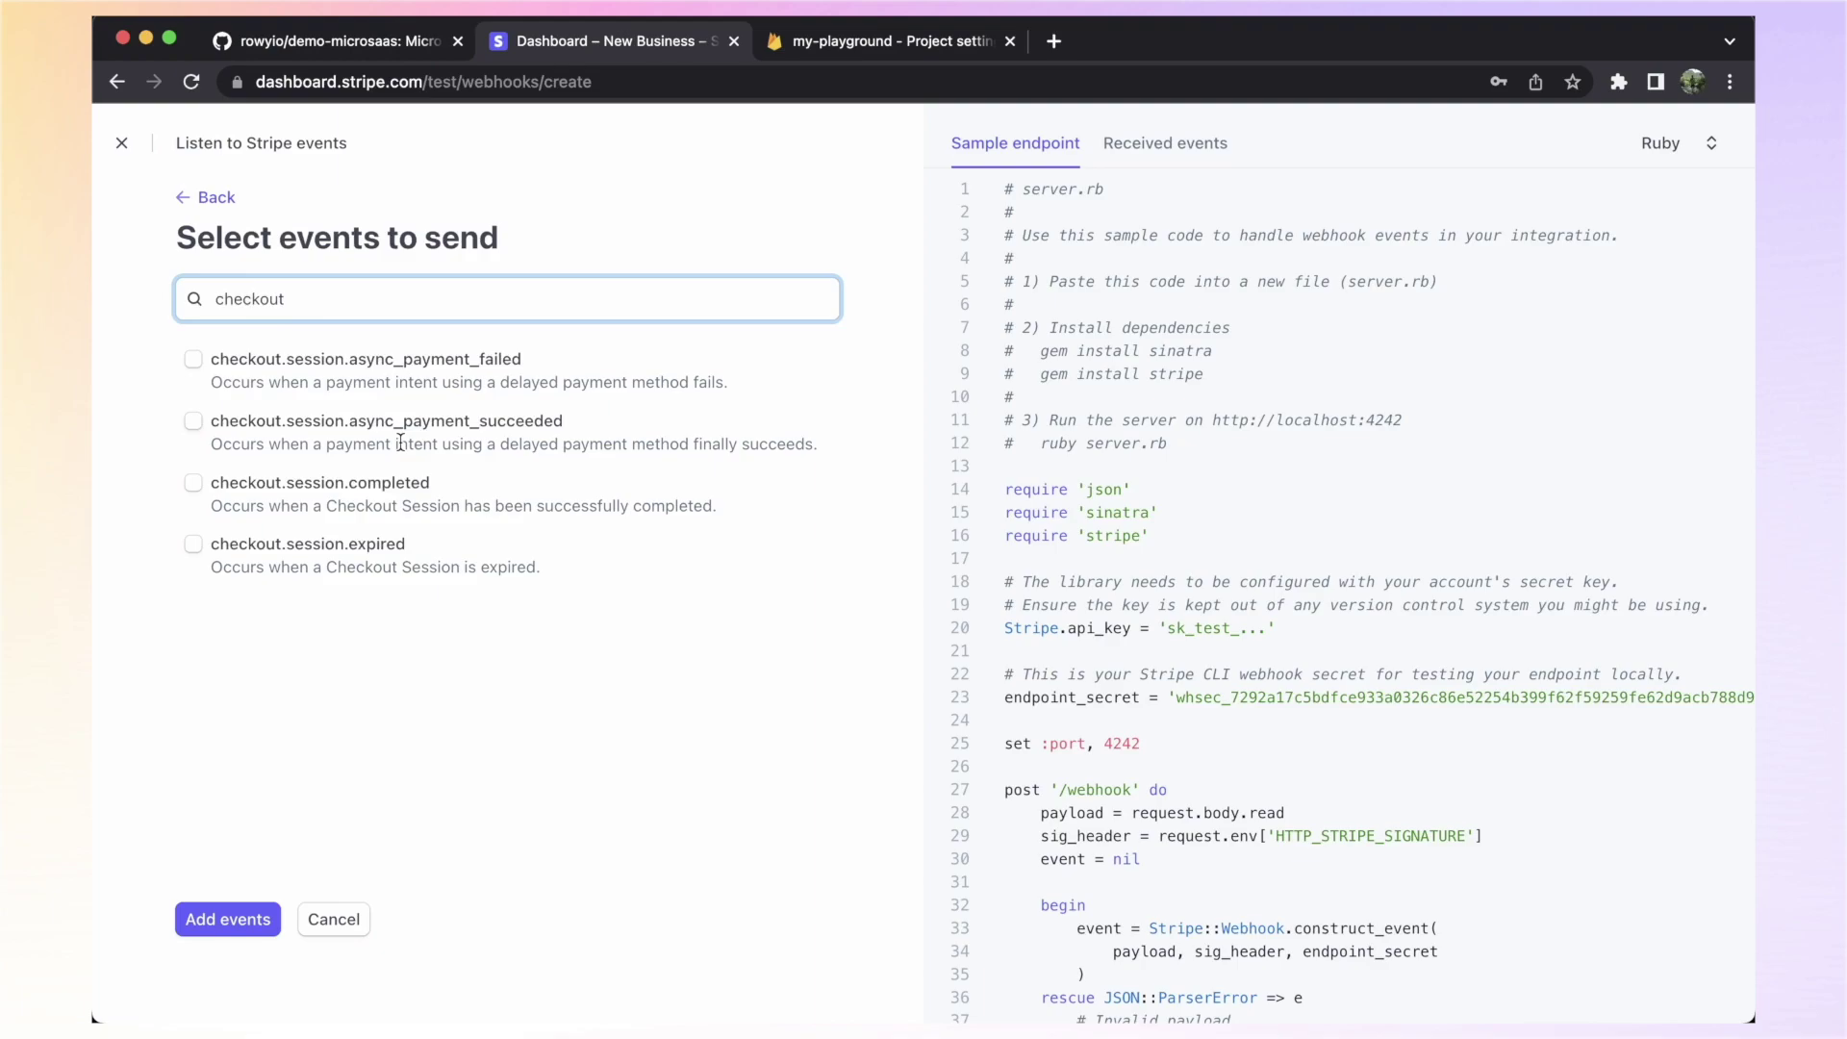
click(216, 484)
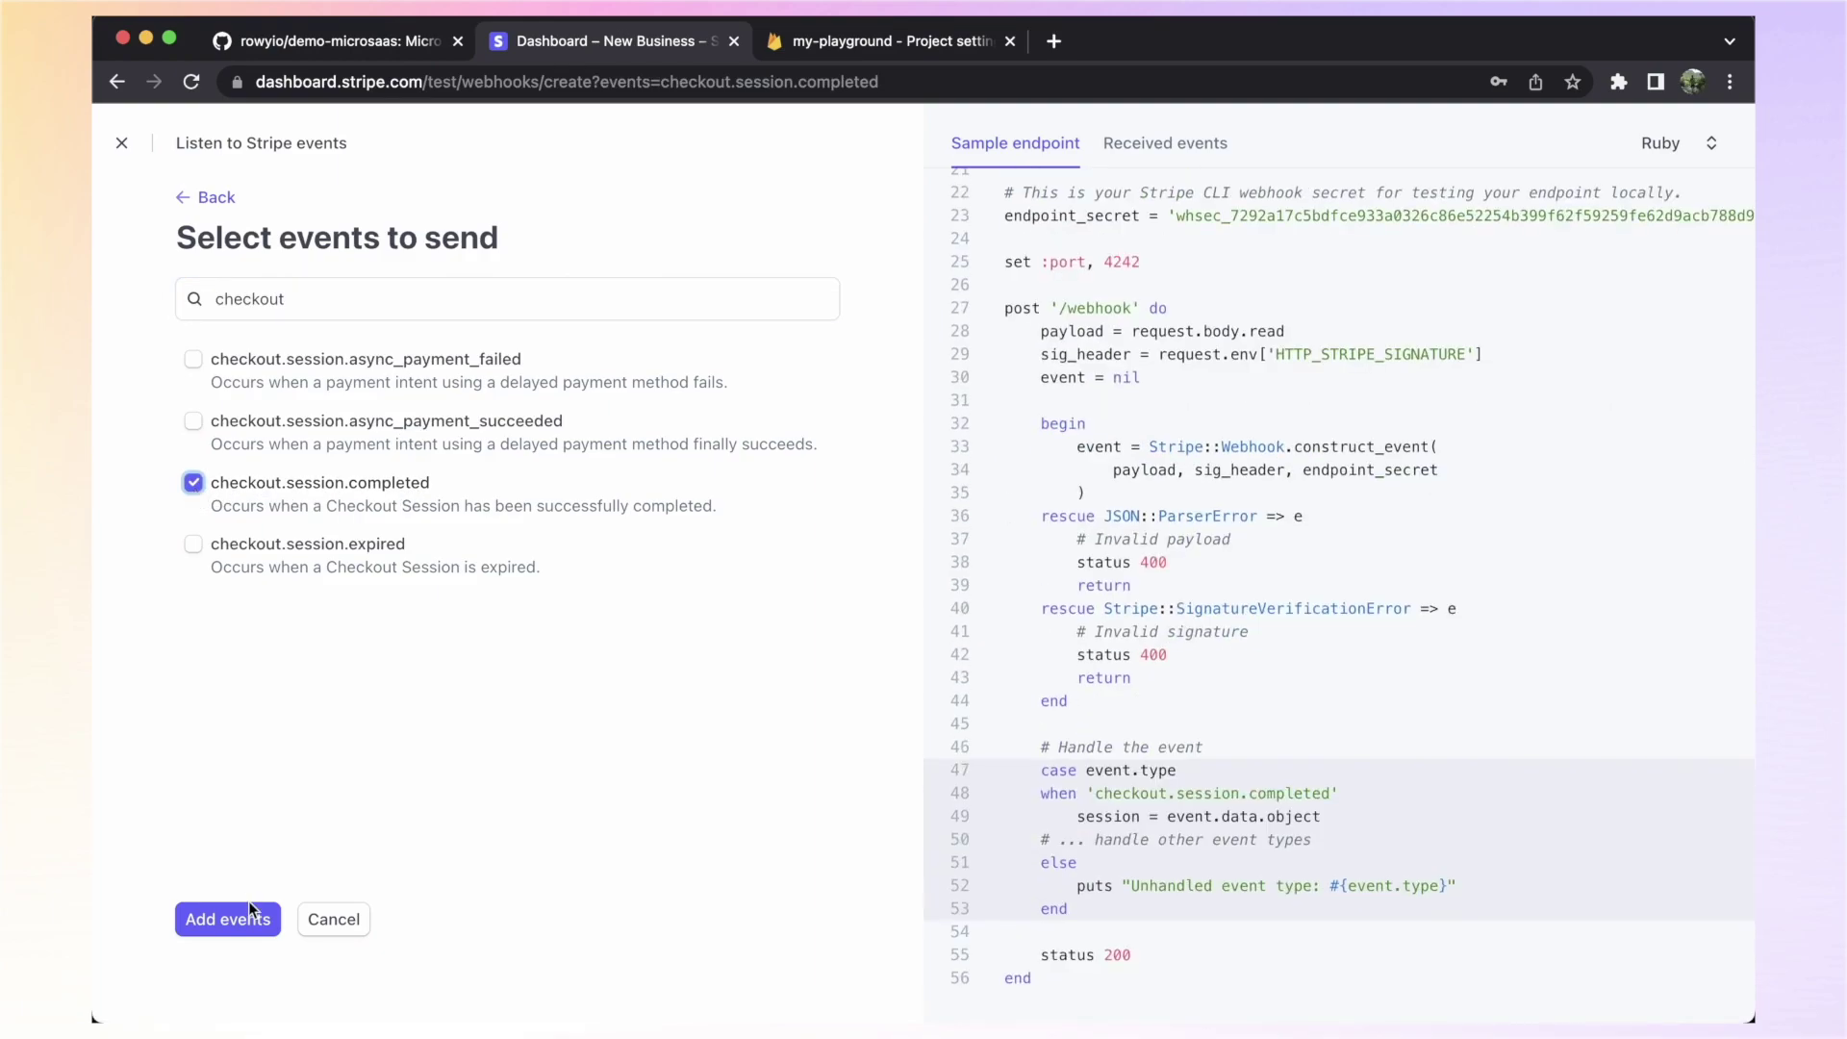
click(235, 927)
click(234, 870)
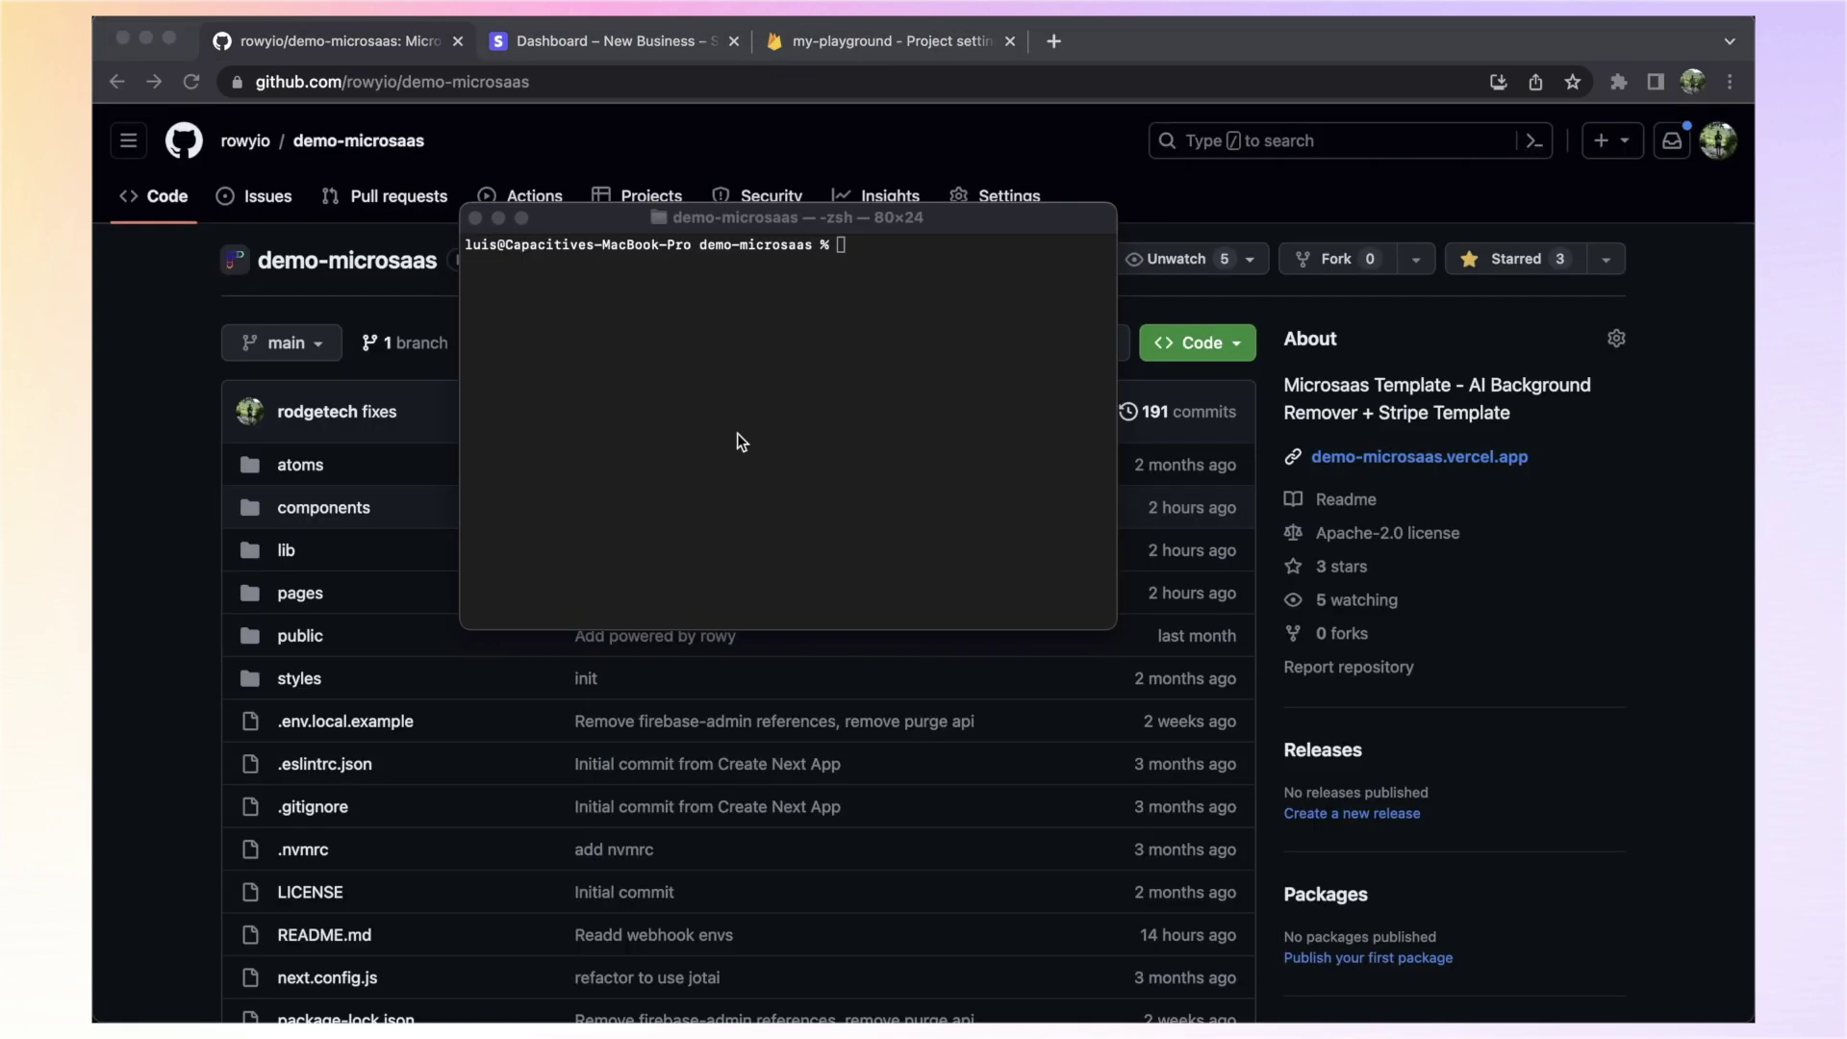
Run npm run dev in the demo-microsaas Terminal to start the local server
click(813, 428)
text(npm run dev)
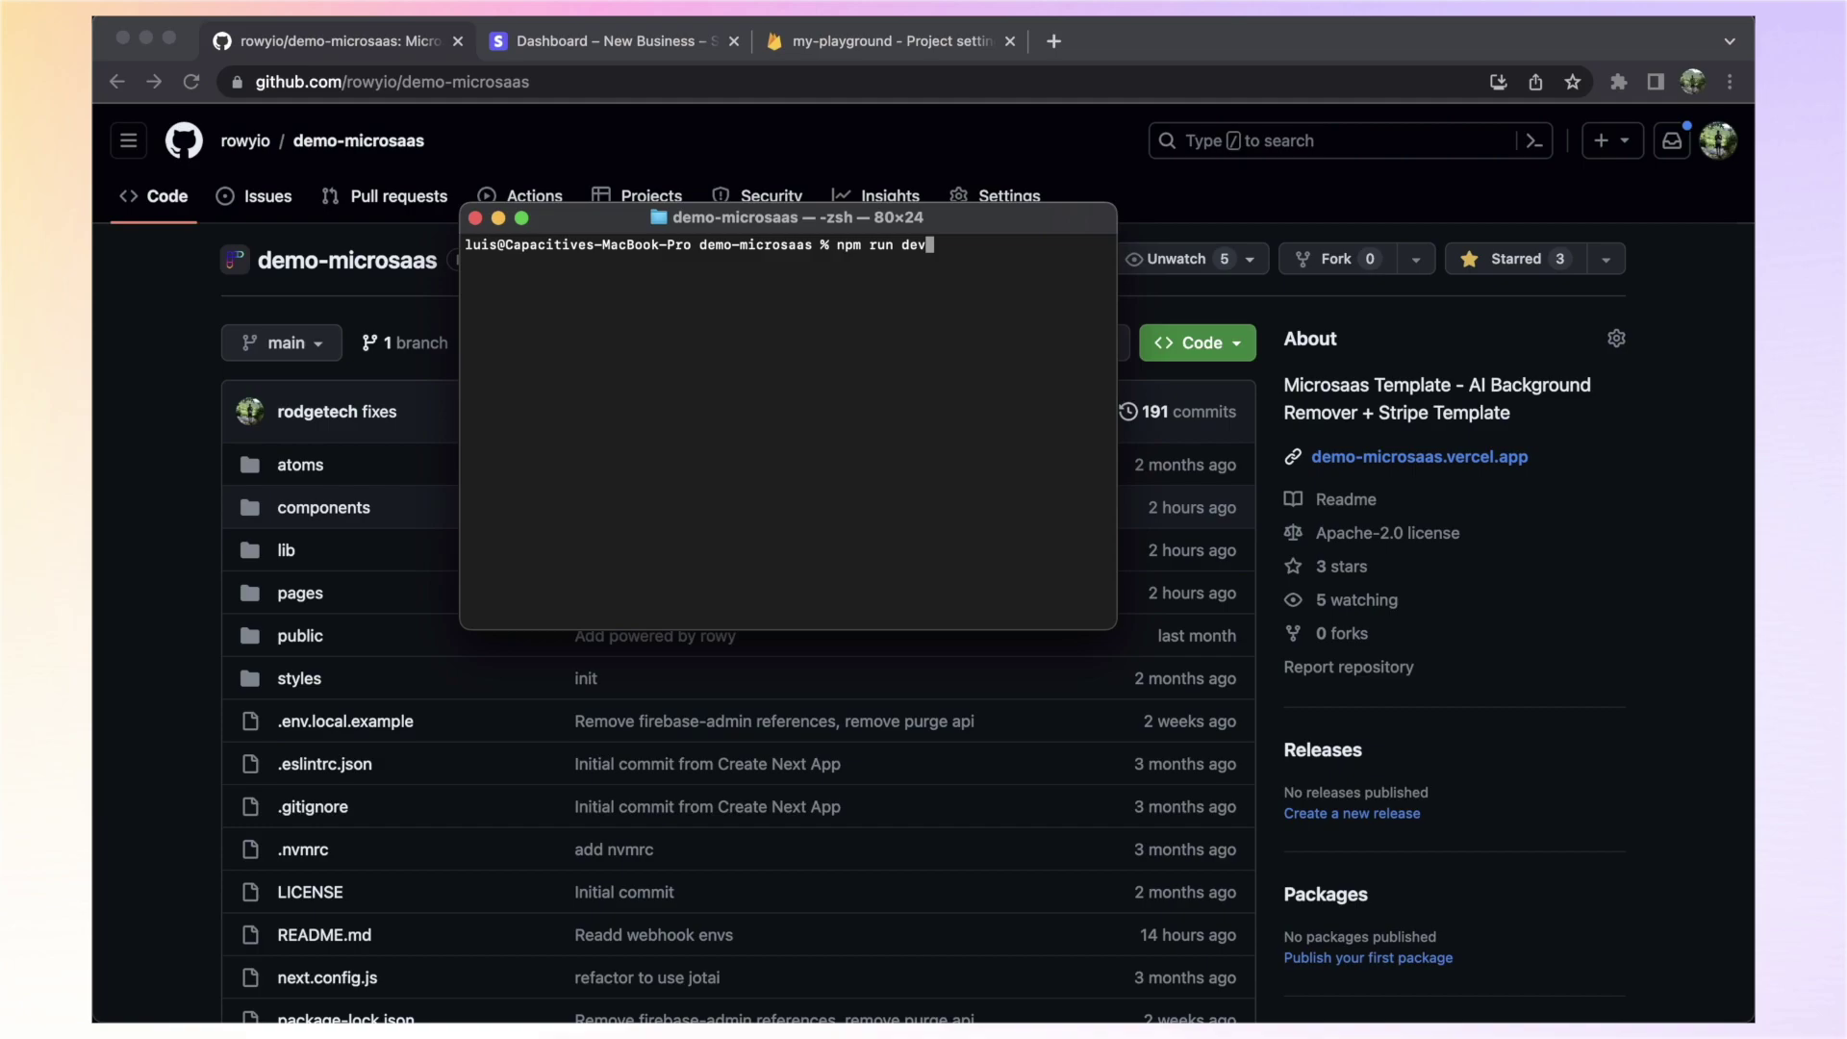
key(Return)
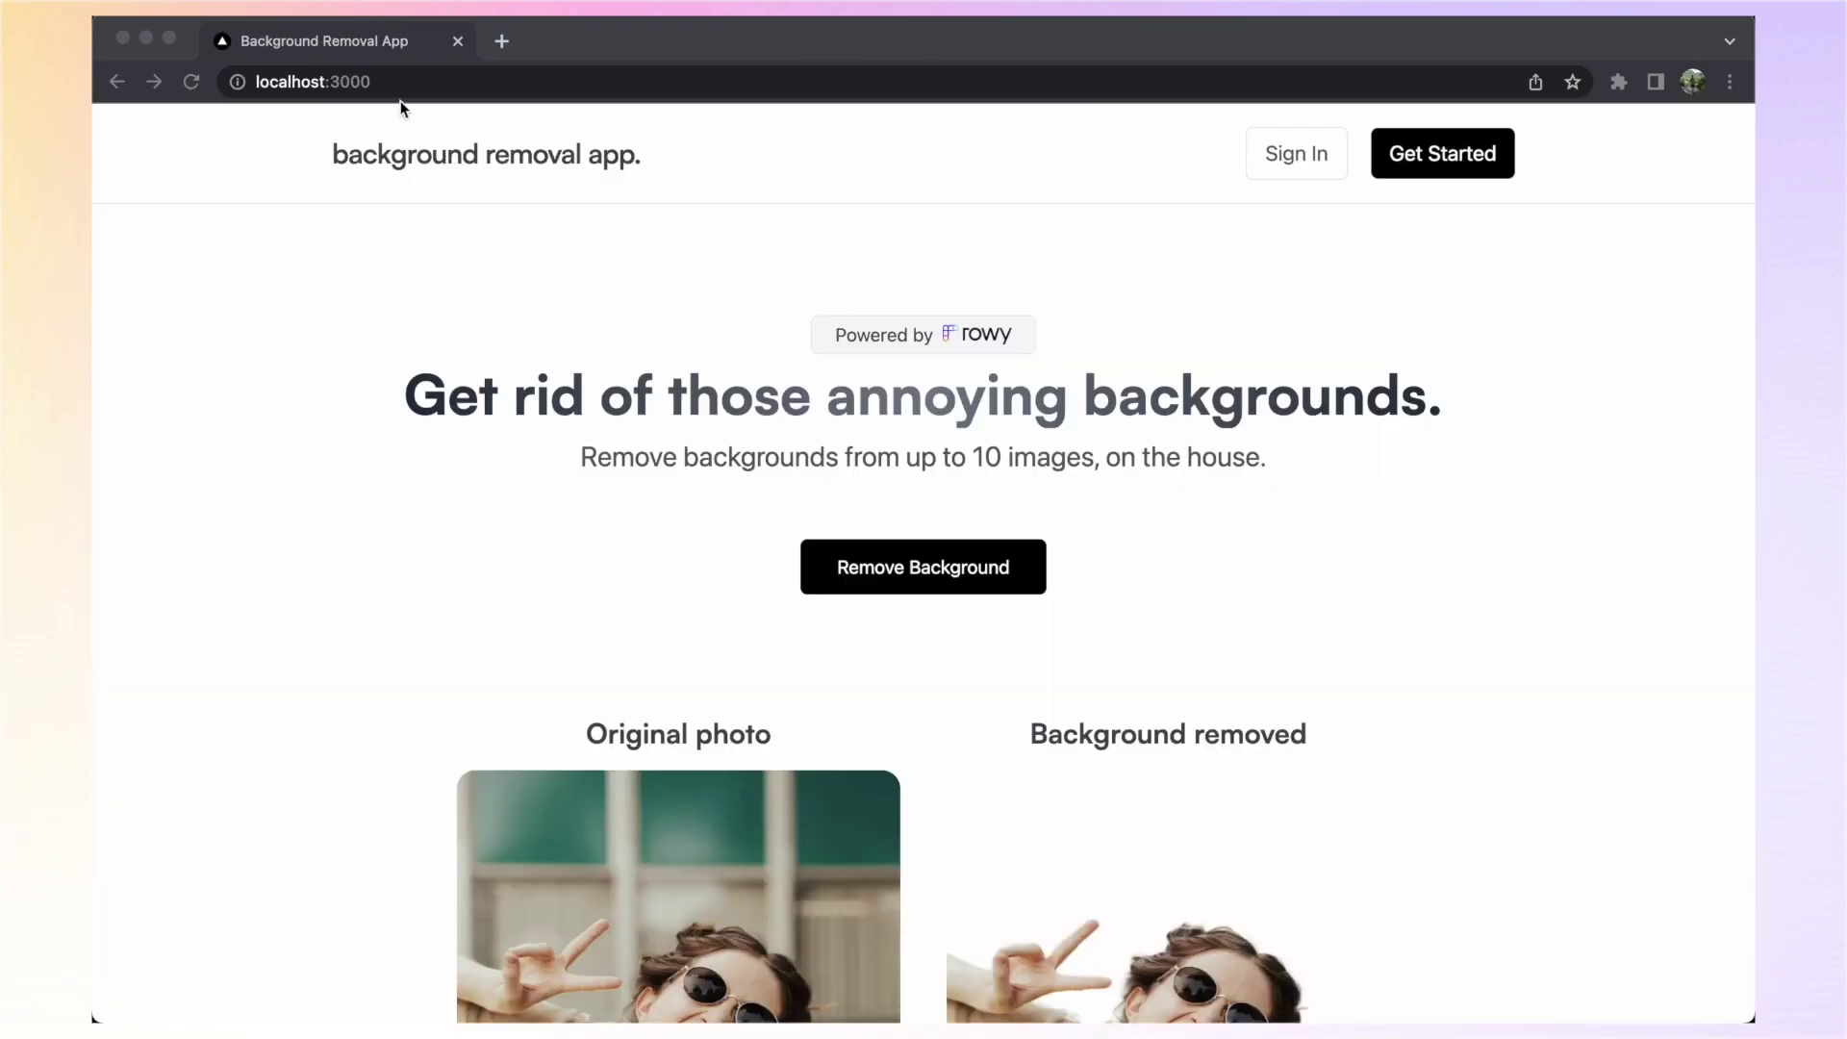
Open the app at localhost:3000 and go to its Remove Background page
click(400, 87)
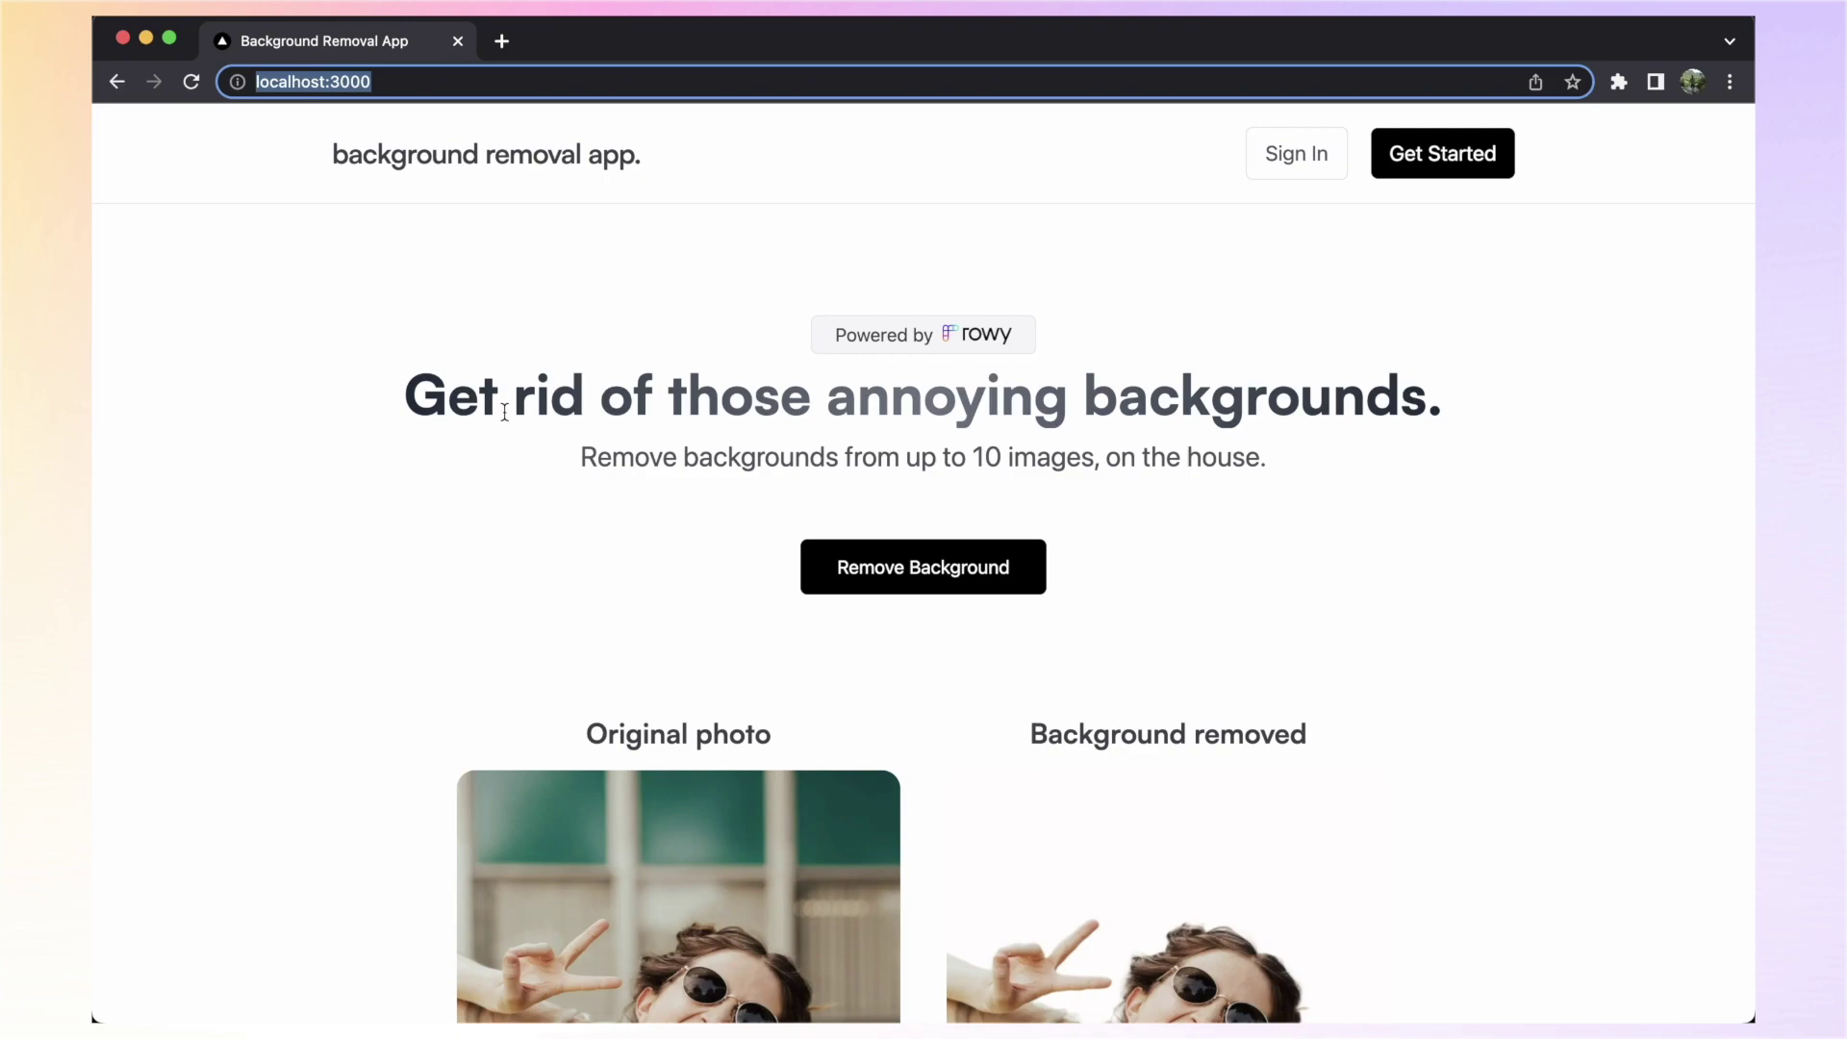
click(973, 565)
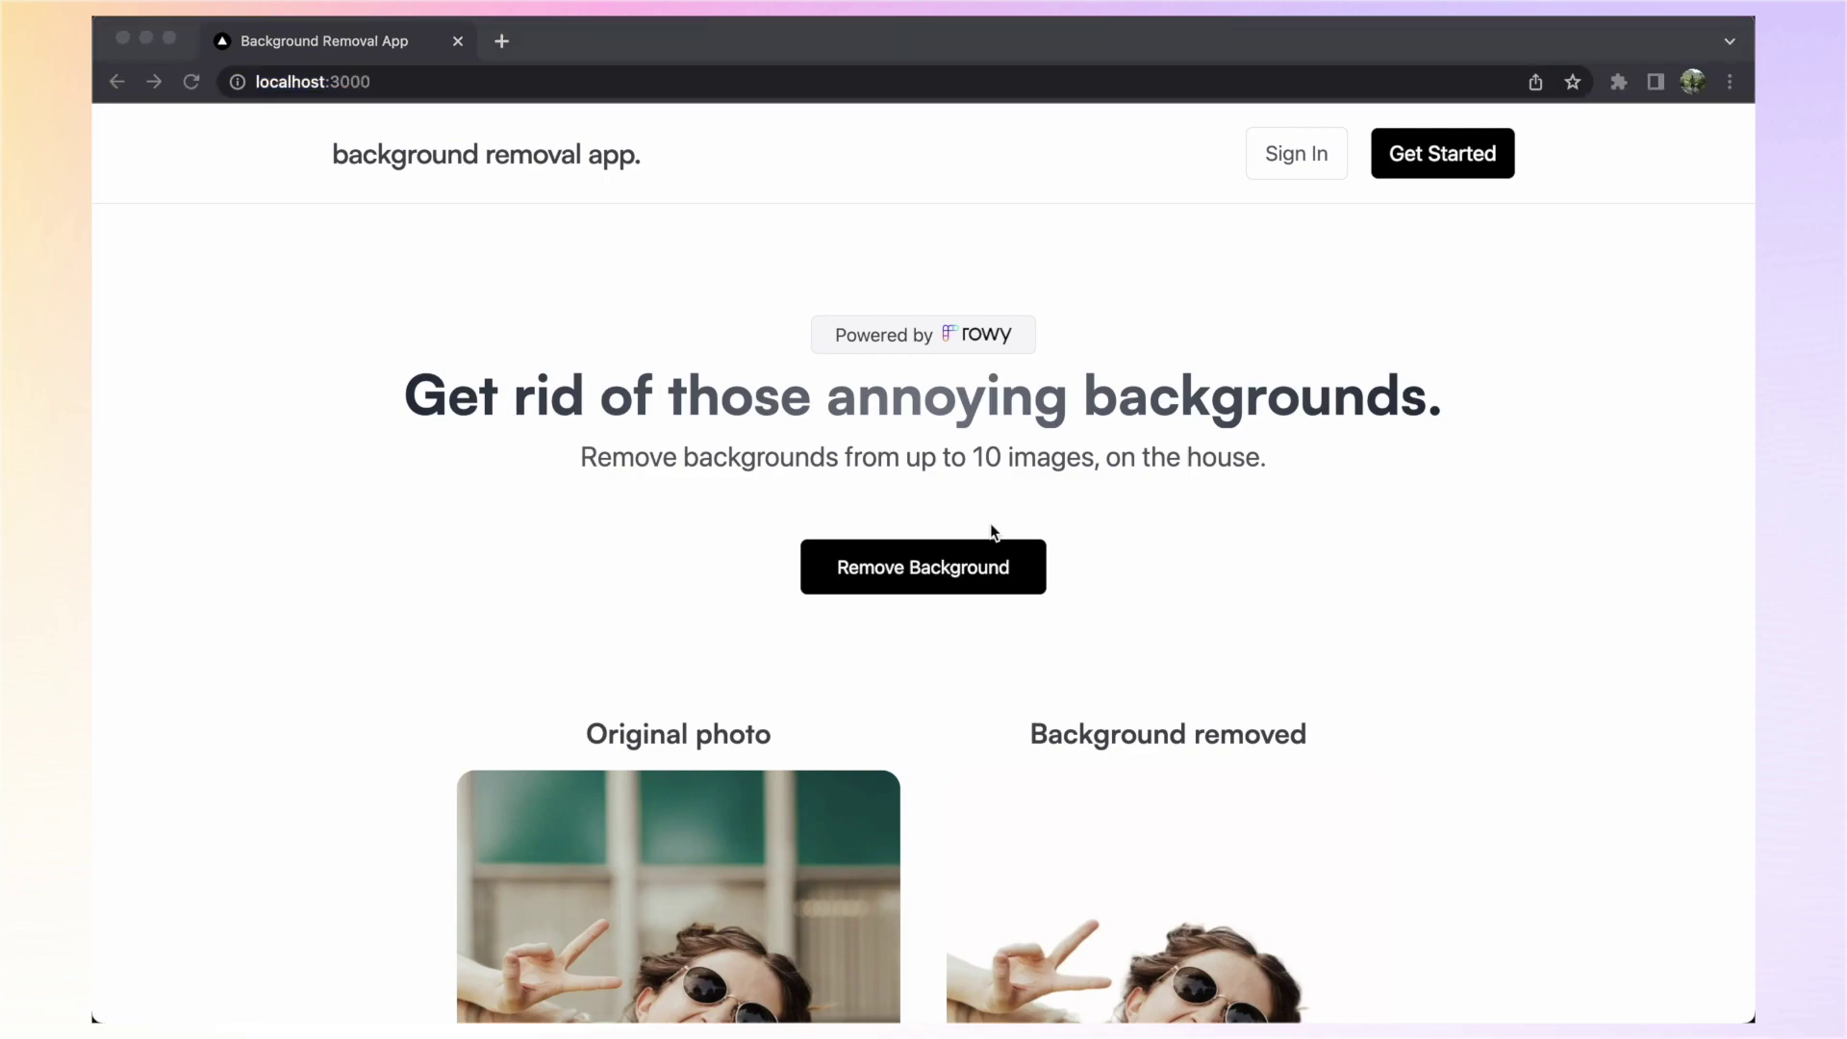
click(908, 572)
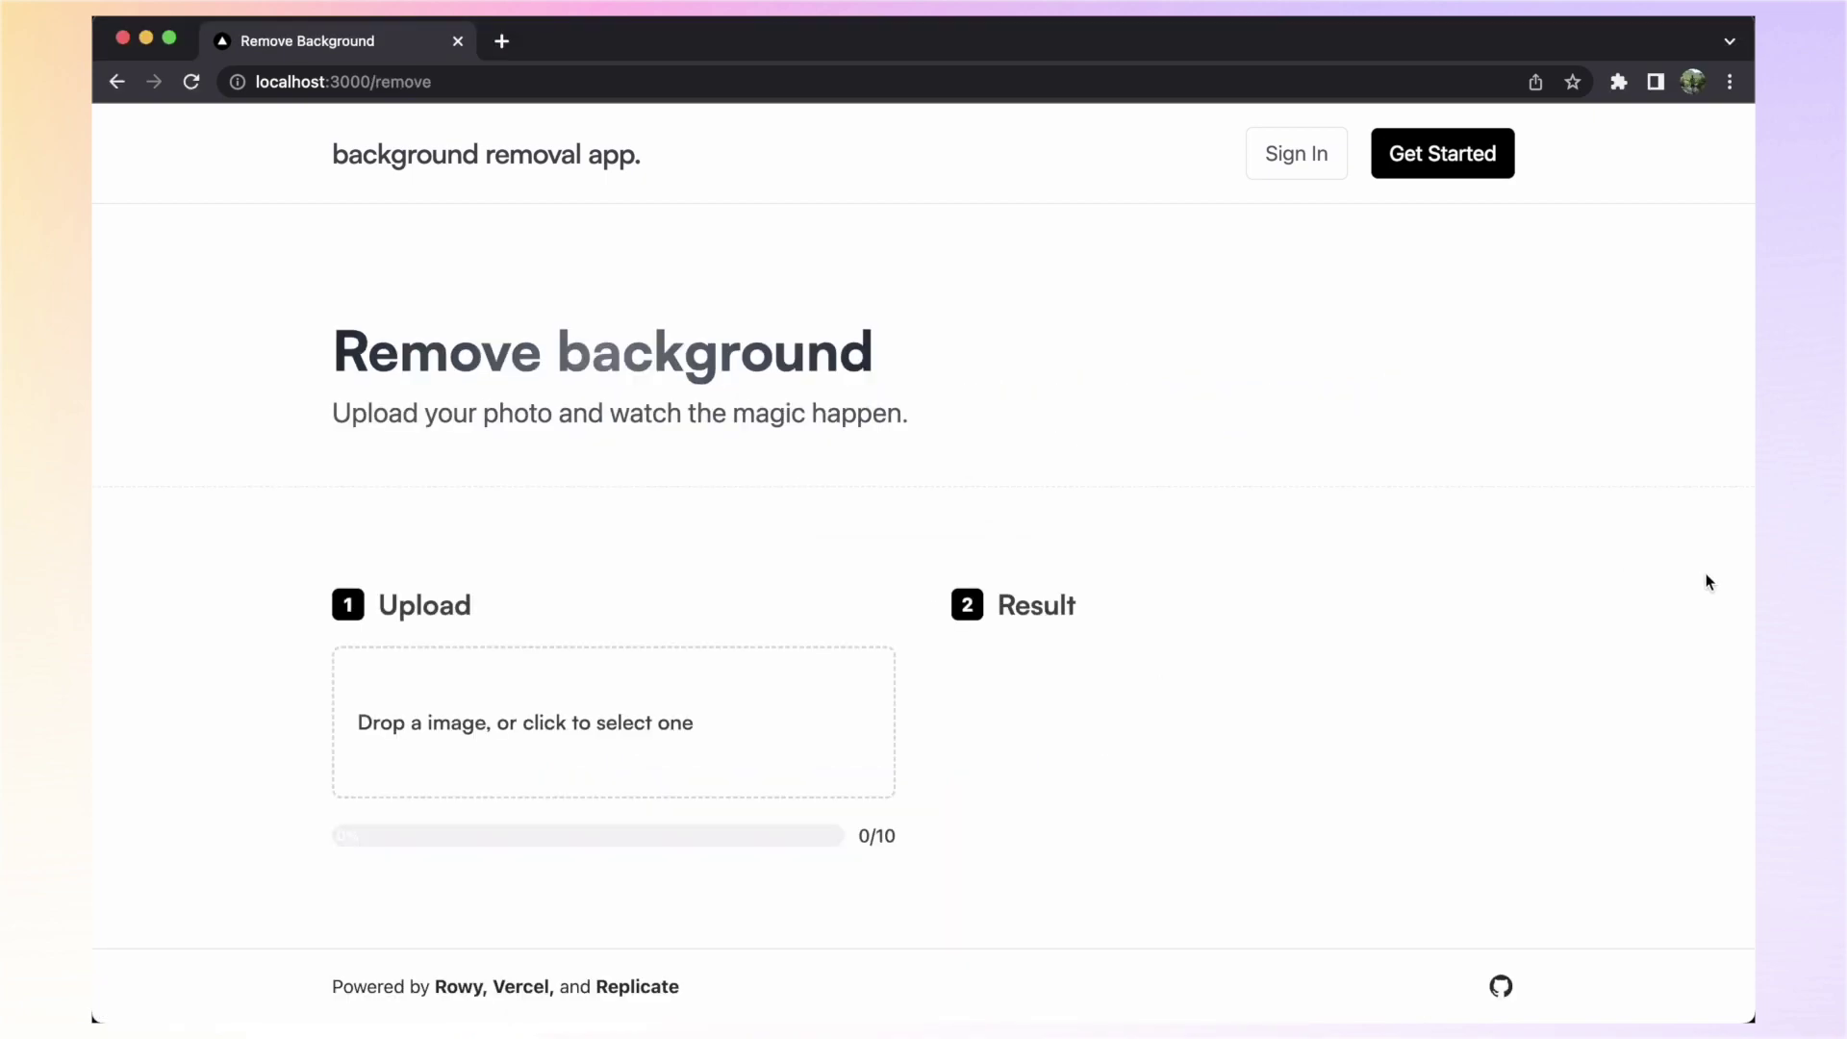
Upload a portrait photo and scroll through the background-removed result
click(714, 759)
key(Return)
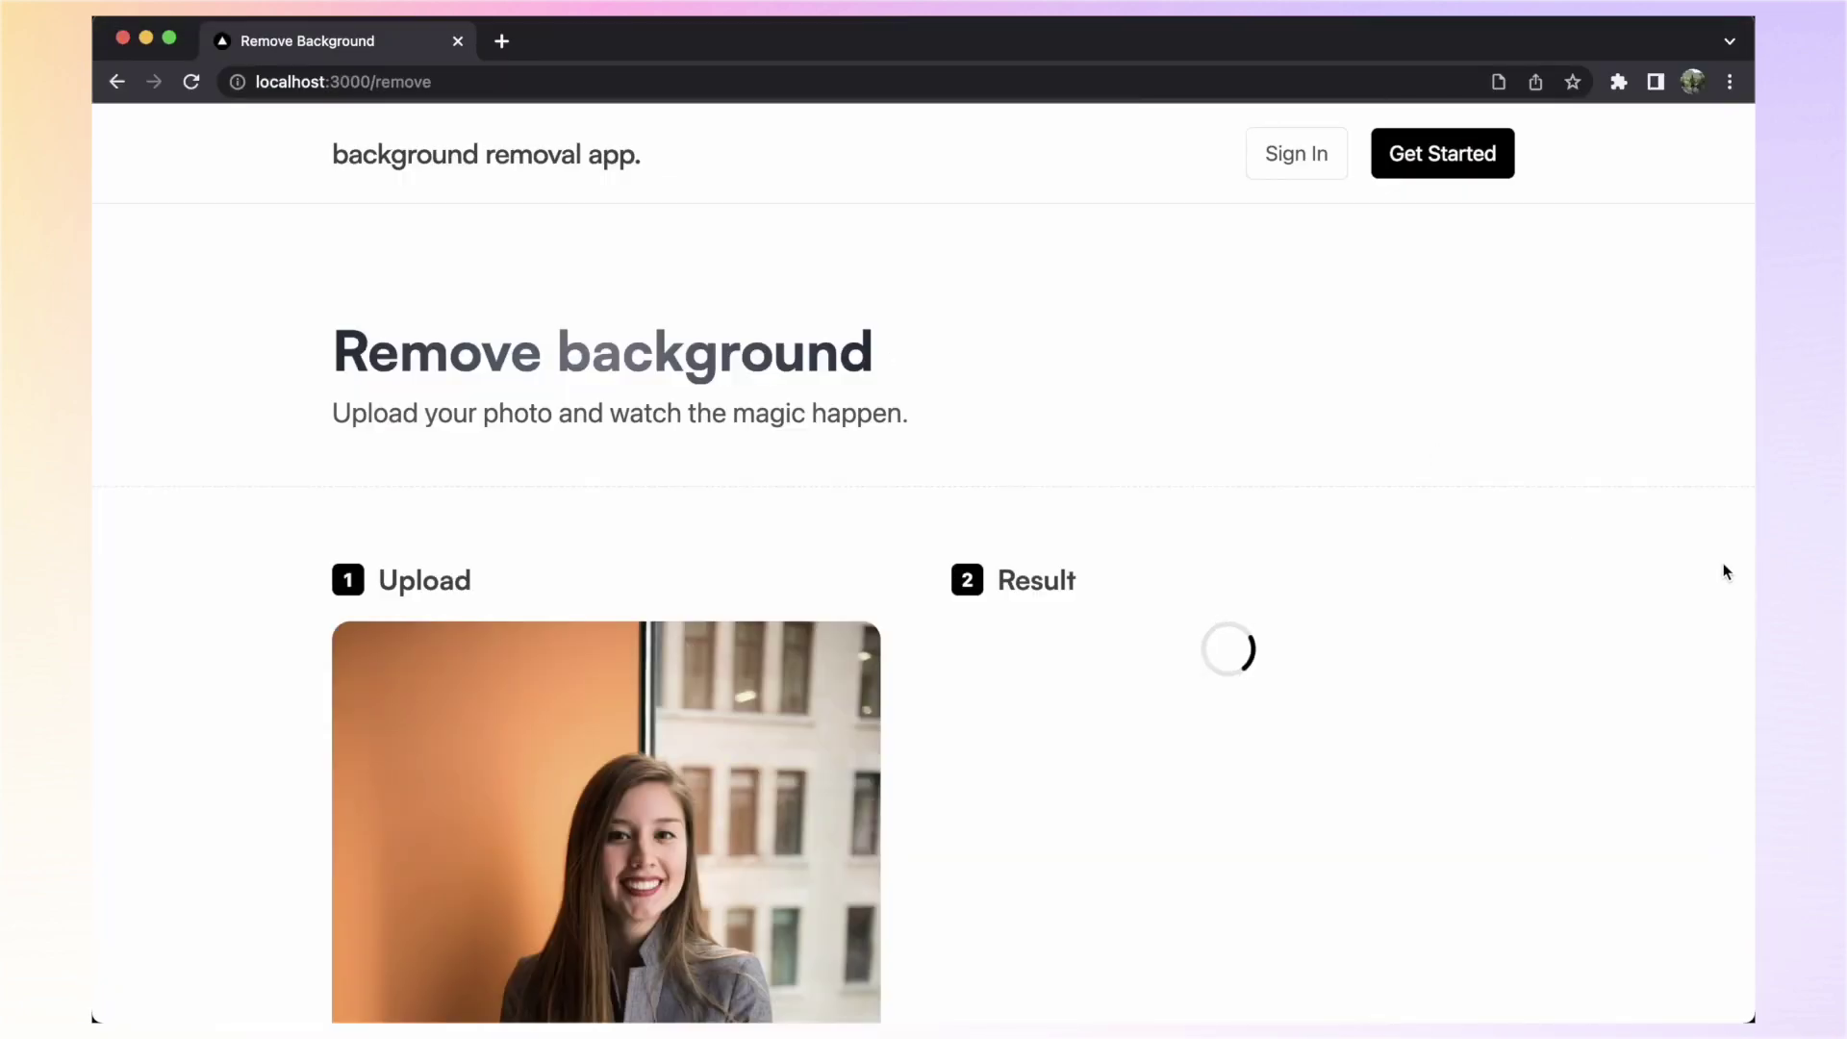
scroll(1352, 574, down, 2)
scroll(1352, 575, down, 1)
scroll(1350, 571, down, 5)
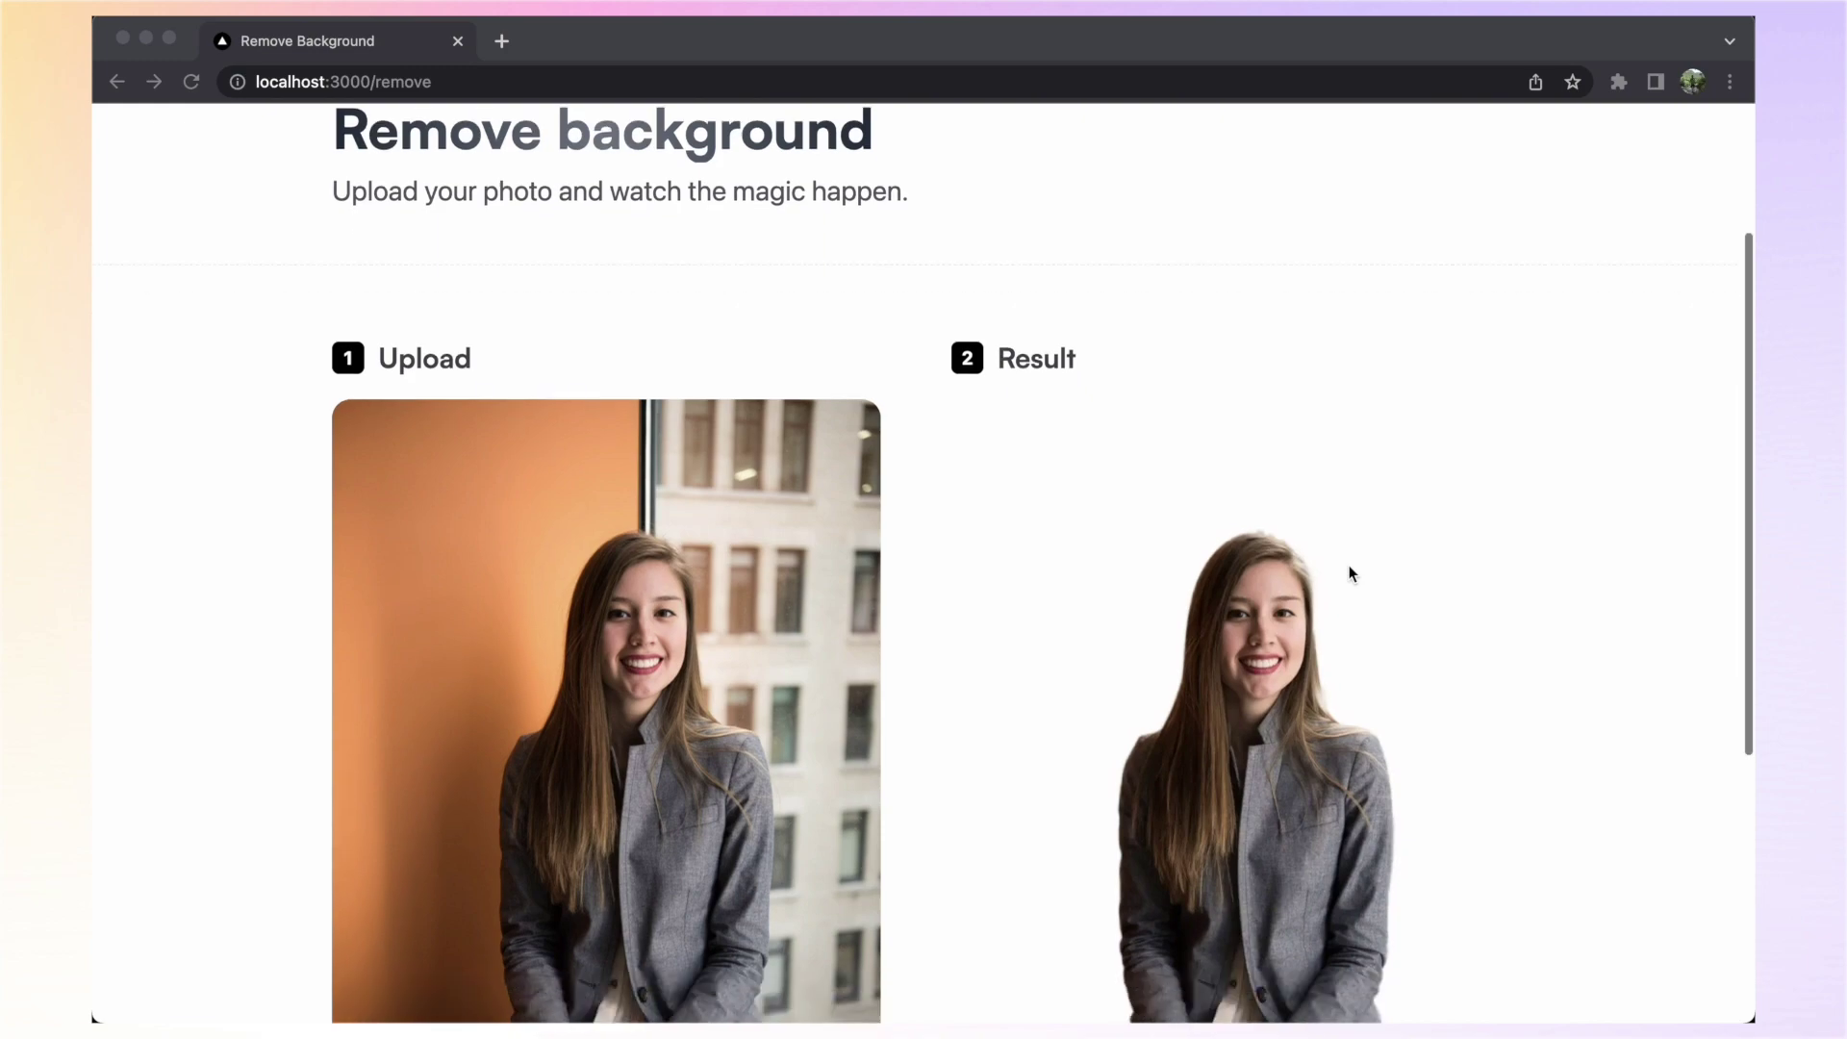
scroll(1349, 563, down, 5)
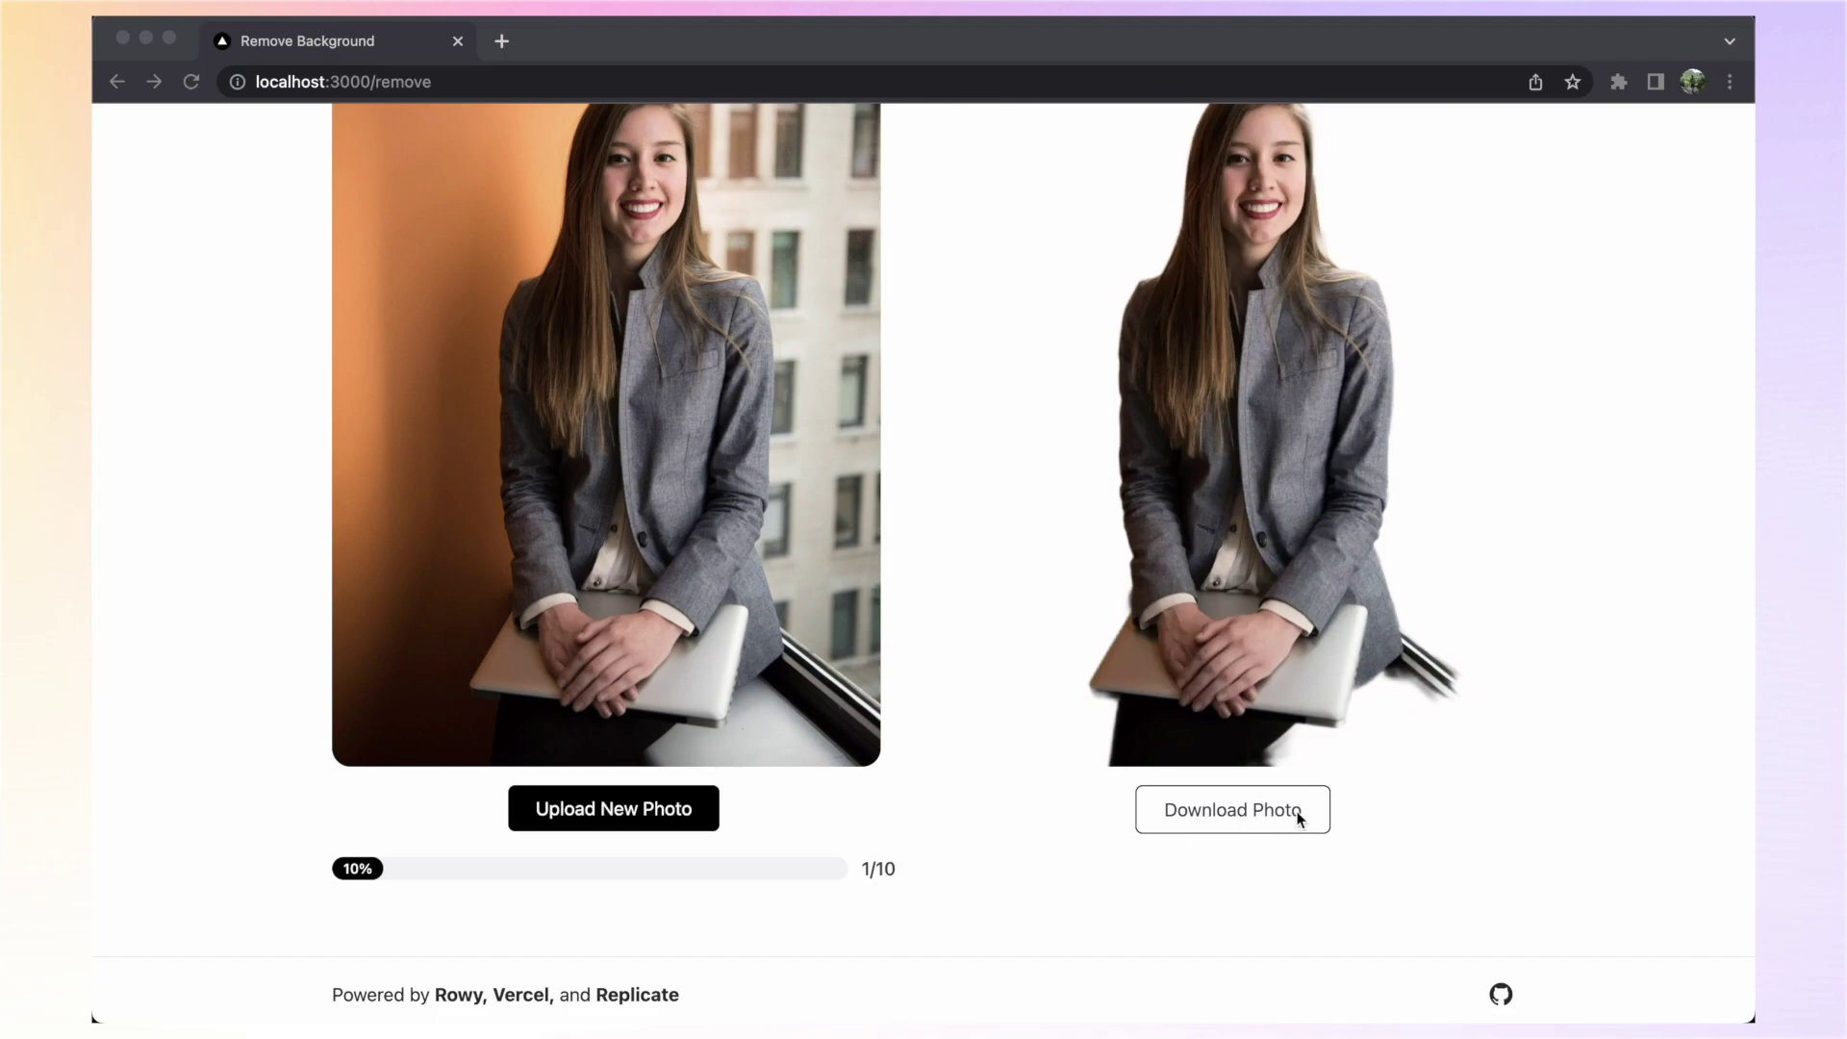
scroll(1347, 512, up, 10)
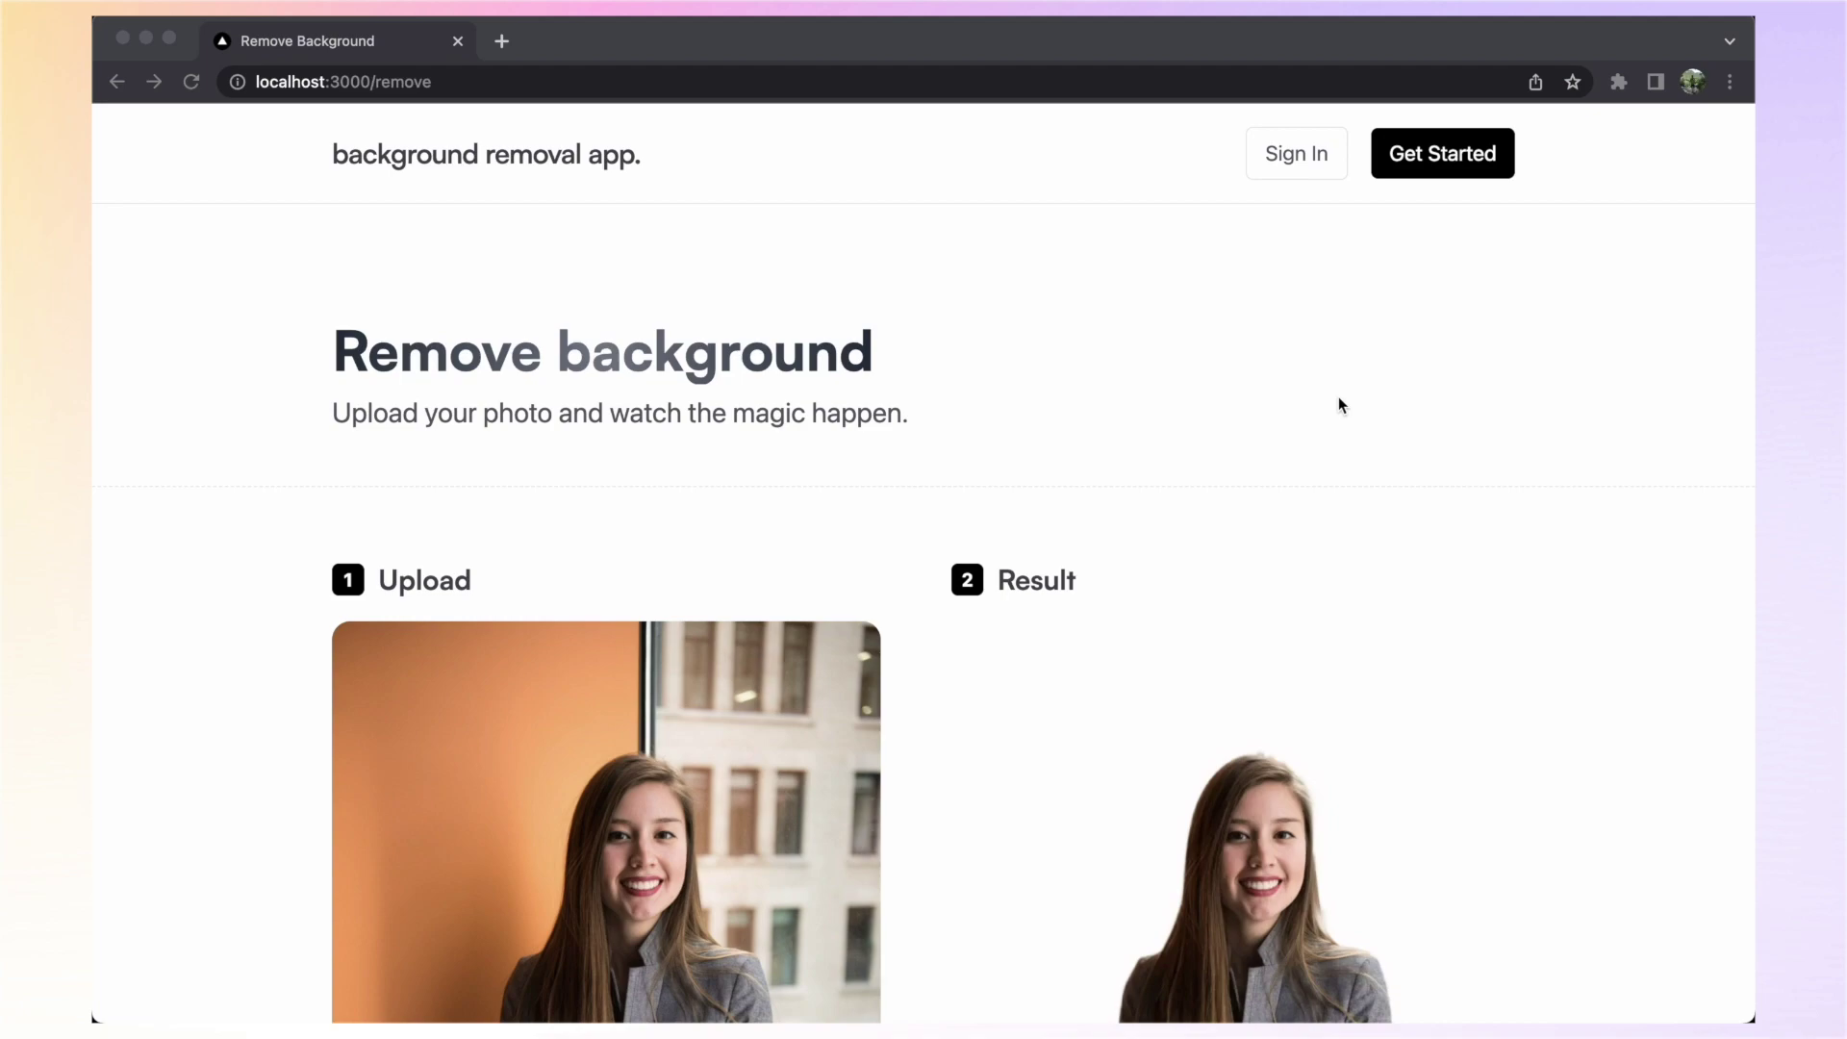
Sign in to the app with the first Google account
click(1301, 161)
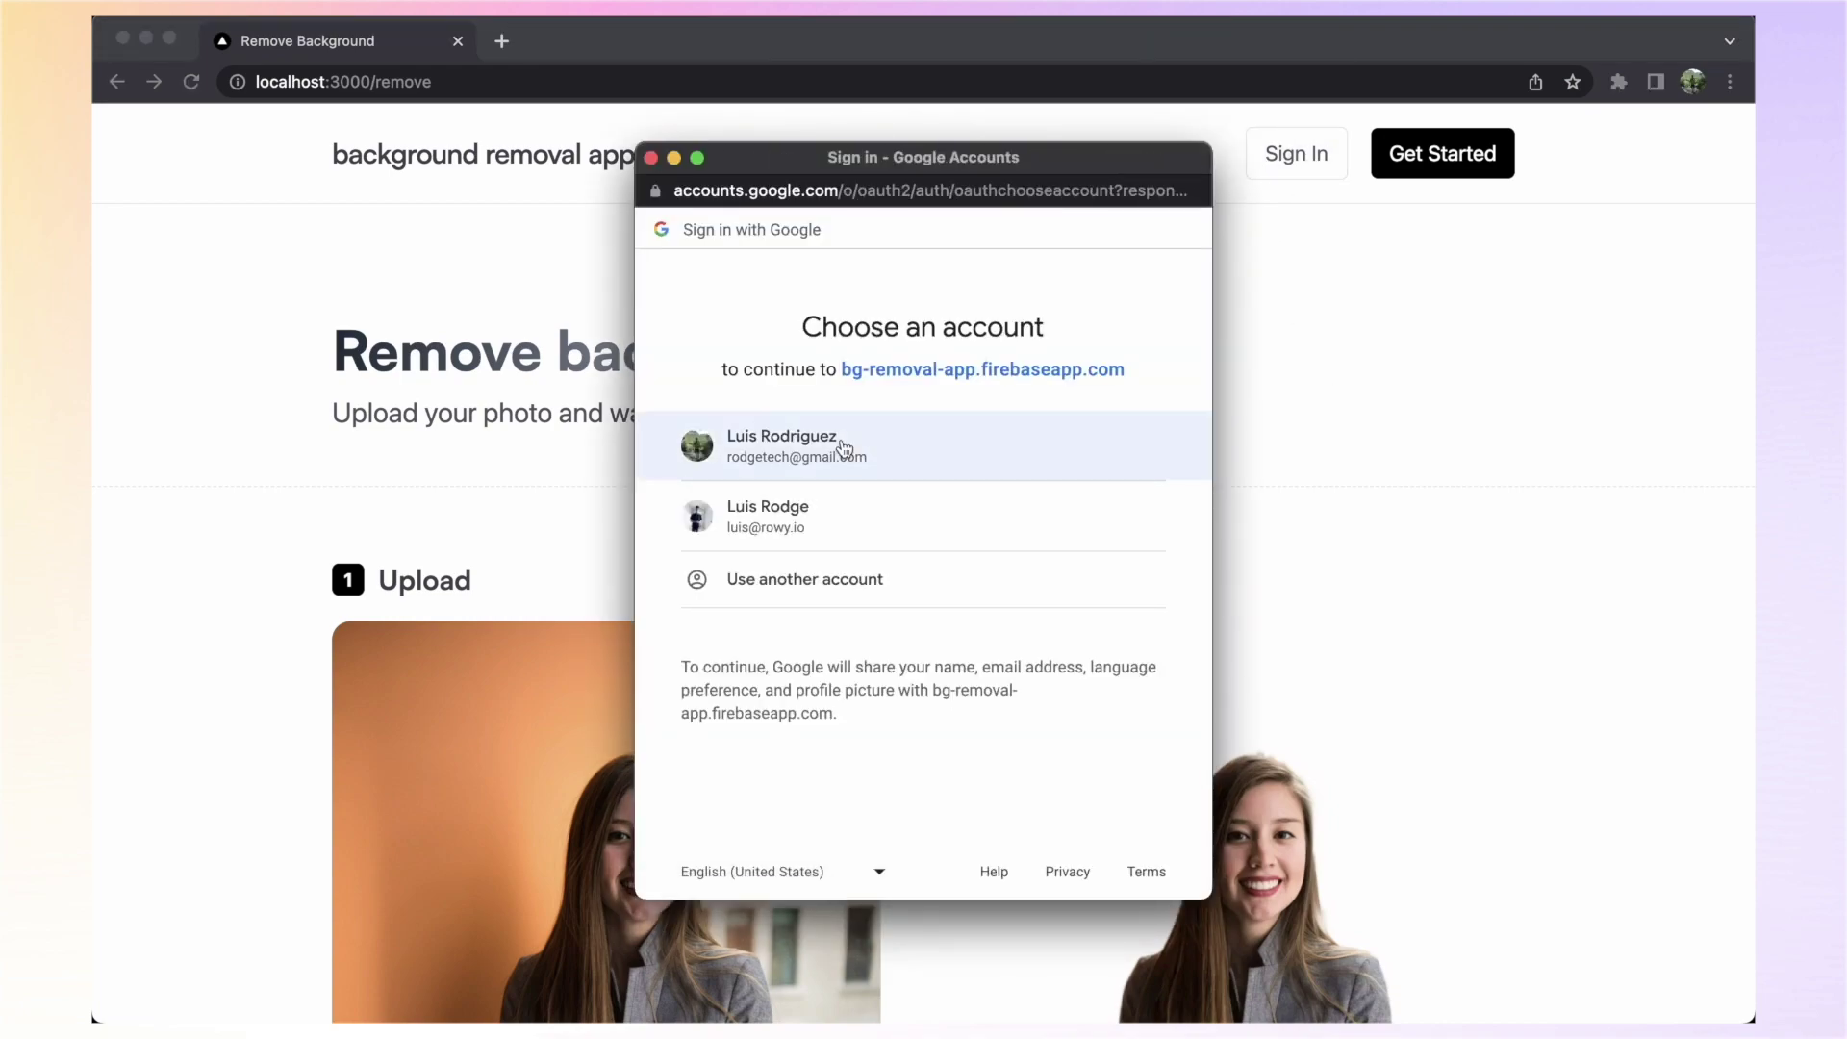
click(847, 445)
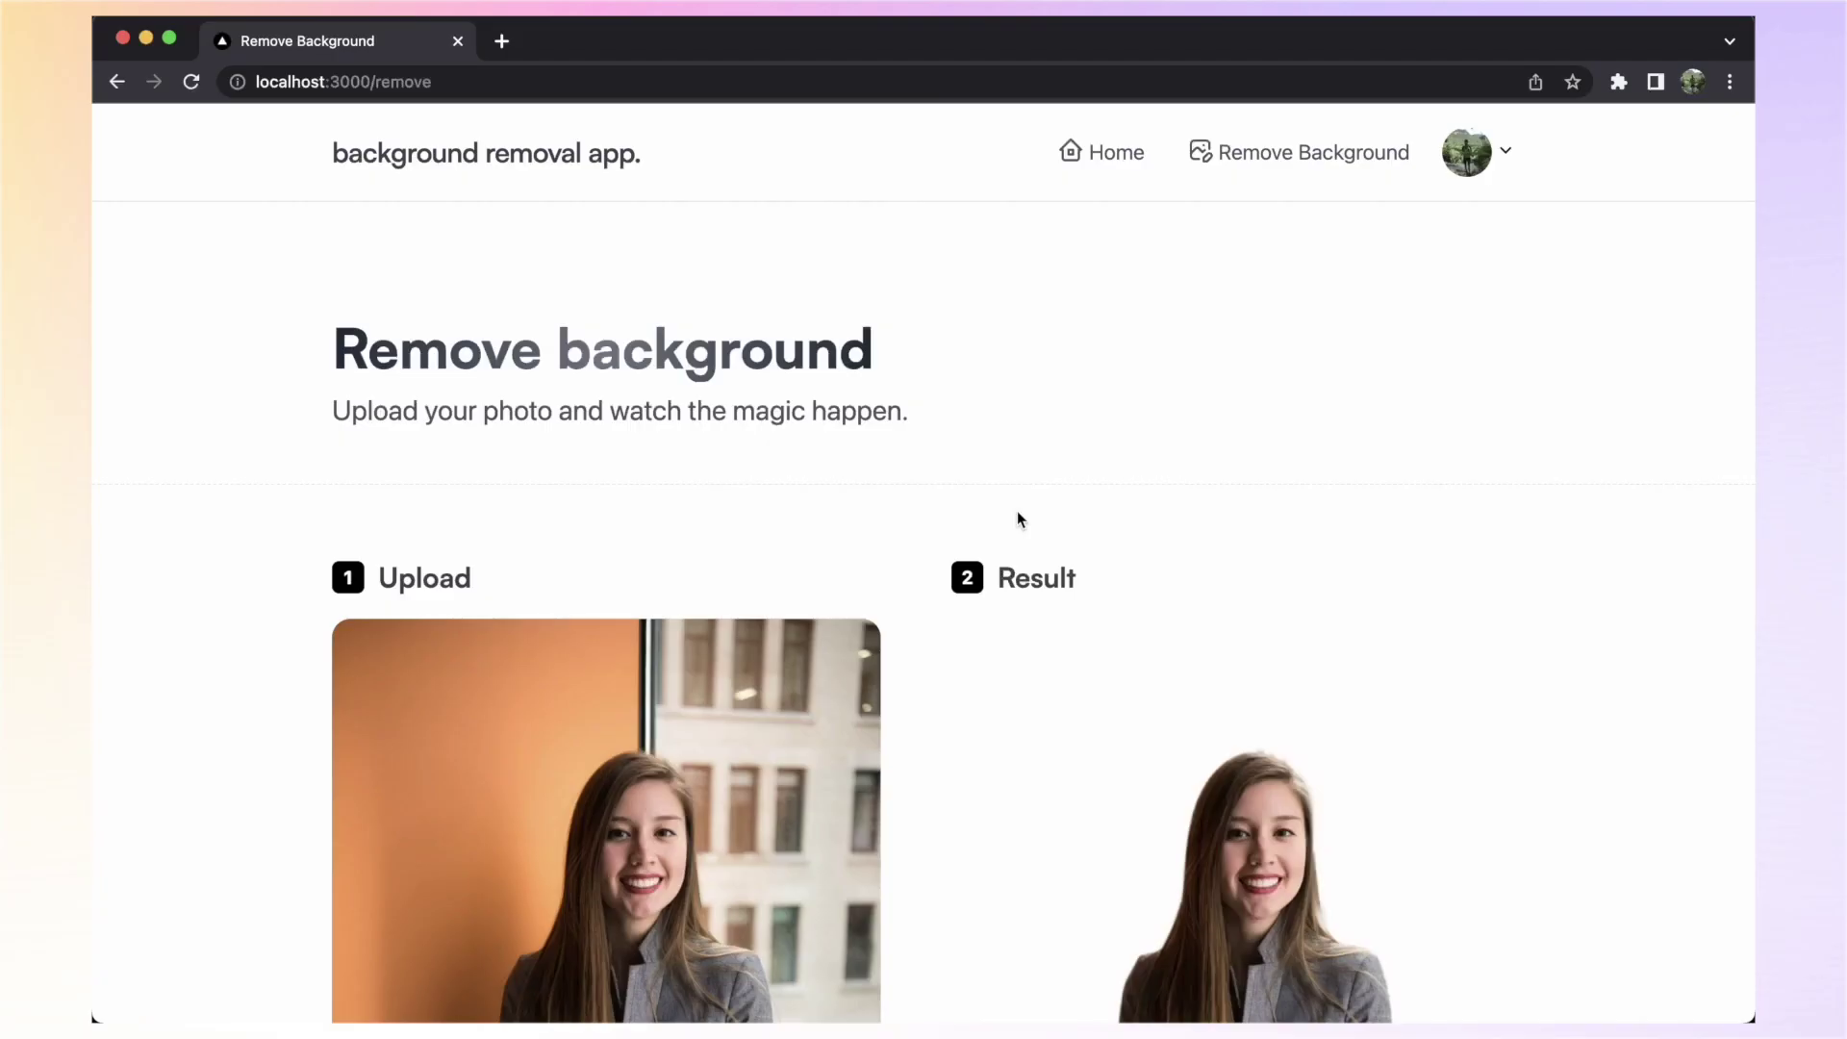
scroll(1018, 520, down, 5)
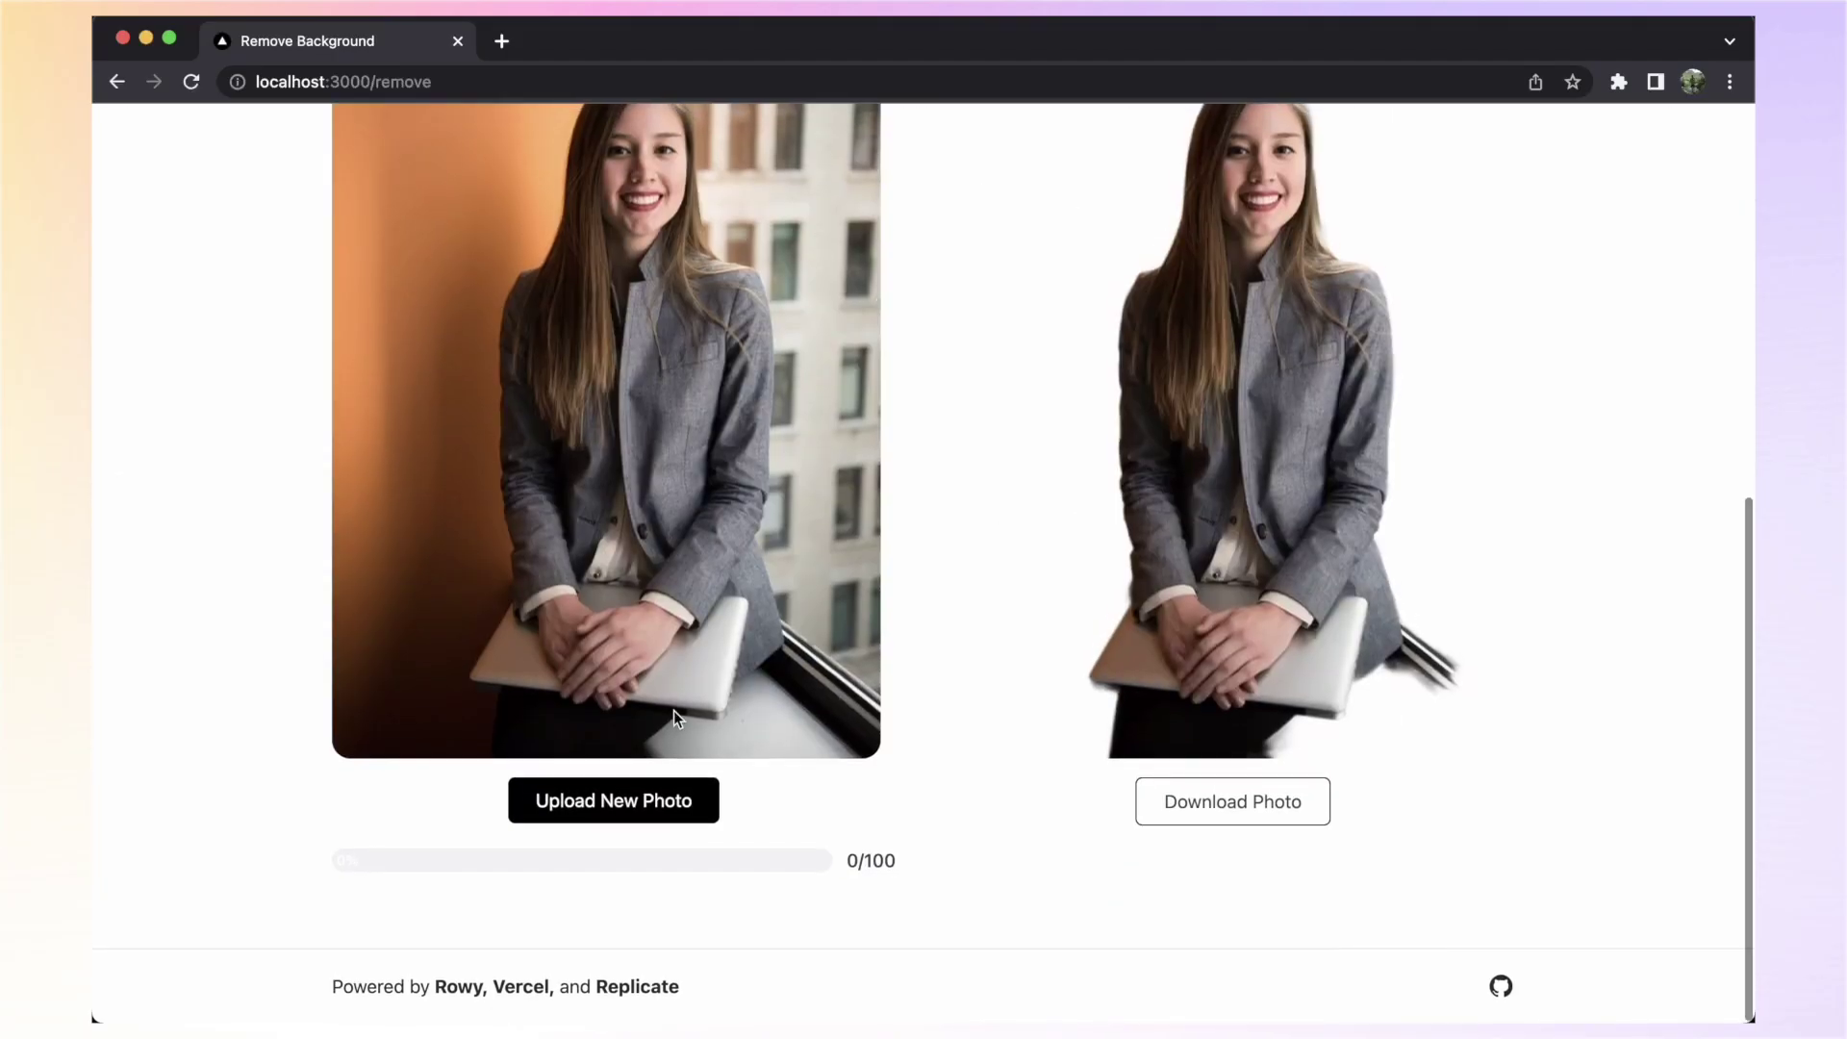
Reset the uploader and remove the background from uno.jpeg
click(674, 787)
click(672, 726)
double_click(697, 348)
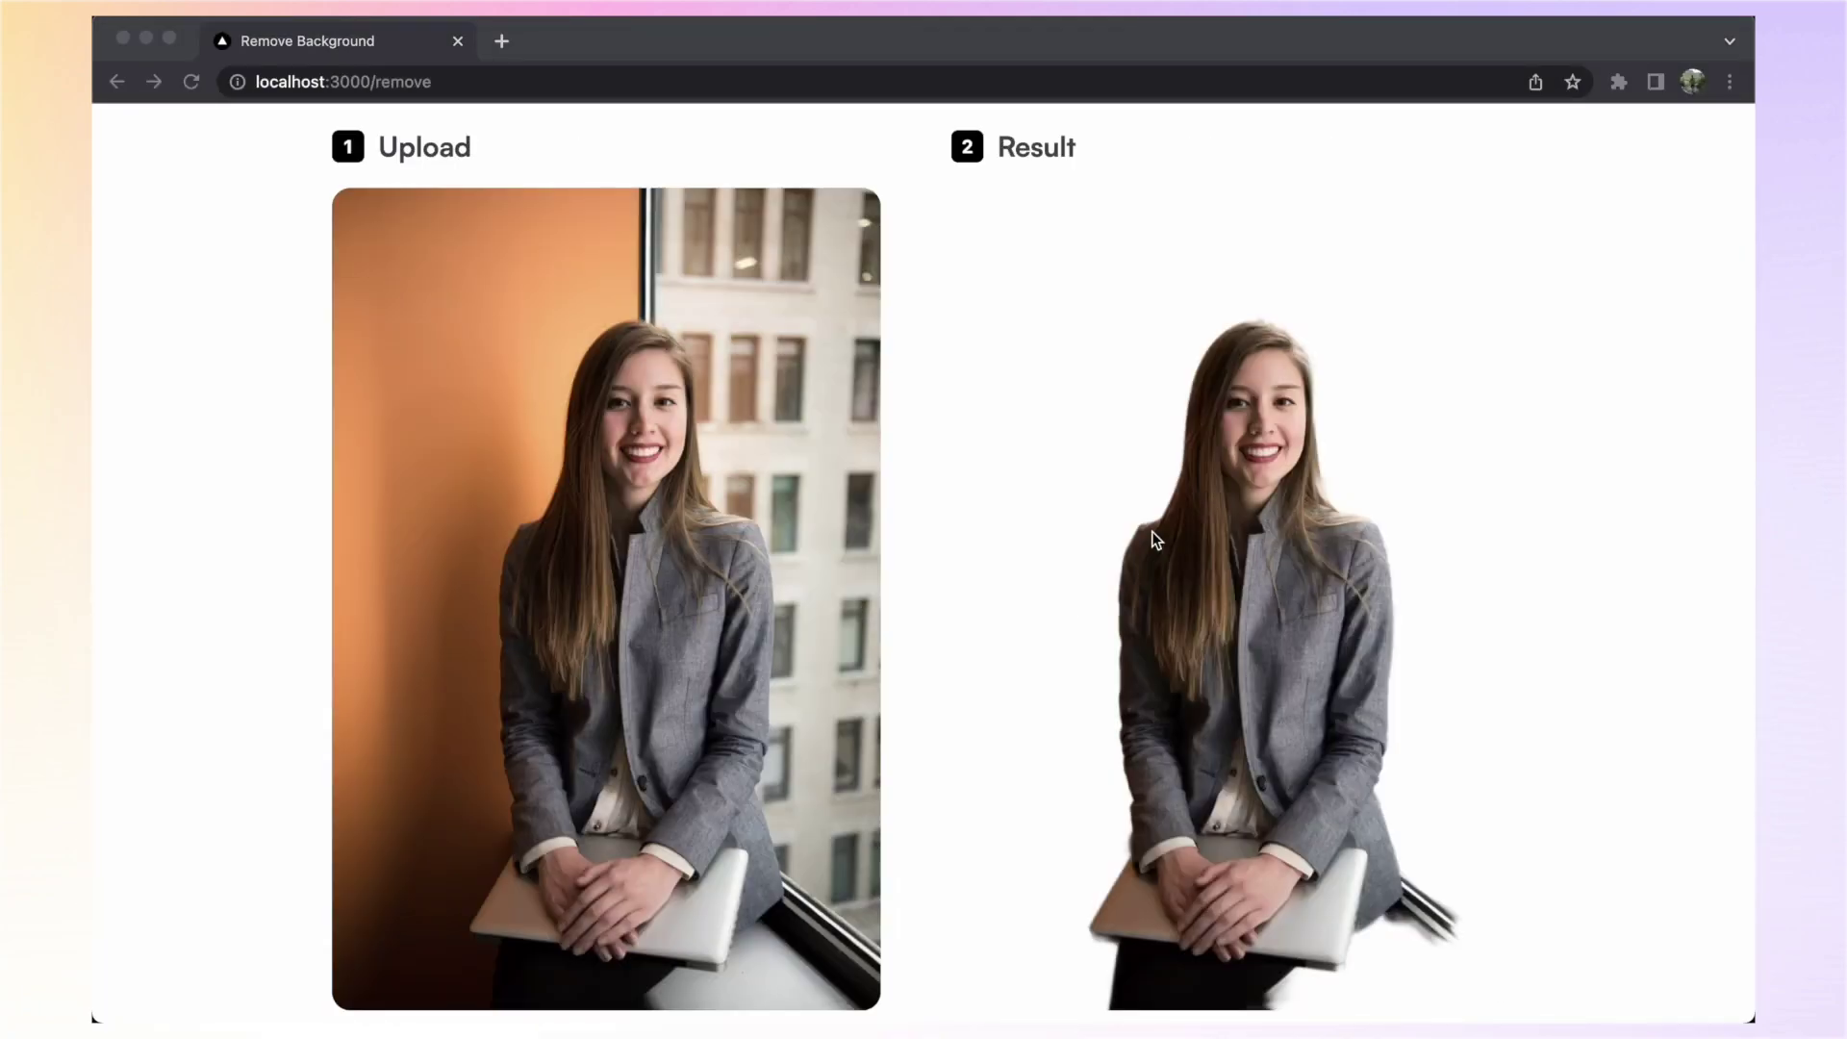
scroll(1152, 532, up, 3)
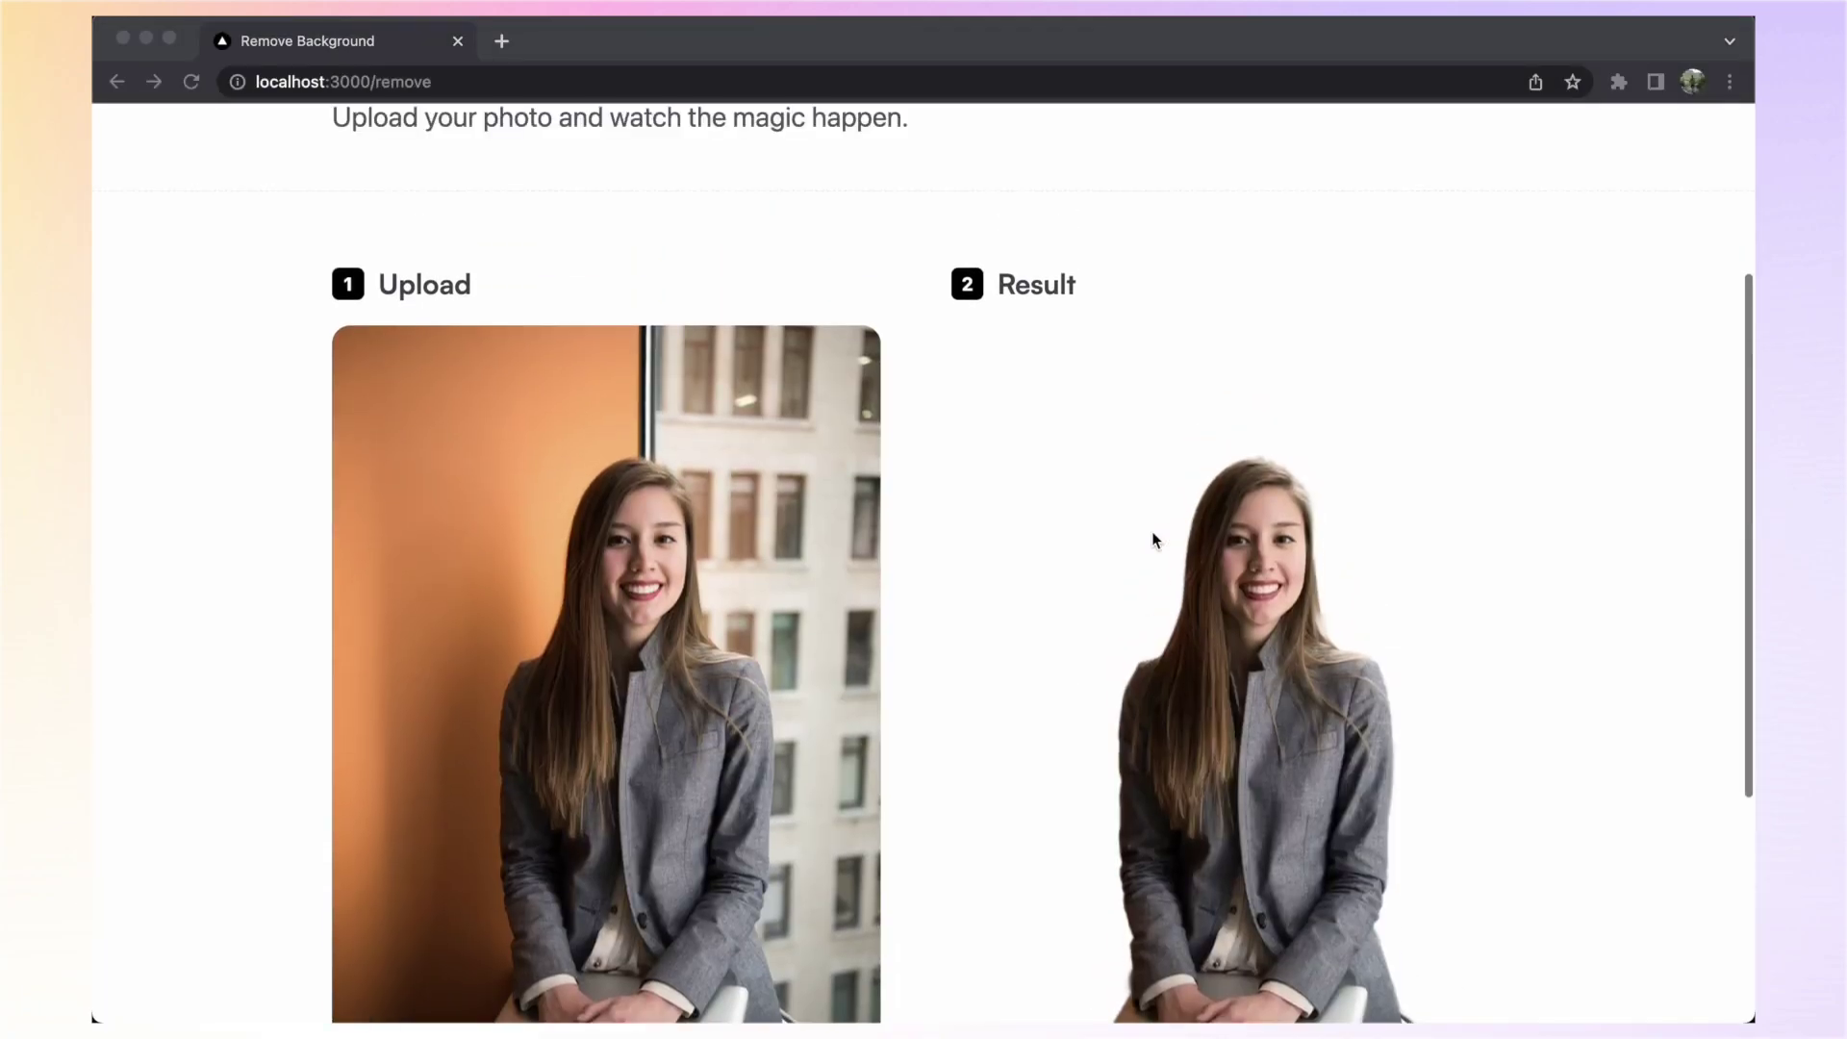
scroll(1154, 539, up, 2)
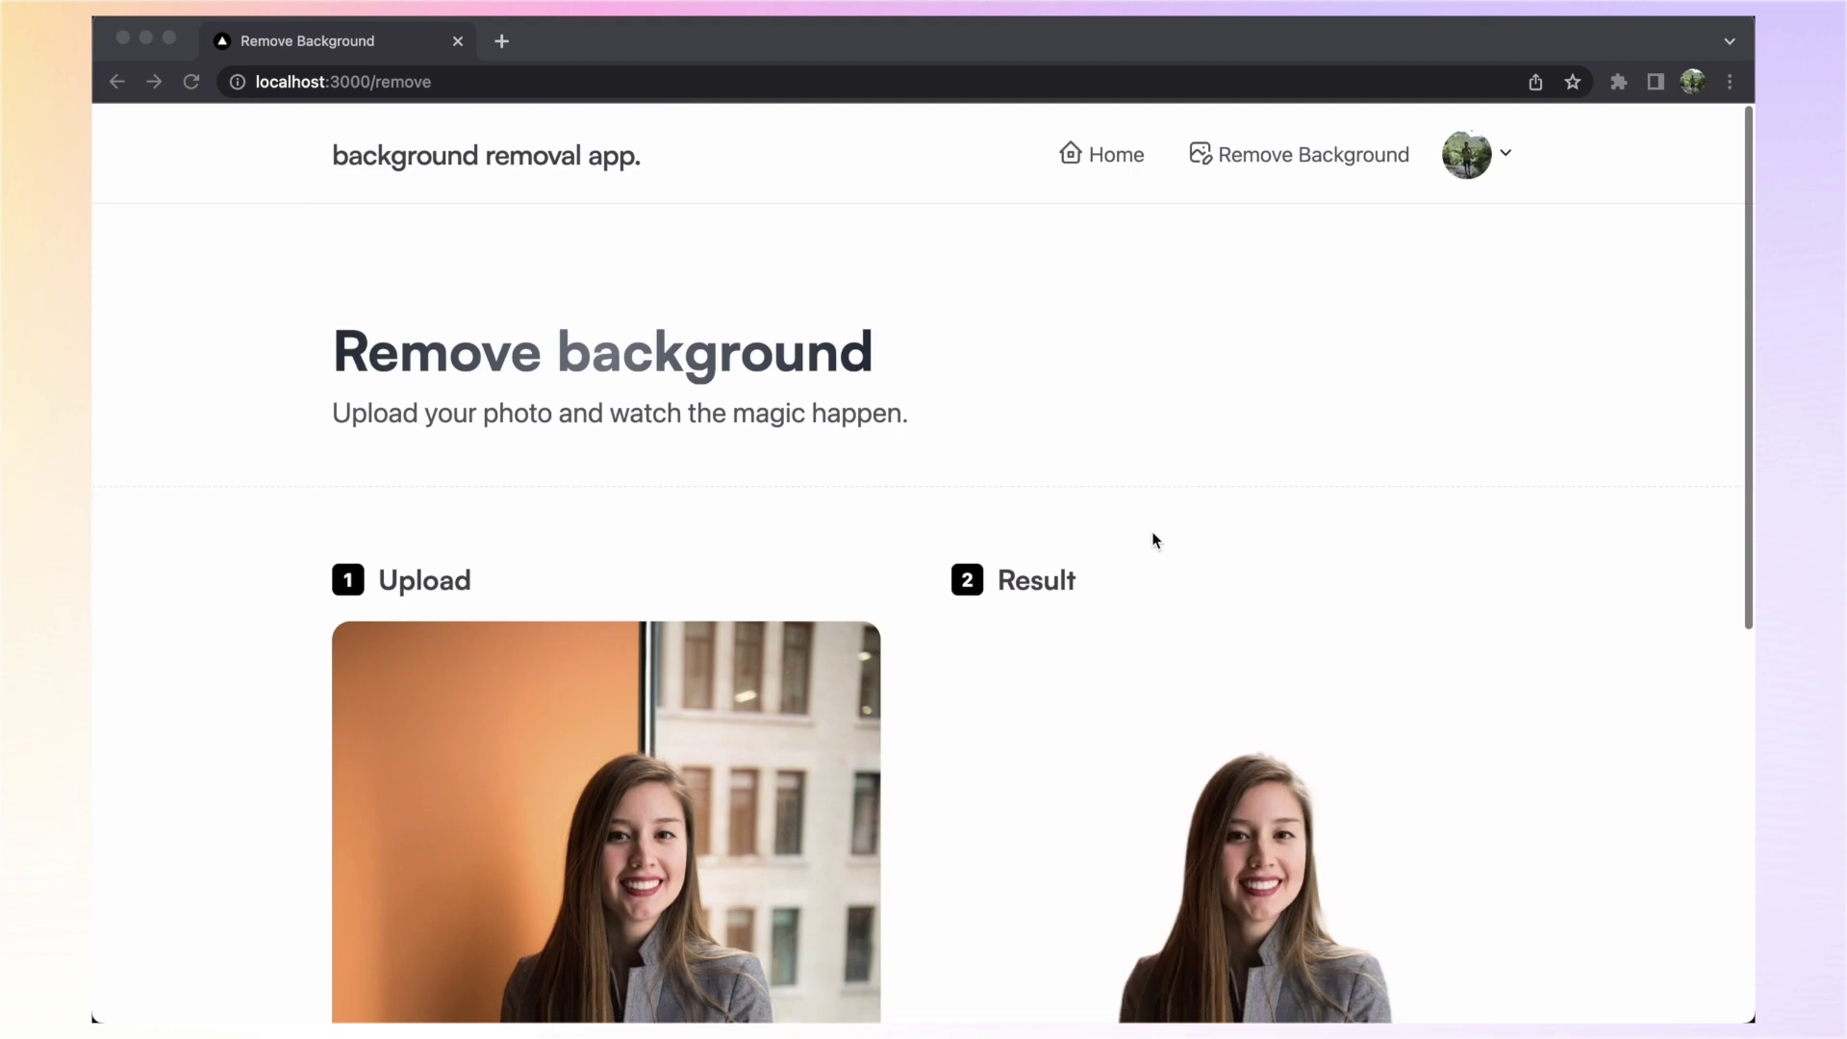
Review the image history on the account dashboard
click(1505, 152)
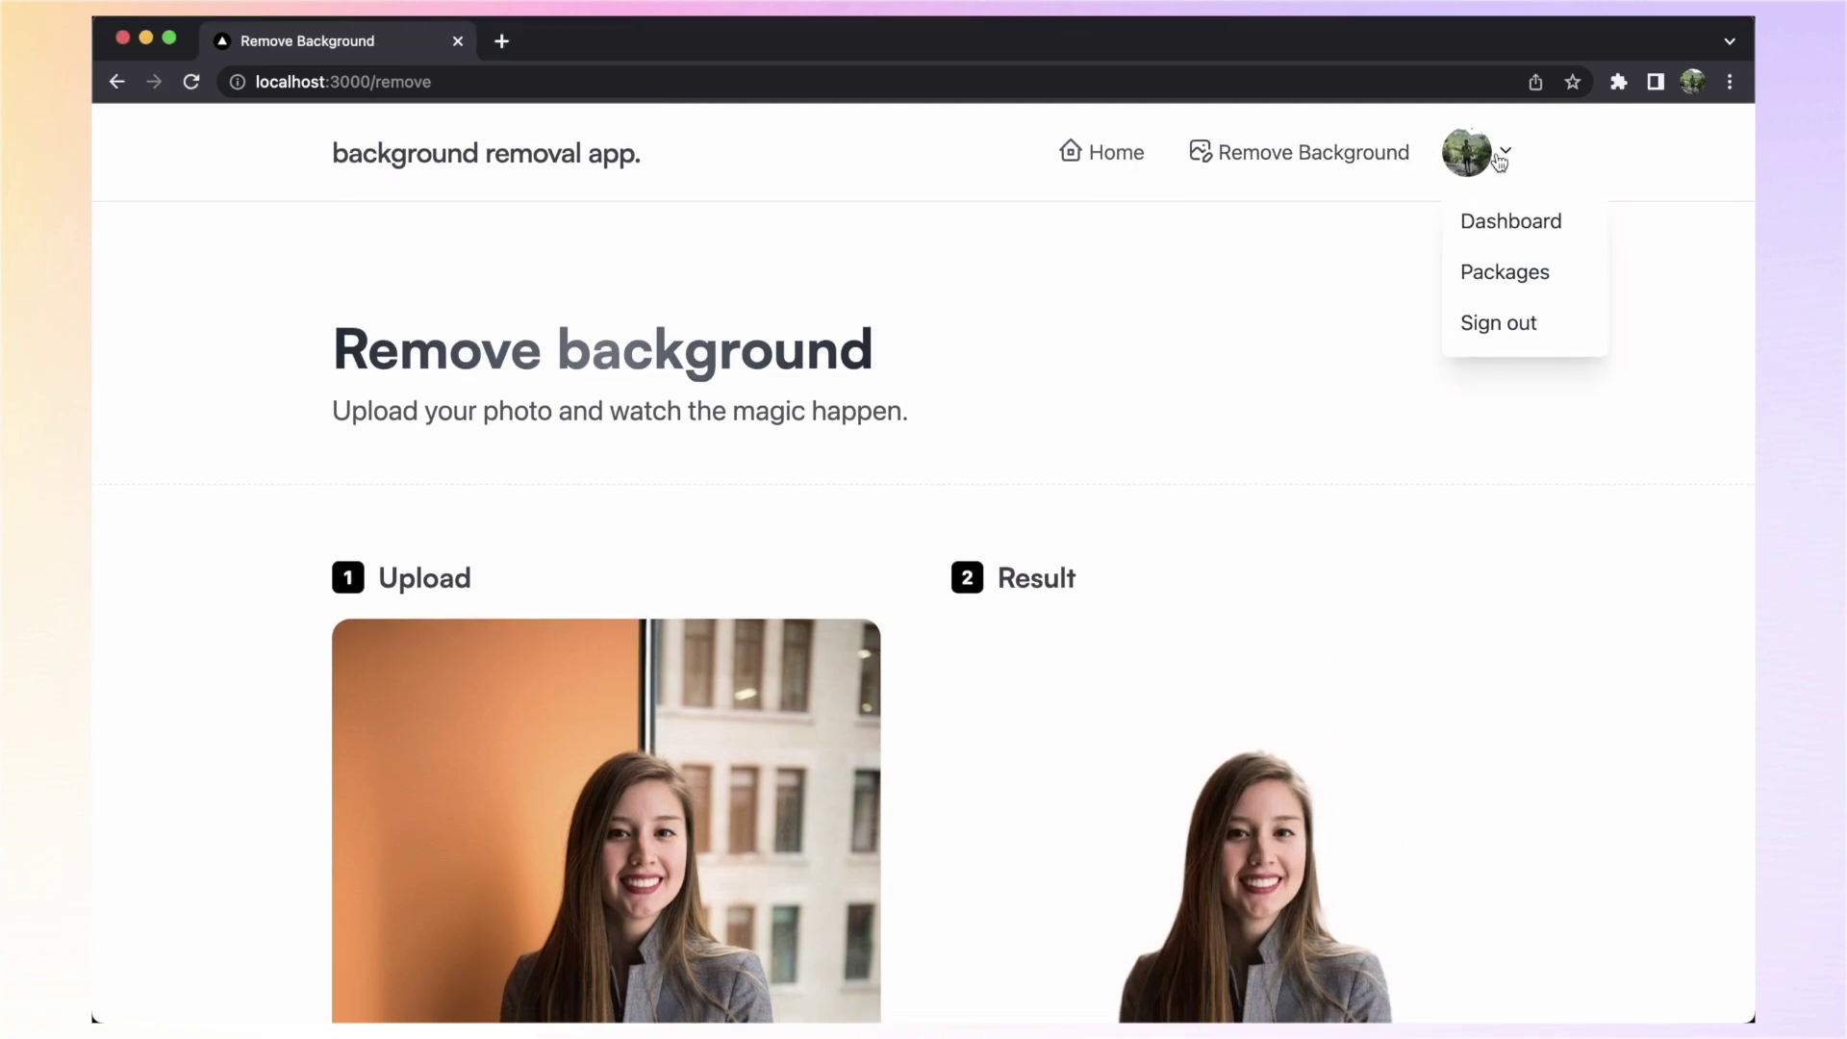
click(1524, 223)
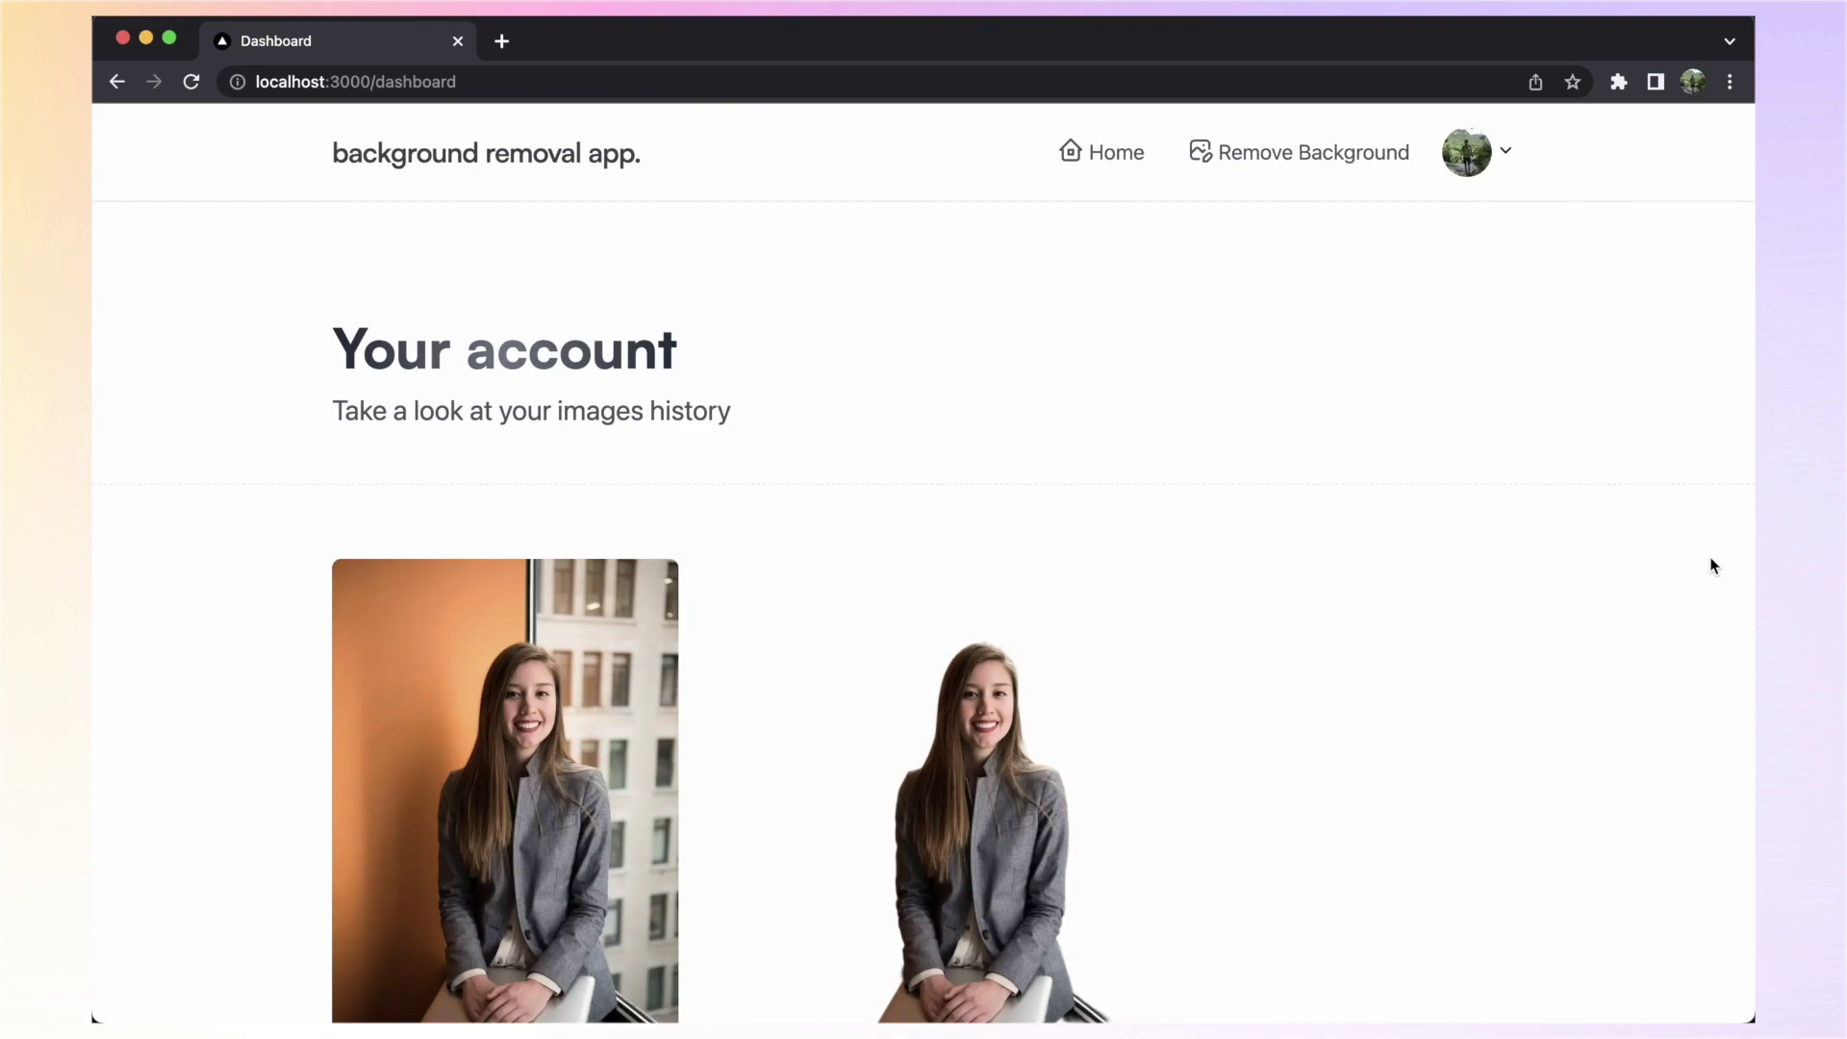
scroll(1711, 565, down, 2)
scroll(1505, 684, up, 2)
Return to the home page and open the credit Packages page
click(532, 156)
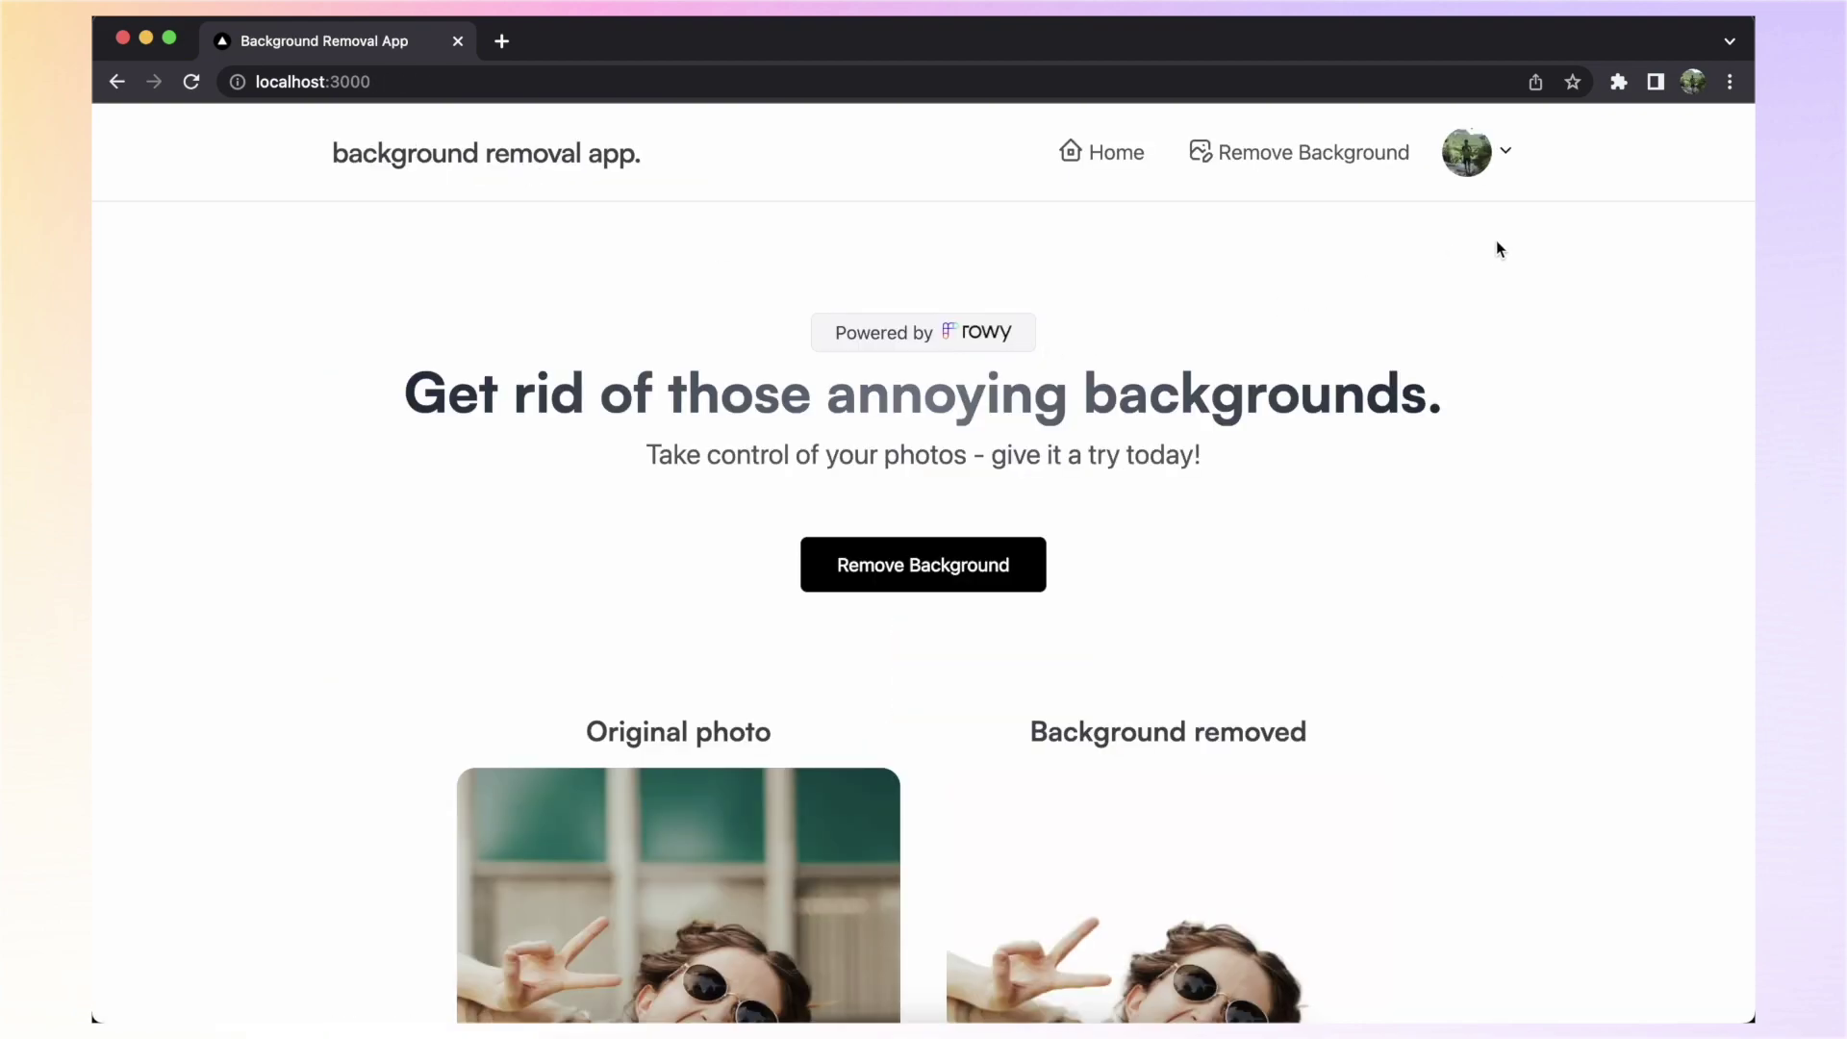
click(1466, 161)
click(1505, 269)
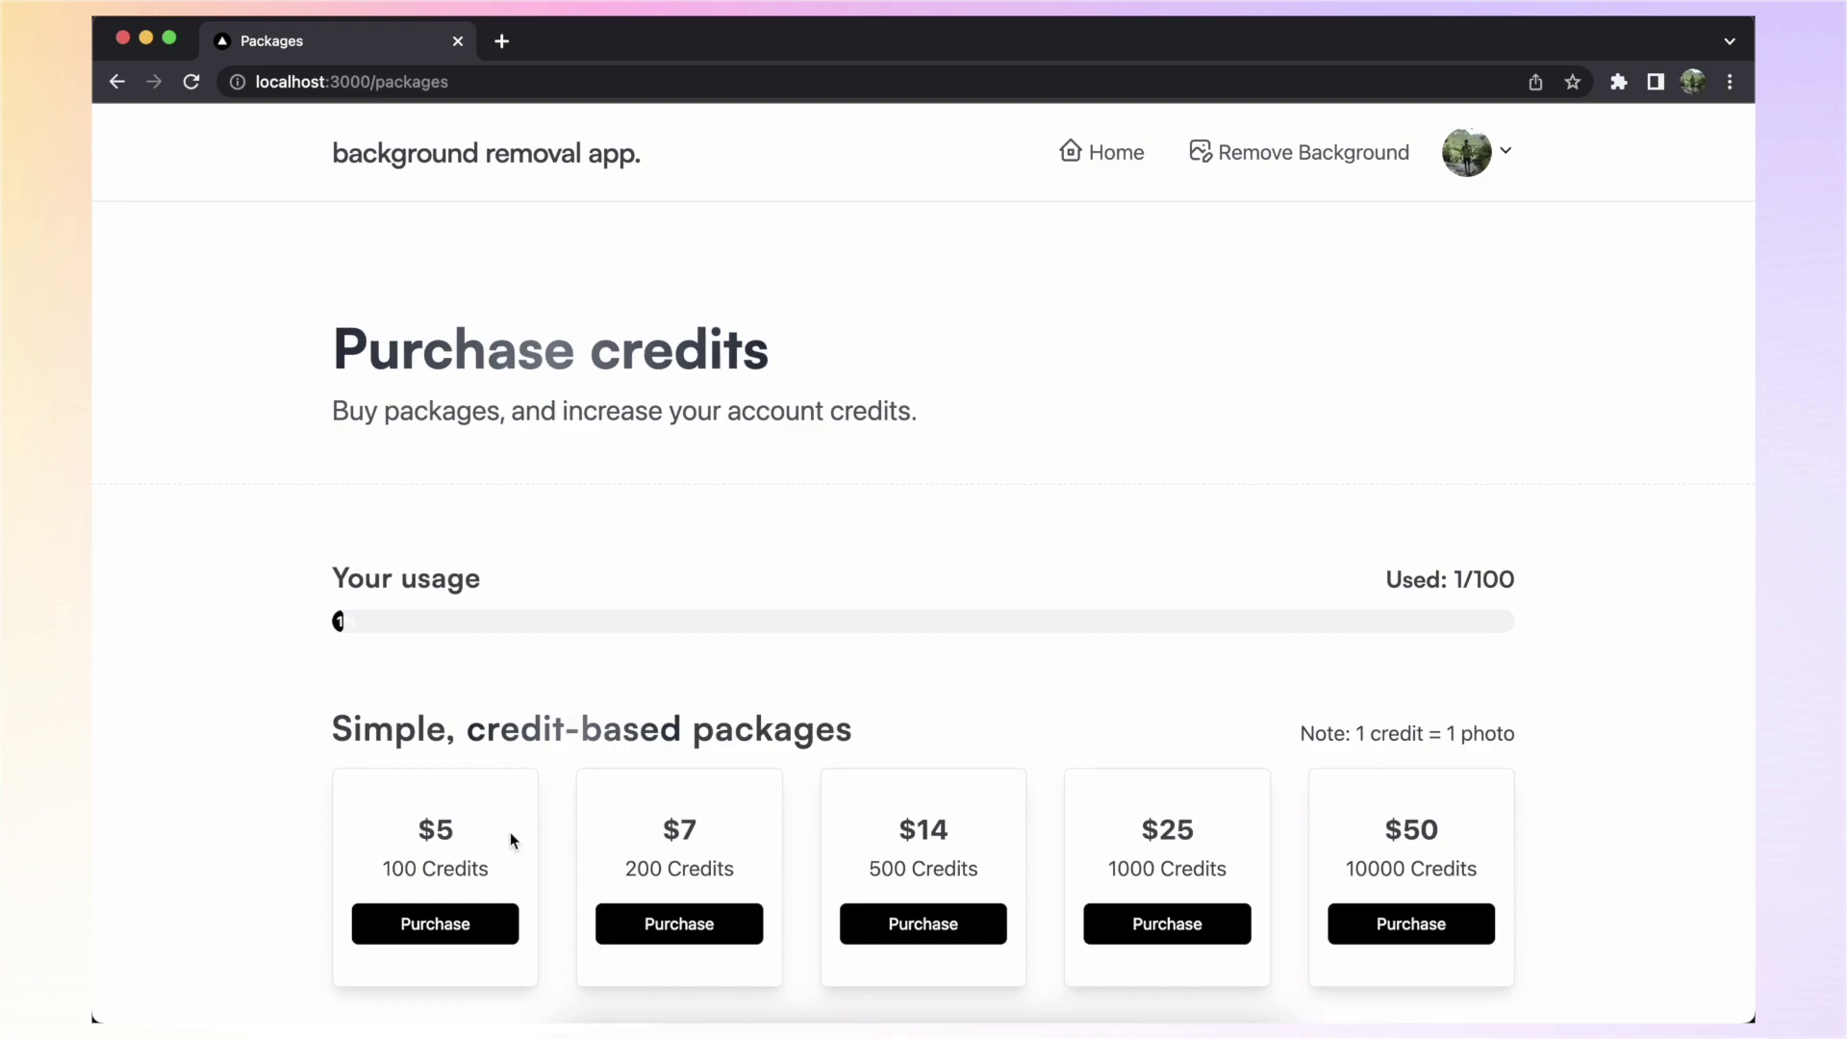
Choose Purchase on the $5 / 100 Credits package card
drag(495, 868, 404, 858)
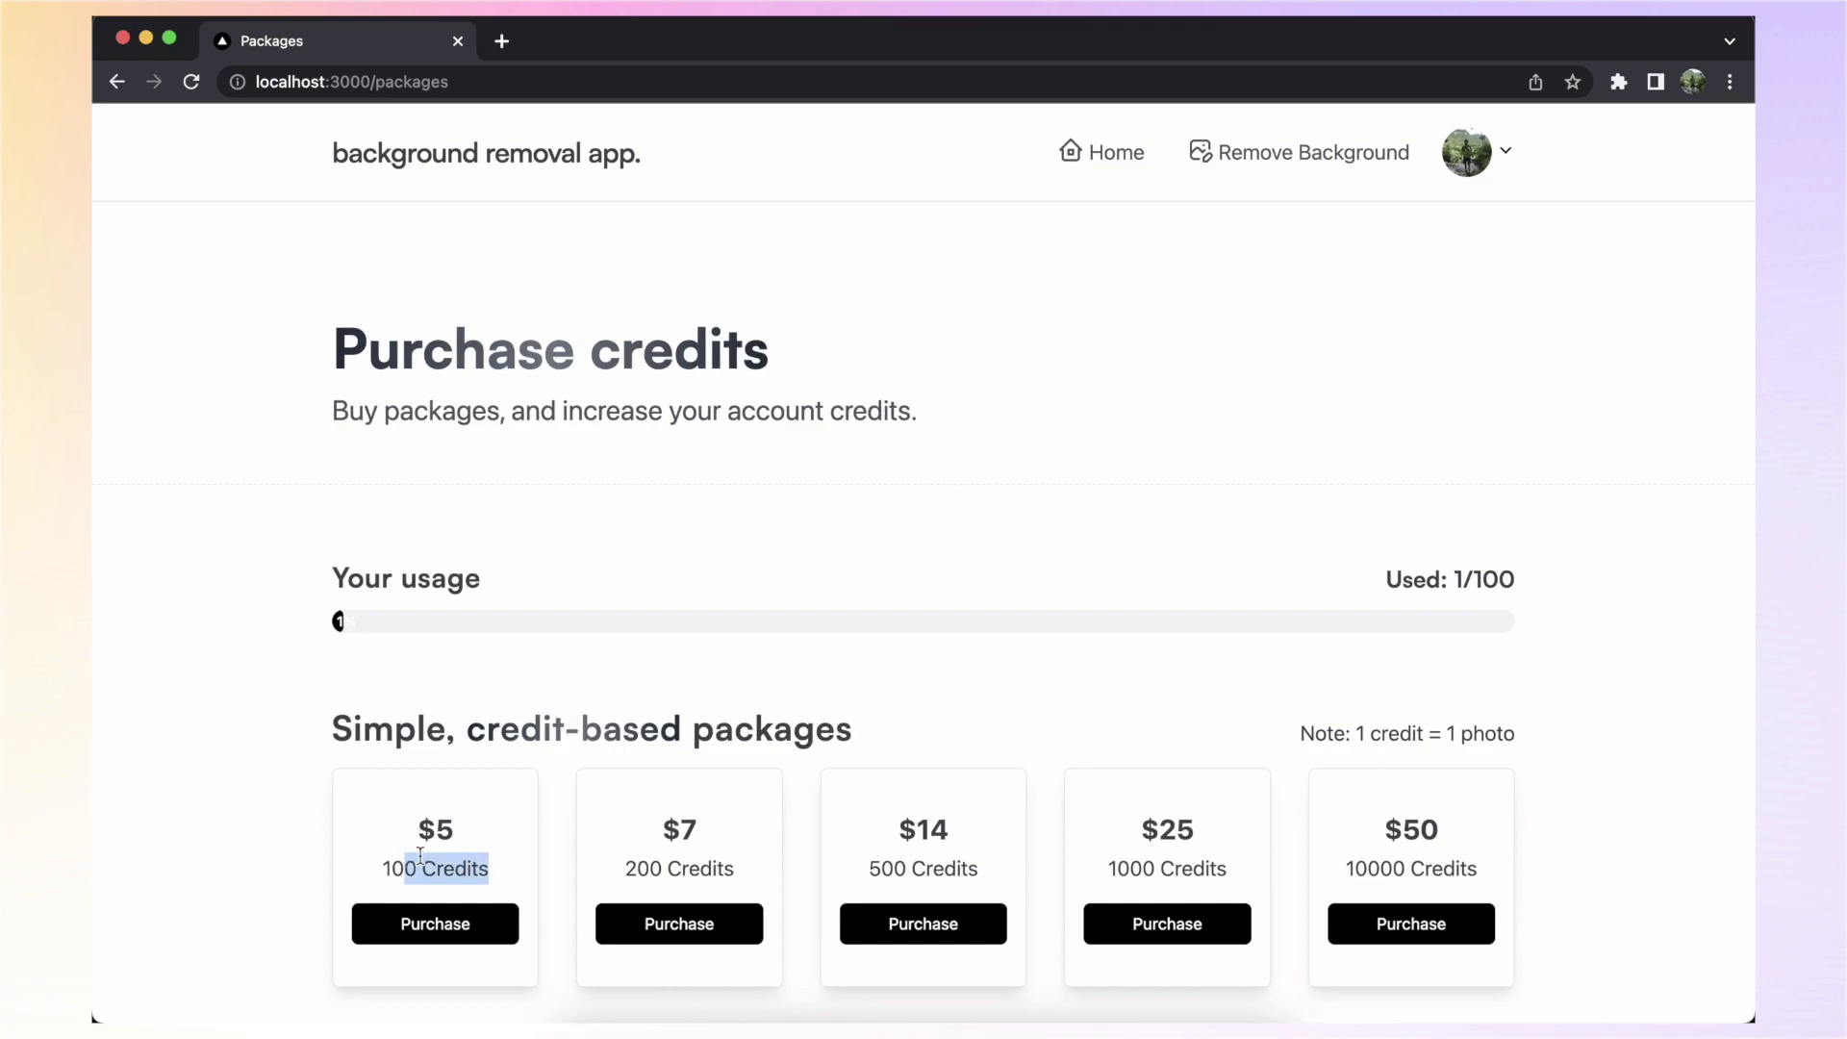
click(435, 923)
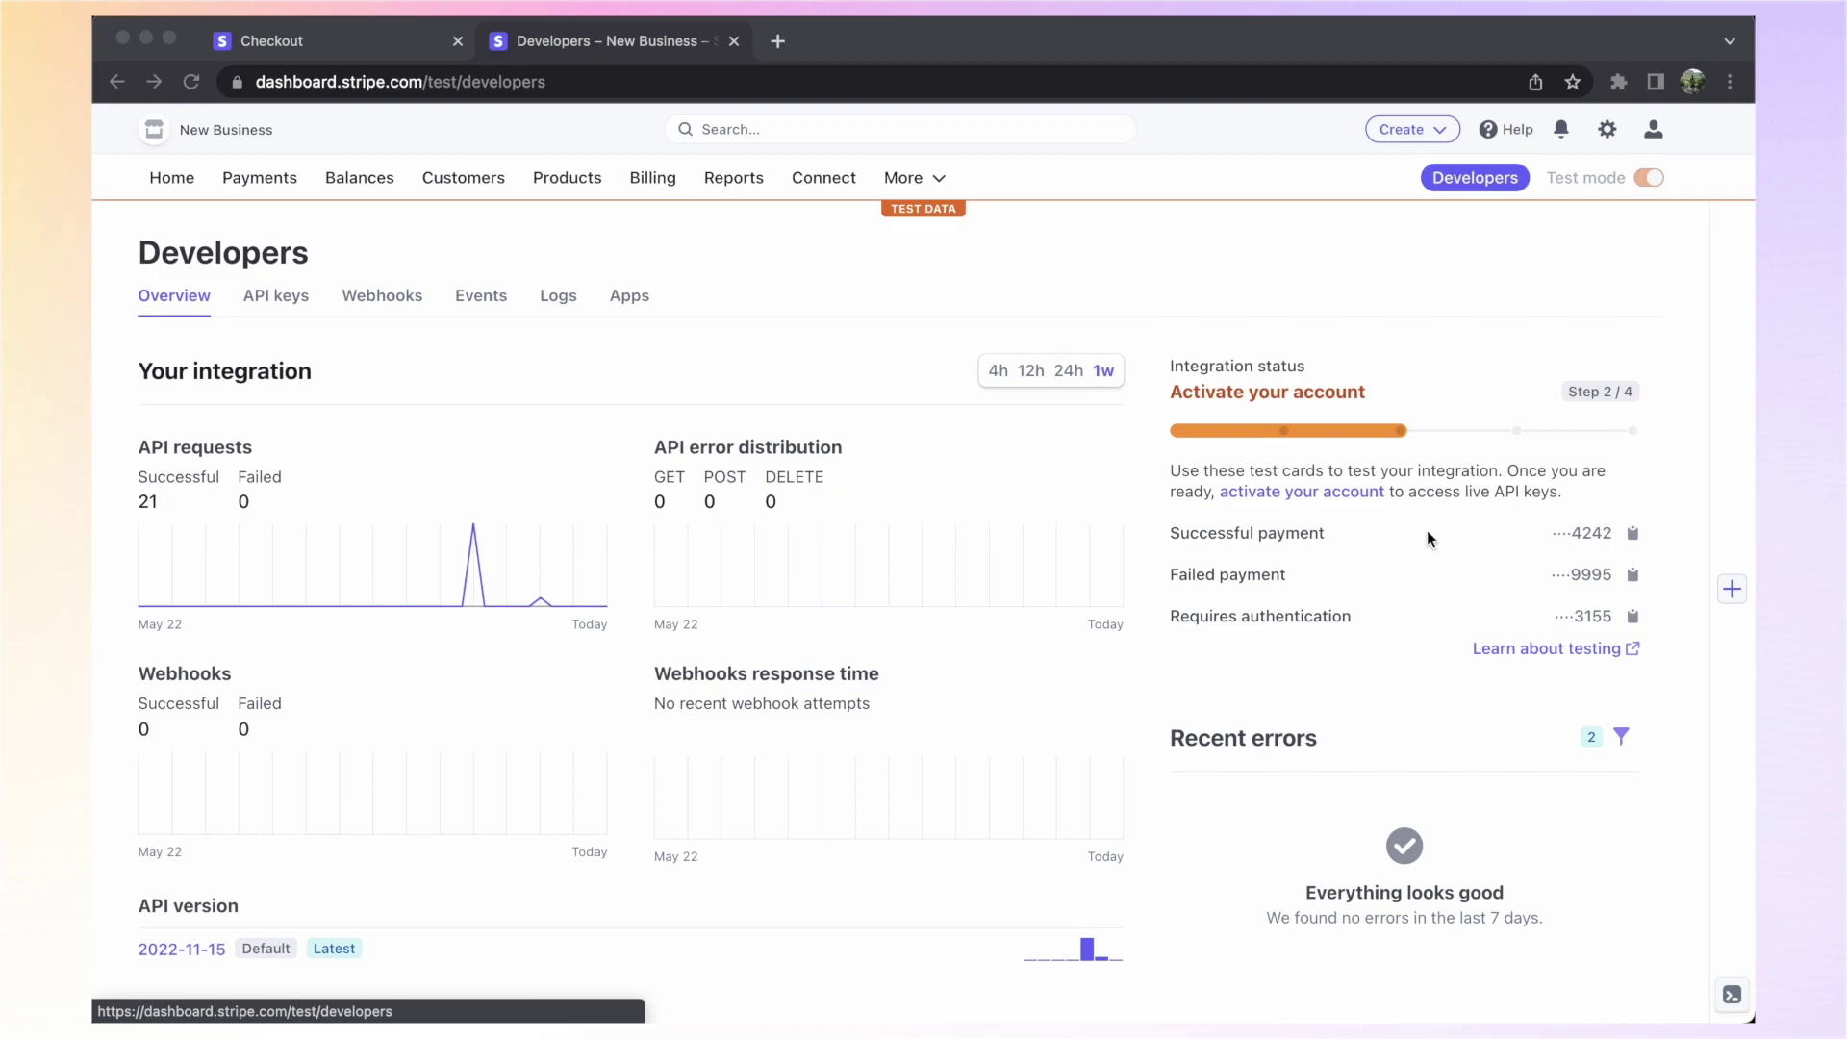
Switch to the Stripe checkout tab and paste the test card number
click(1299, 538)
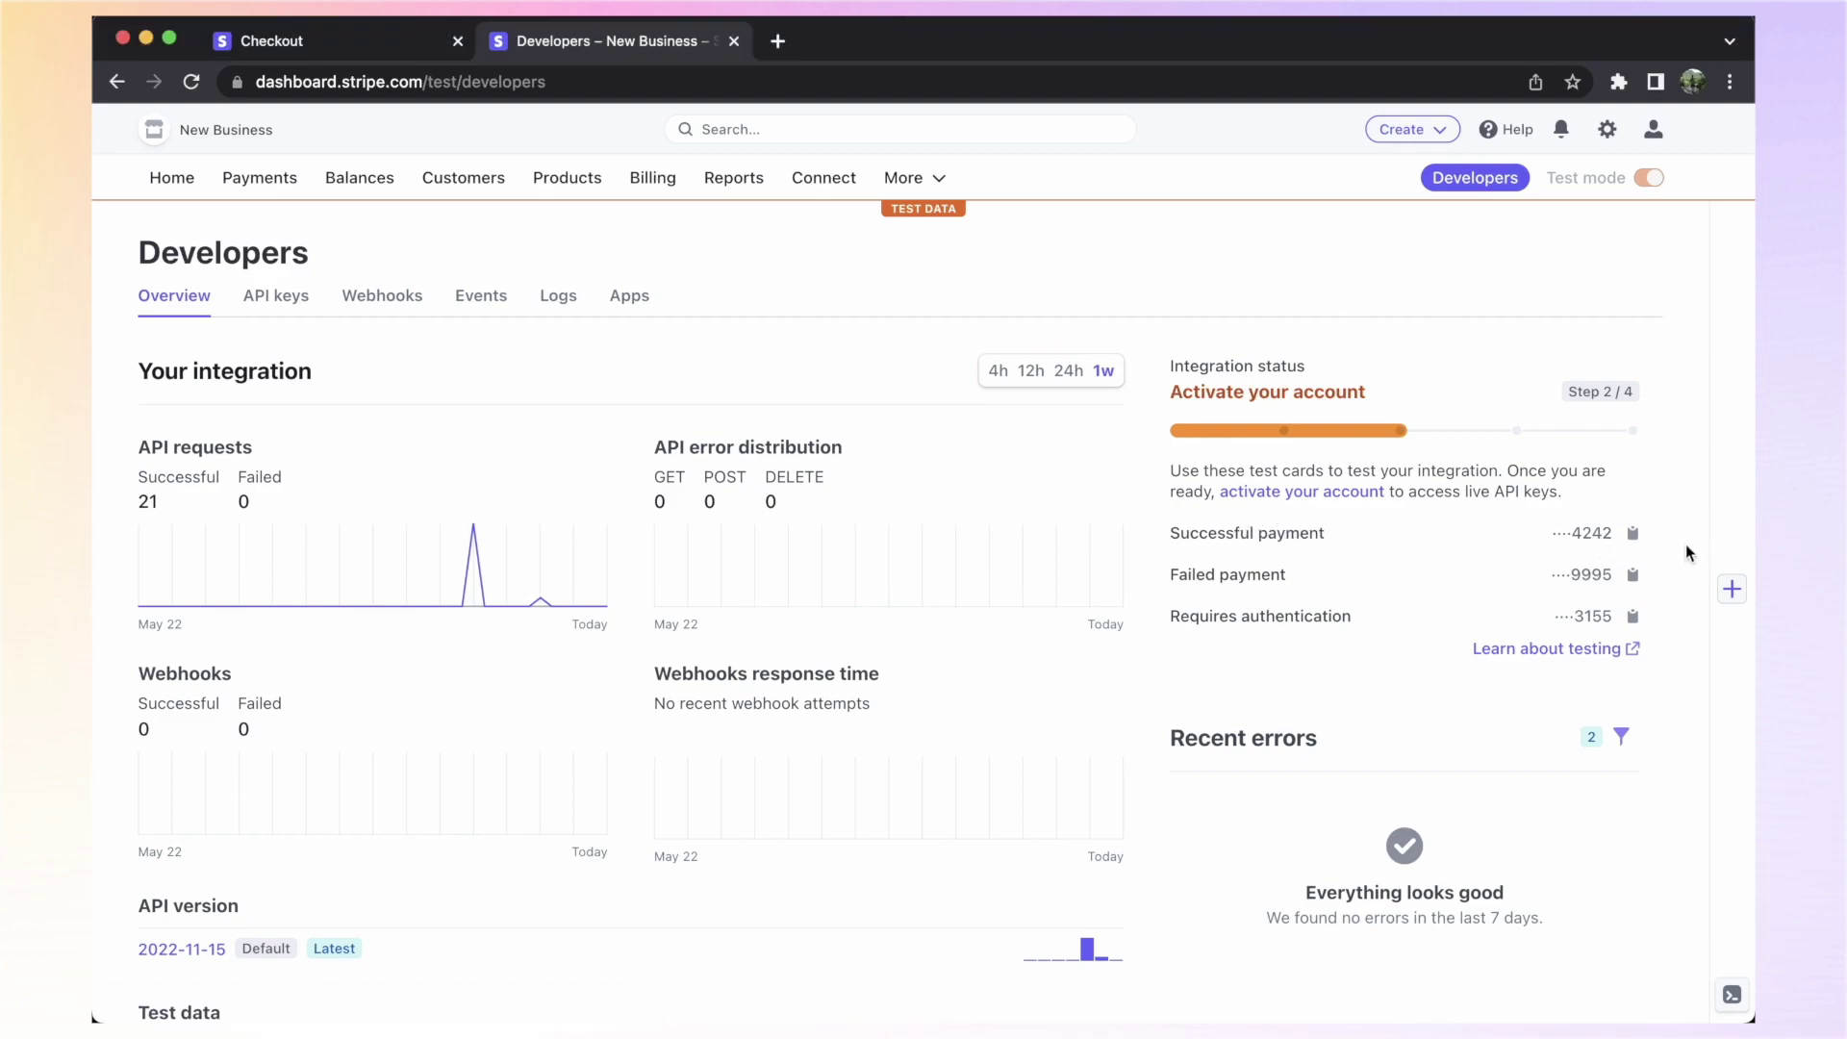
key(ctrl+shift+Tab)
click(1122, 374)
key(ctrl+v)
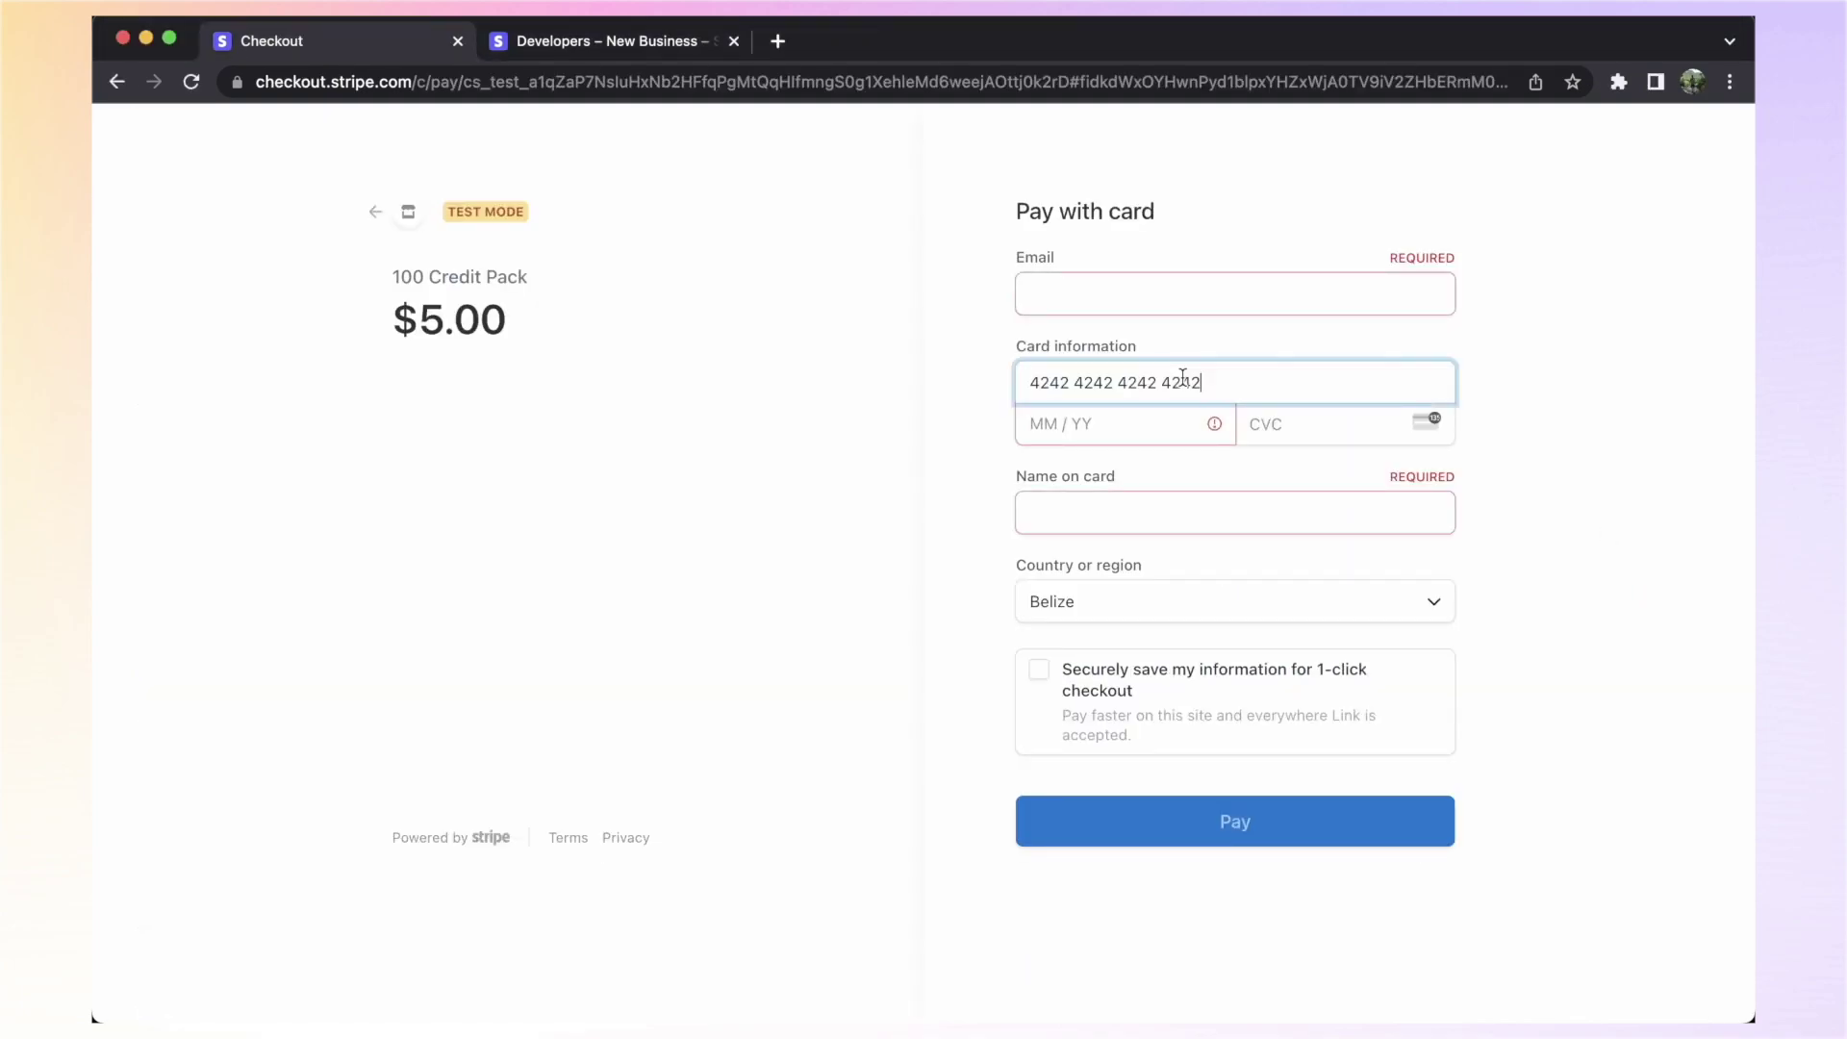
Fill in the customer's e-mail, expiry 02/42, CVC 44 and cardholder name, then pay
click(1101, 292)
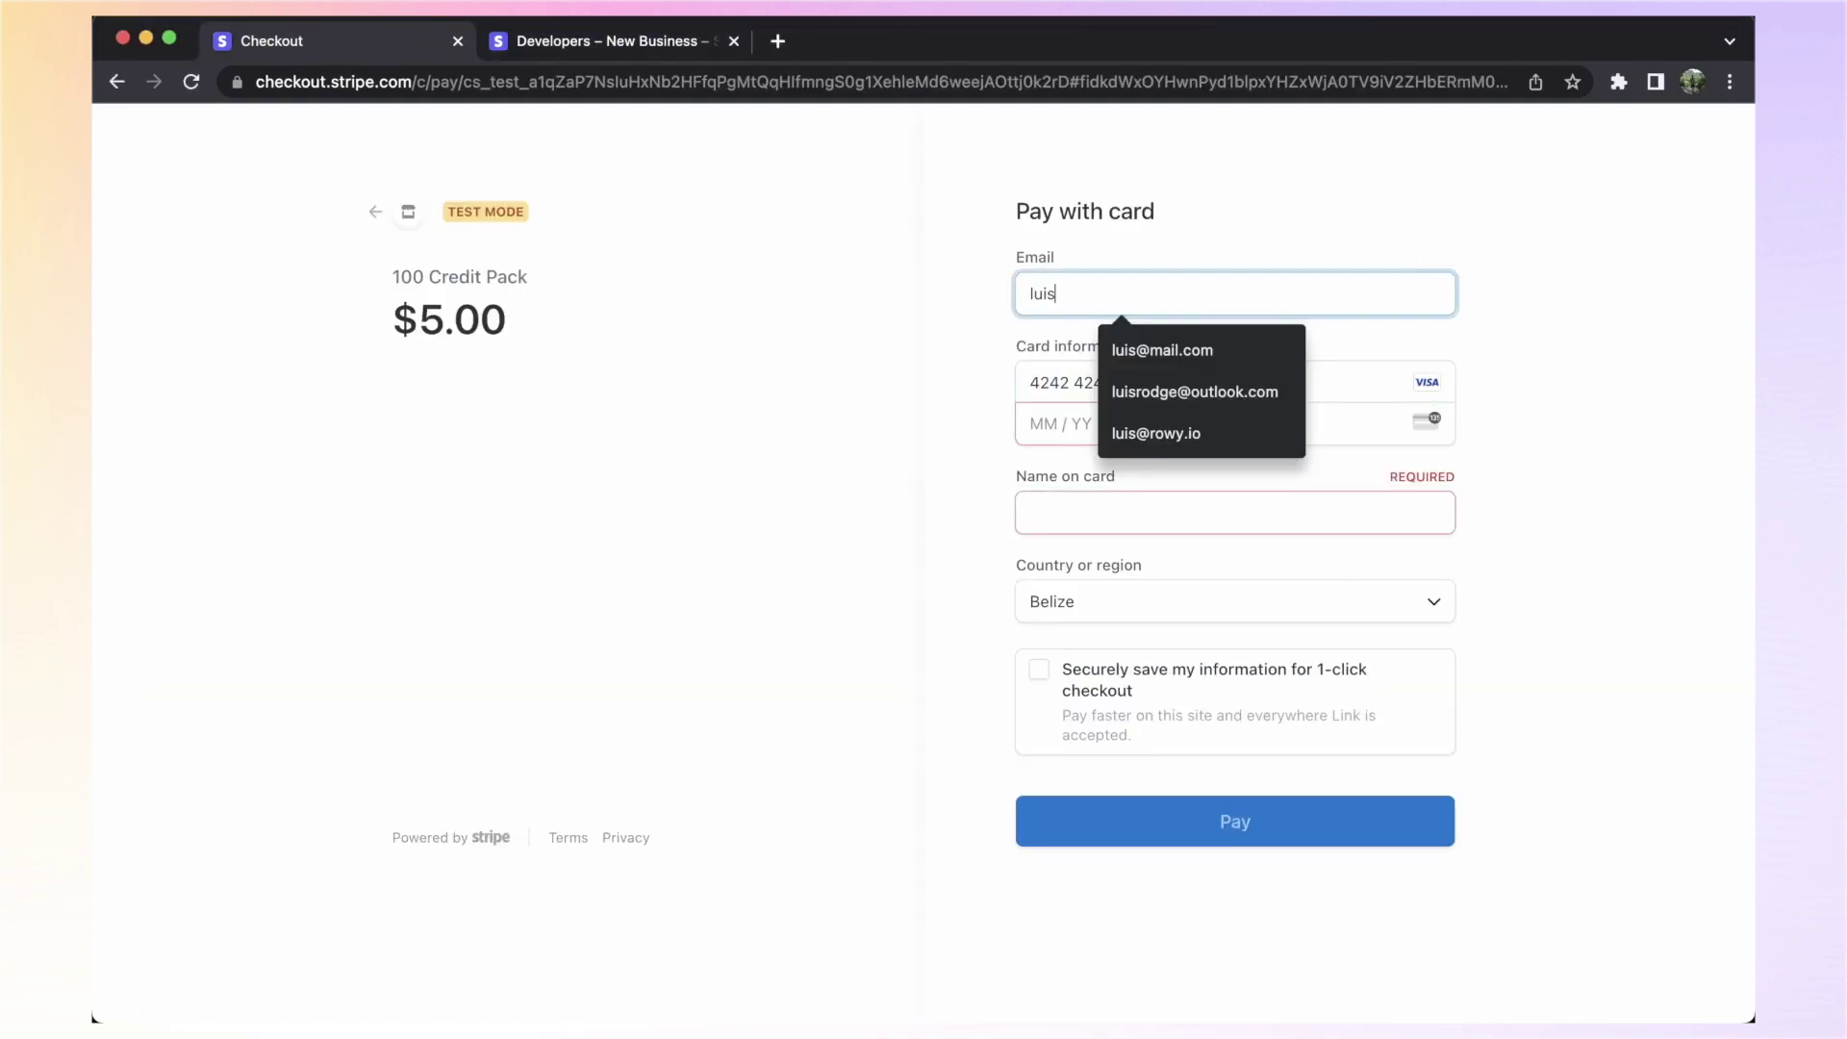
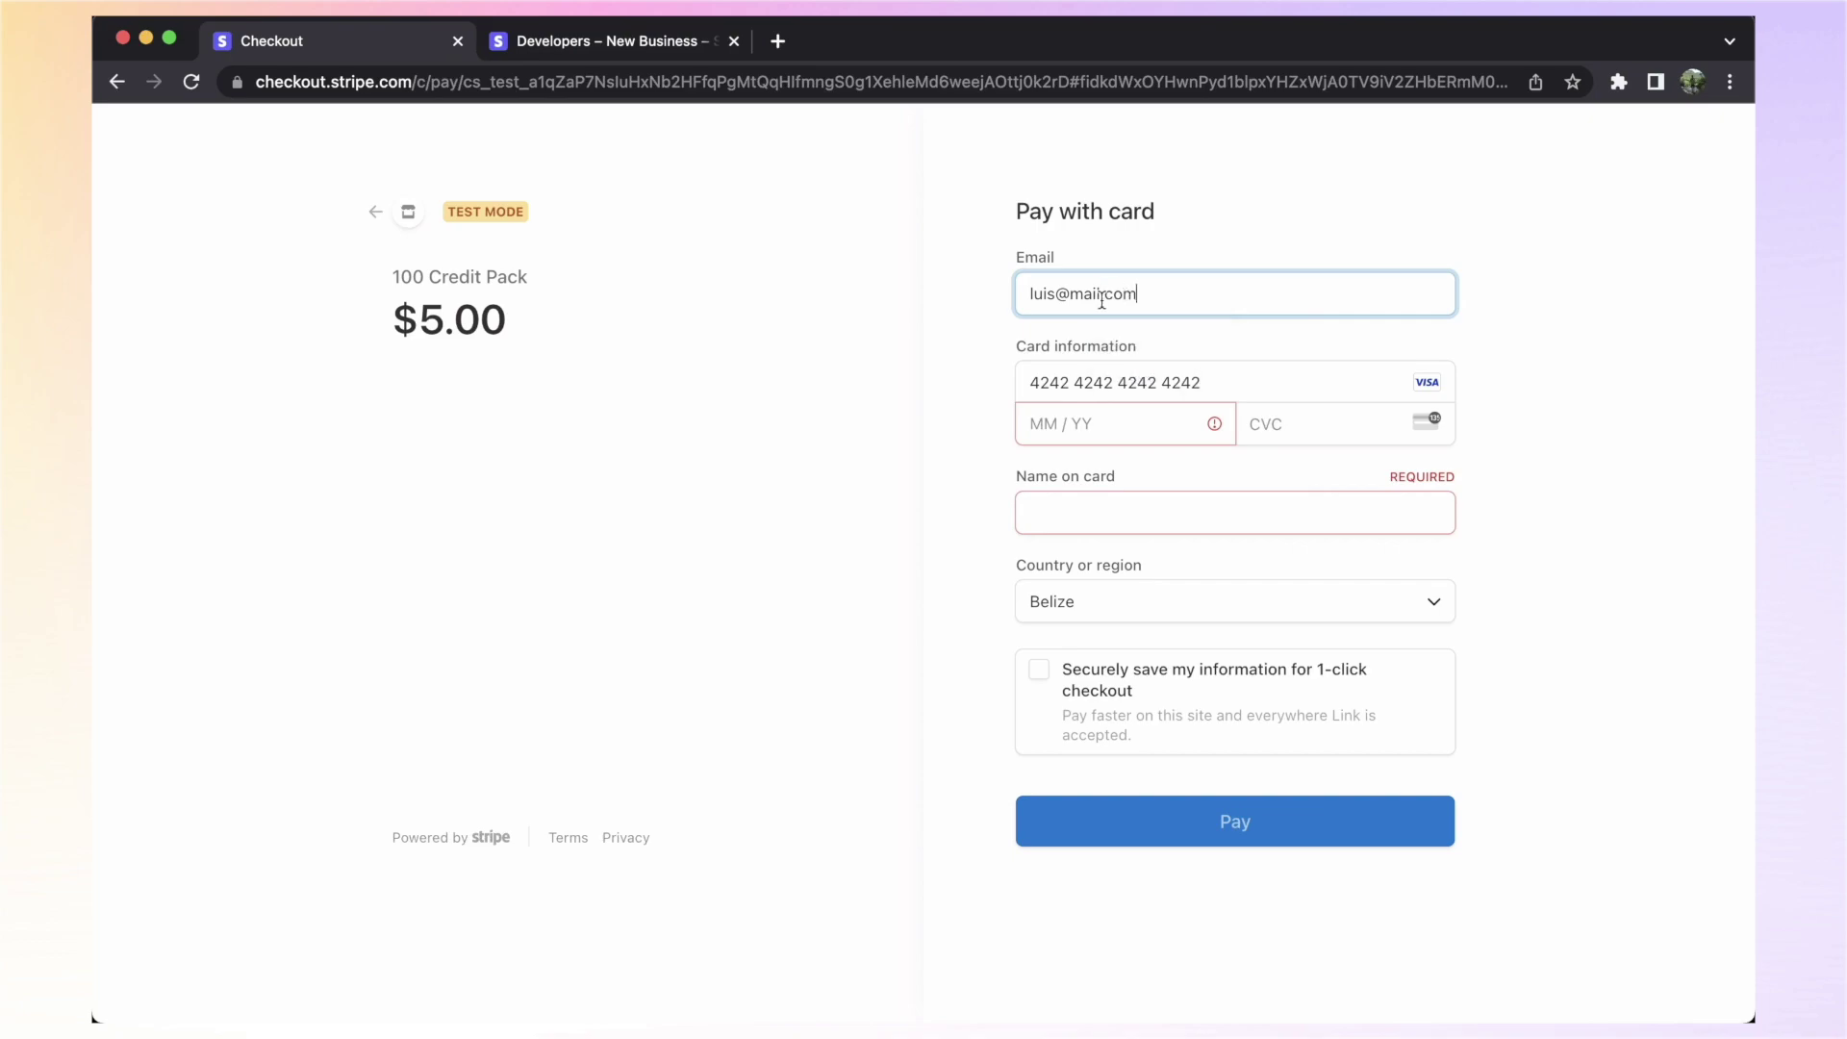
click(1088, 424)
text(0242)
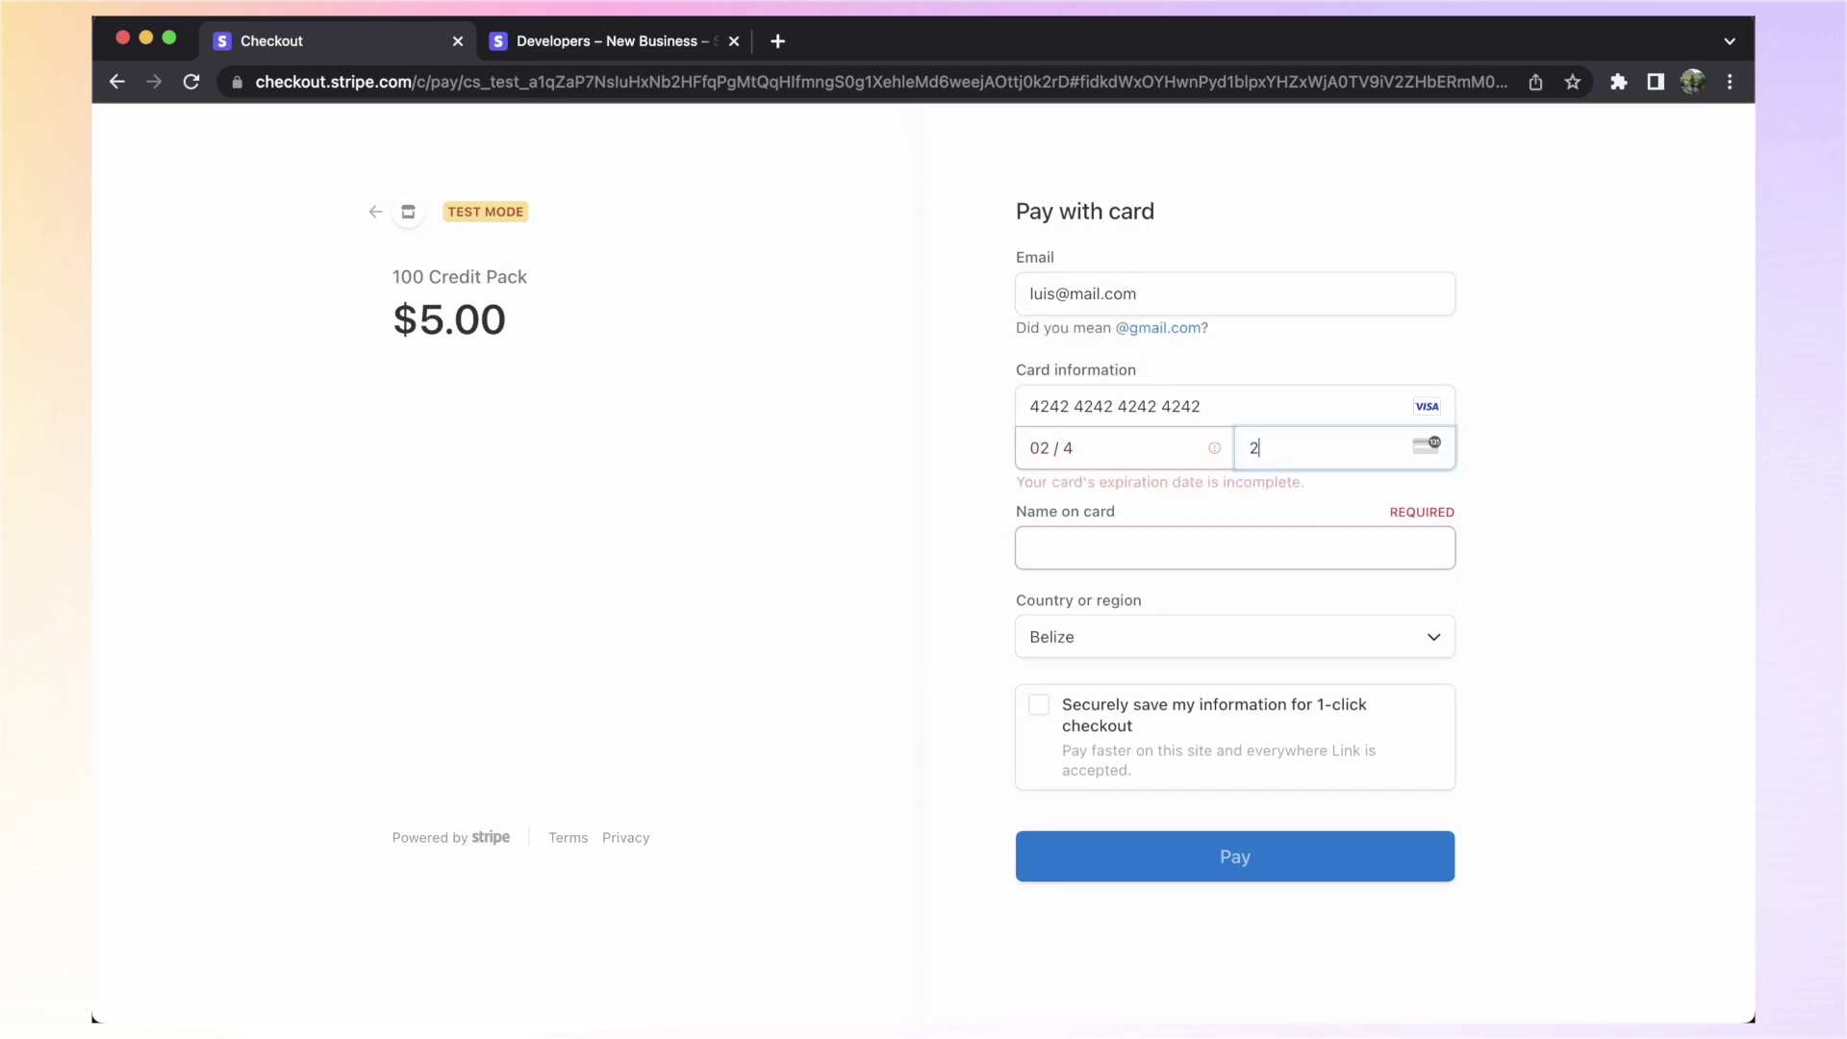
text(44)
key(Tab)
text(Luis)
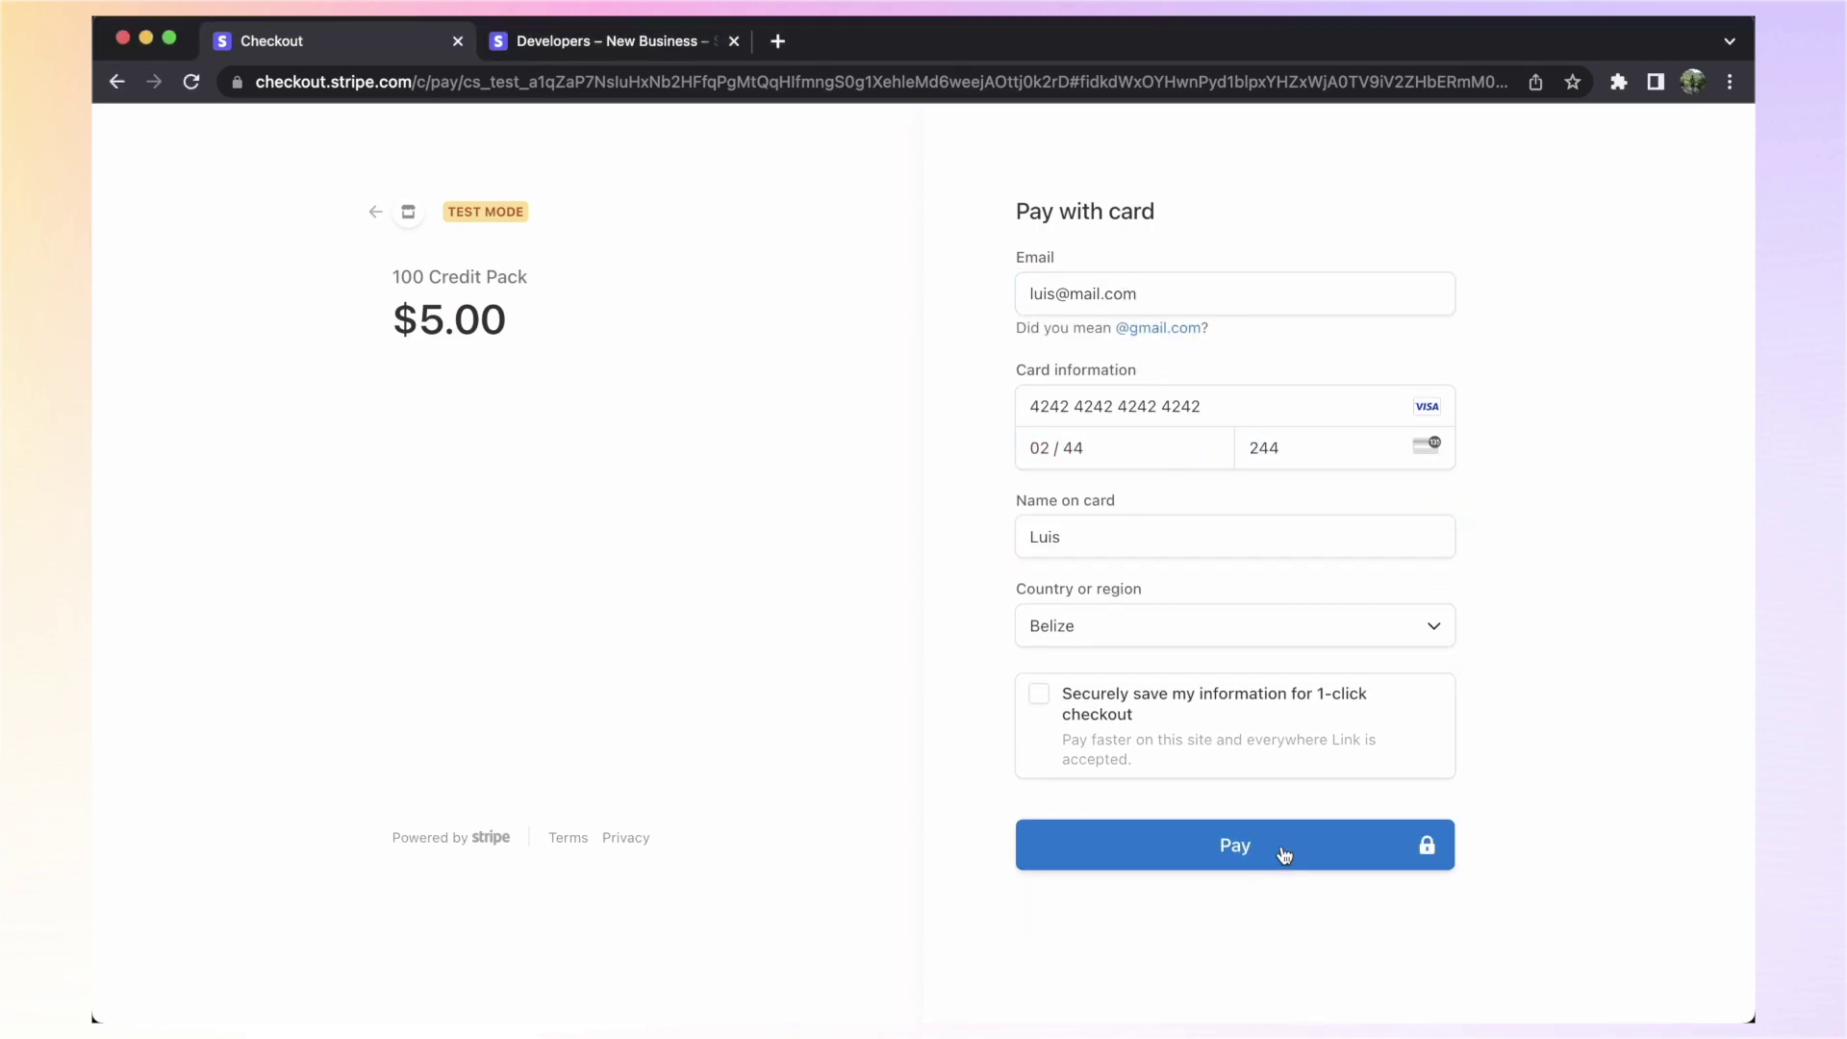
click(1243, 847)
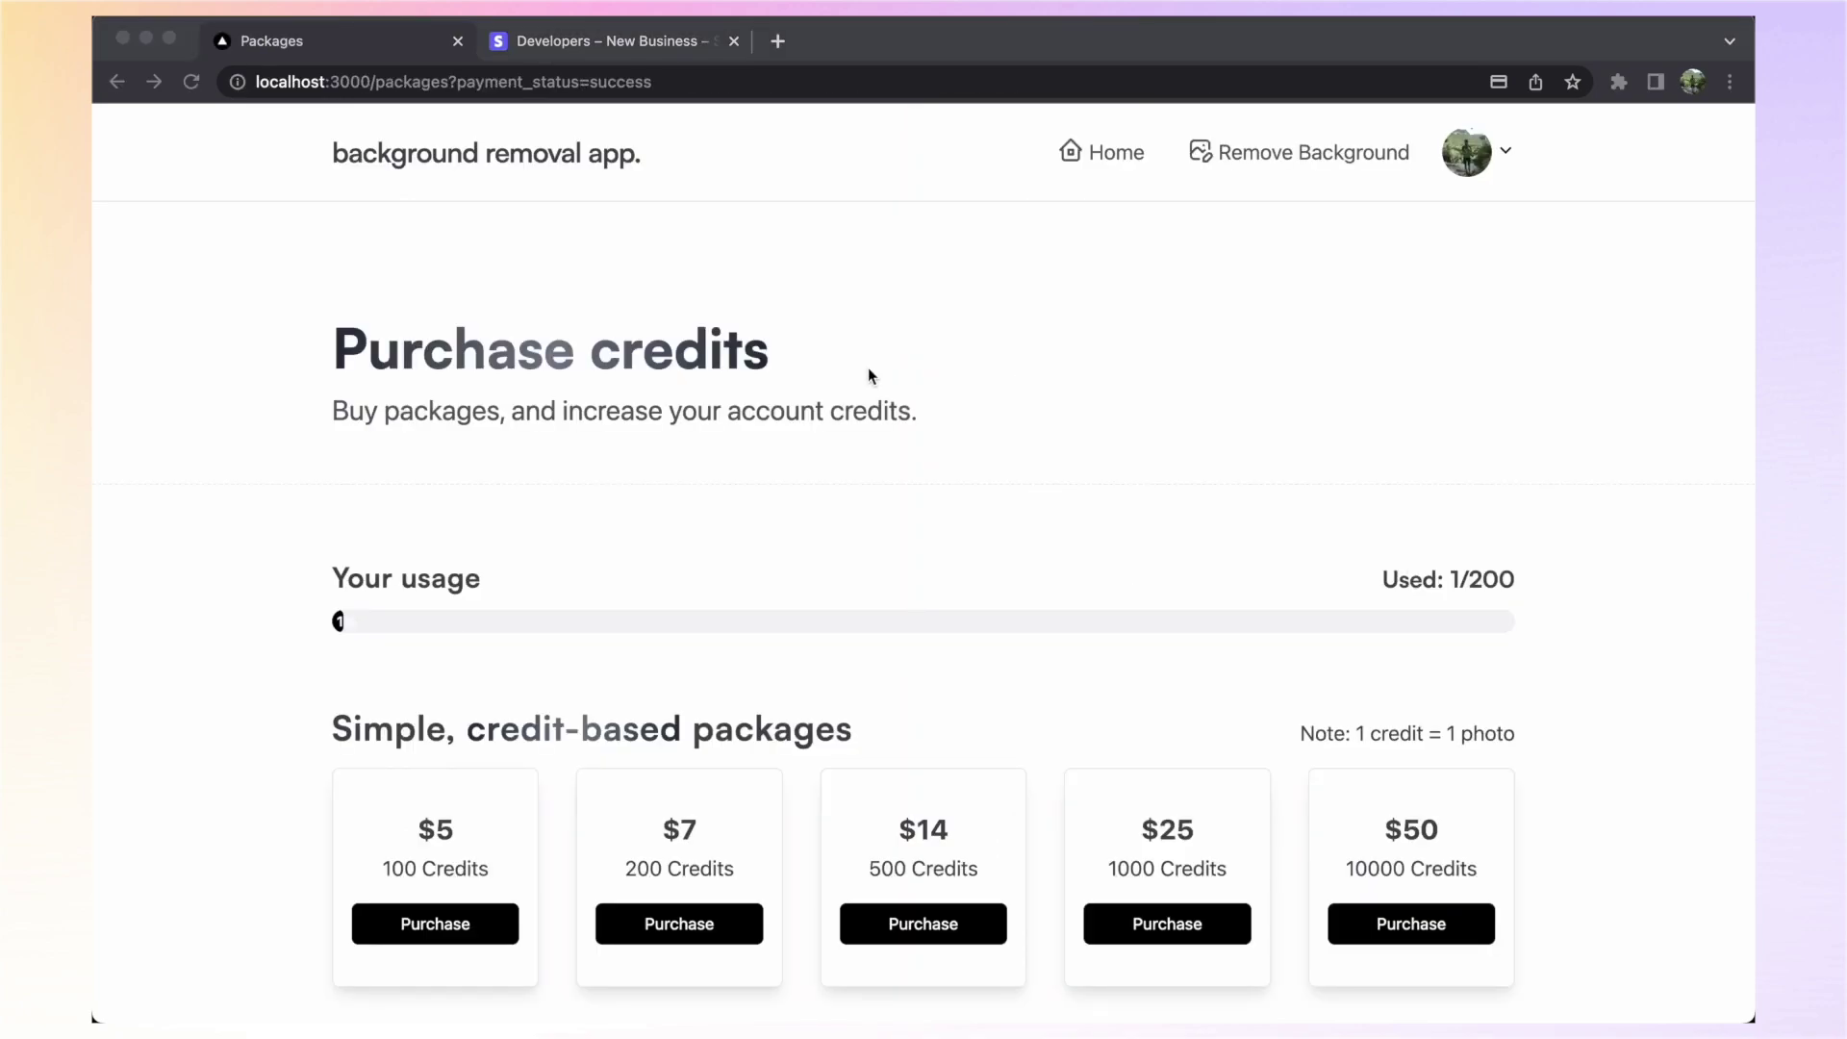
Highlight the new 200 credit limit in 'Used: 1/200'
double_click(1504, 574)
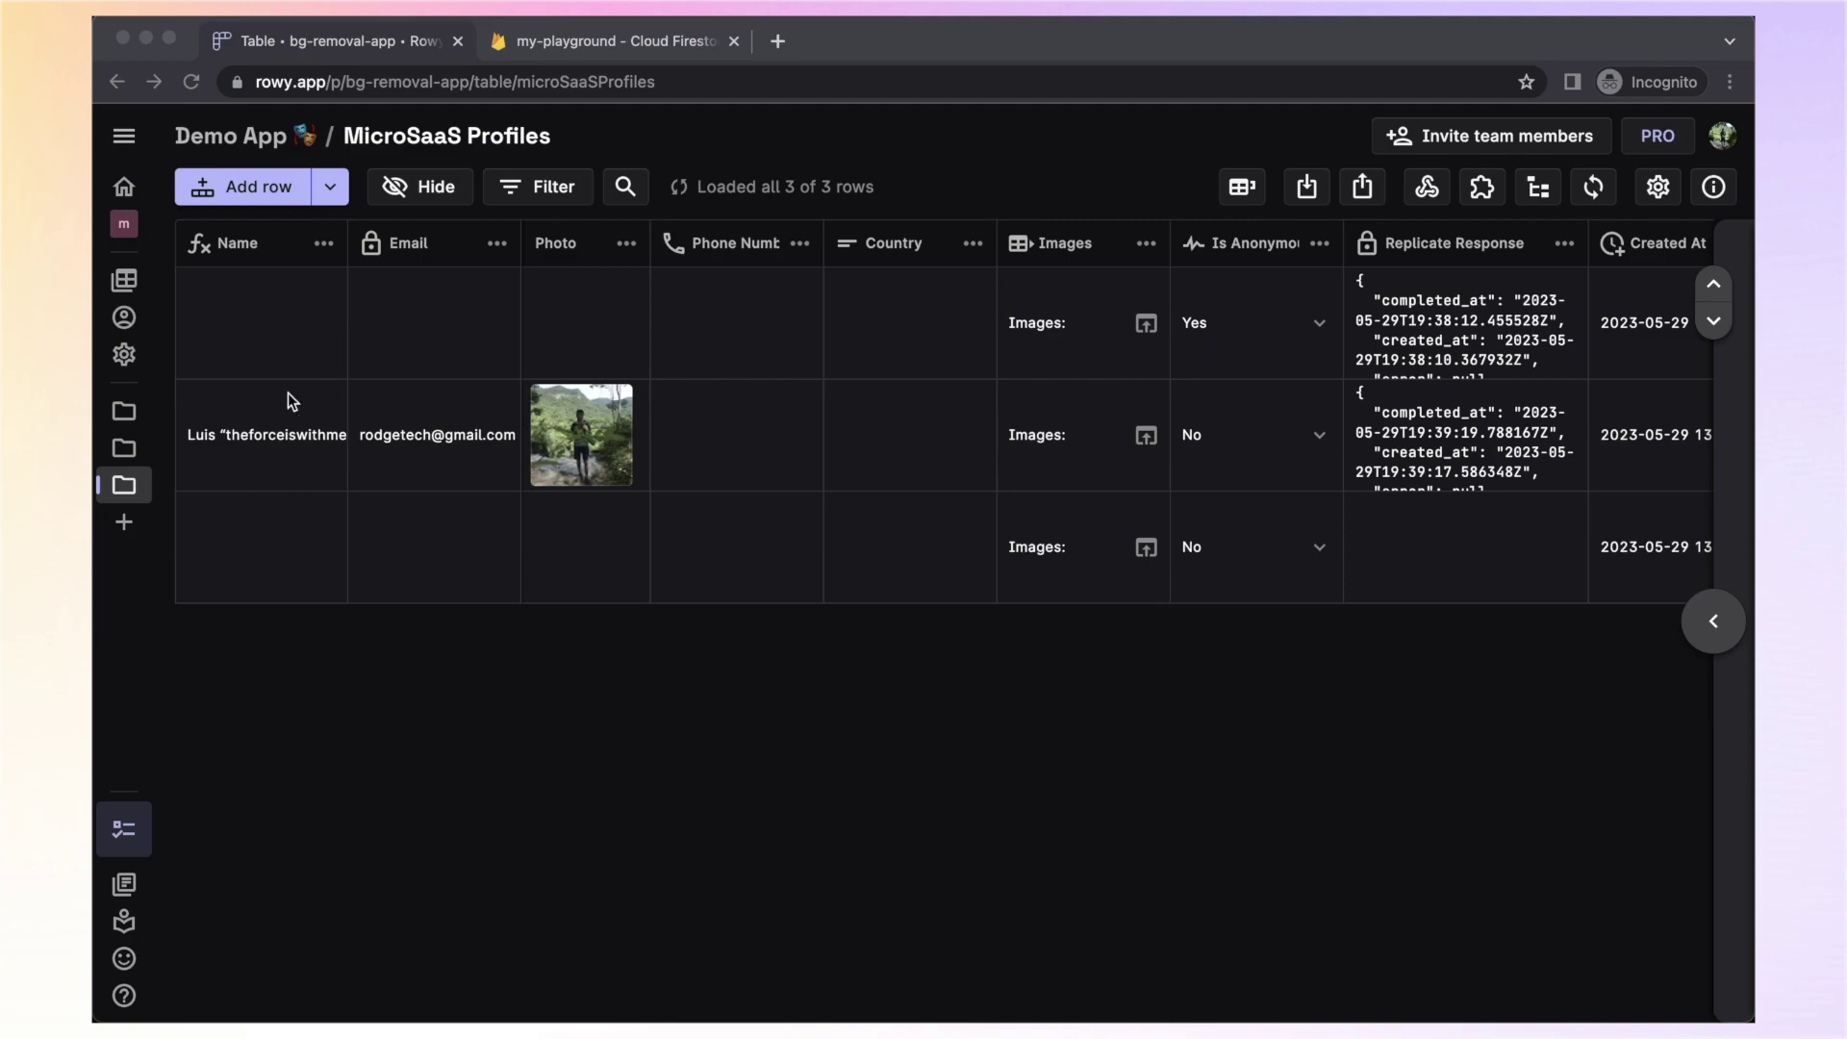
Select the purchasing user's row and scroll right to its Package column
click(412, 433)
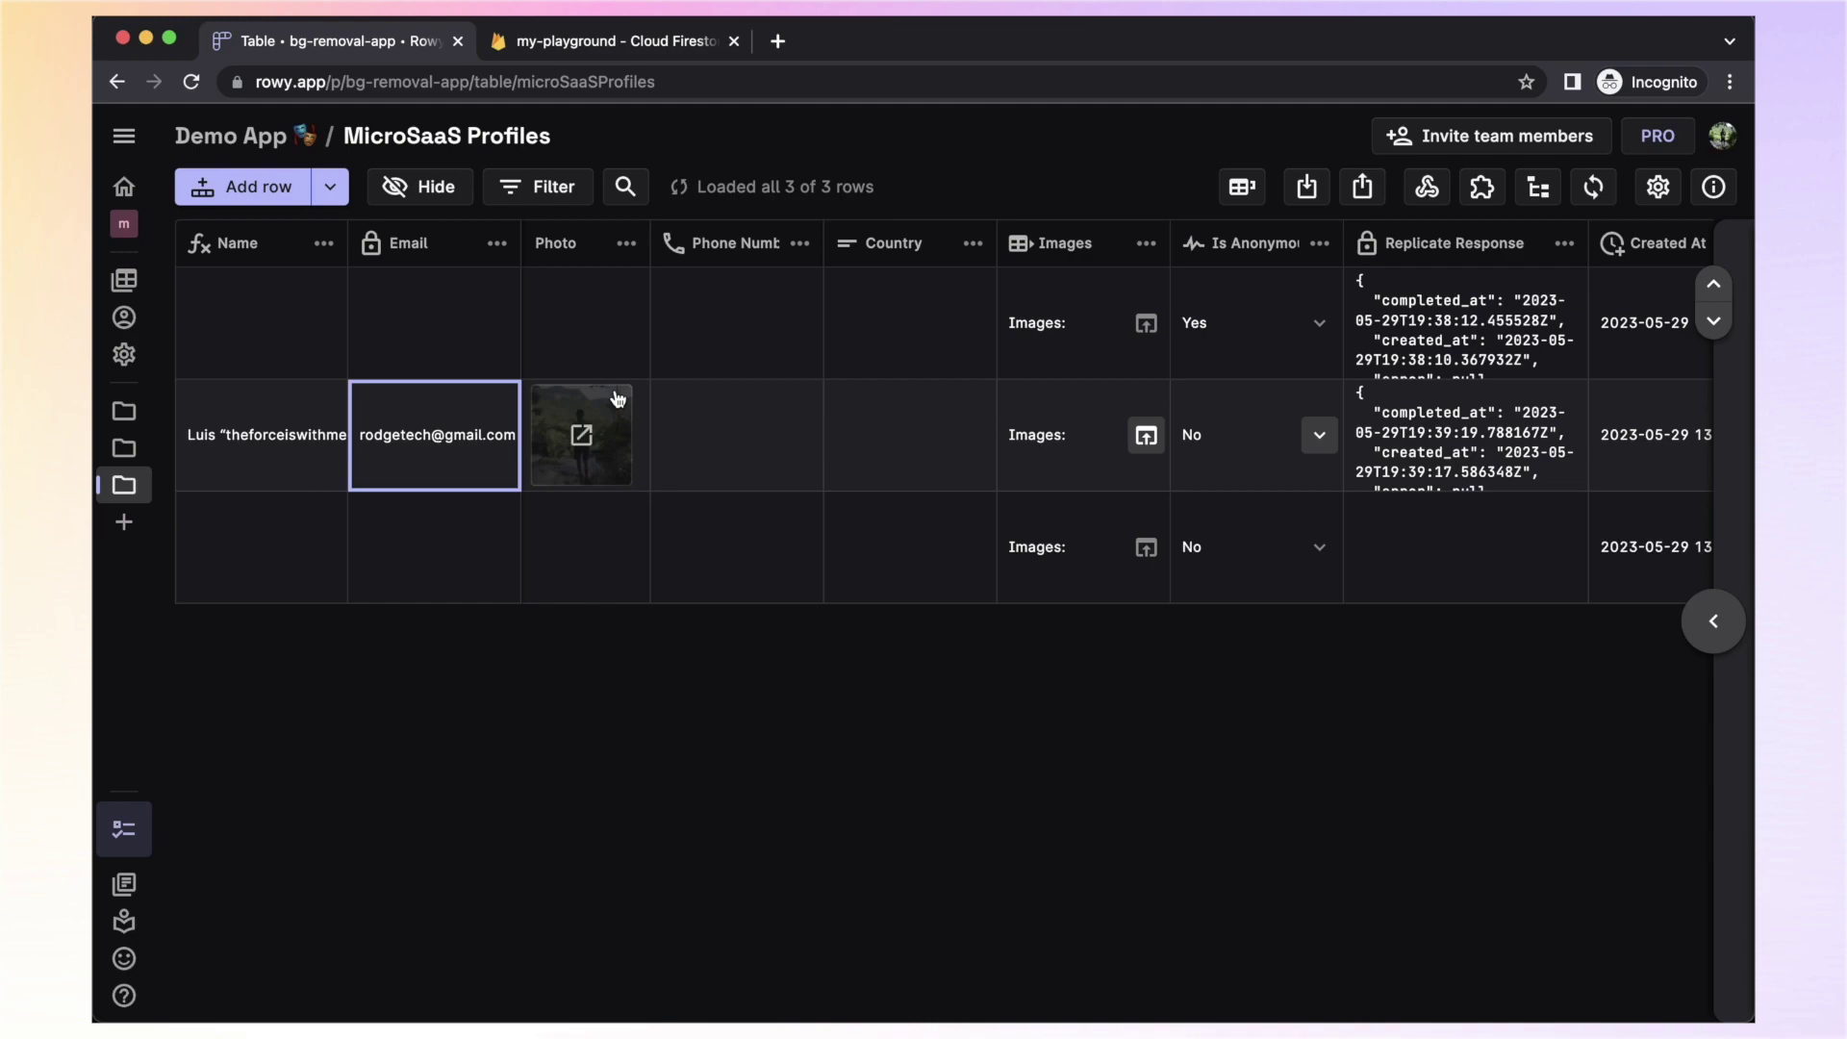
scroll(1304, 347, right, 5)
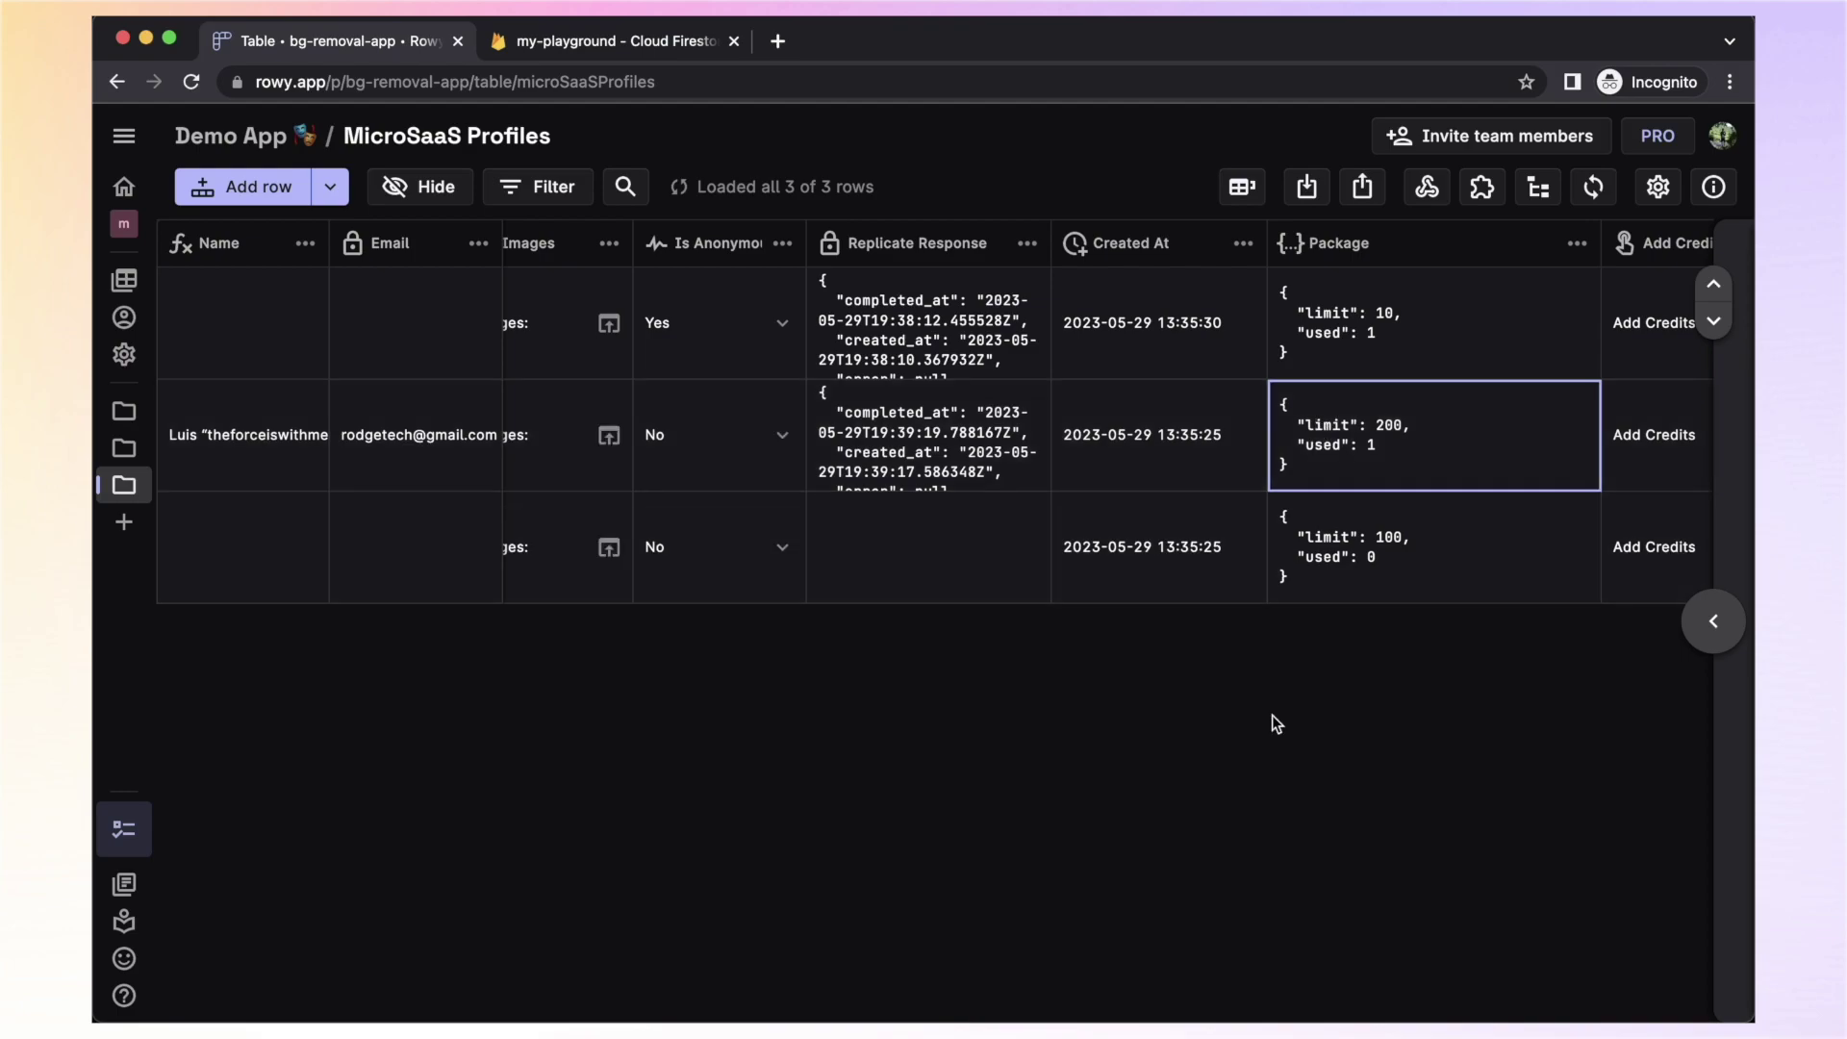
Open the Start Prediction webhook's Parser code full-screen
click(1427, 188)
click(1170, 495)
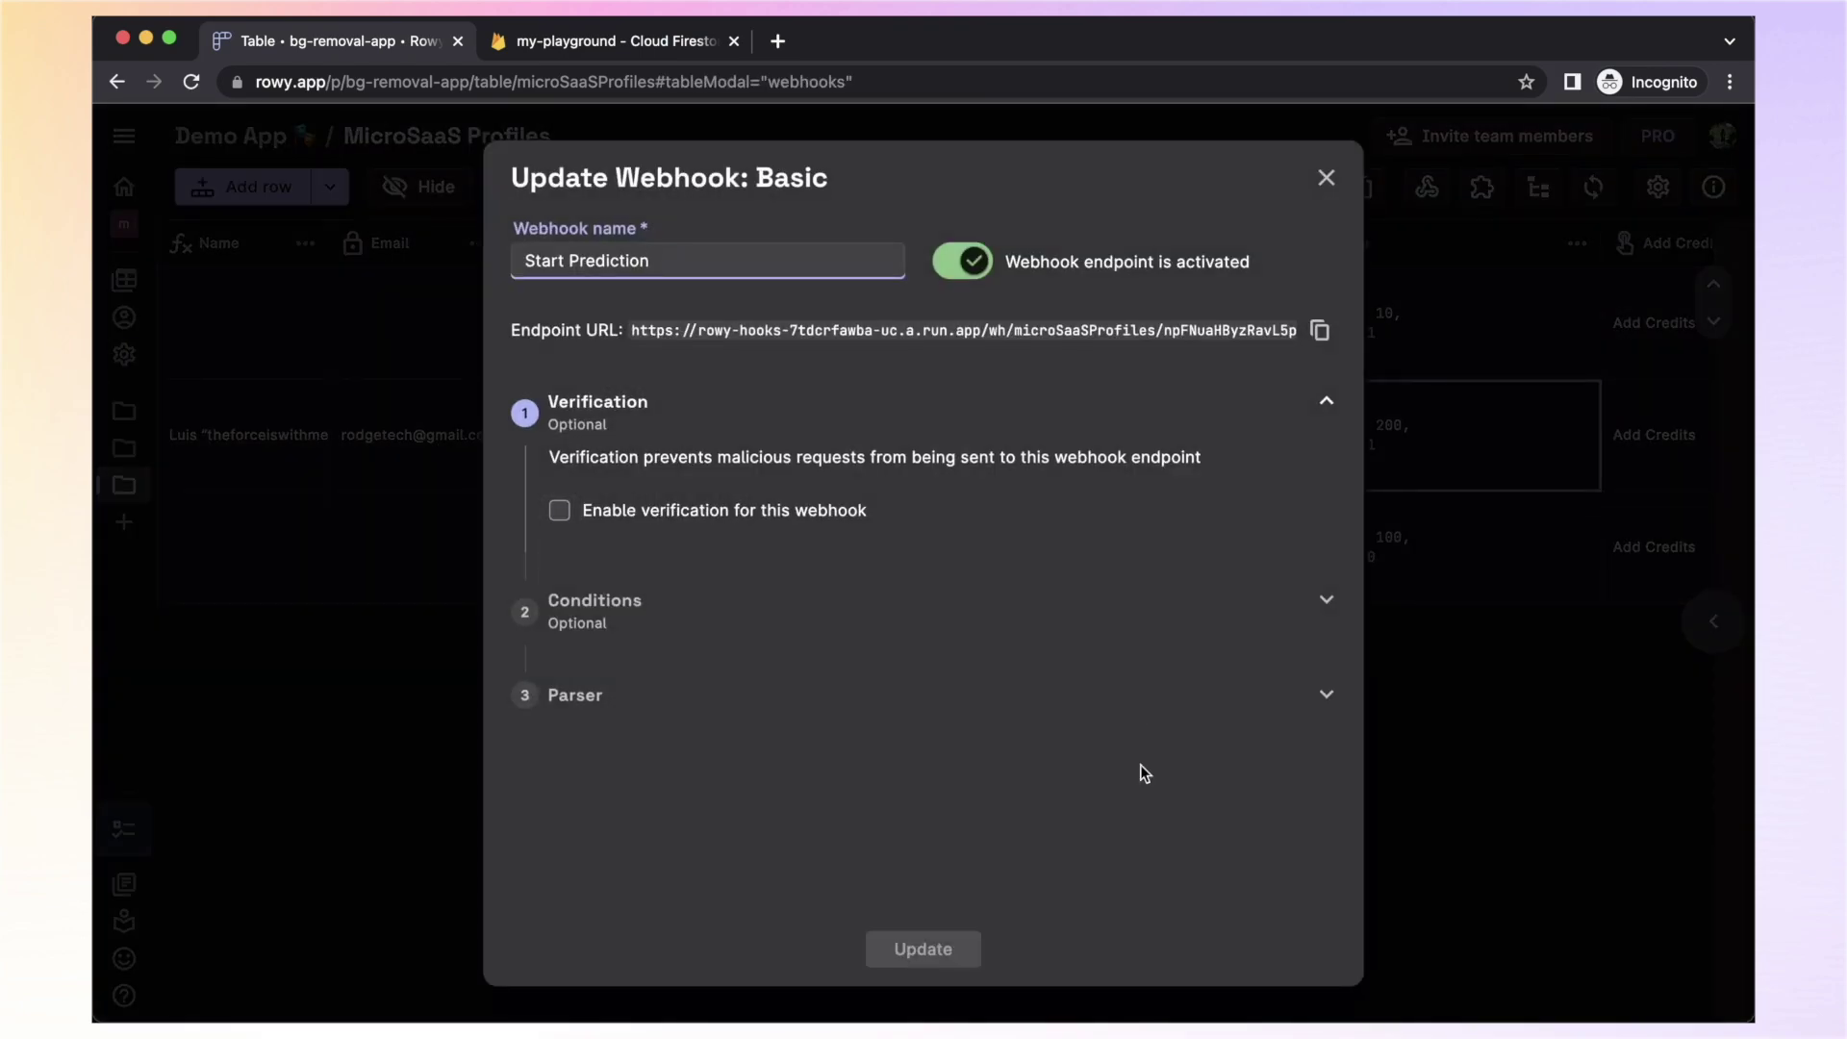
click(1004, 722)
key(F11)
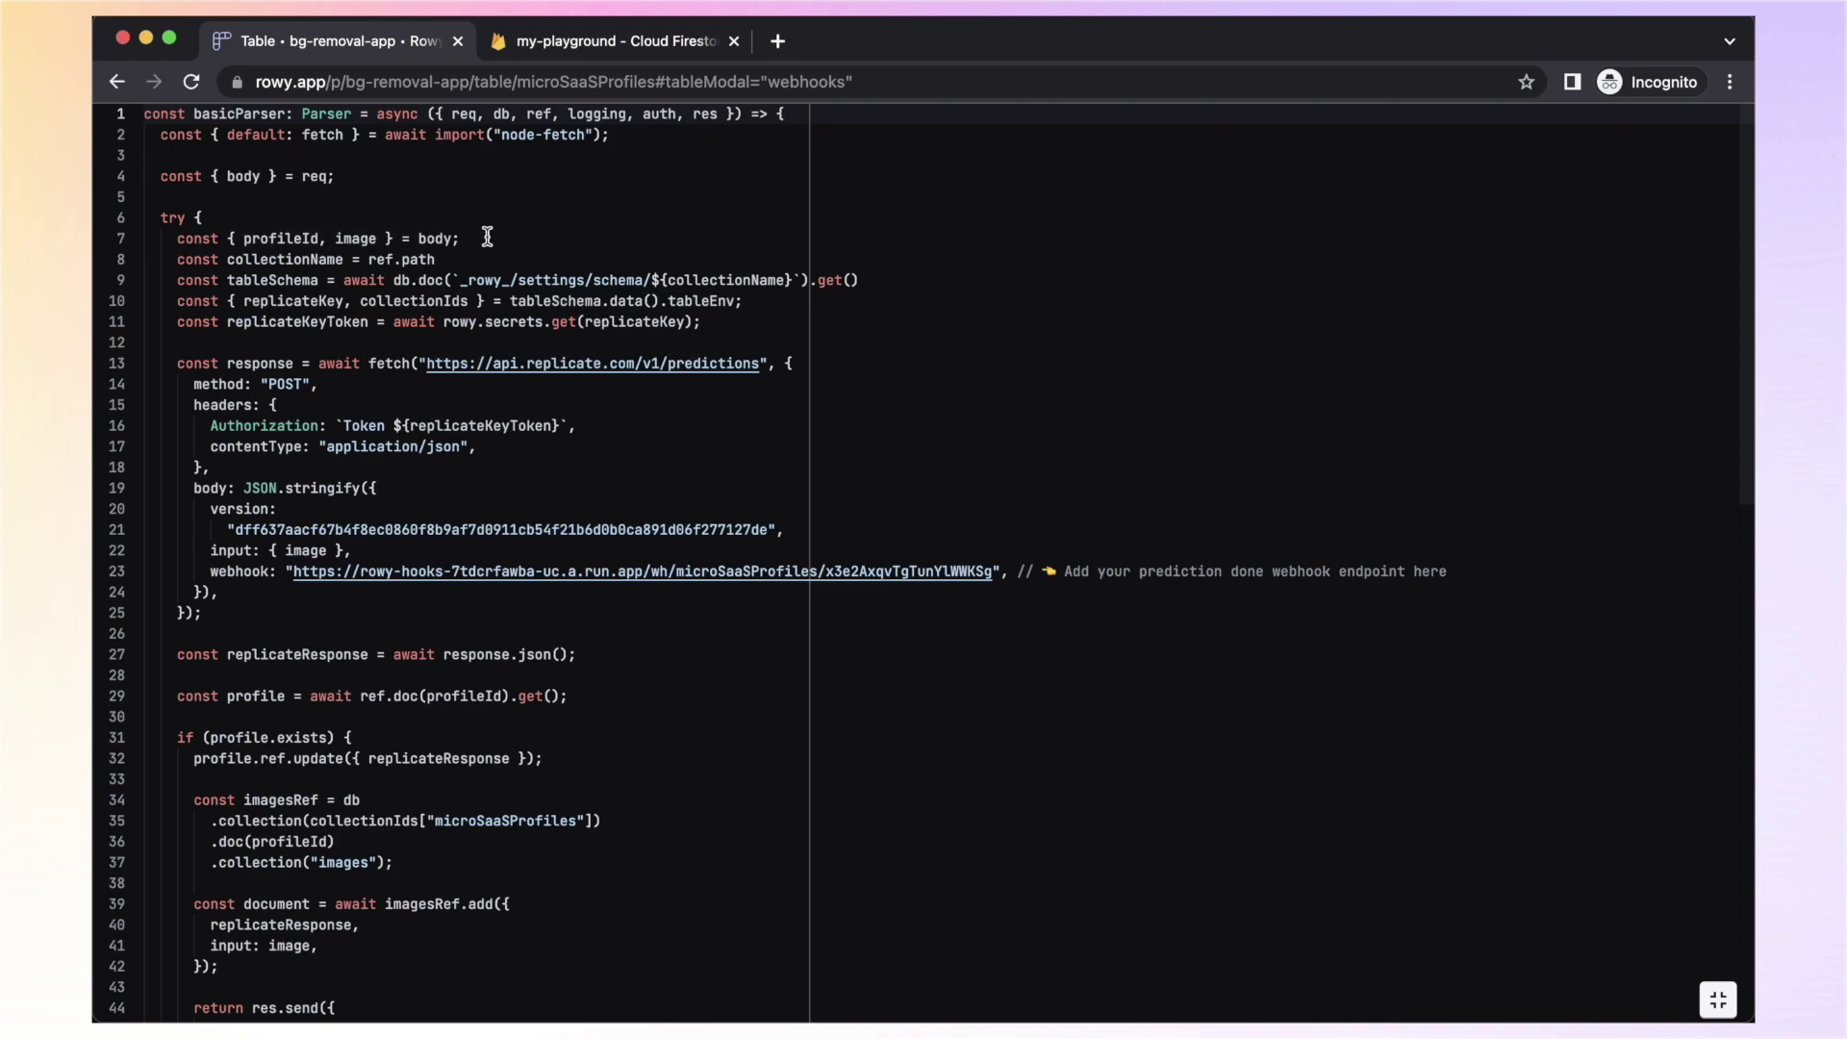
Highlight the profileId/image body line and the images subcollection reference code
drag(482, 239, 171, 239)
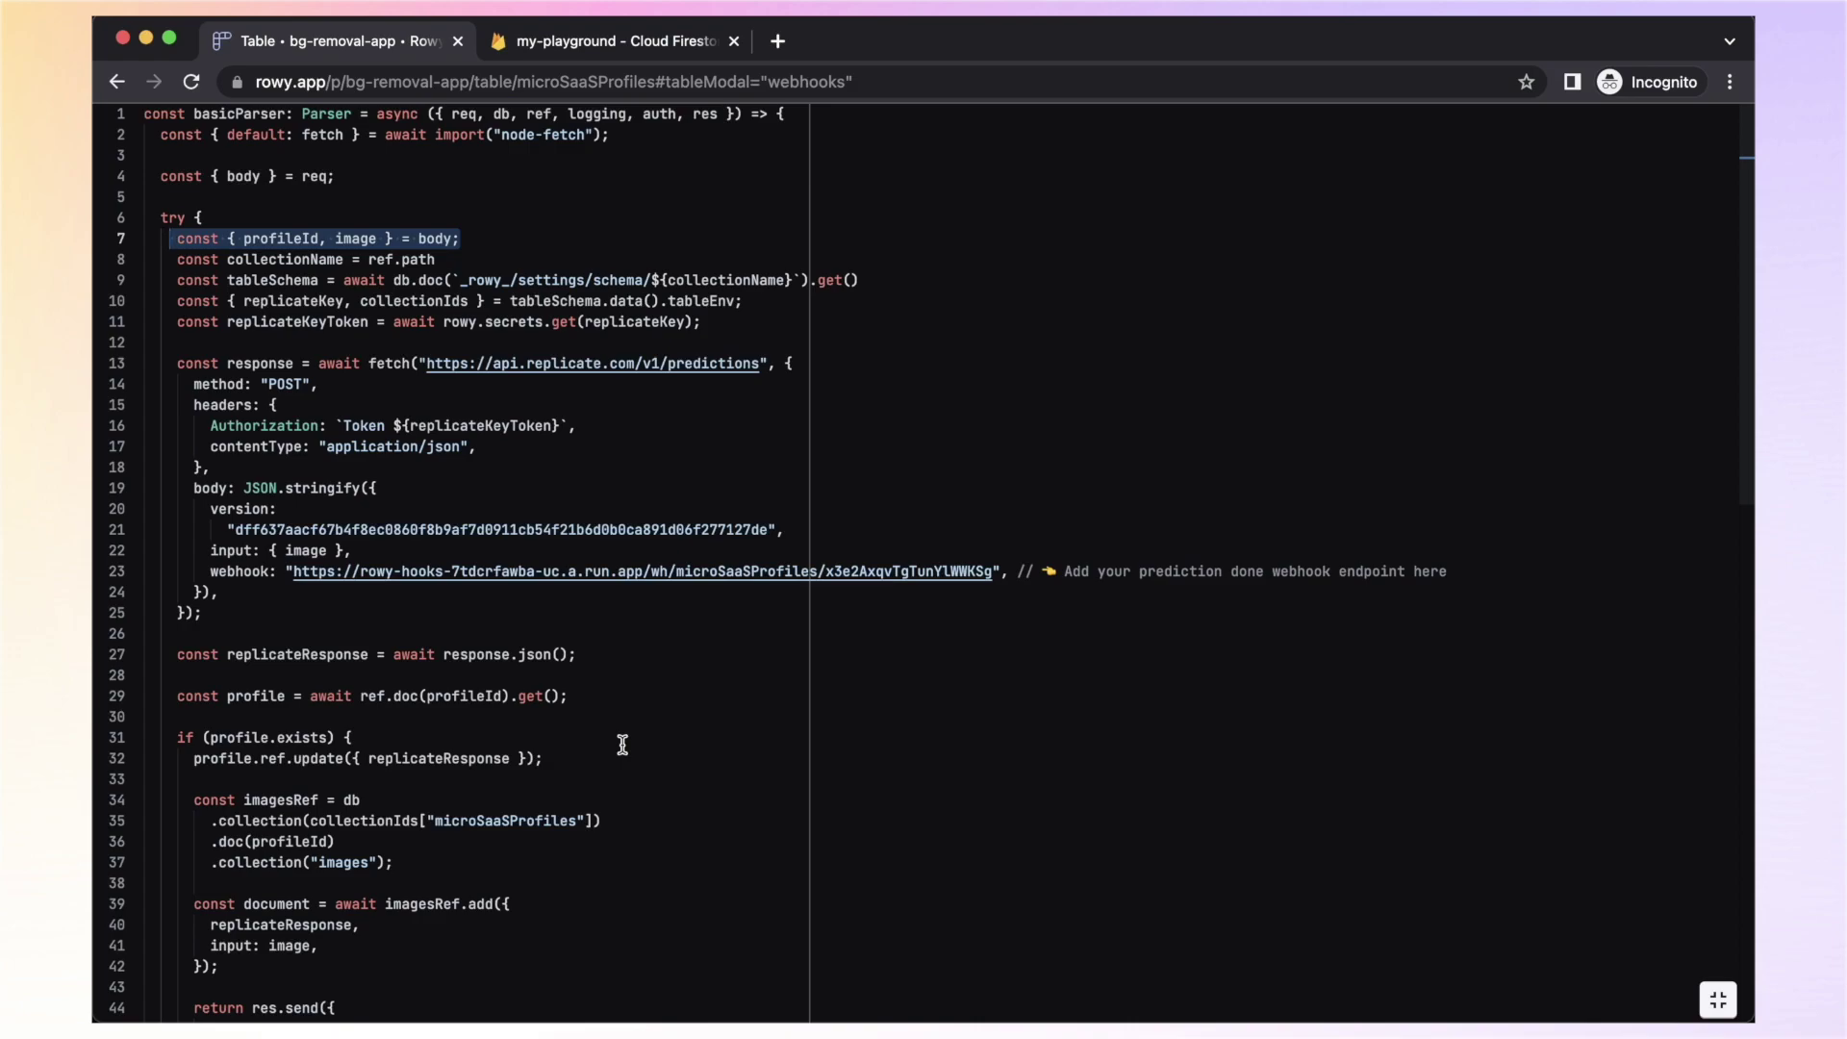
scroll(623, 746, down, 5)
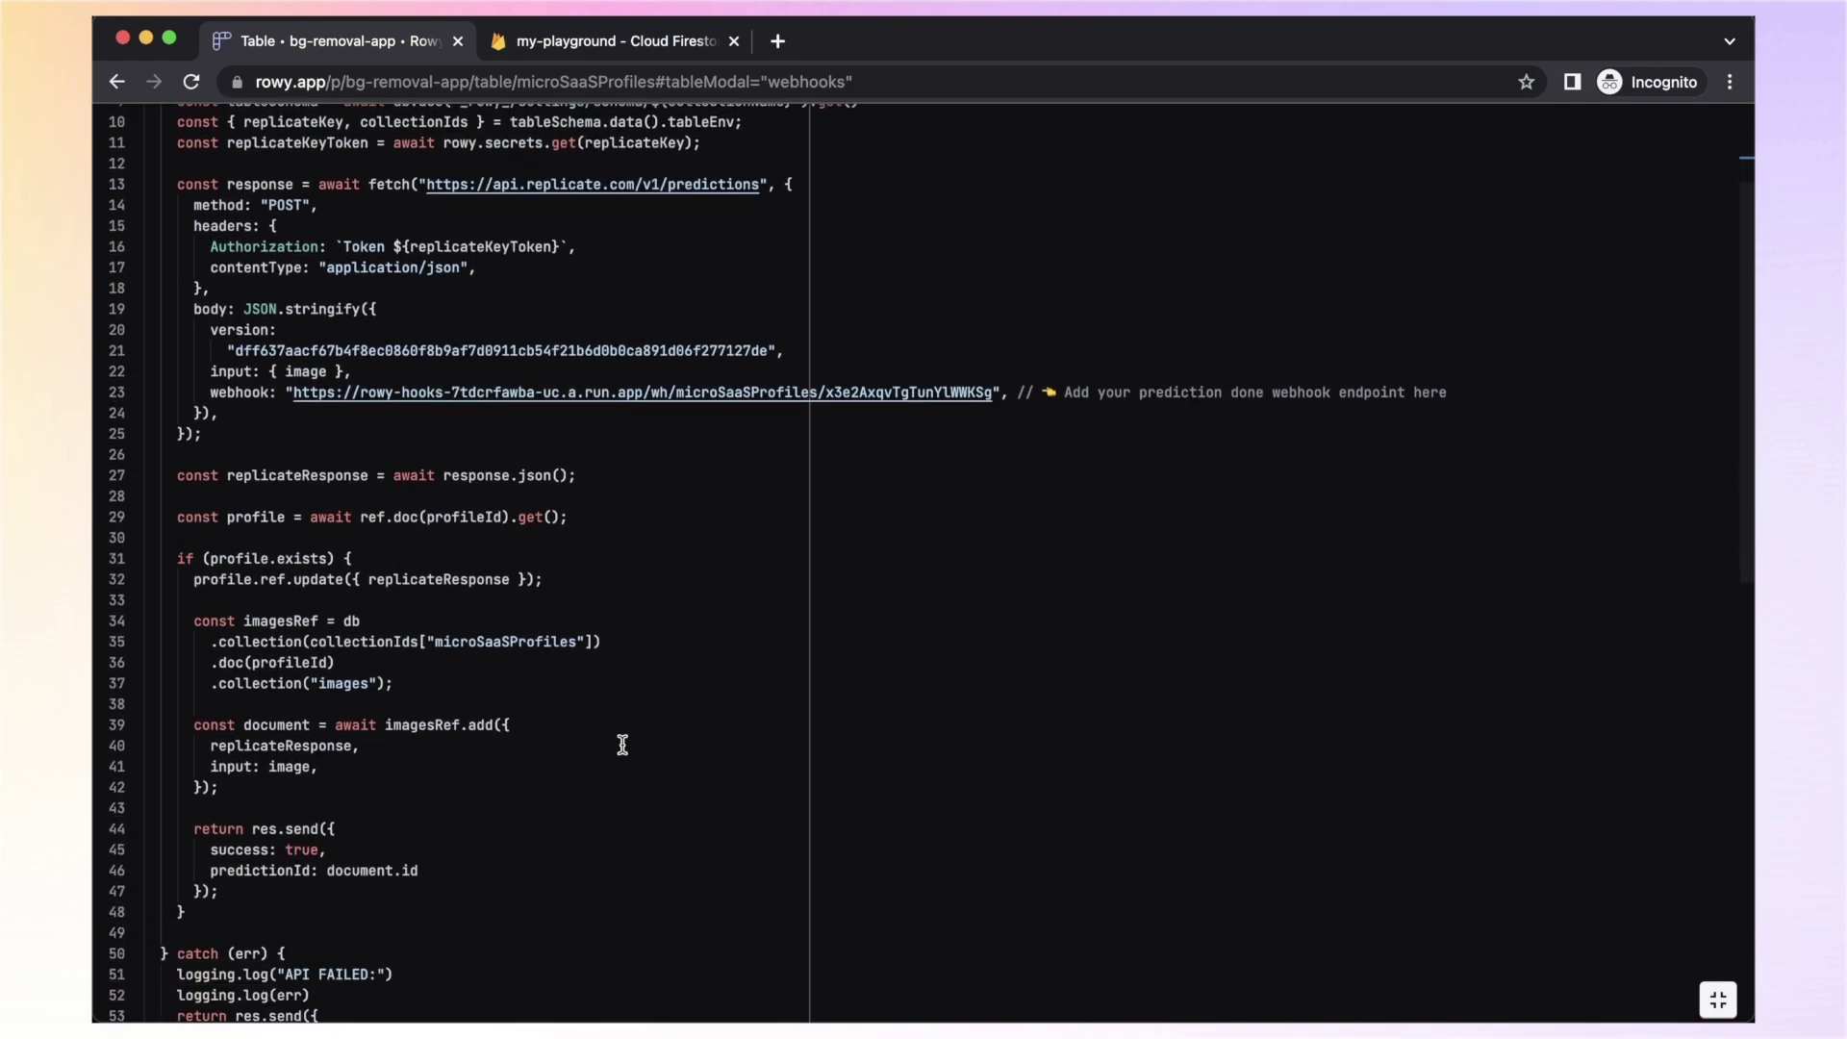
scroll(623, 746, down, 1)
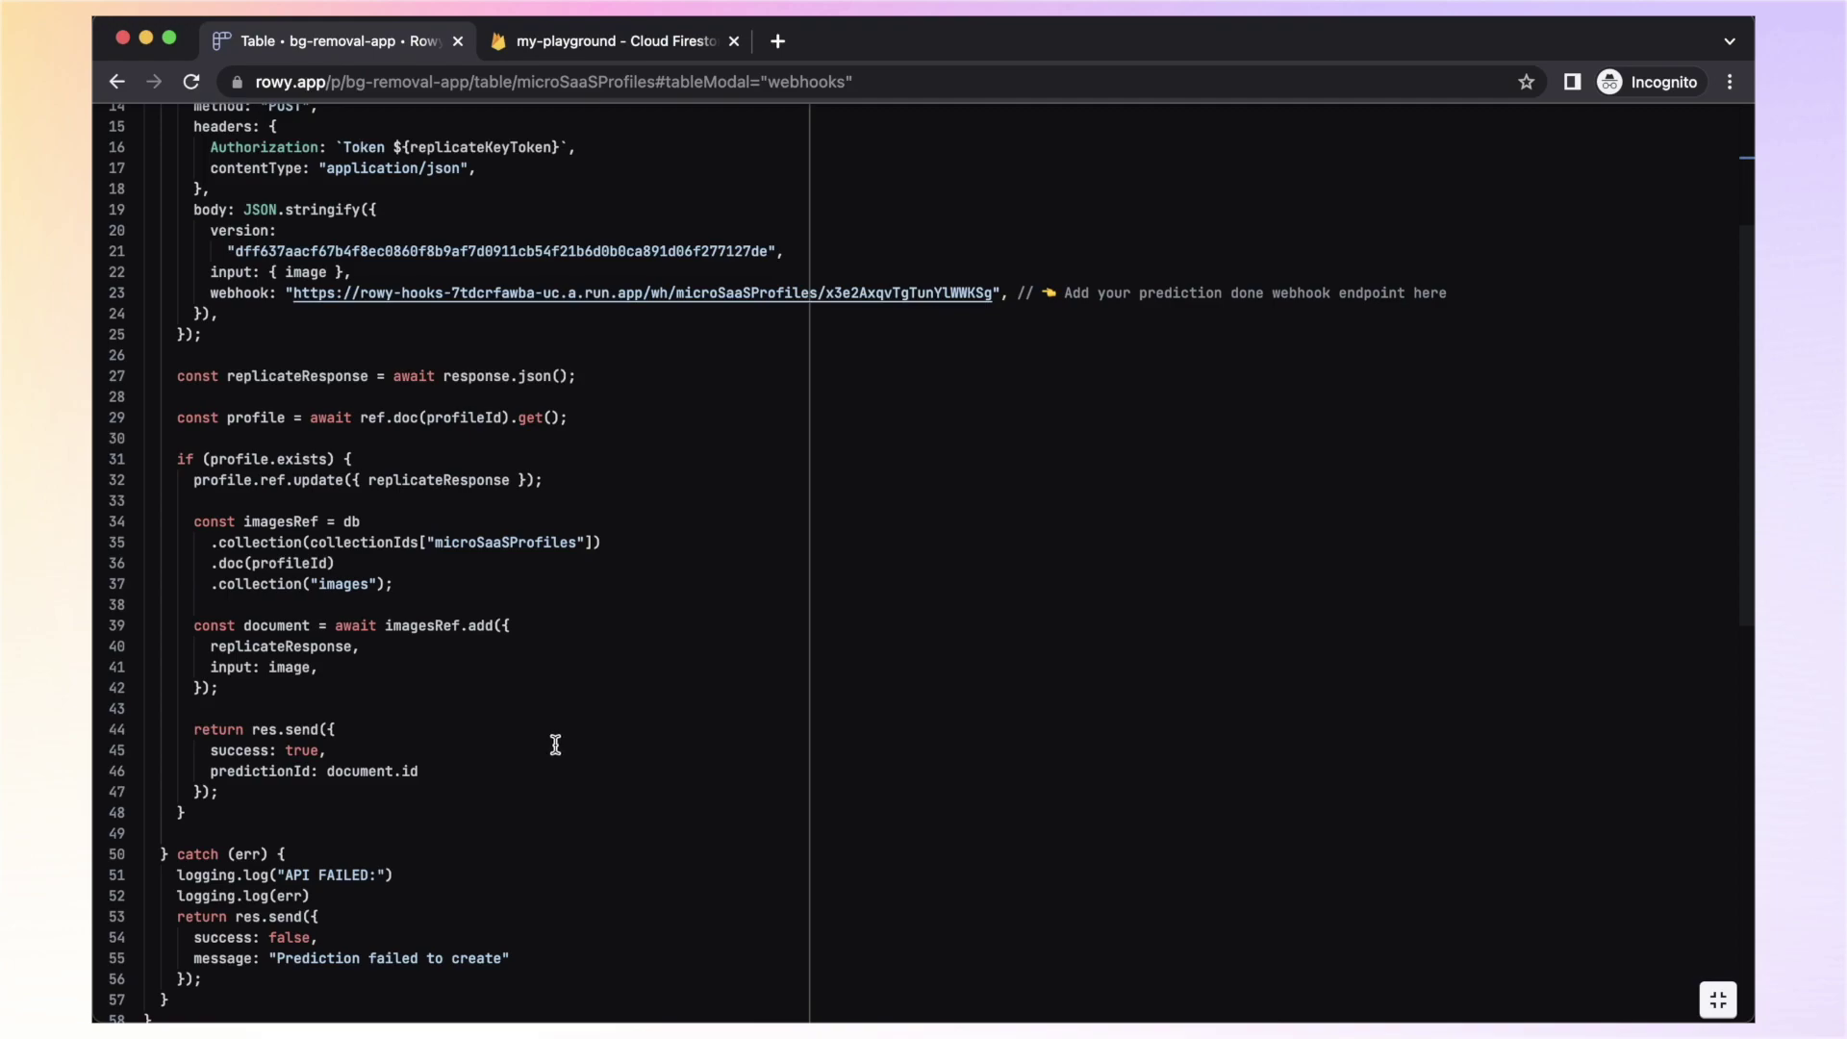
drag(362, 613, 349, 564)
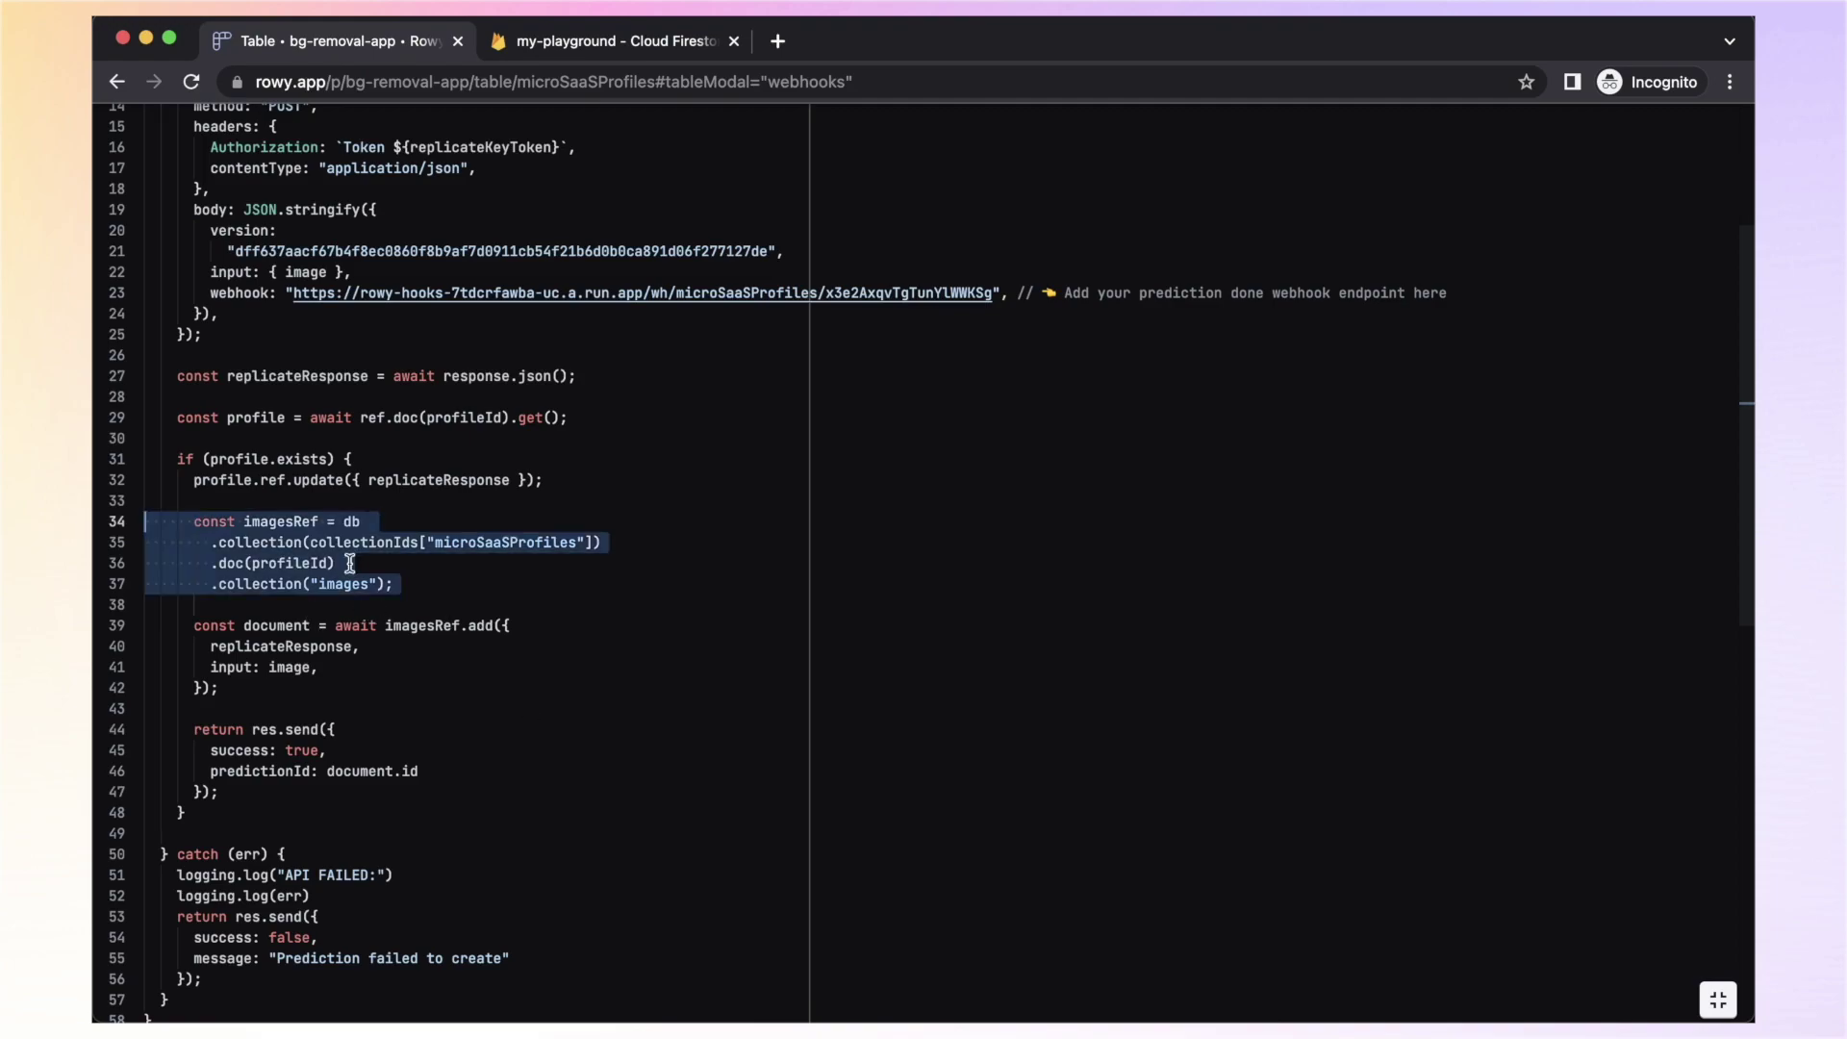
scroll(375, 719, down, 2)
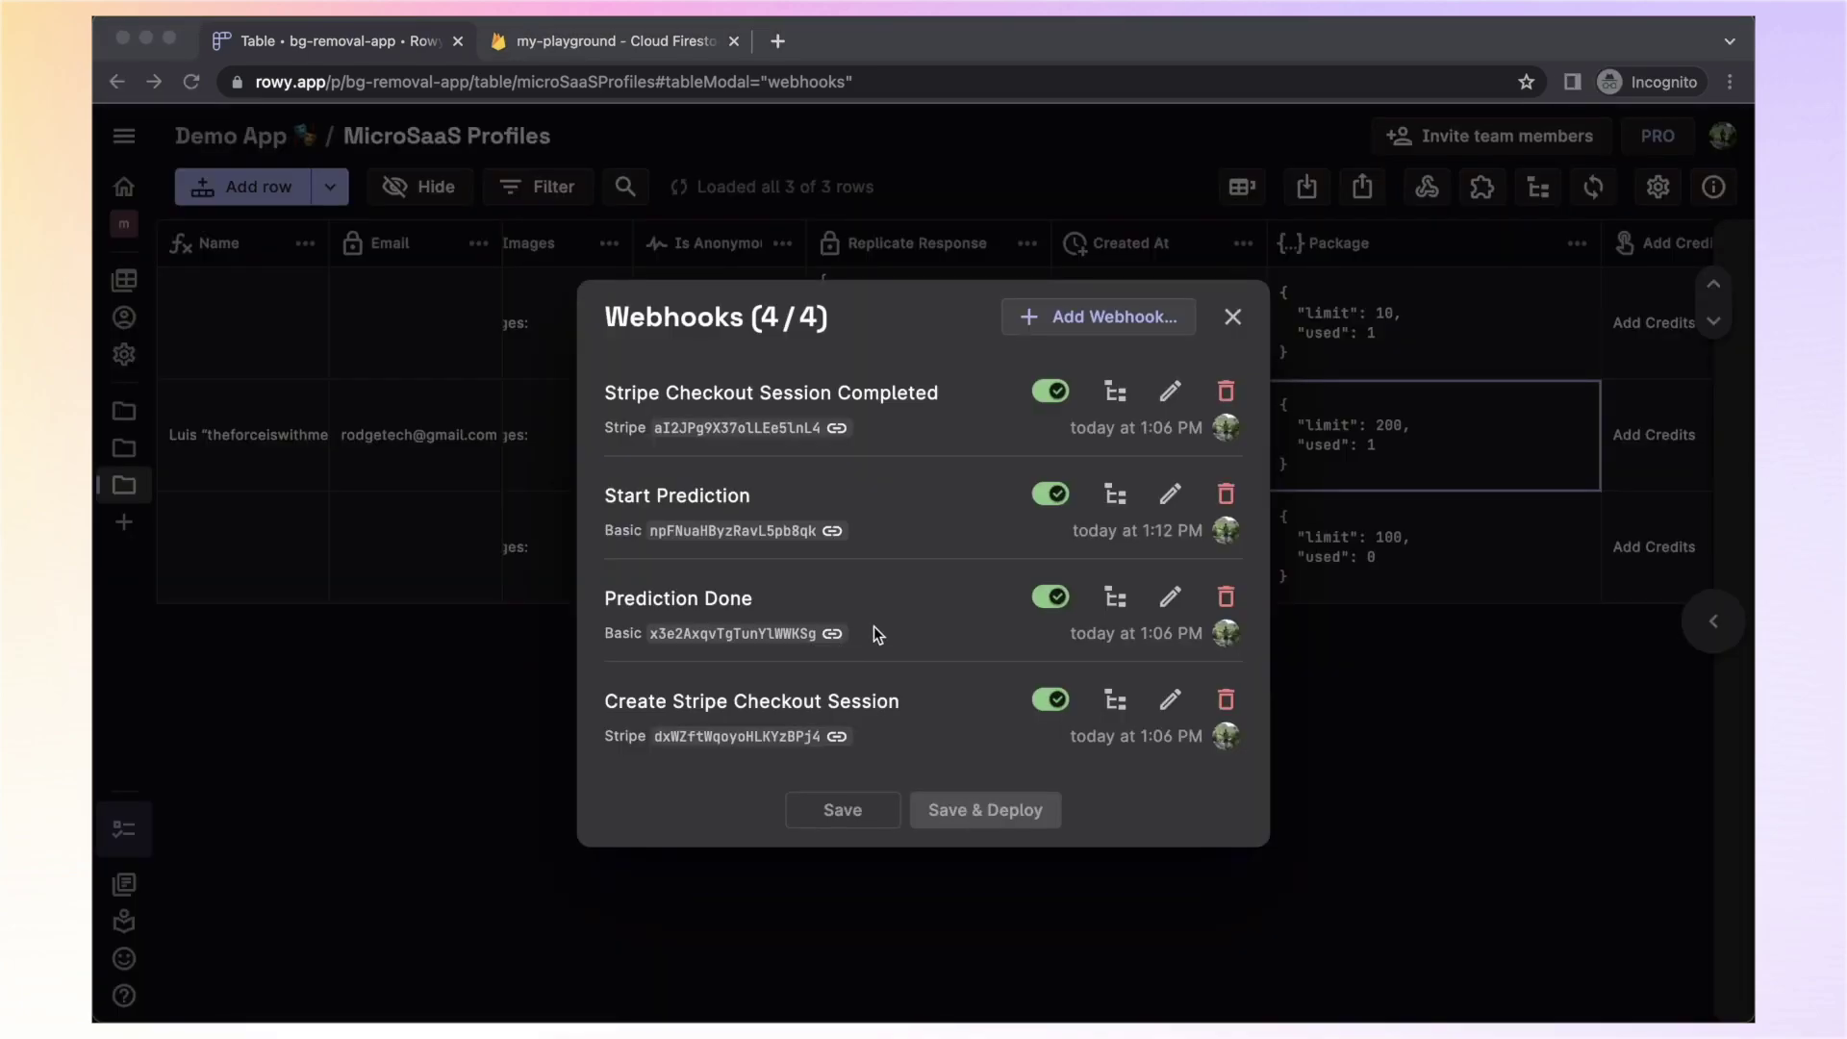
click(1168, 603)
click(692, 695)
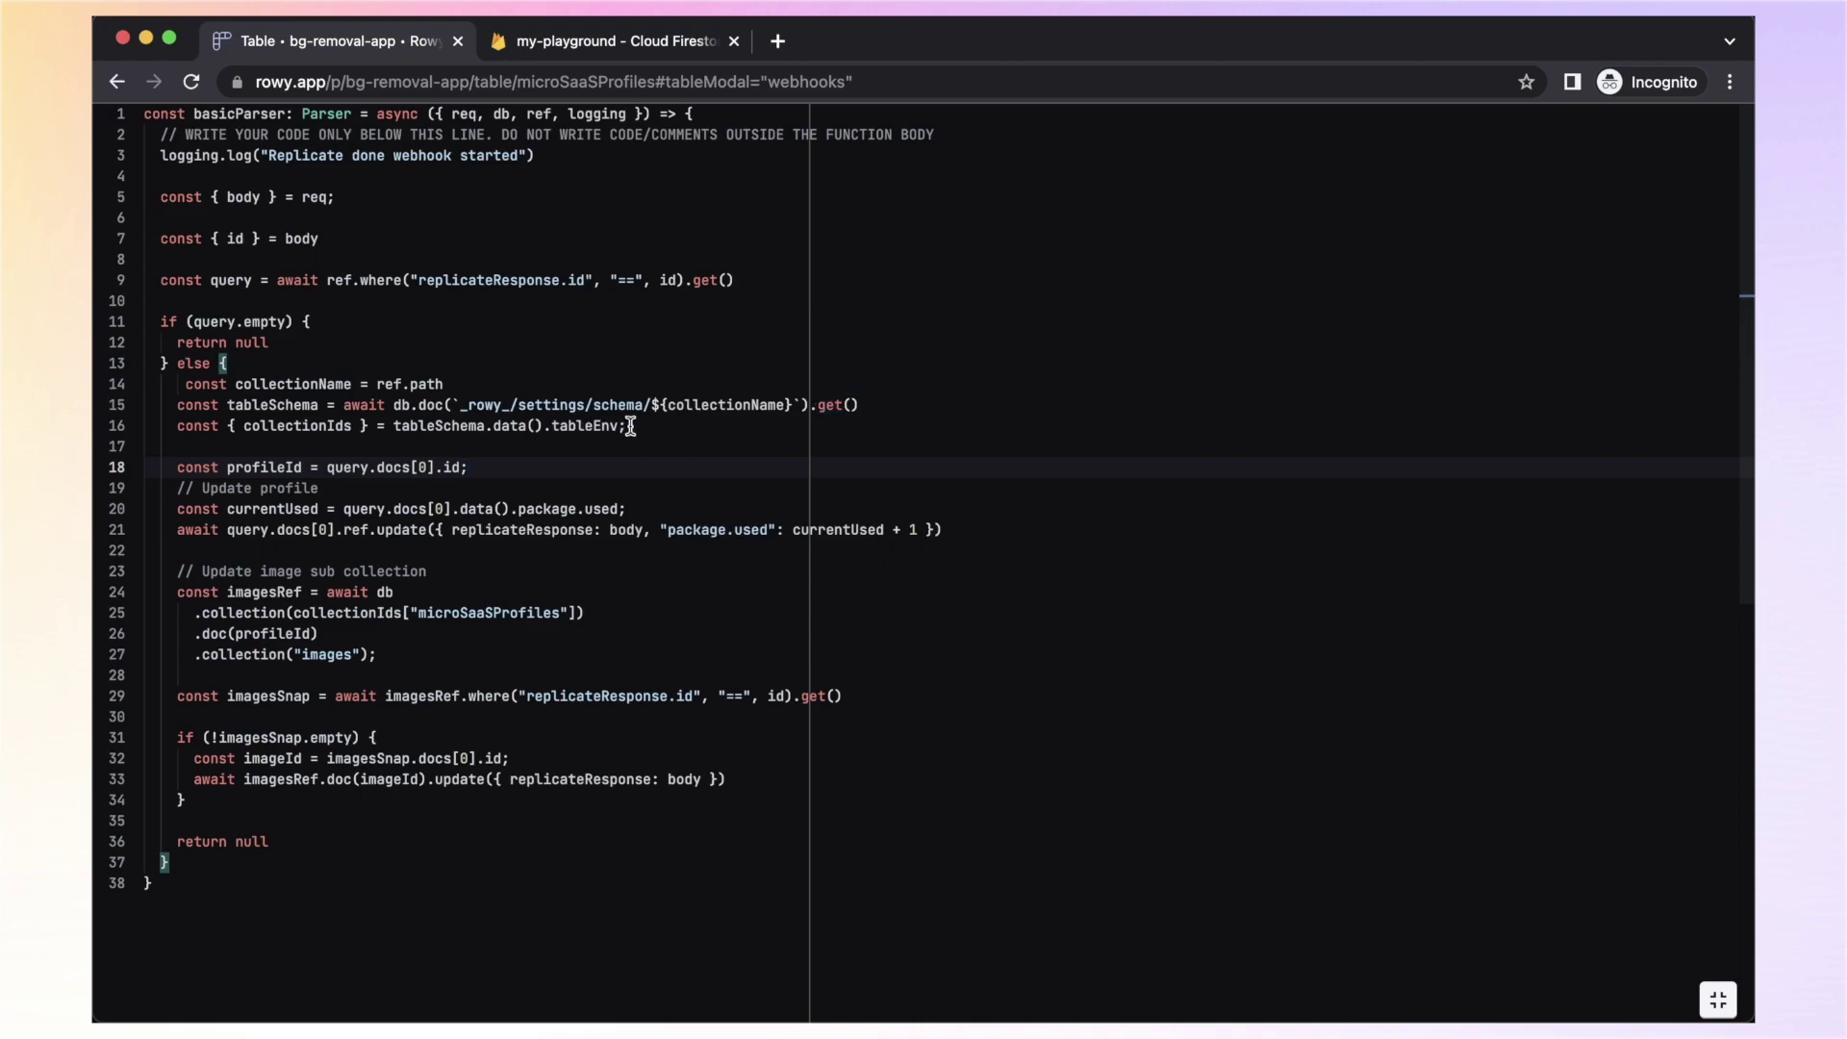
mouse_move(687, 414)
drag(942, 530, 176, 532)
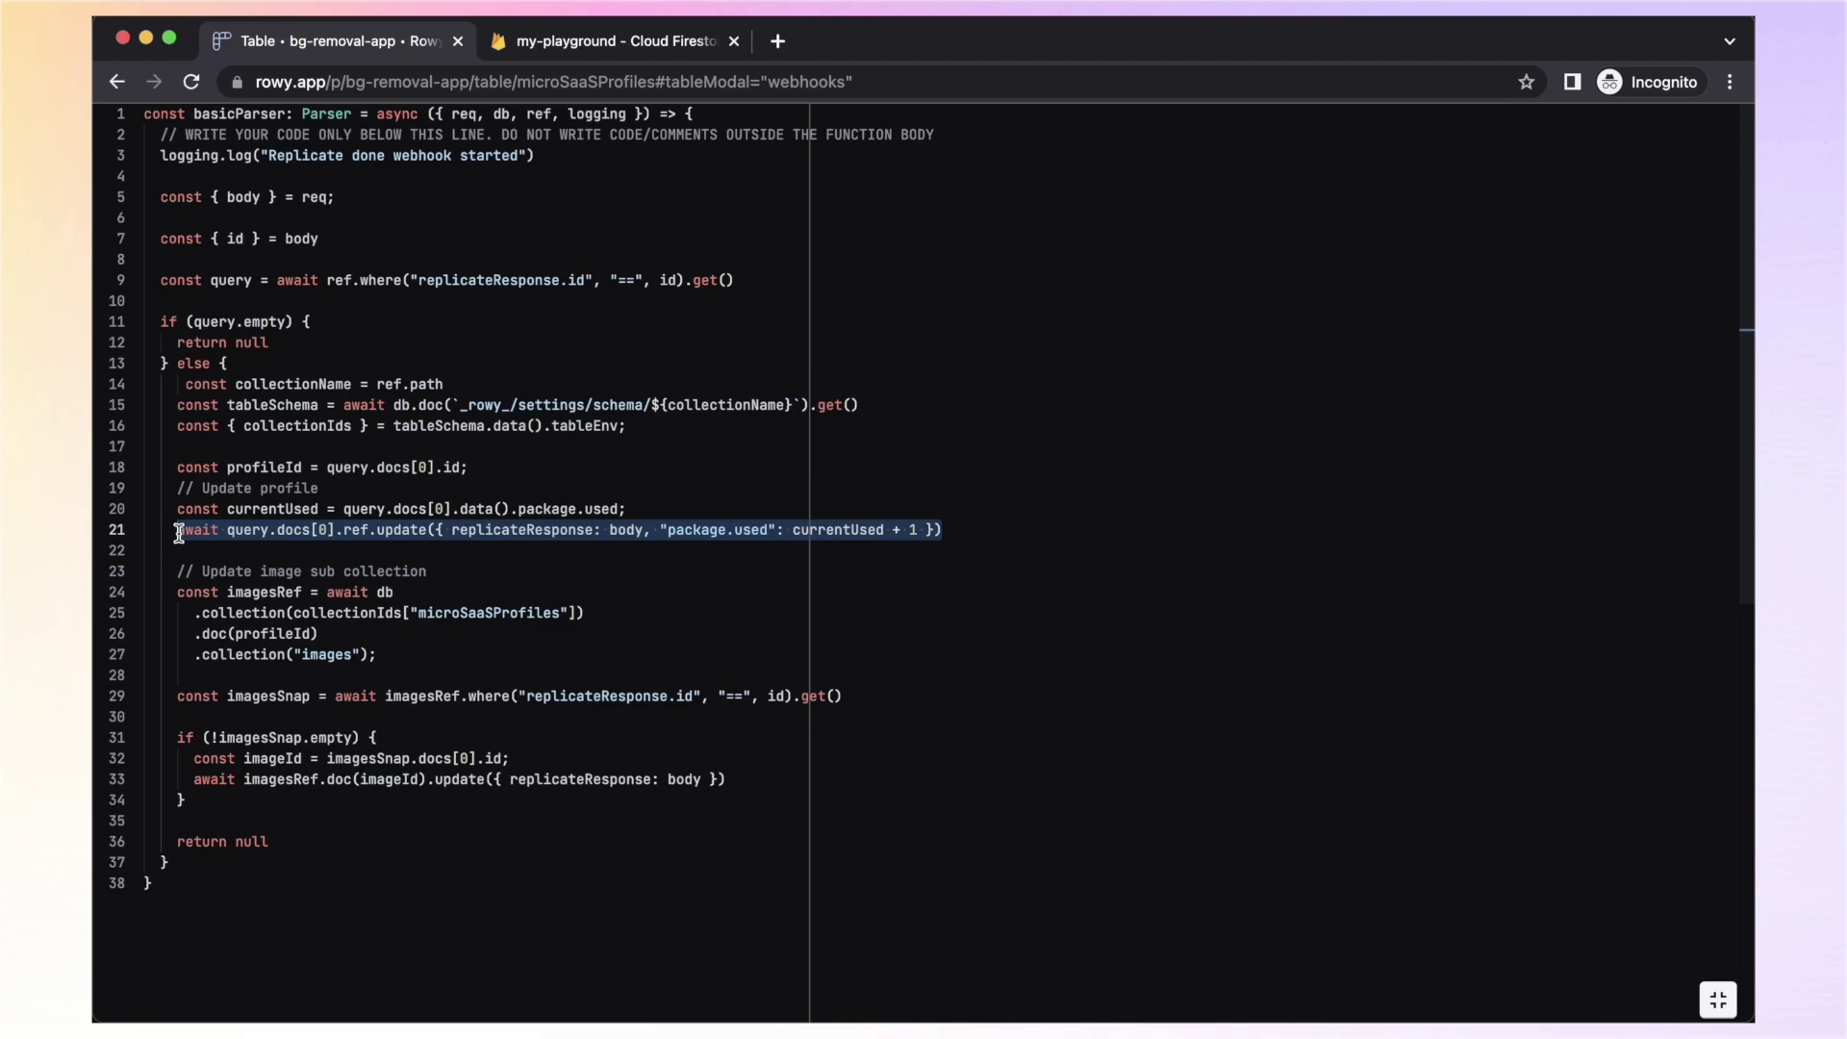
click(668, 619)
drag(501, 656, 223, 582)
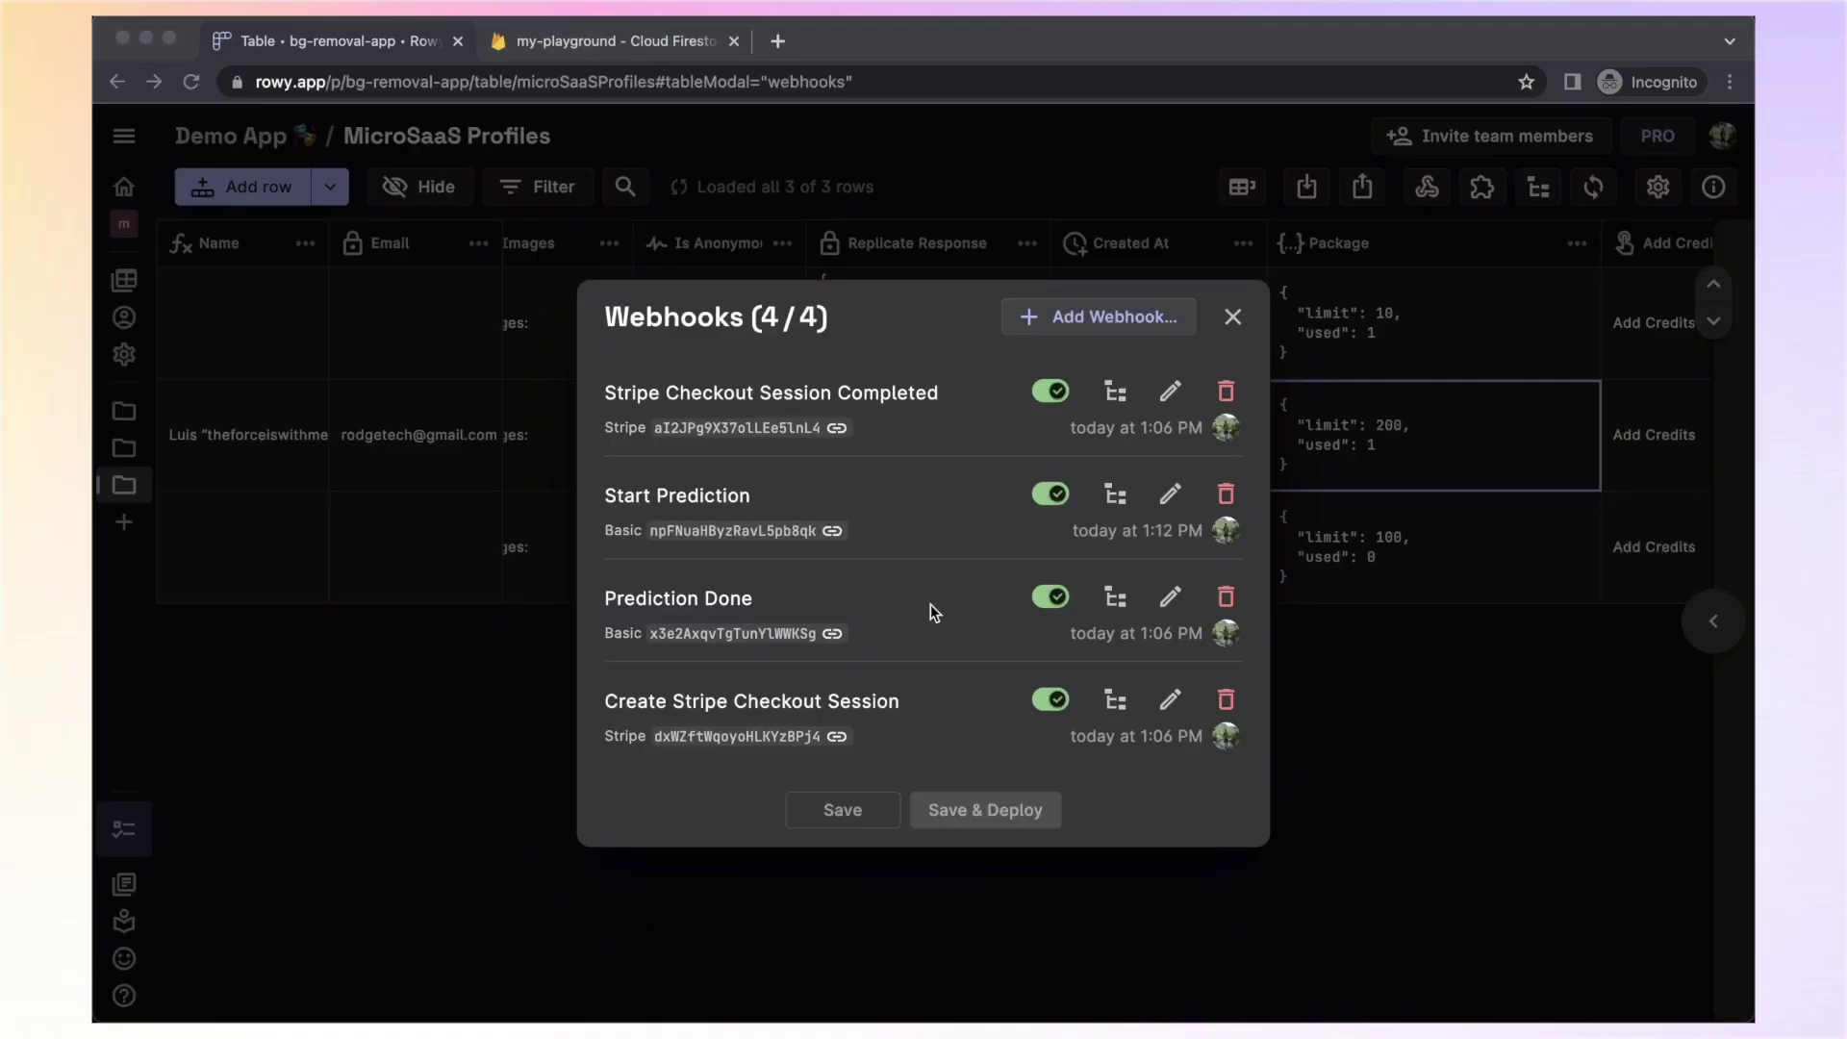
click(930, 706)
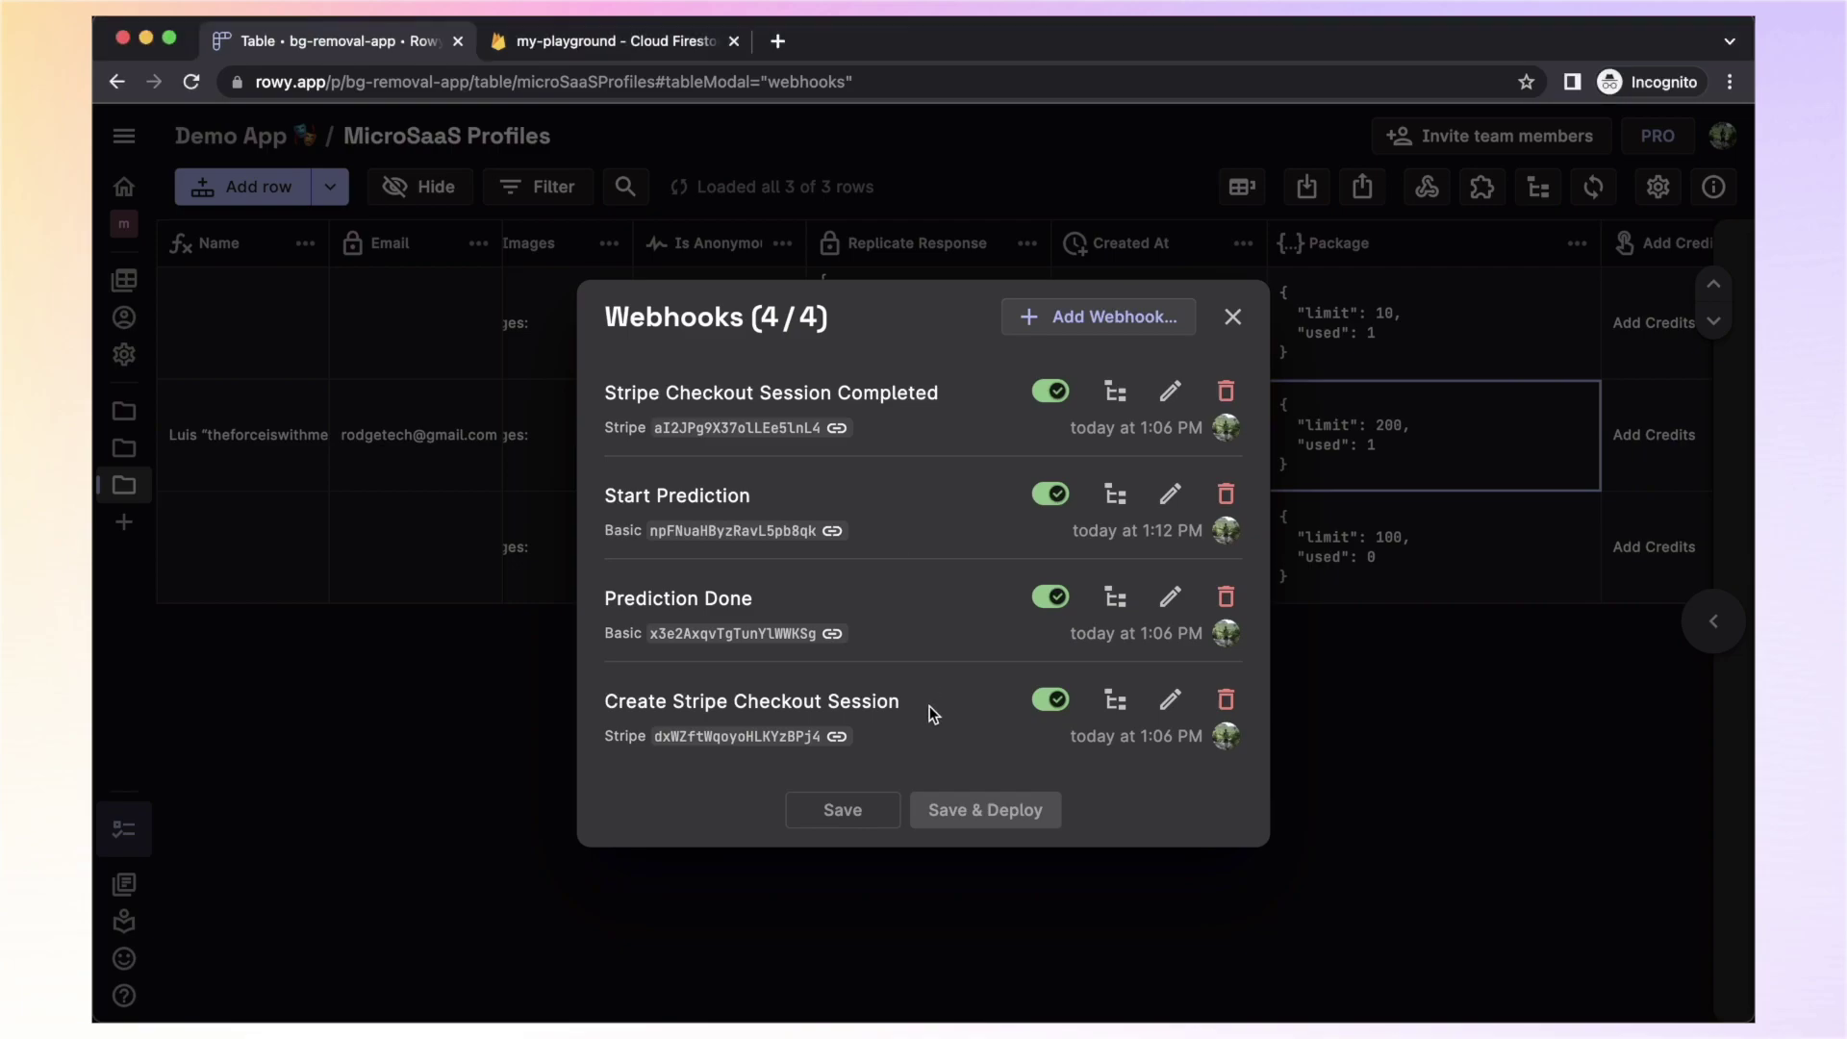
click(1167, 707)
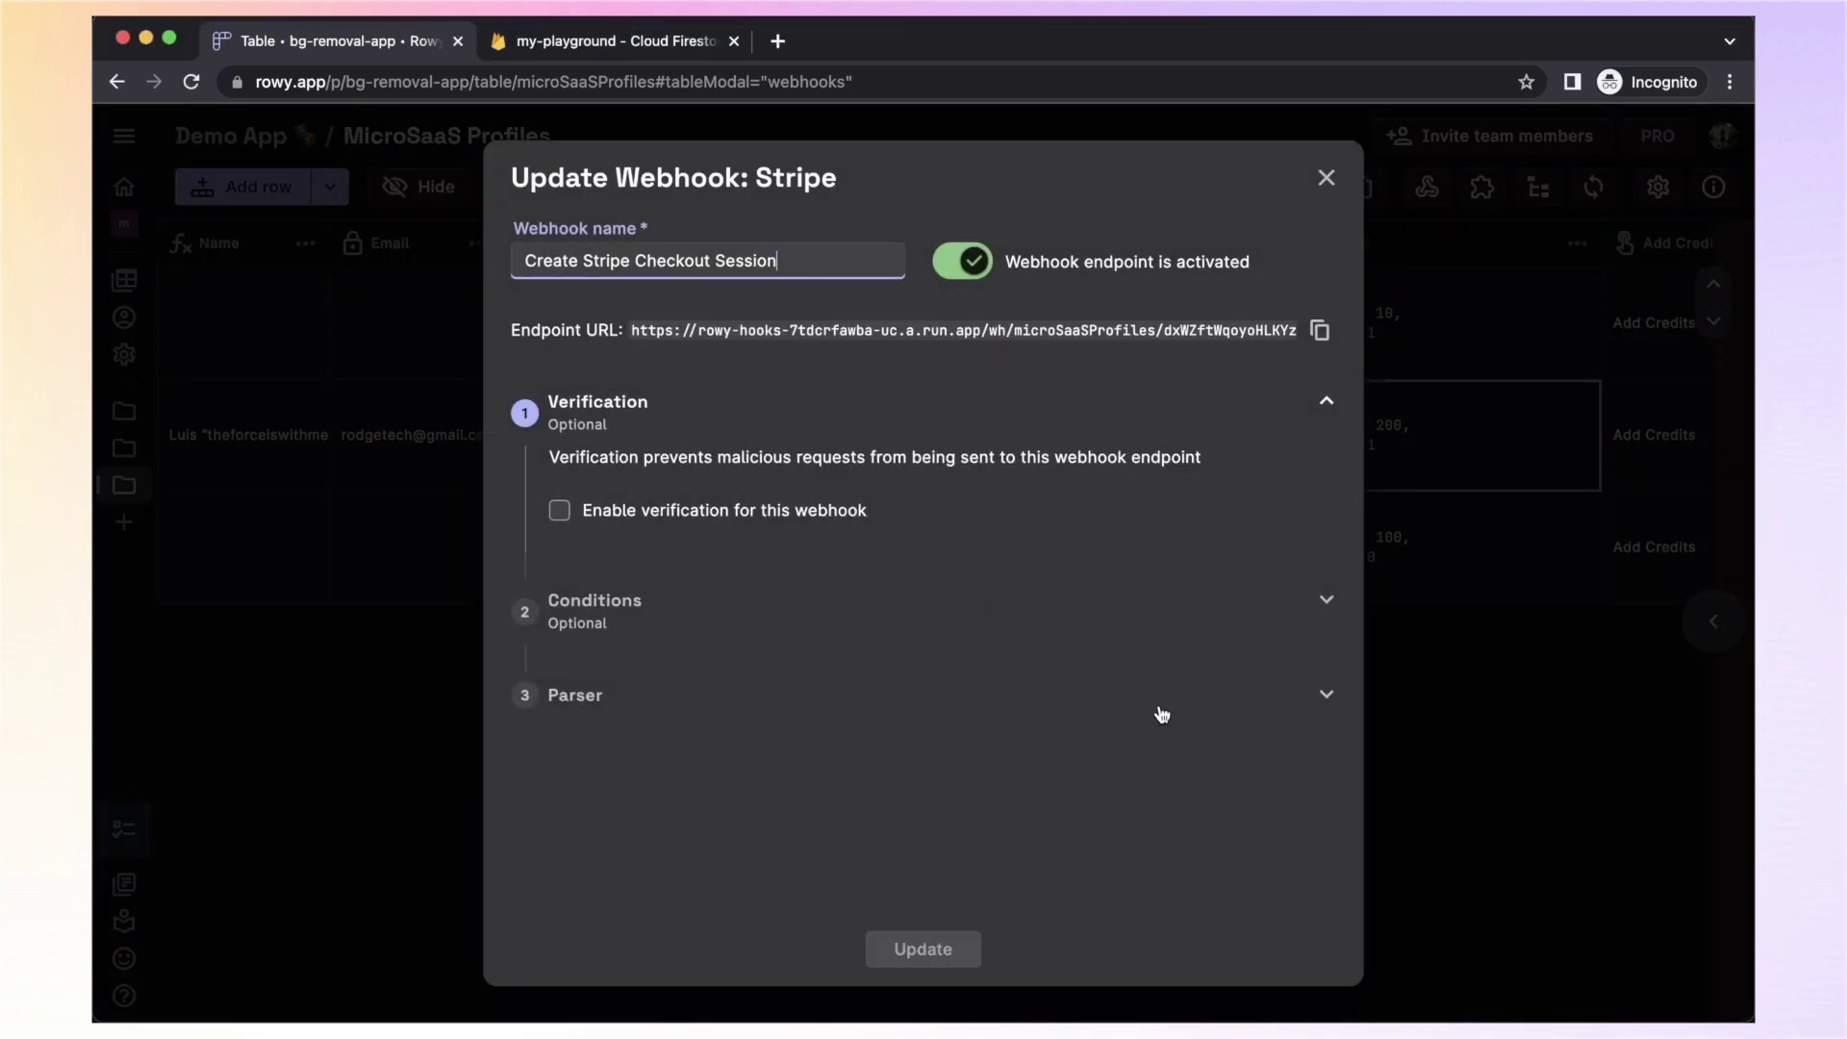
click(859, 695)
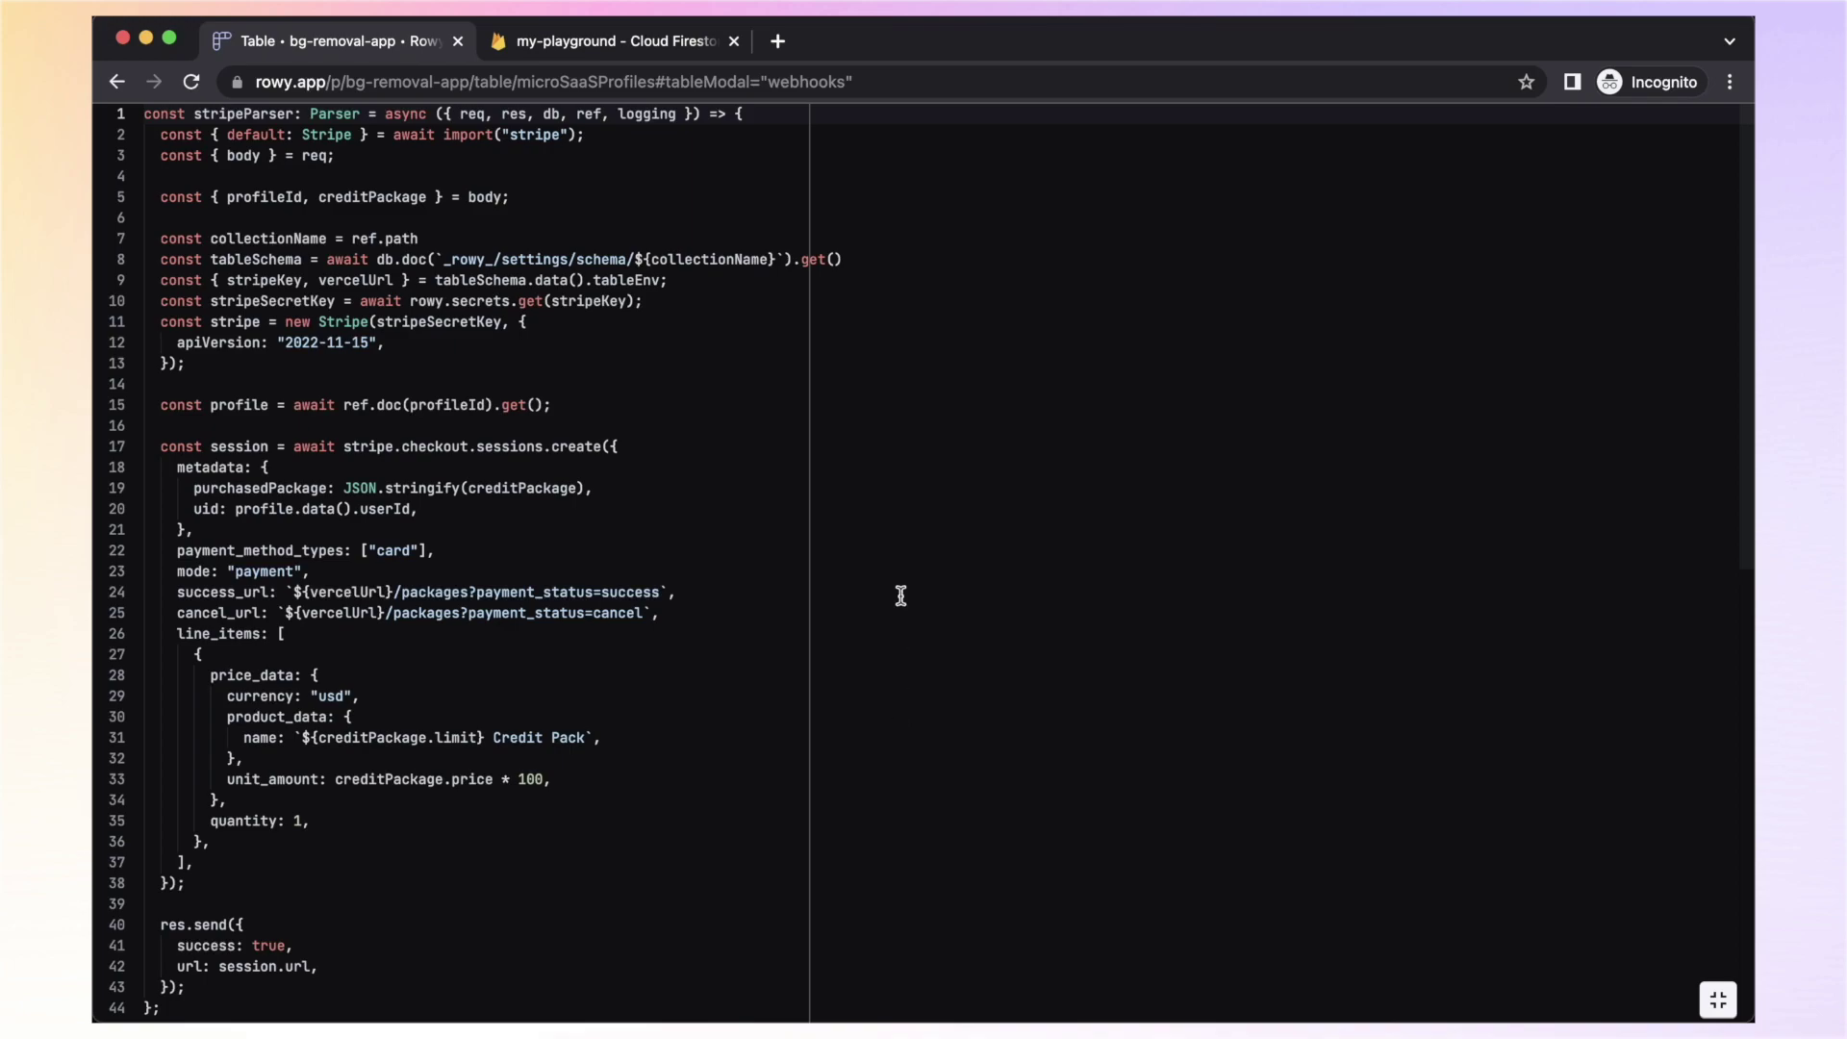
drag(602, 135, 145, 135)
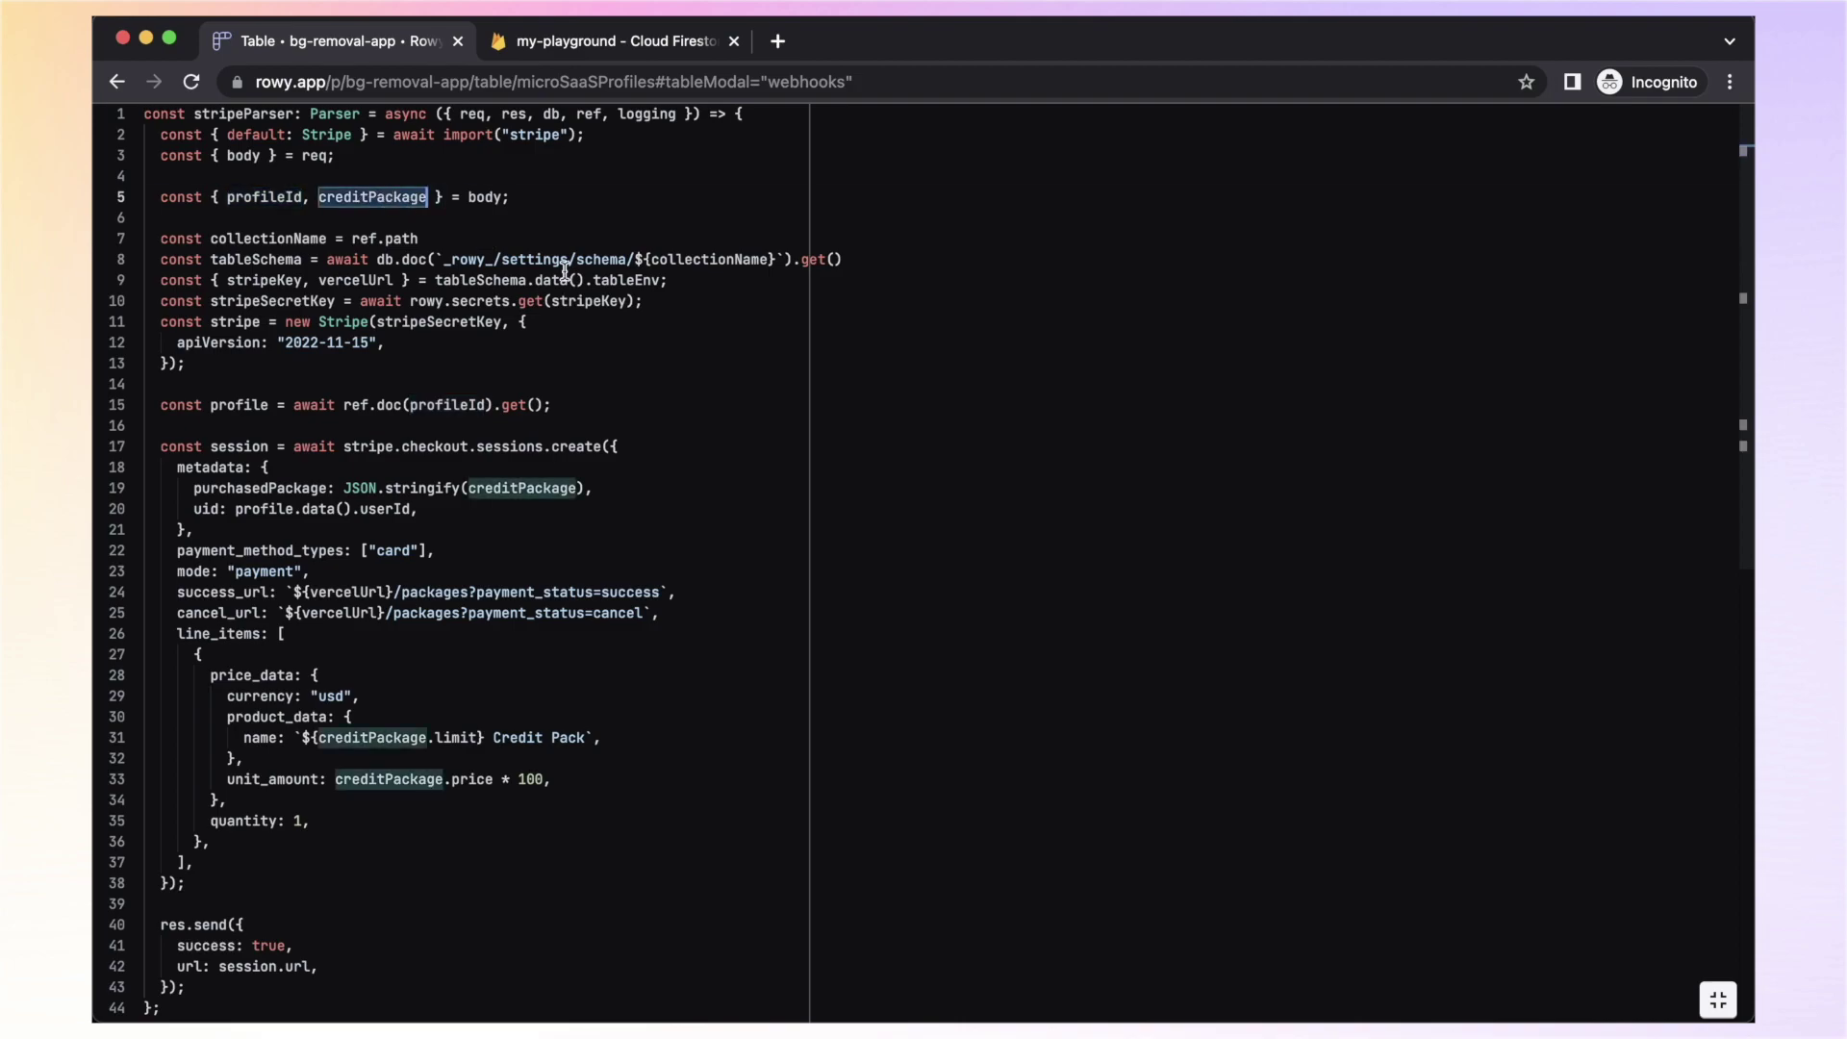
mouse_move(527, 409)
click(587, 590)
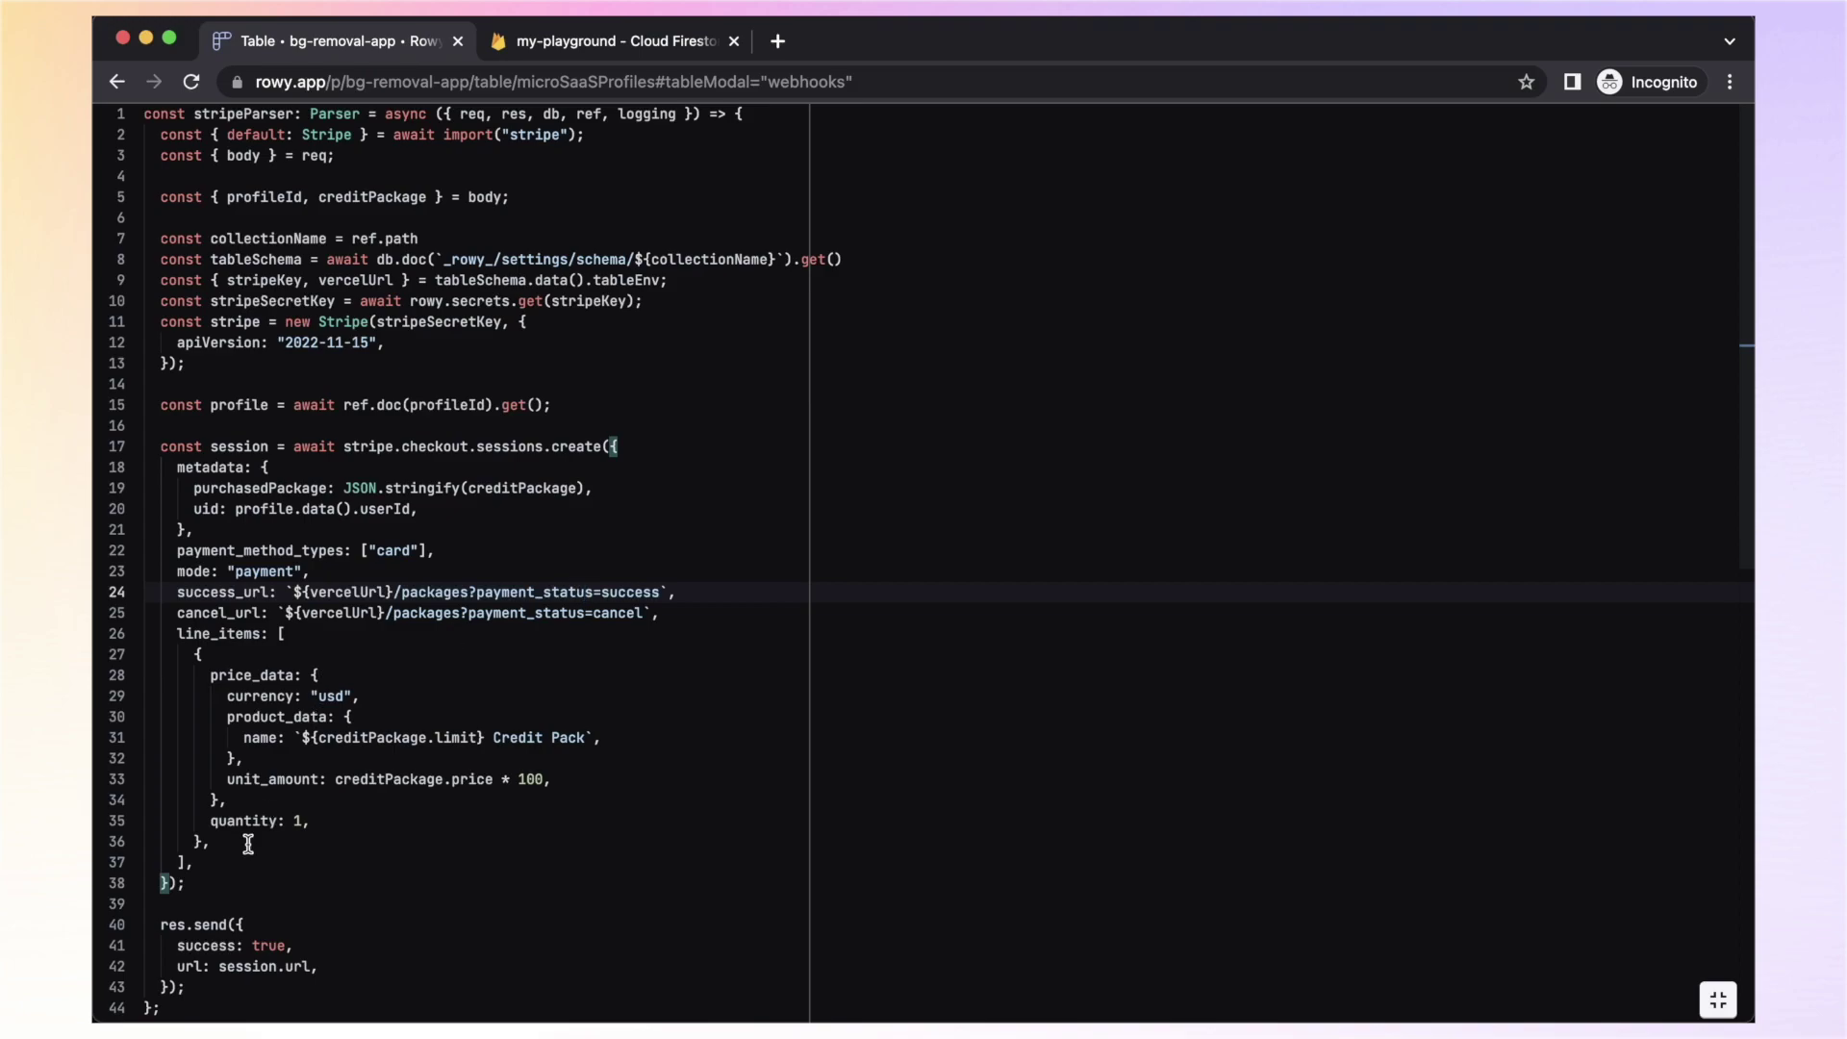
drag(226, 857, 154, 617)
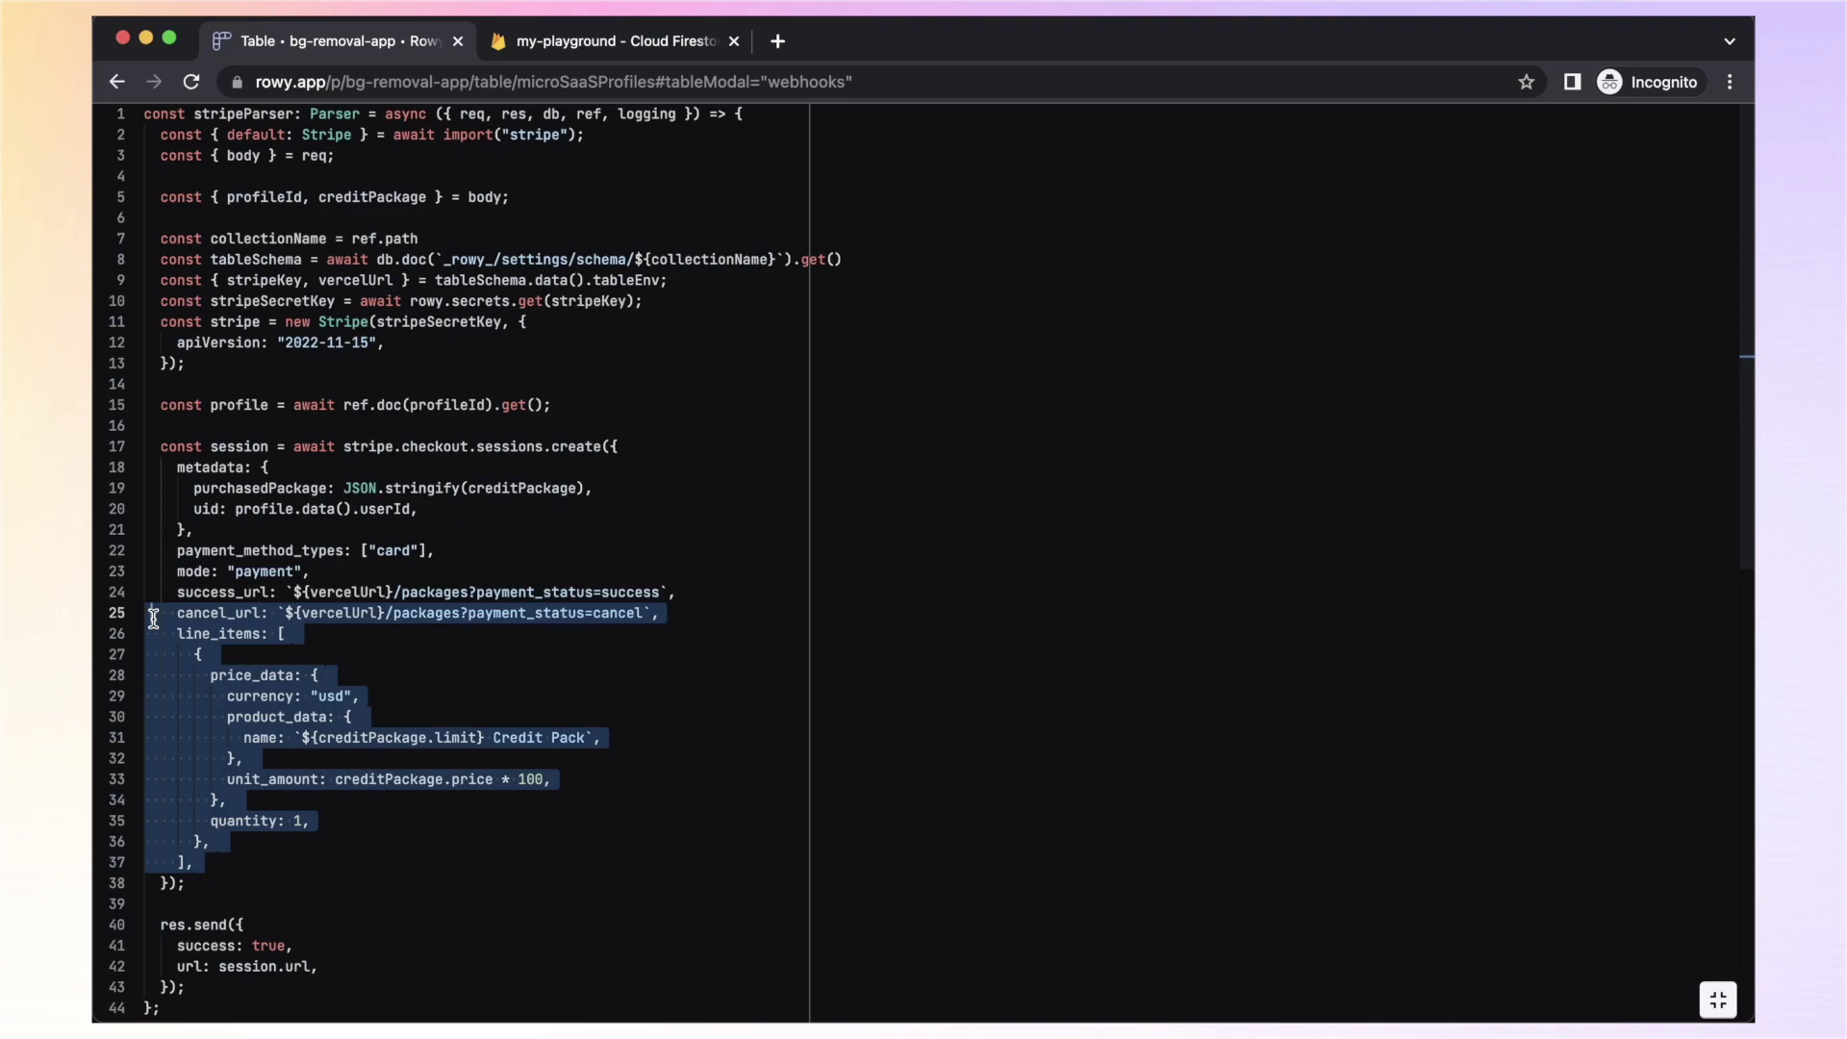
click(387, 737)
scroll(387, 737, down, 2)
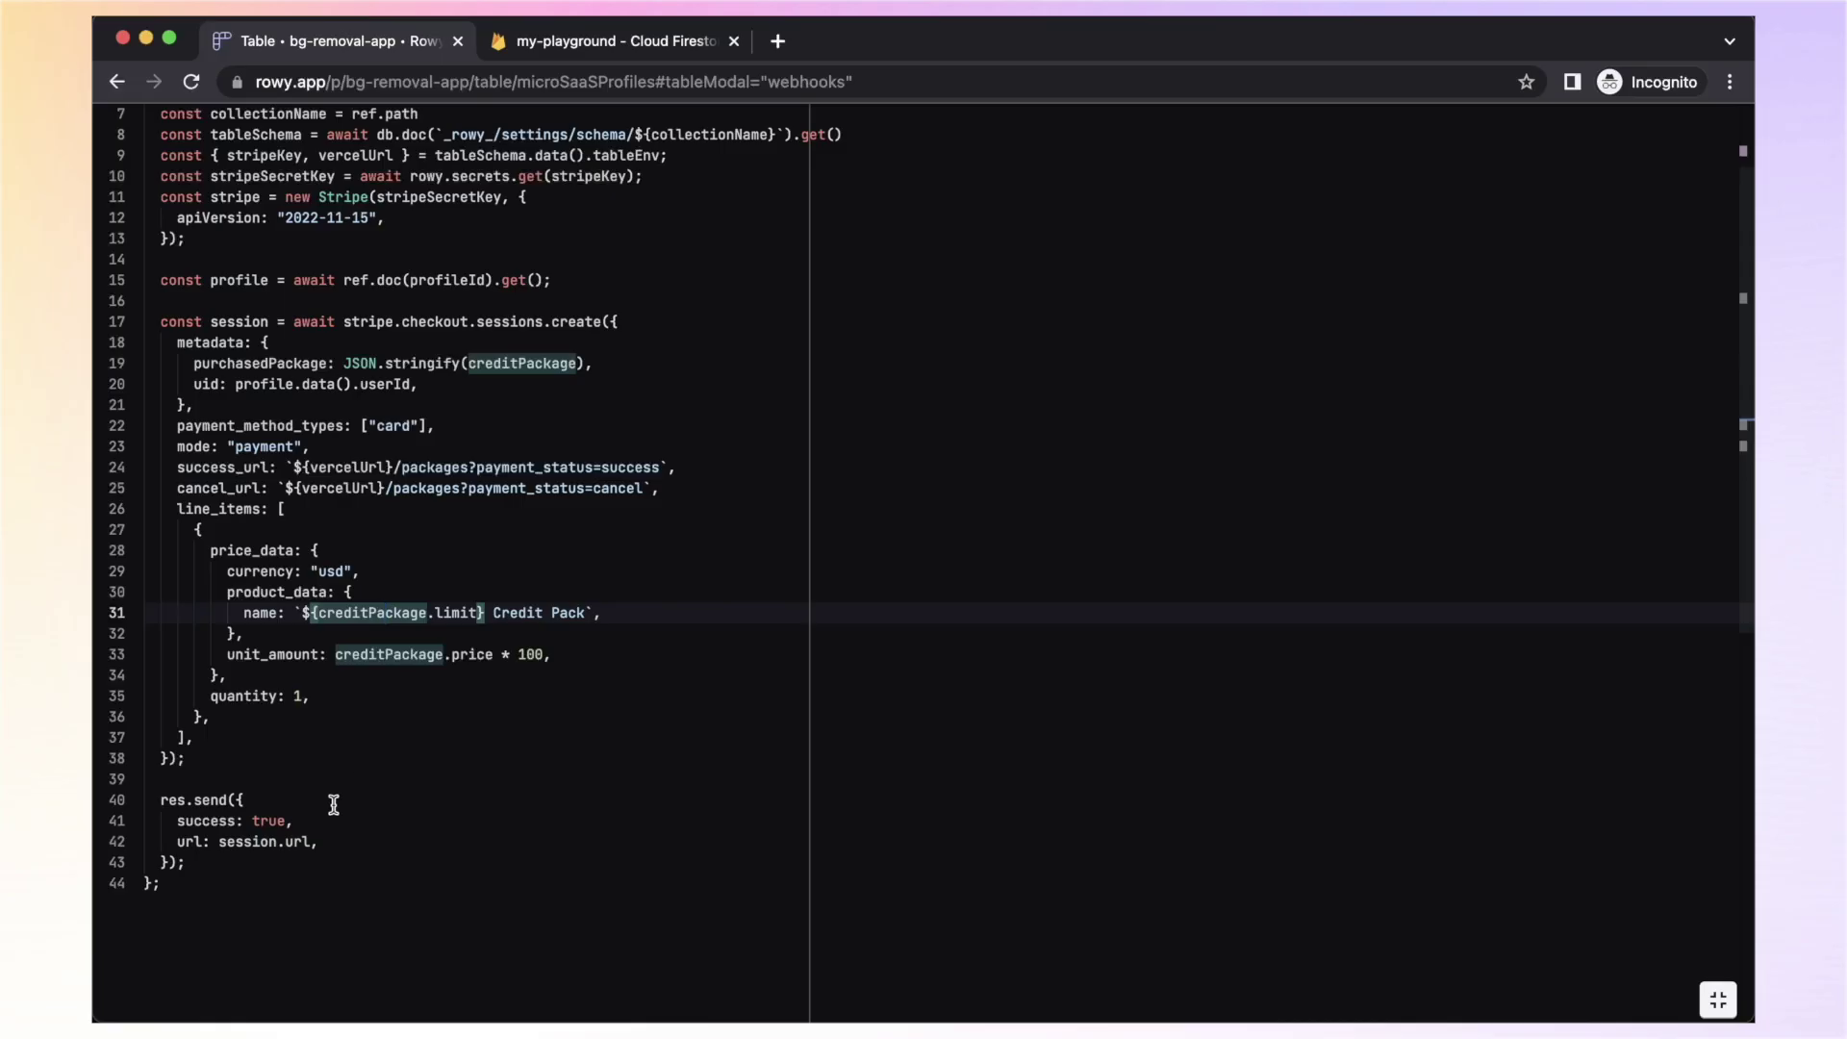
click(244, 859)
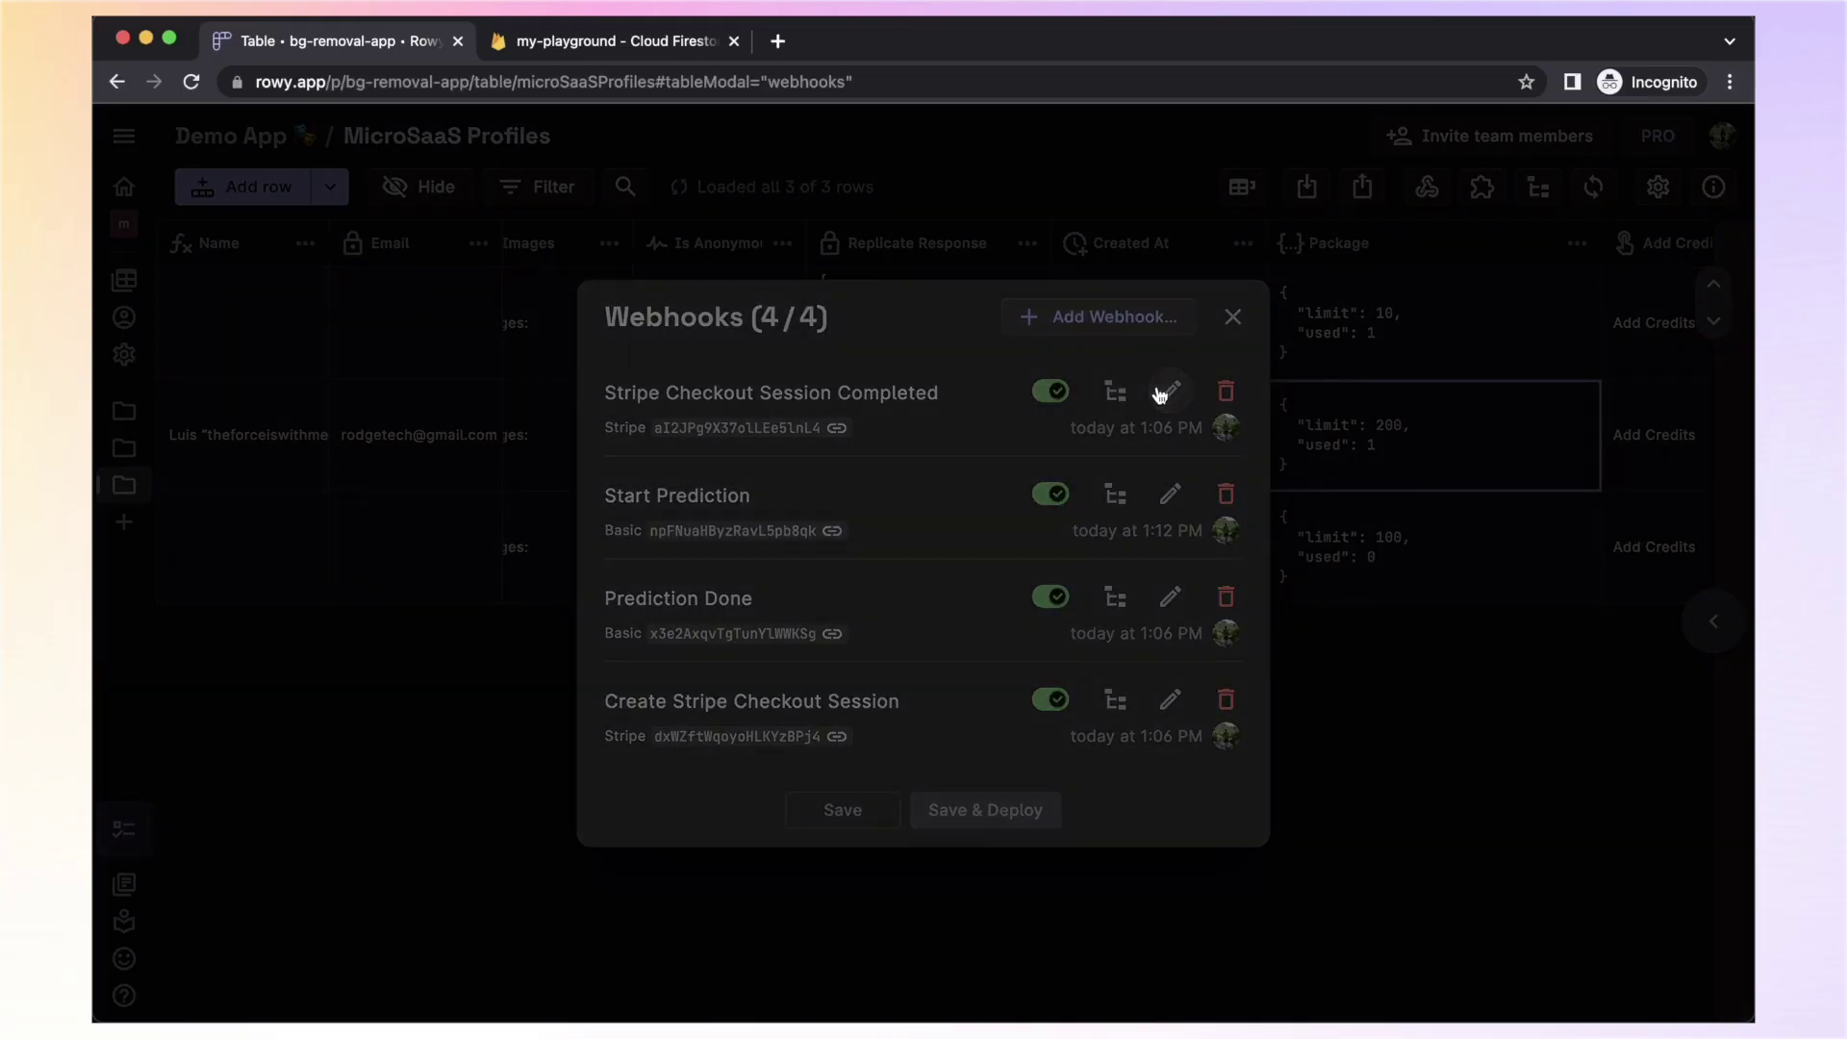
Review the Stripe Checkout Session Completed parser full-screen, highlighting the FieldValue.increment update to package.limit
click(1166, 387)
click(648, 704)
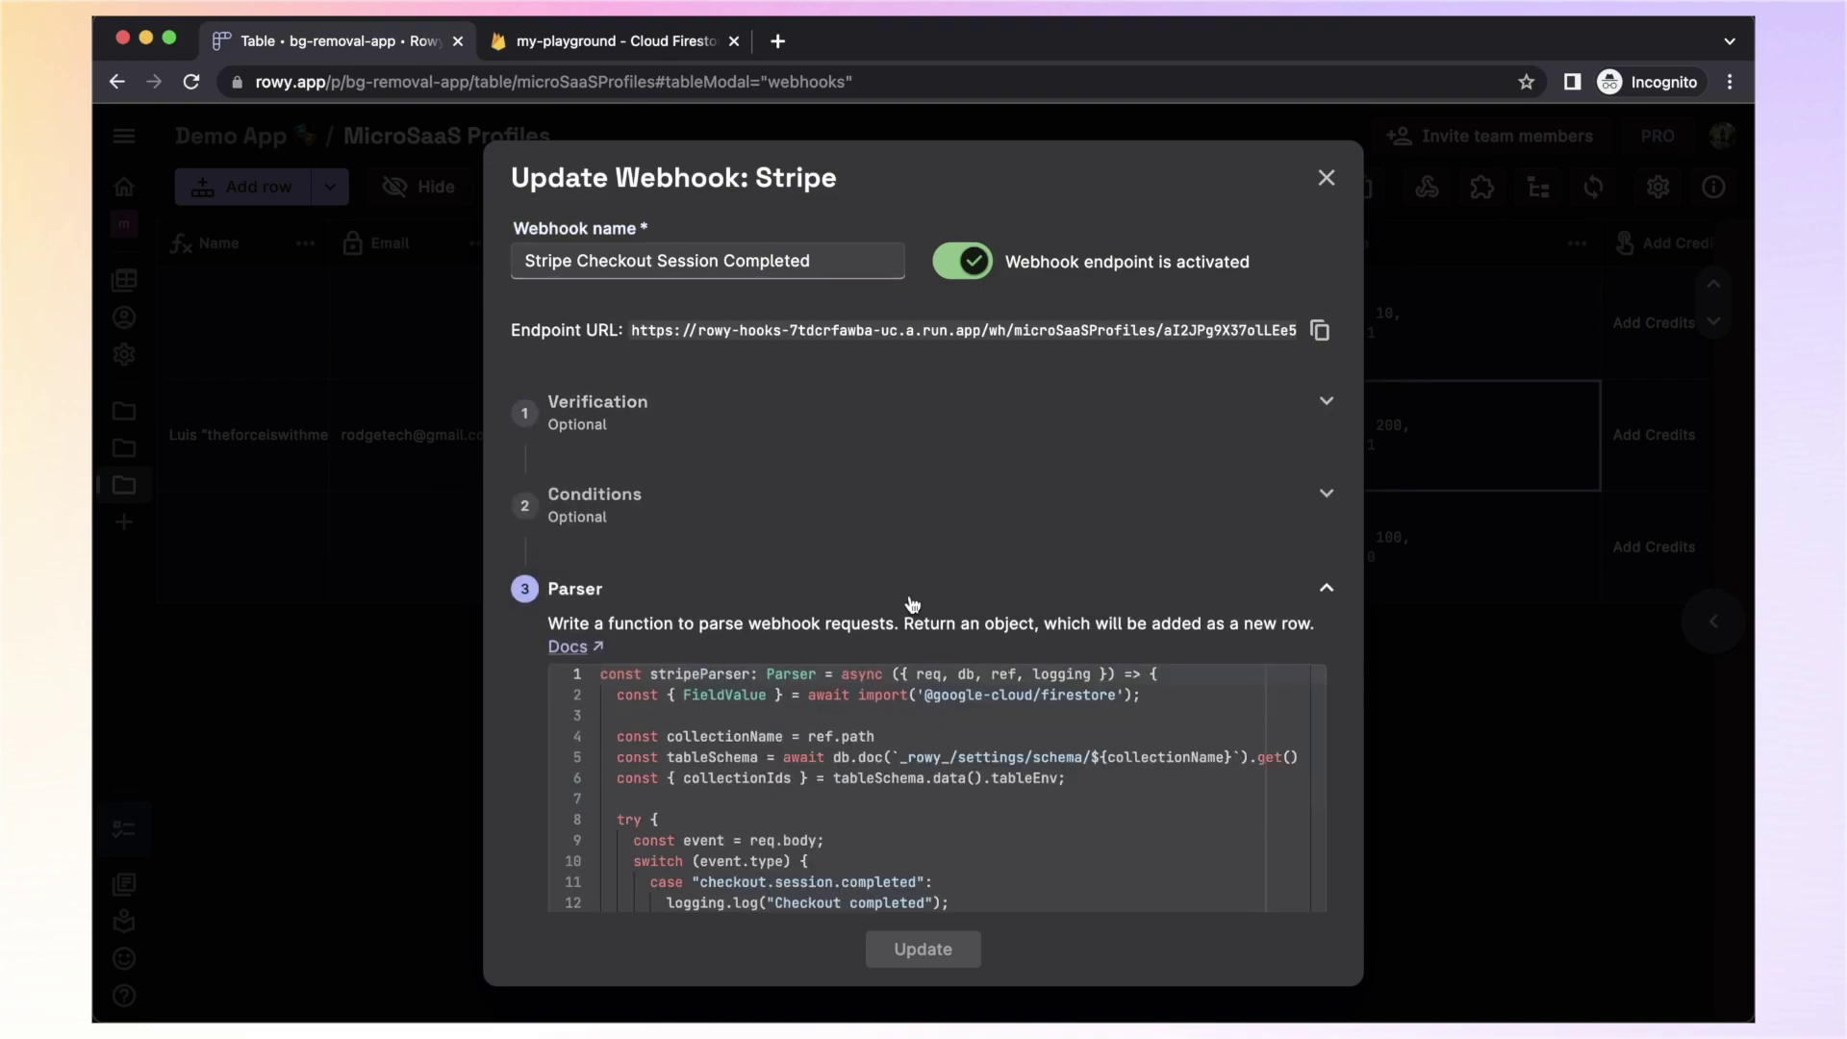
scroll(962, 751, down, 3)
click(1289, 833)
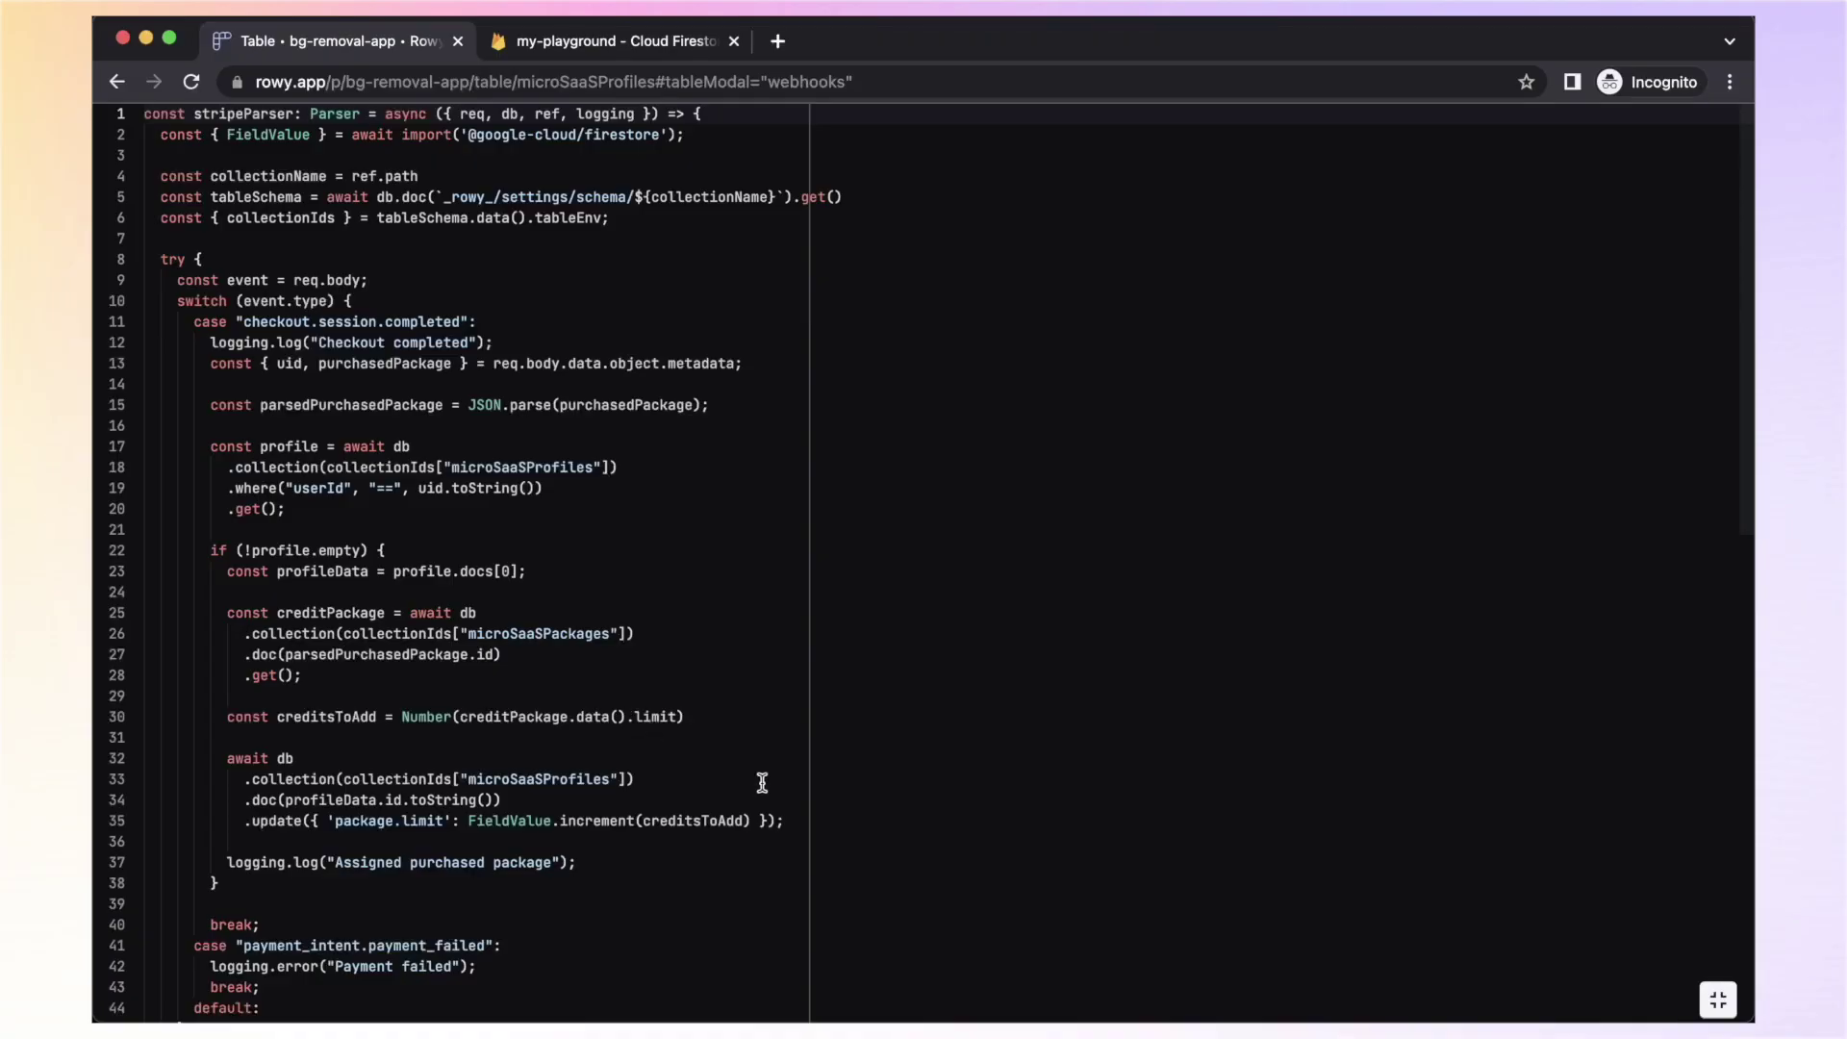
drag(820, 820, 362, 800)
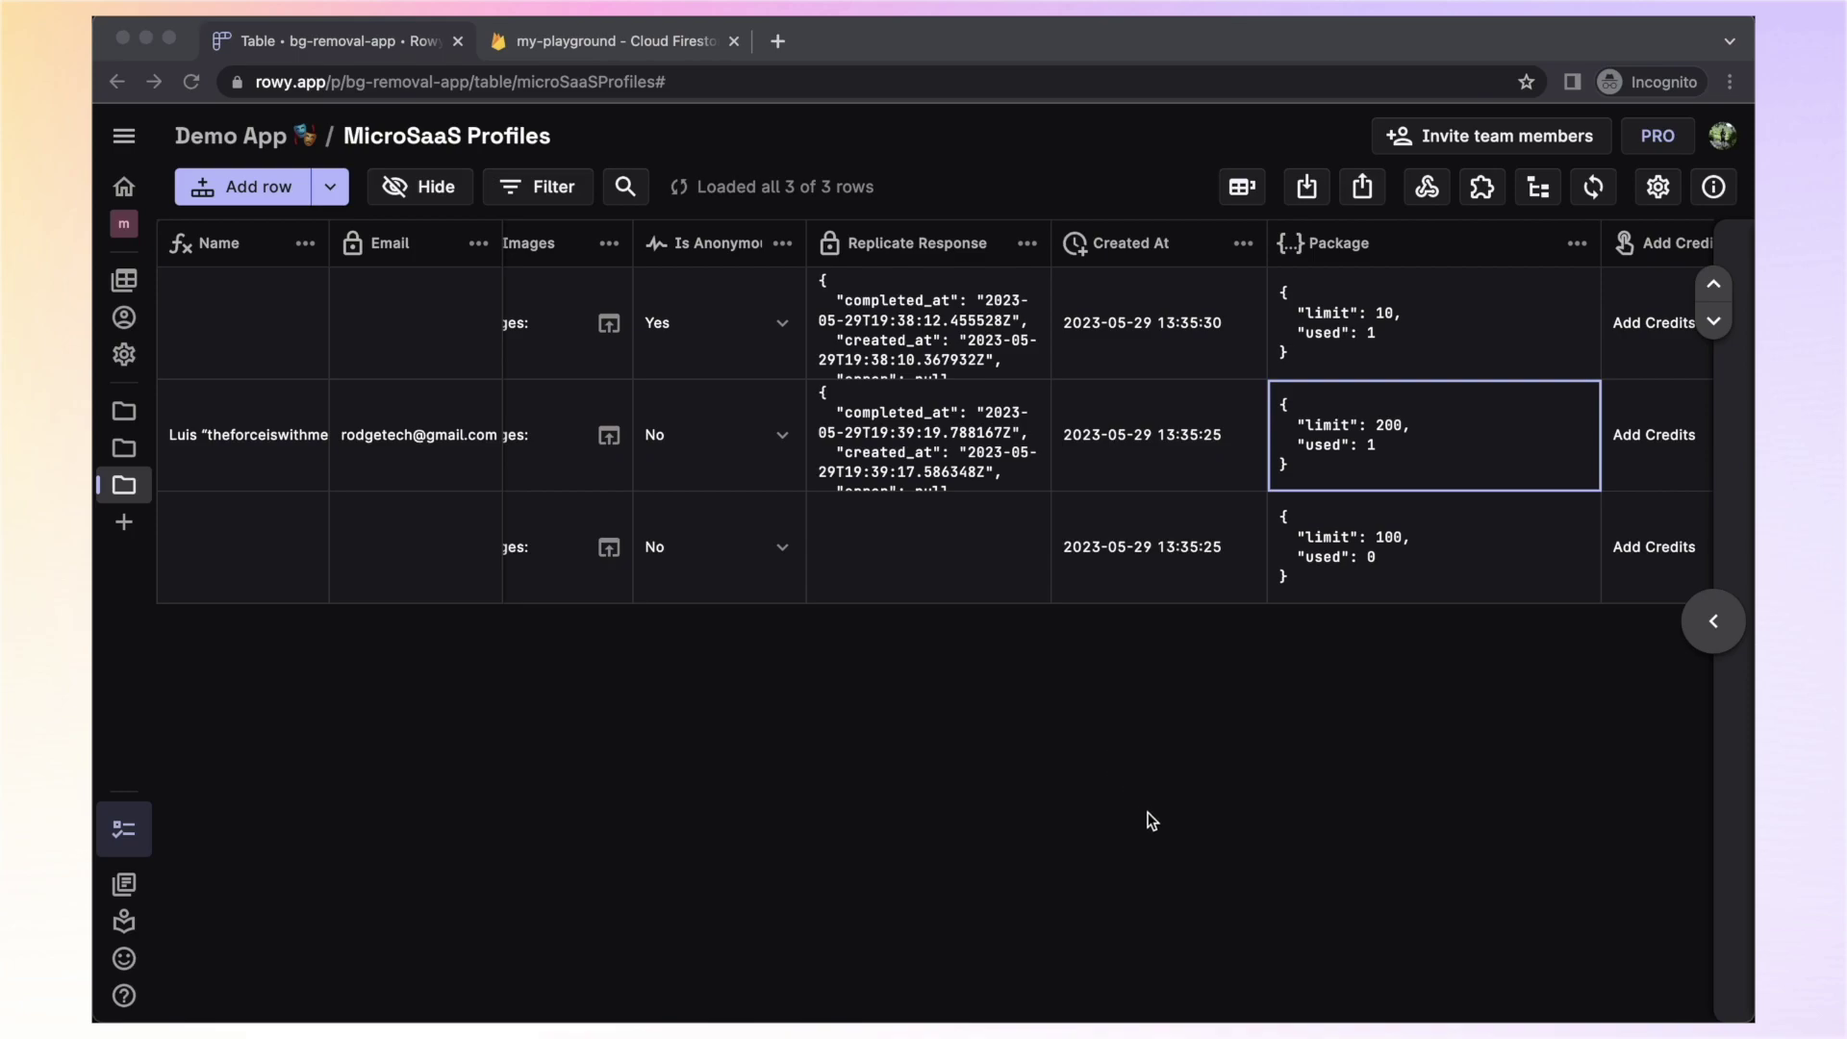
Open the first profile's Images subcollection, showing two photos with background-removed outputs marked Done
scroll(1075, 378, left, 6)
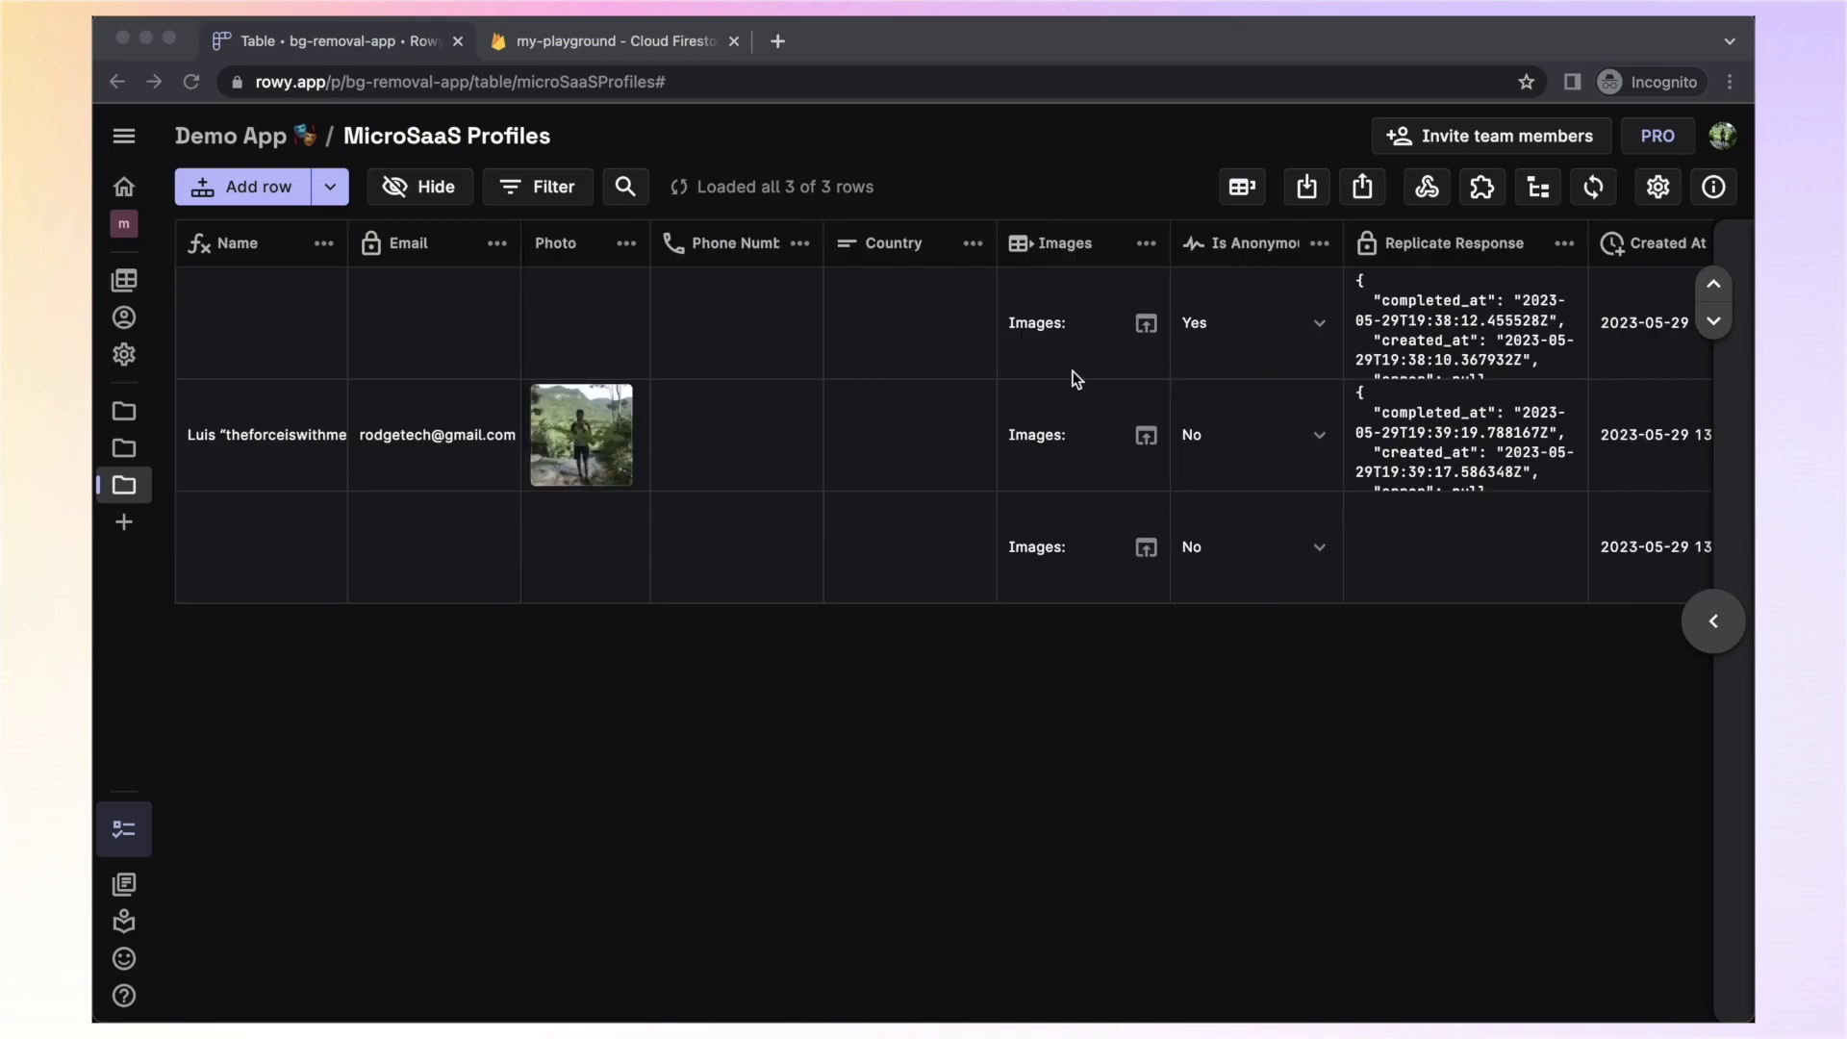
click(1145, 325)
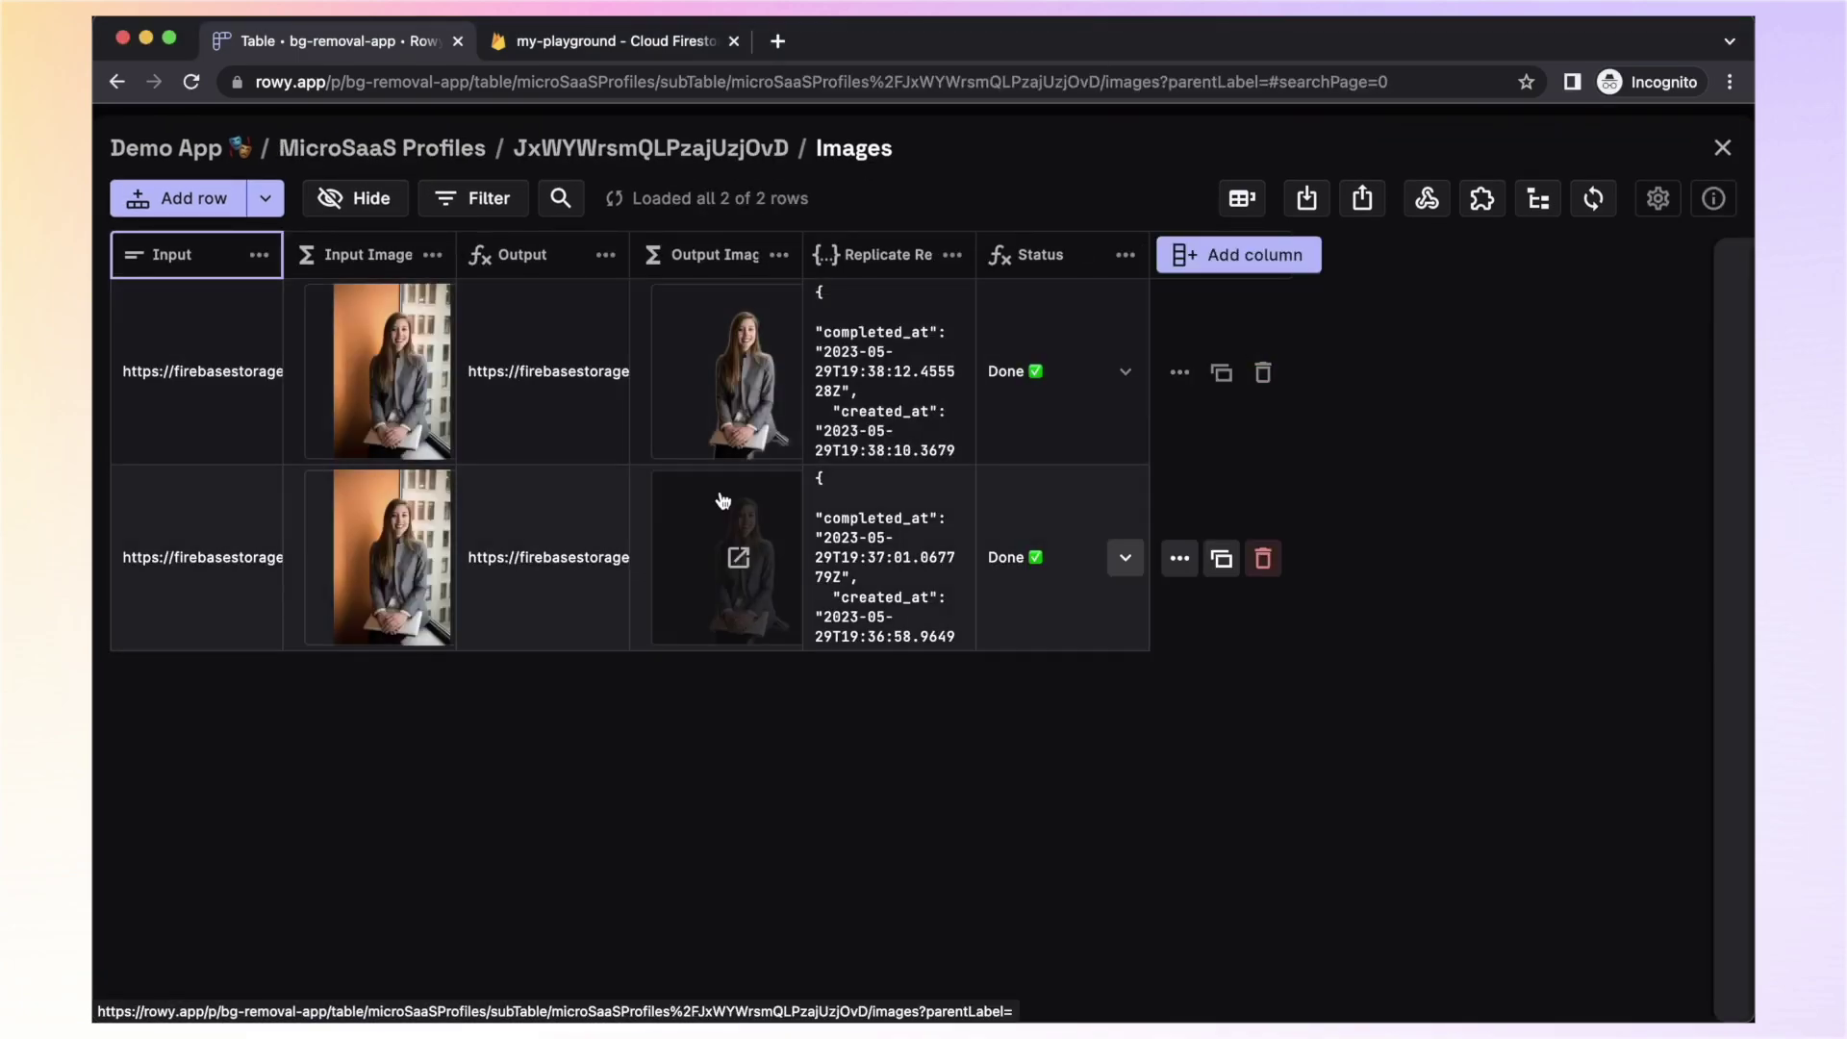